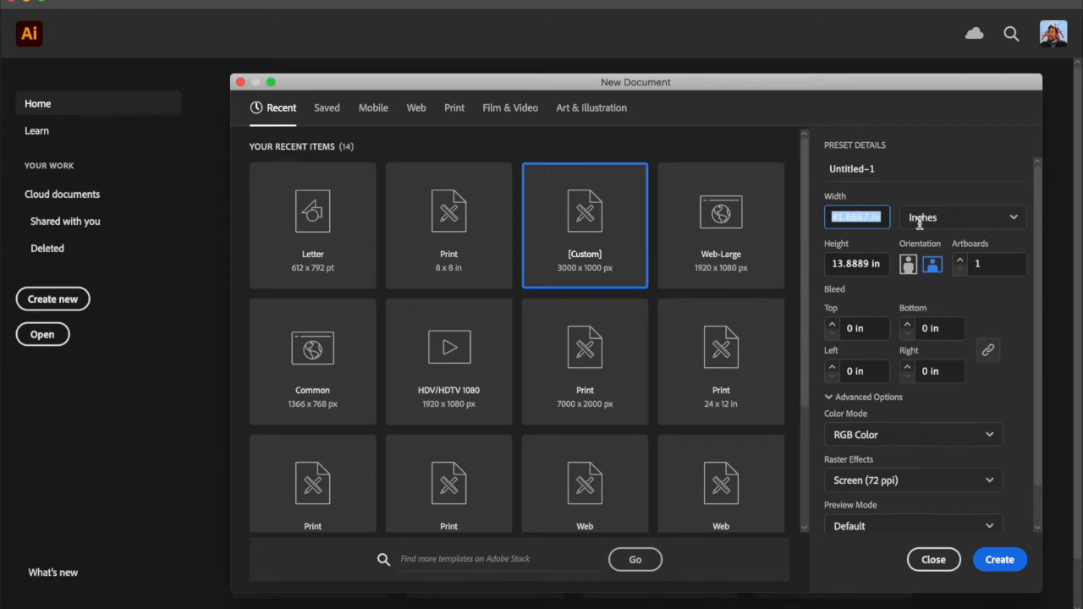
Step: Create a new document 17 in wide by 11 in high with raster effects at High (300 ppi)
type("17")
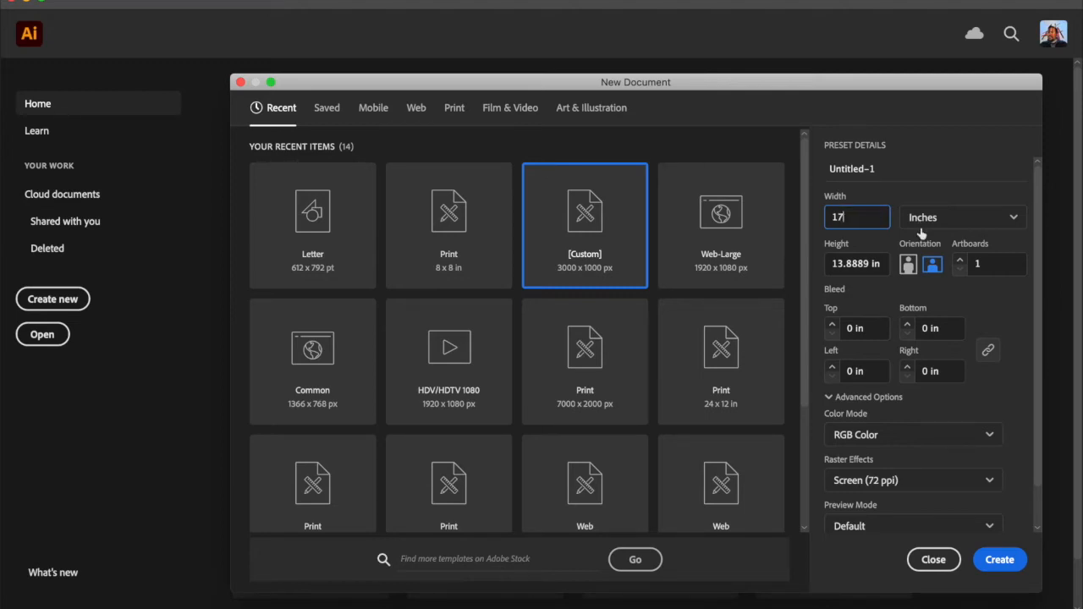
left_click(877, 264)
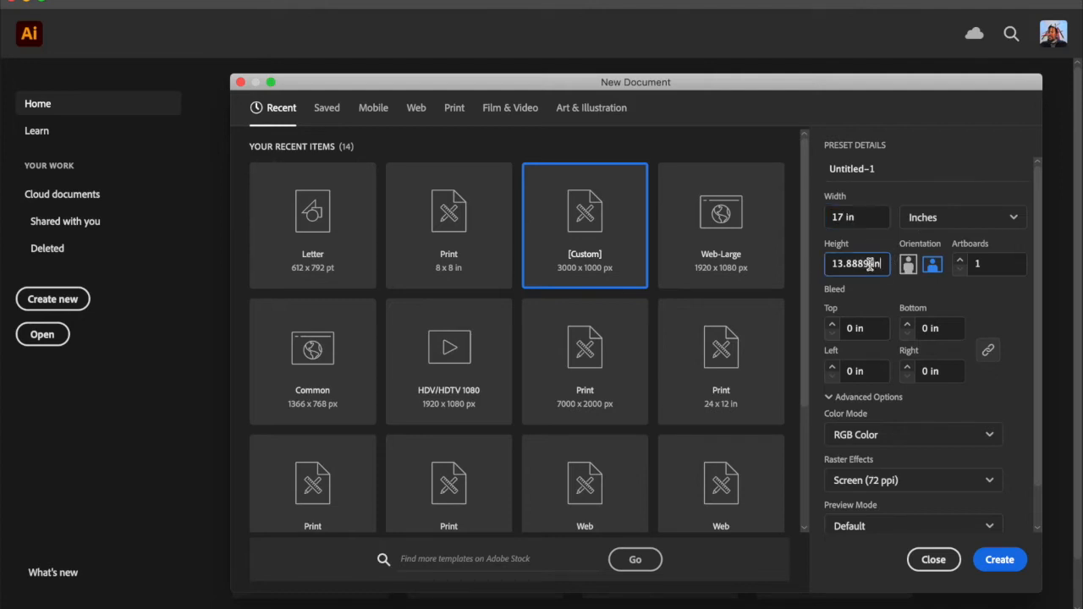
left_click_drag(831, 264, 888, 264)
type("11")
left_click(925, 488)
left_click(925, 510)
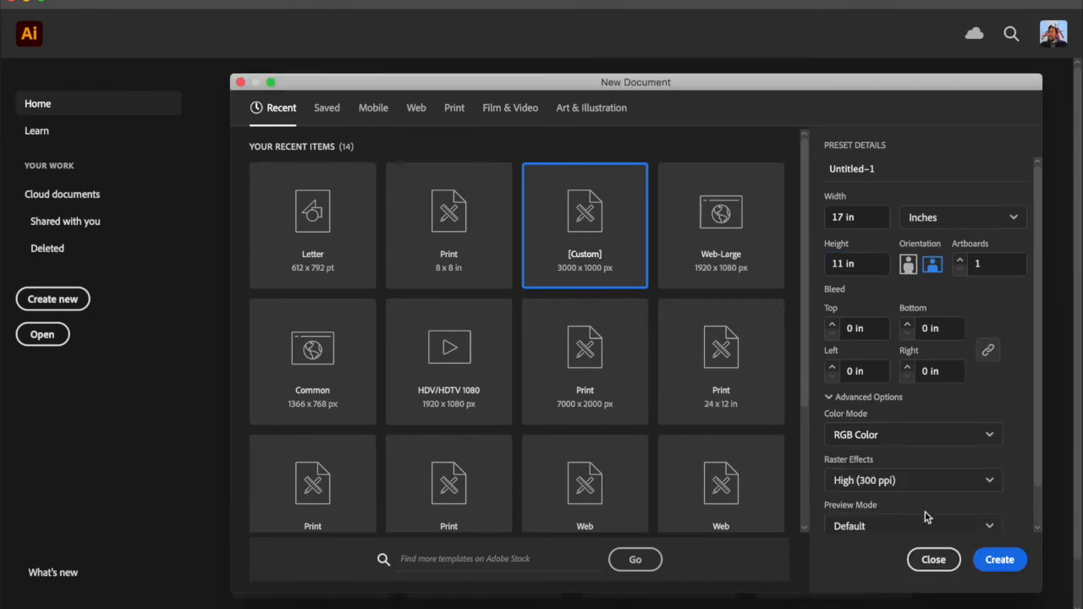
left_click(1003, 561)
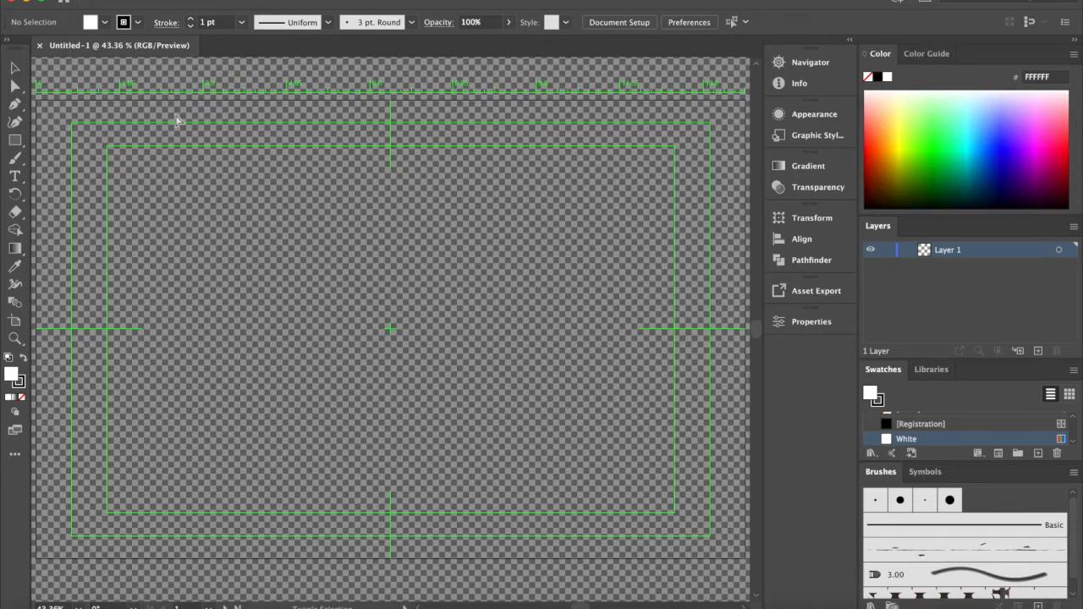
Step: Switch the workspace to Painting
key("super+shift+5")
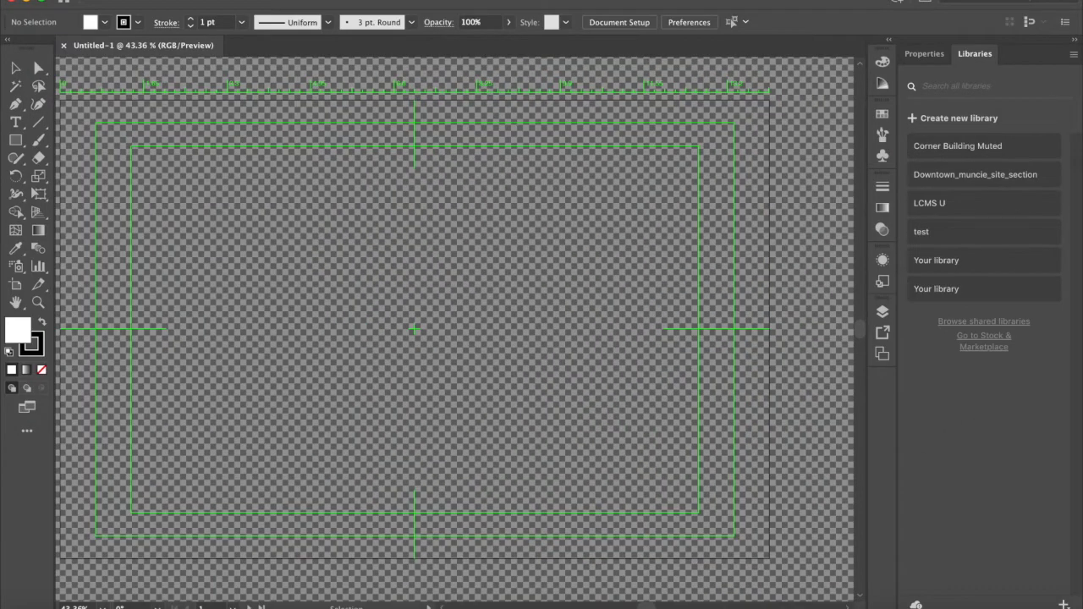
left_click(396, 0)
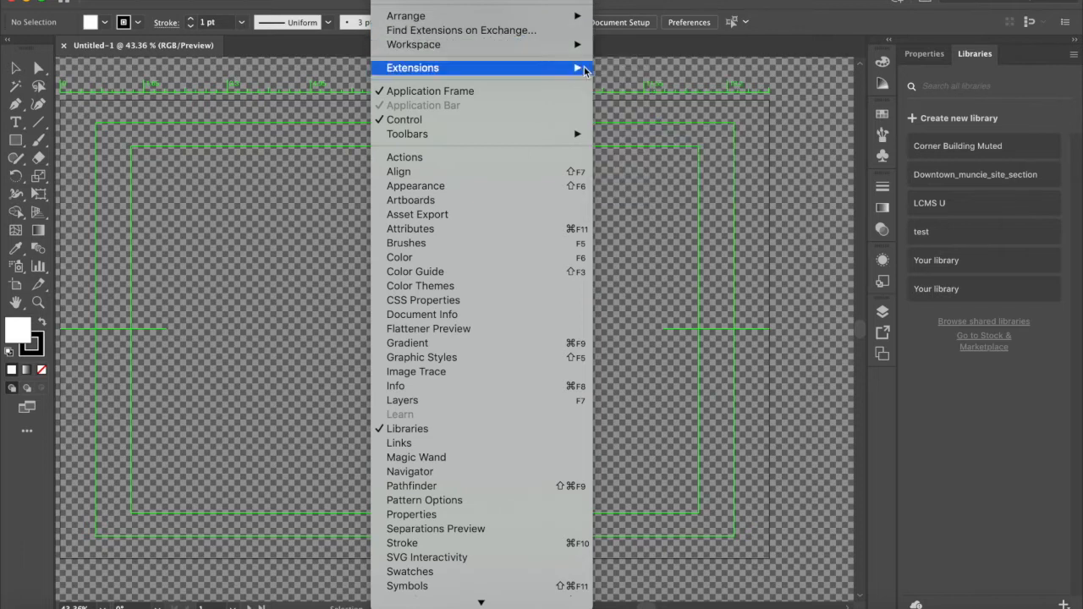
mouse_move(579, 44)
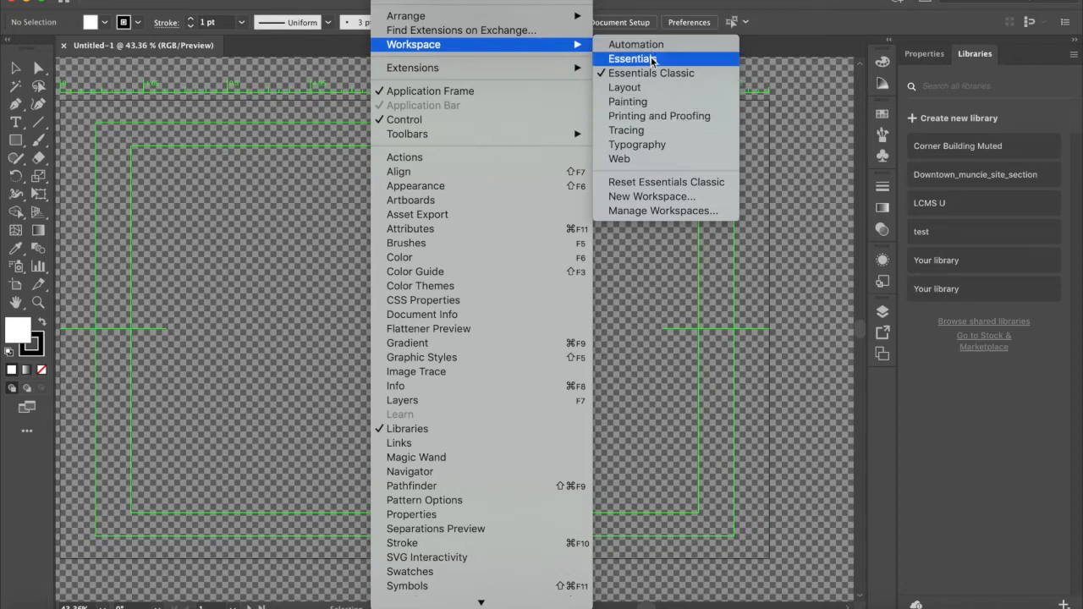
left_click(658, 102)
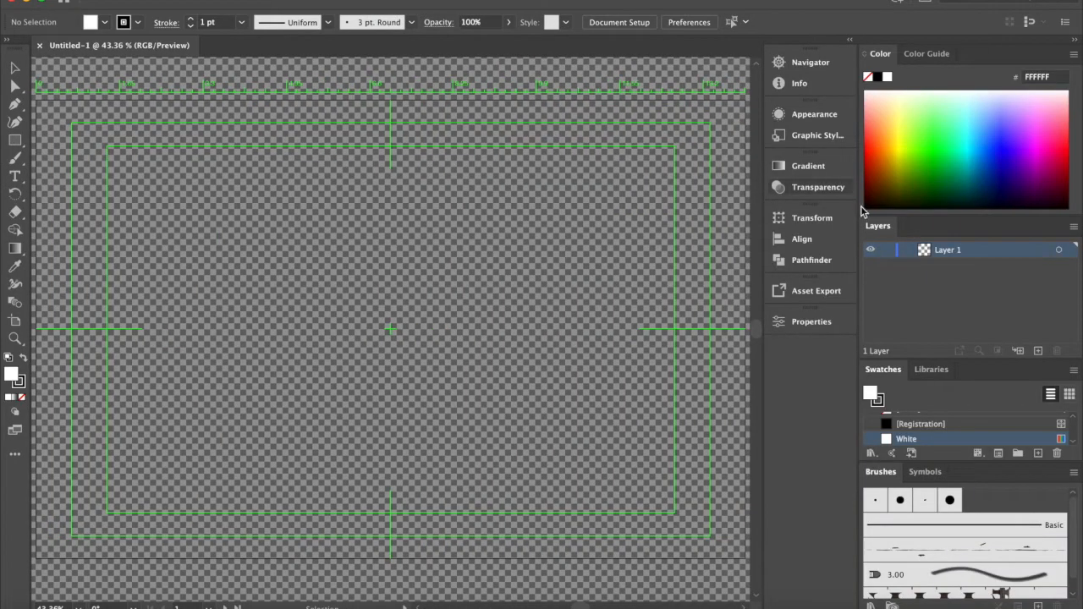
Step: Keep the Color panel in front of the Color Guide, shrink the Color and Layers panels, and enlarge the Brushes panel
left_click(941, 56)
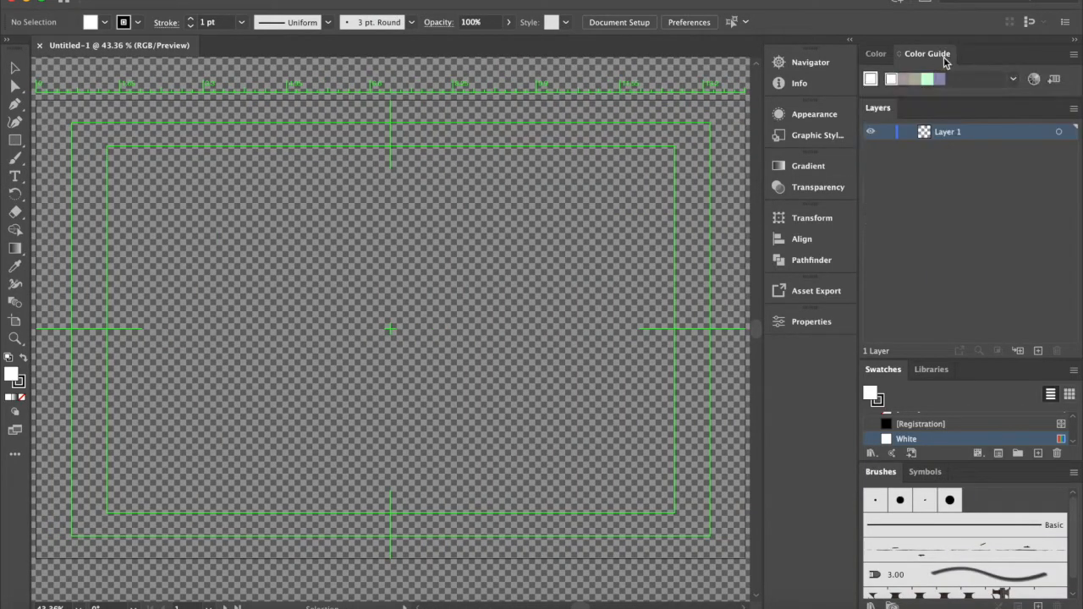
left_click(876, 53)
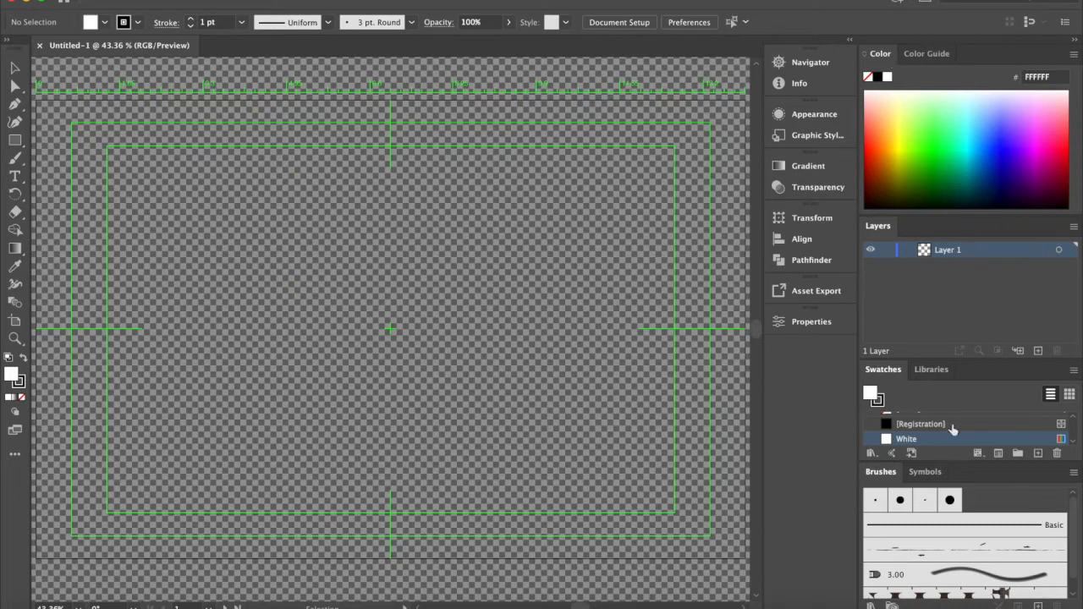
left_click_drag(914, 354, 928, 252)
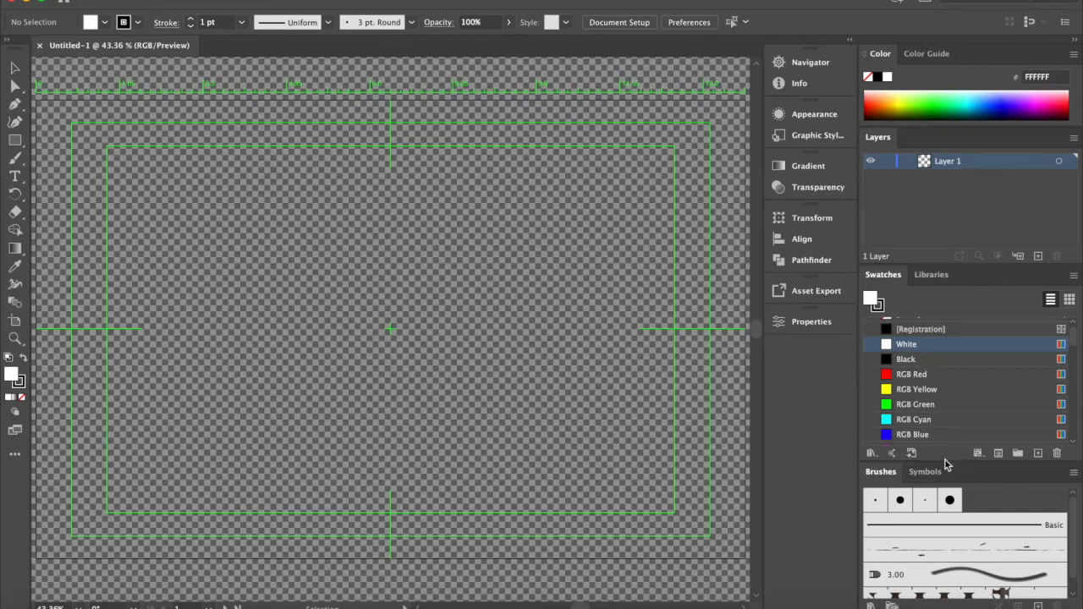
mouse_move(950, 460)
left_mouse_down()
mouse_move(959, 380)
mouse_move(949, 427)
left_mouse_up()
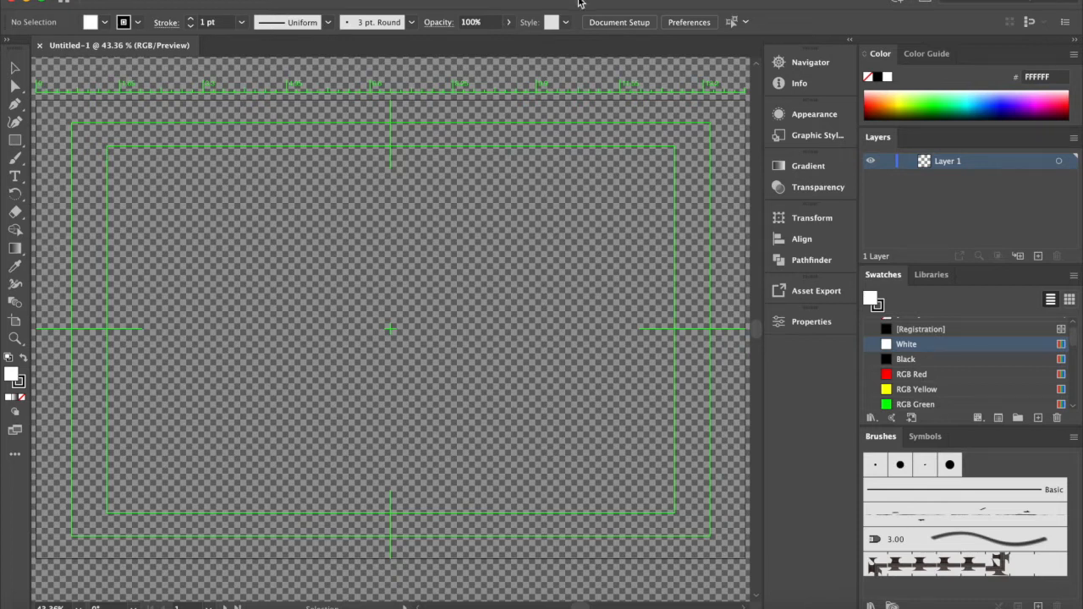
Step: Examine the available fill and stroke swatches, stroke weights, width profiles, brush definitions and opacity setting without changing them
left_click(104, 23)
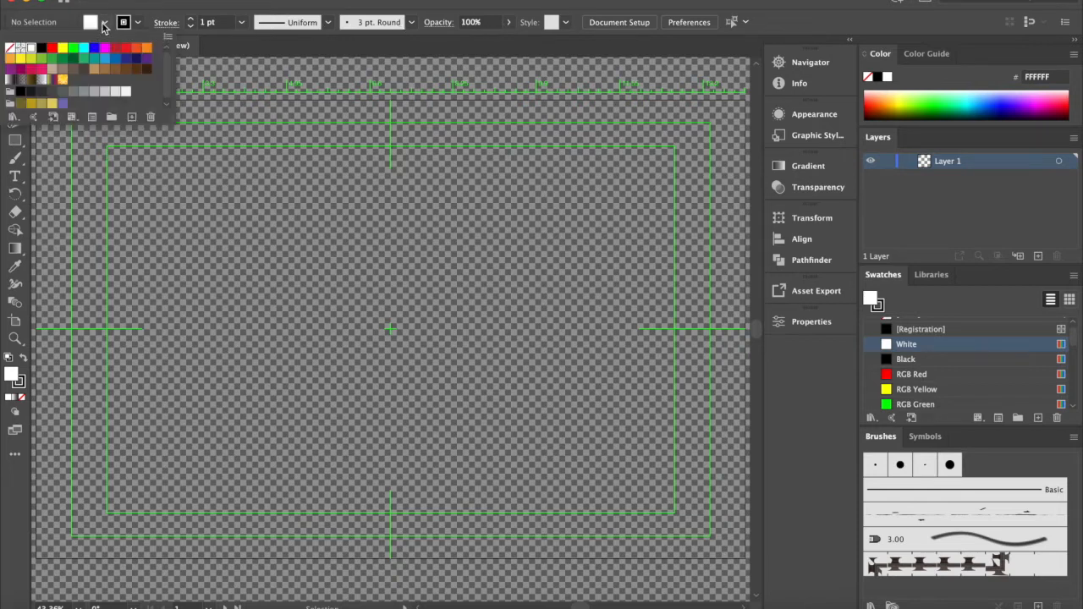
left_click(104, 23)
left_click(139, 23)
left_click(139, 23)
left_click(104, 25)
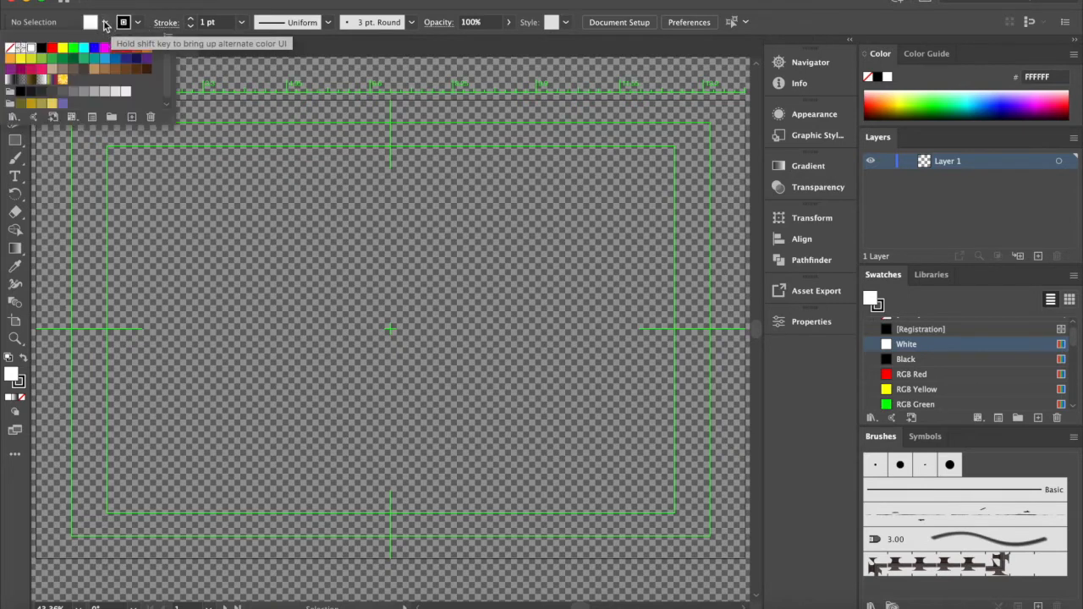
left_click(104, 24)
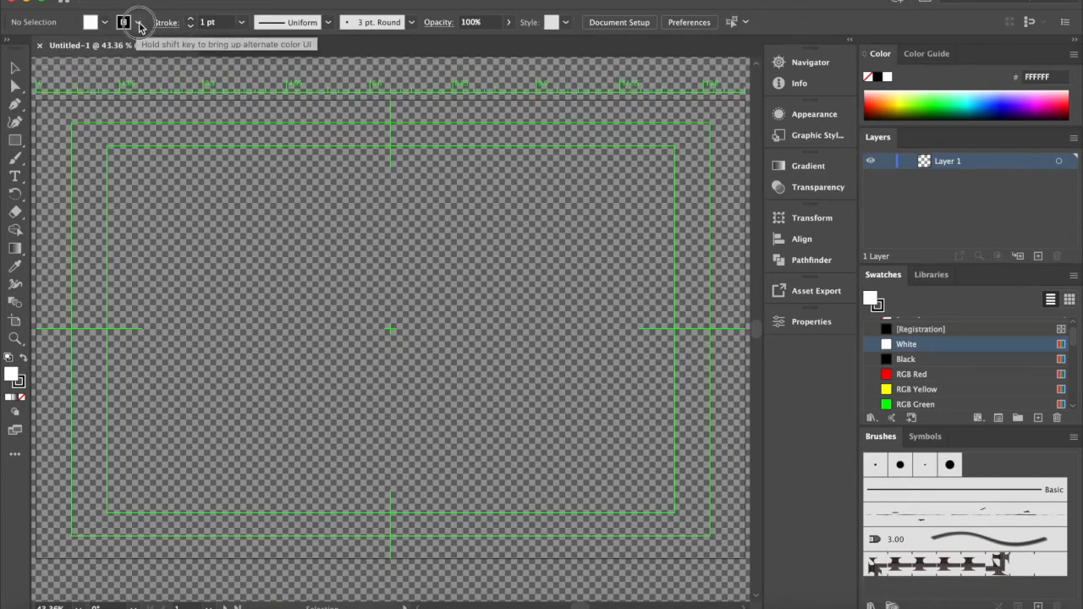
left_click(140, 24)
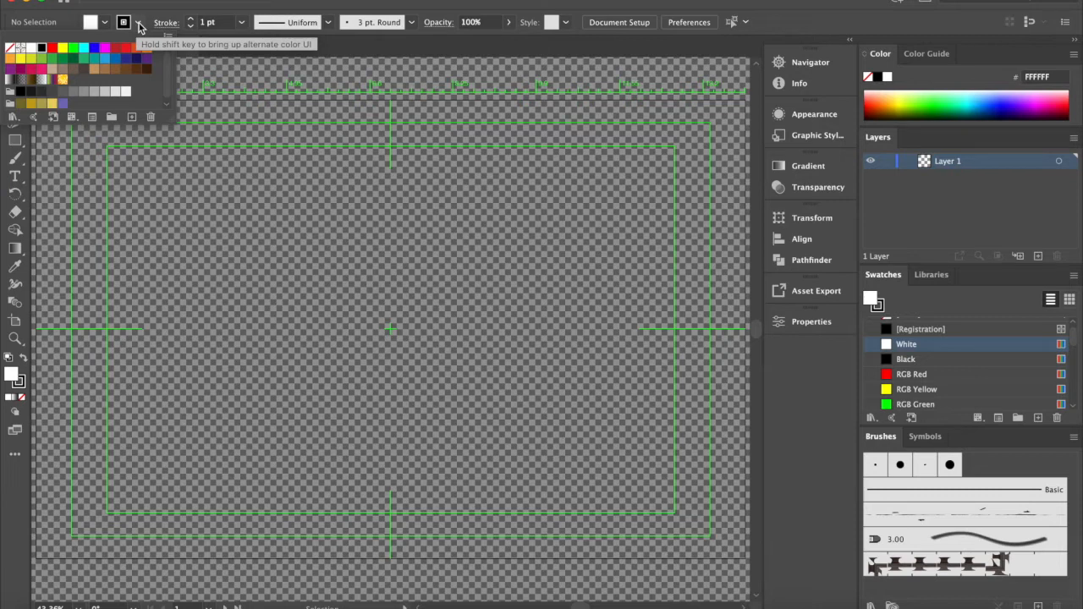
left_click(139, 25)
left_click(242, 23)
left_click(242, 23)
left_click(327, 22)
left_click(412, 23)
left_click(411, 23)
left_click(508, 23)
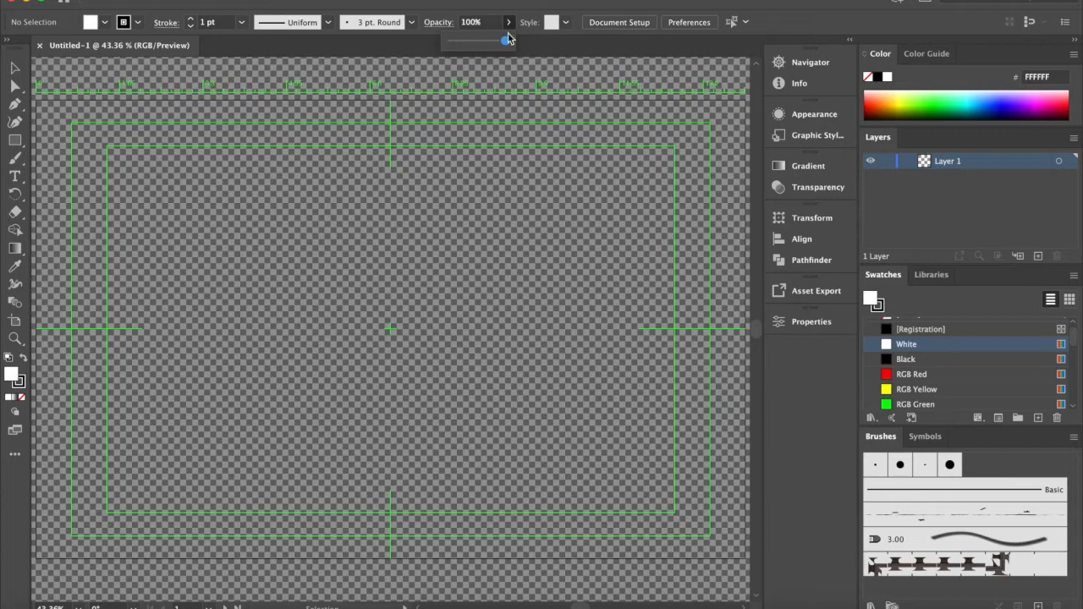
left_click(578, 33)
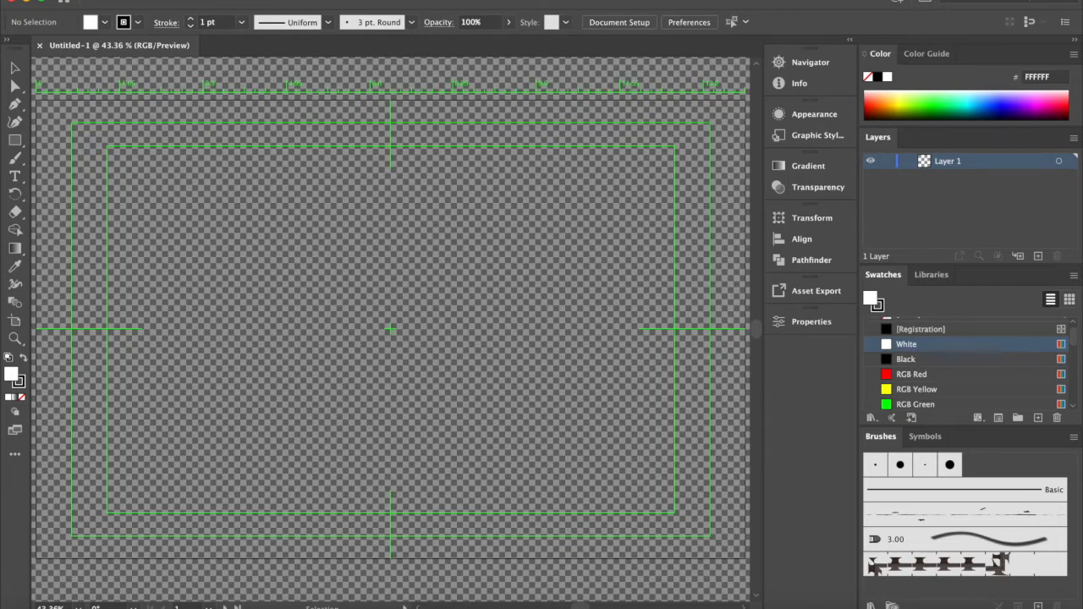
left_click(401, 1)
mouse_move(461, 40)
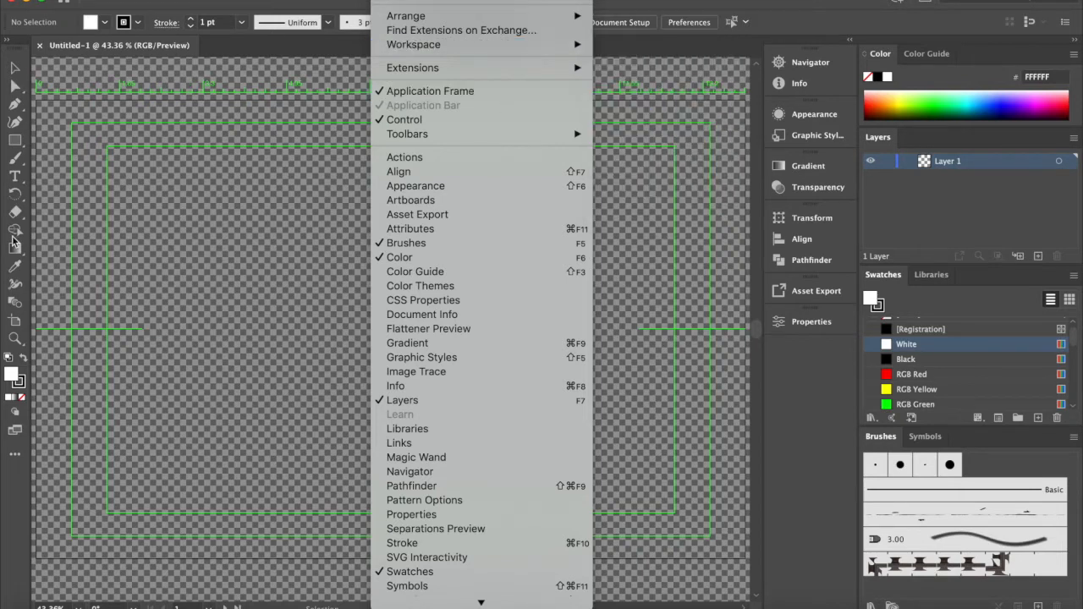
left_click(236, 217)
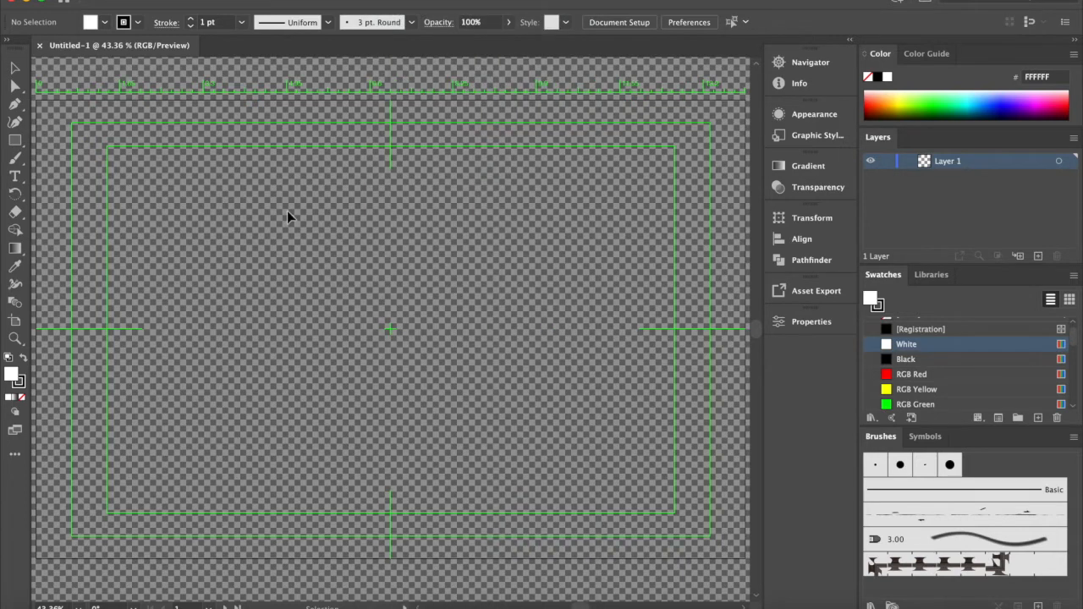
Step: Switch to Google Earth Pro, find contours.kml by searching for .kml, open it and slightly enlarge the window
key("super+shift+5")
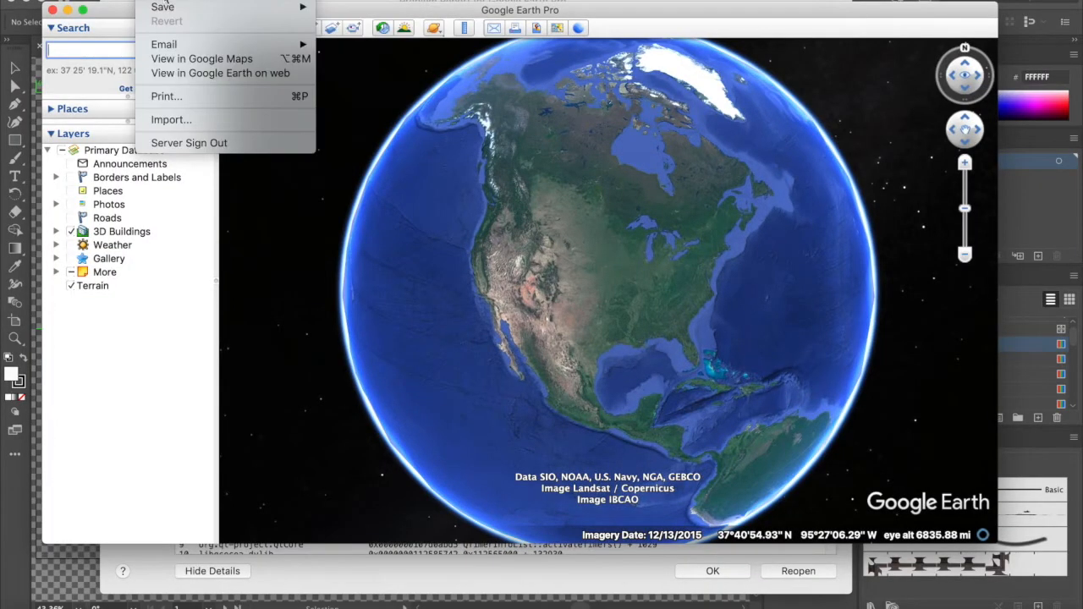
mouse_move(173, 7)
left_click(404, 50)
key("super+o")
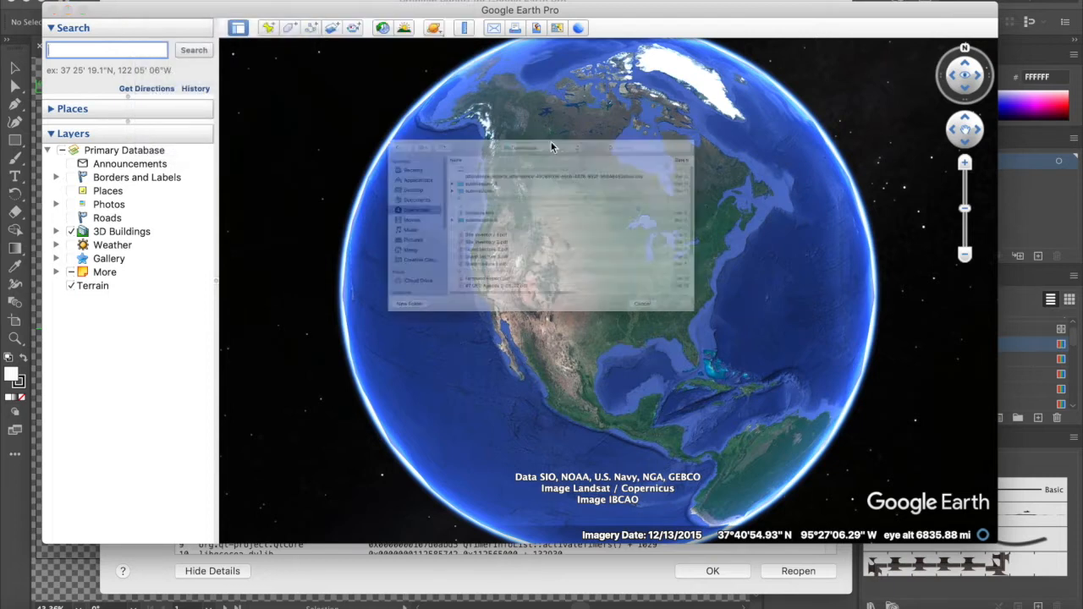
left_click(707, 73)
type(".kml")
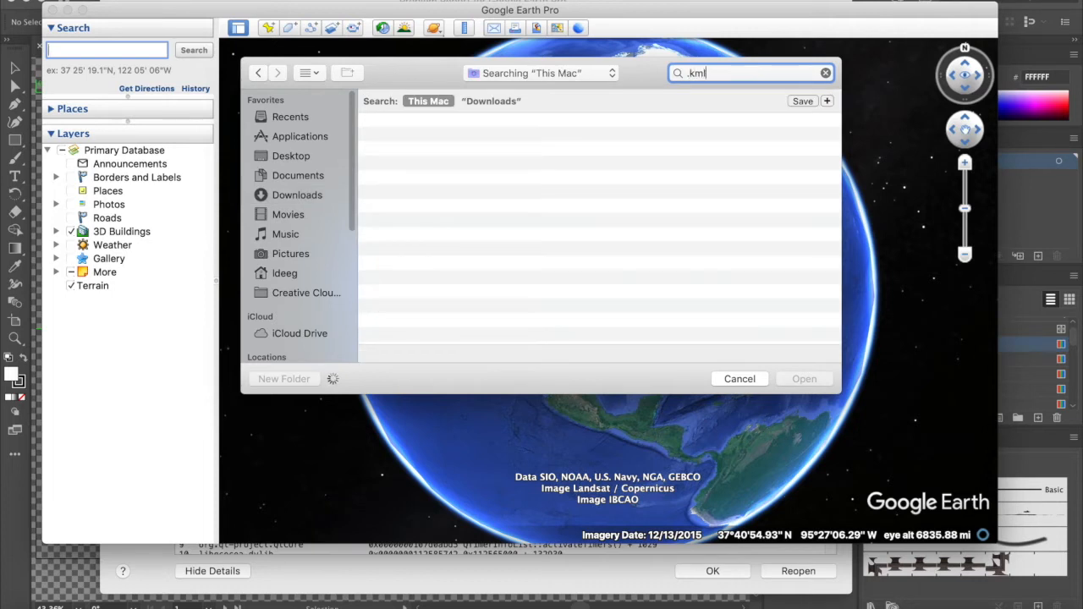
left_click(489, 139)
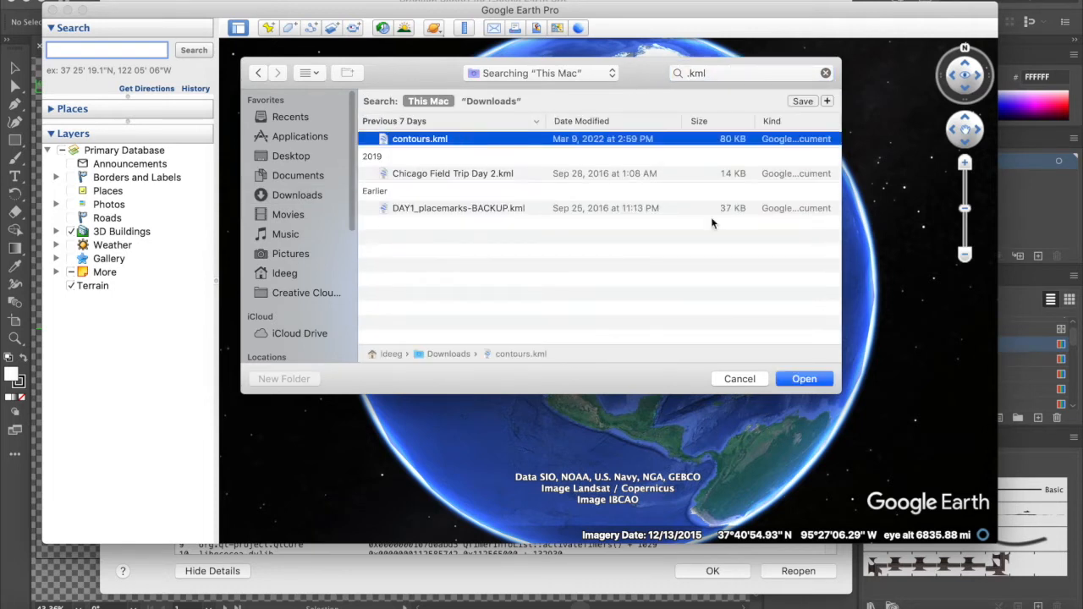
left_click(807, 380)
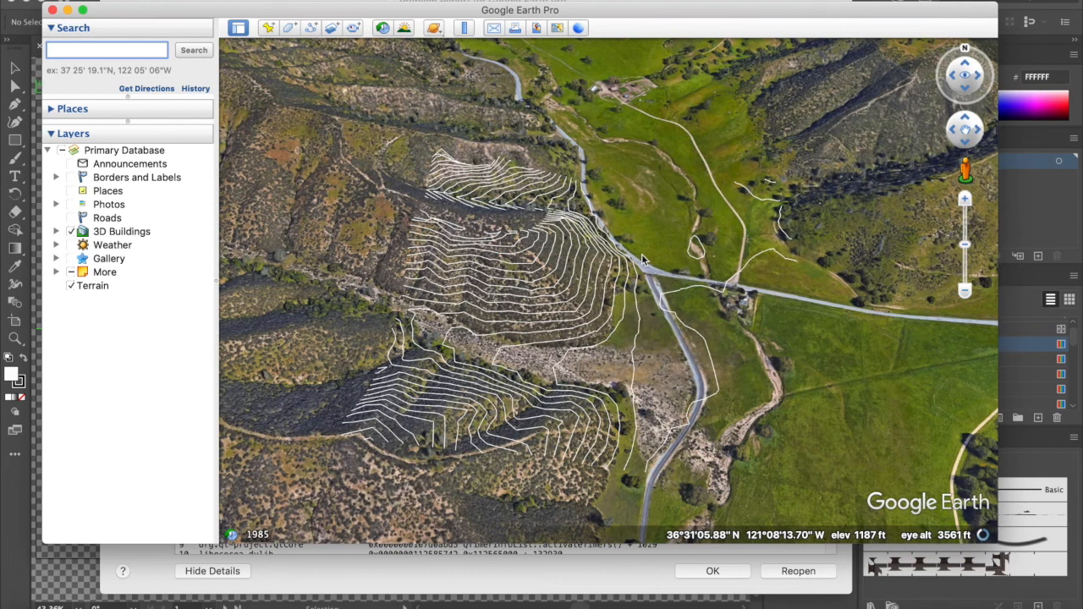
left_click_drag(1000, 540, 1019, 548)
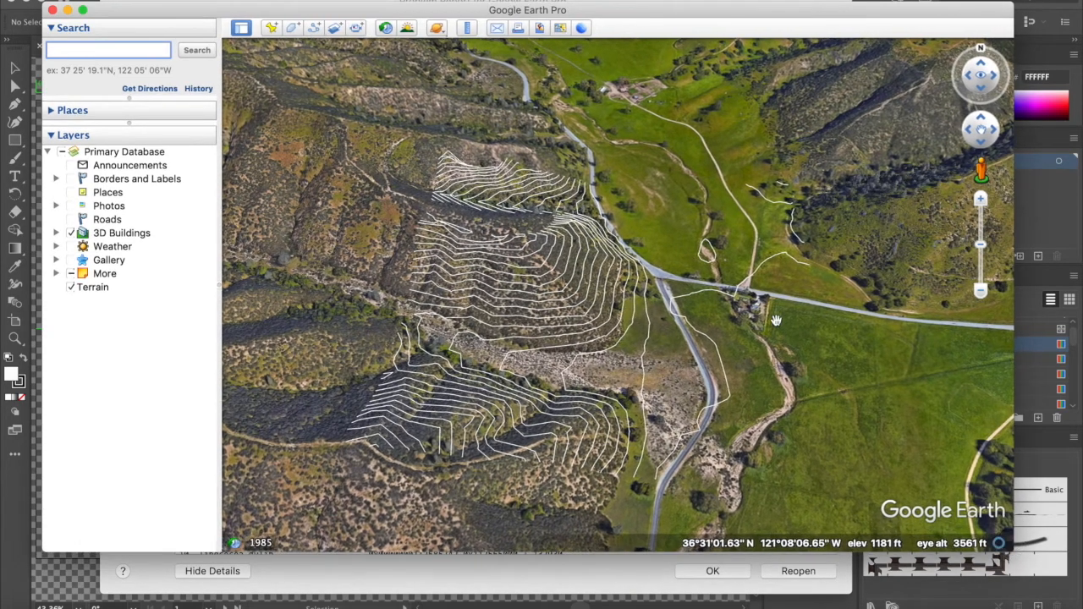
Step: Set the ruler to Path mode in feet with the elevation profile shown, and move it clear of the contour lines
left_click(468, 30)
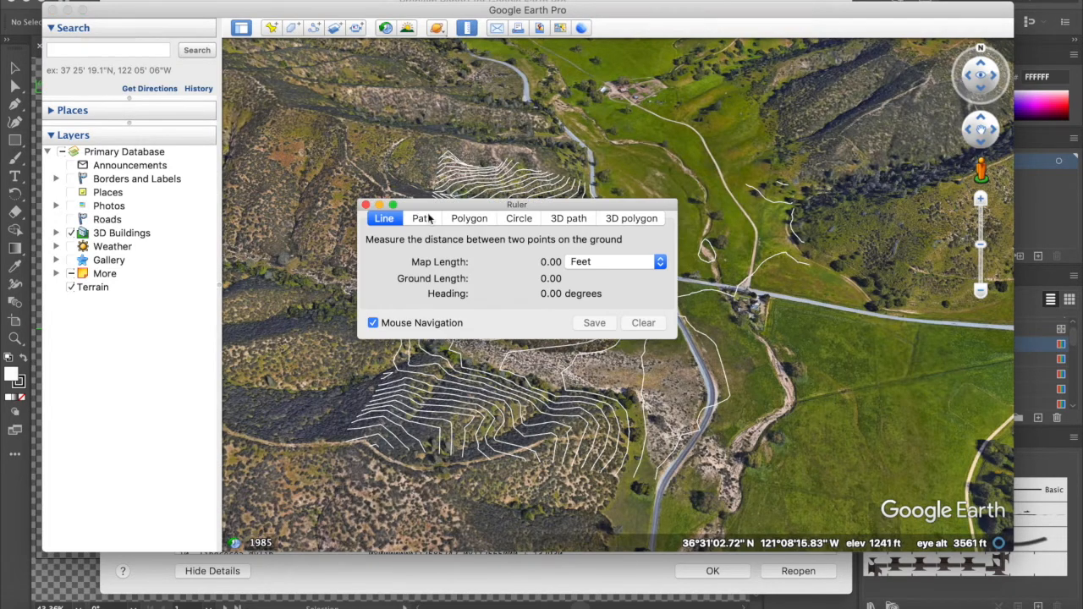
left_click(423, 219)
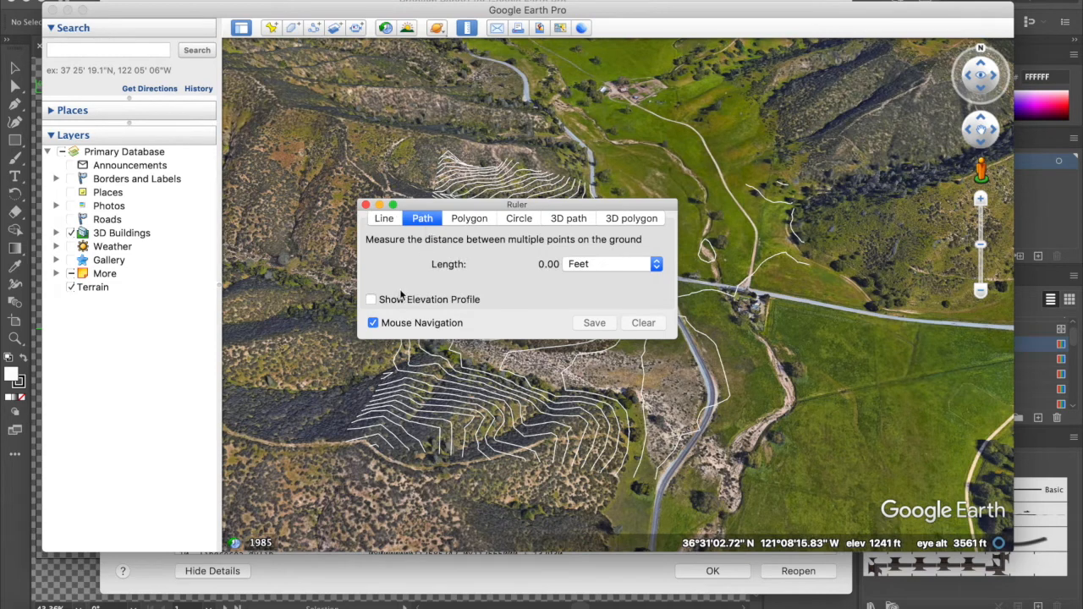
left_click(604, 268)
left_click(604, 268)
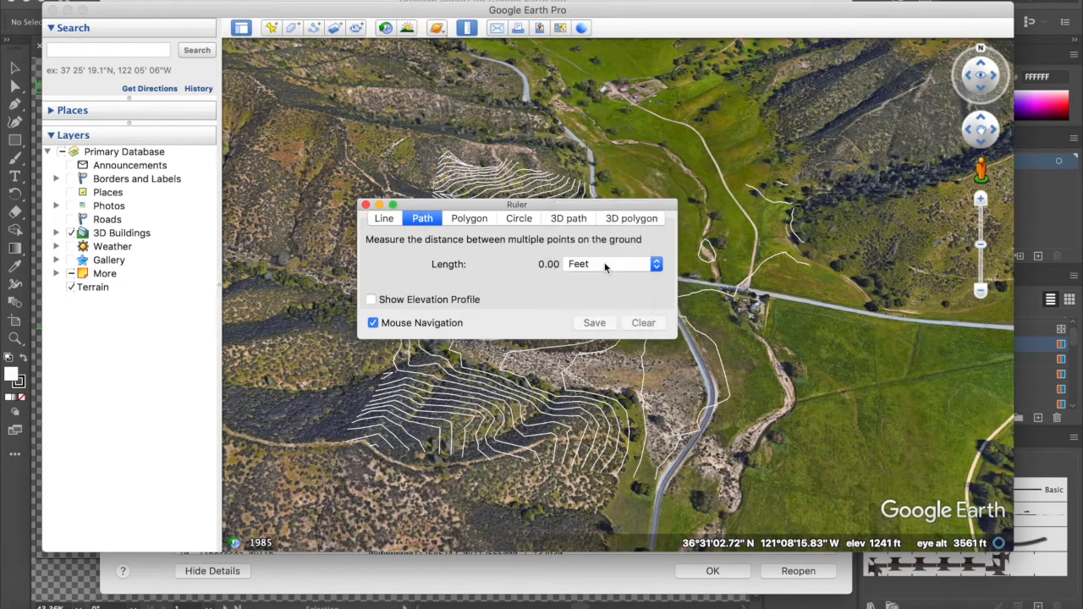
left_click(371, 300)
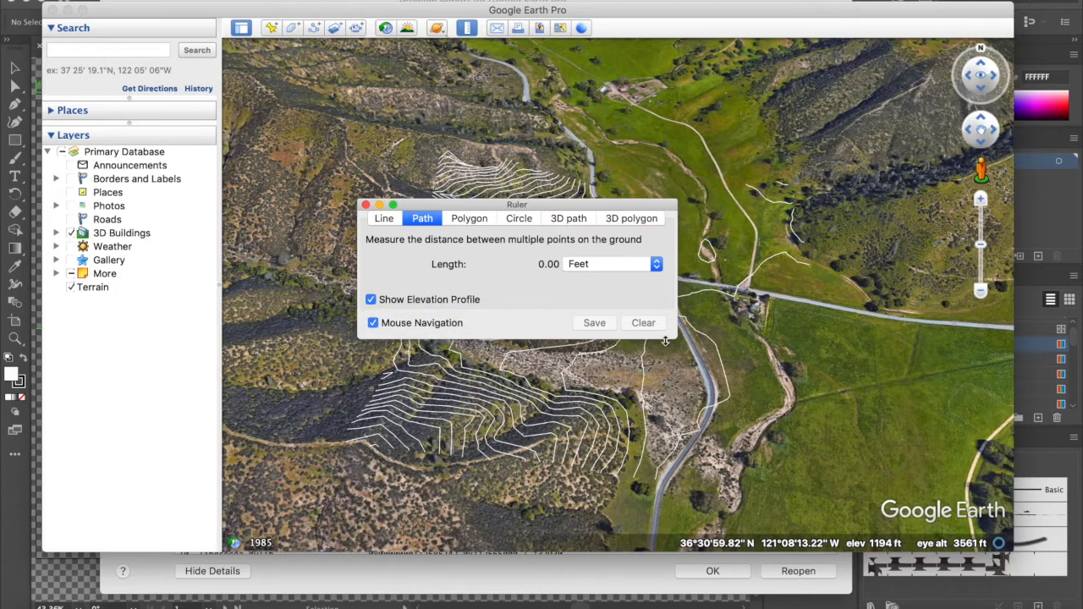
left_click_drag(499, 210, 853, 144)
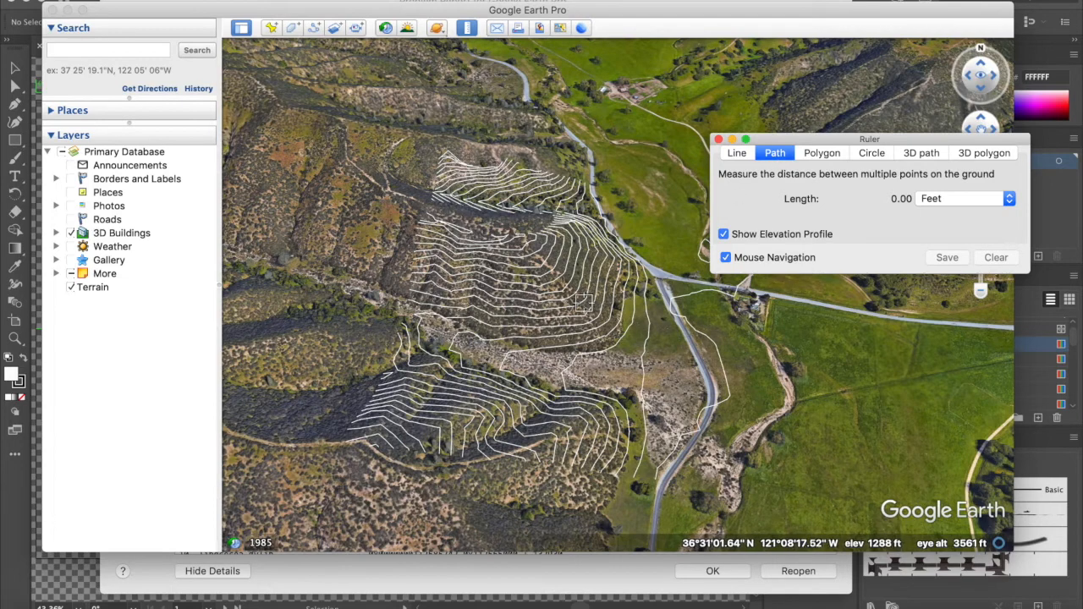
Step: Measure a path down the slope across the middle group of contours, examine its elevation profile, and clear the path
left_click(599, 313)
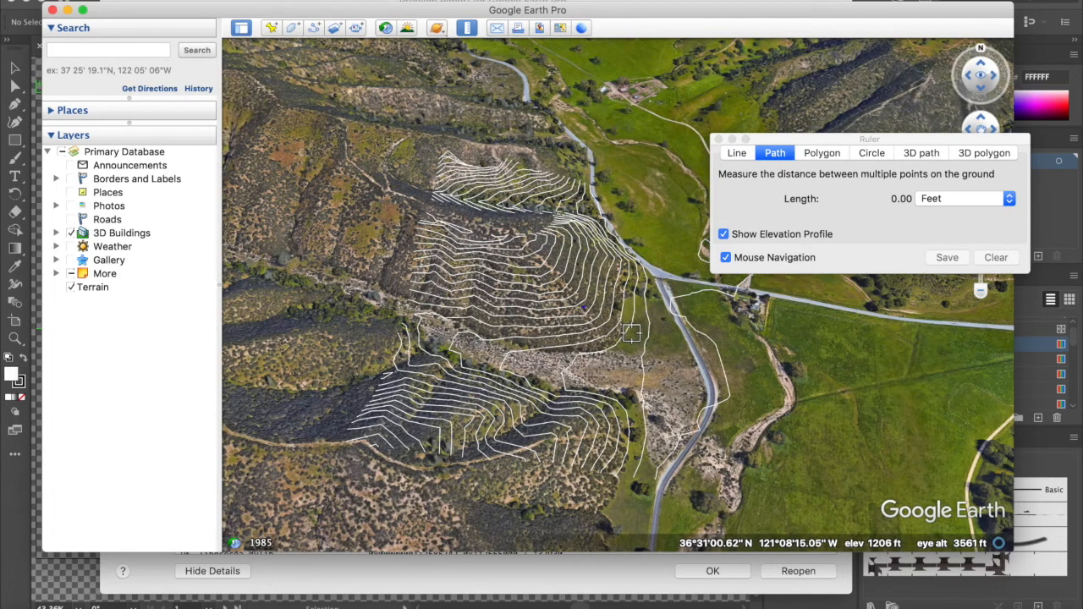
left_click(631, 333)
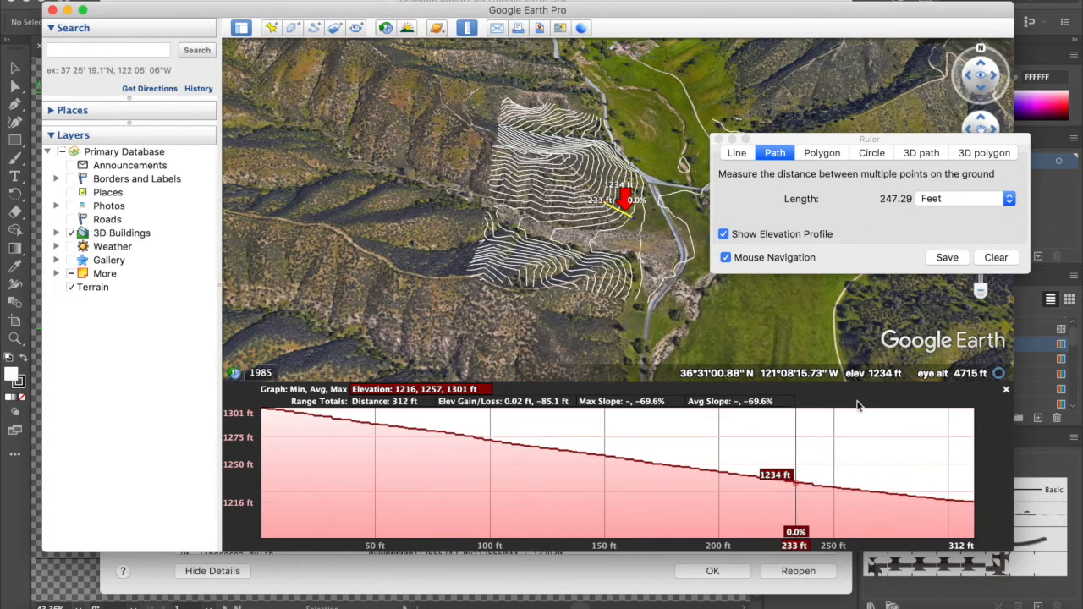
left_click(995, 258)
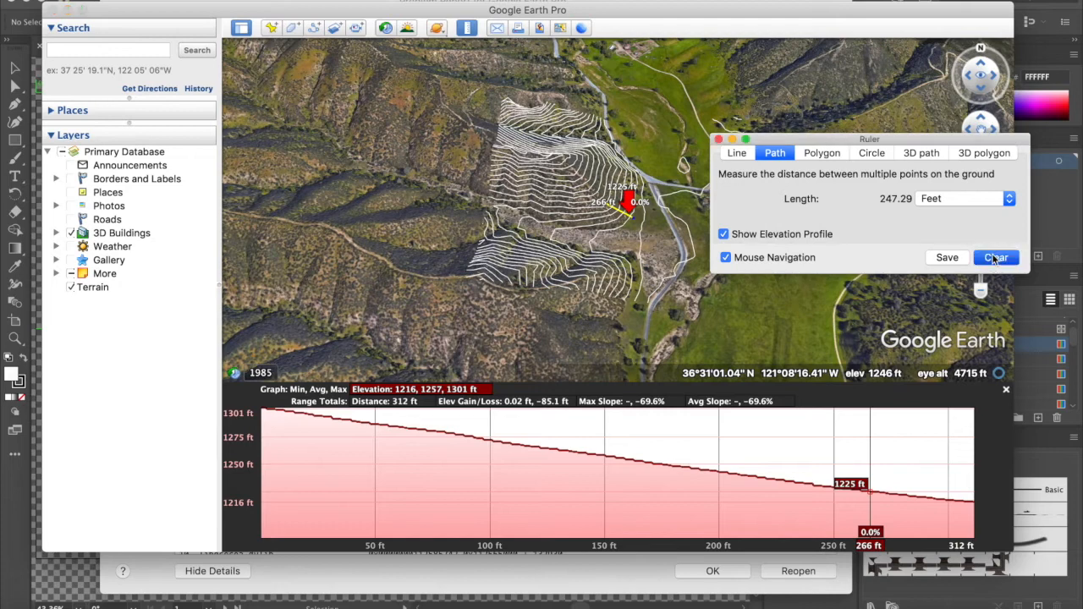
left_click_drag(778, 137, 864, 135)
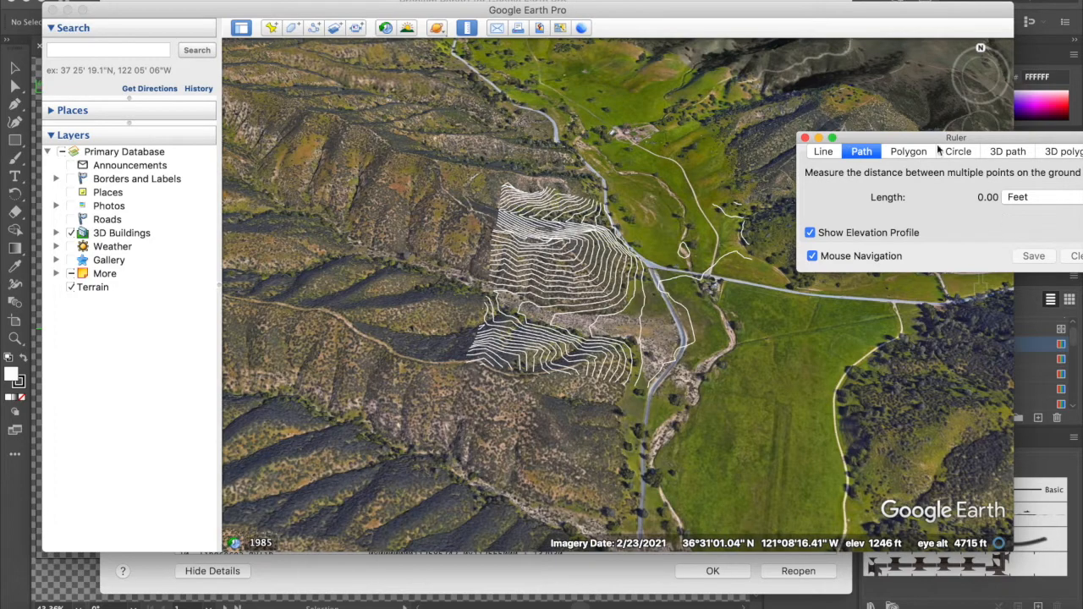
Step: Close the ruler, zoom in on the contour lines and reset the tilt to view the site from overhead
left_click(805, 138)
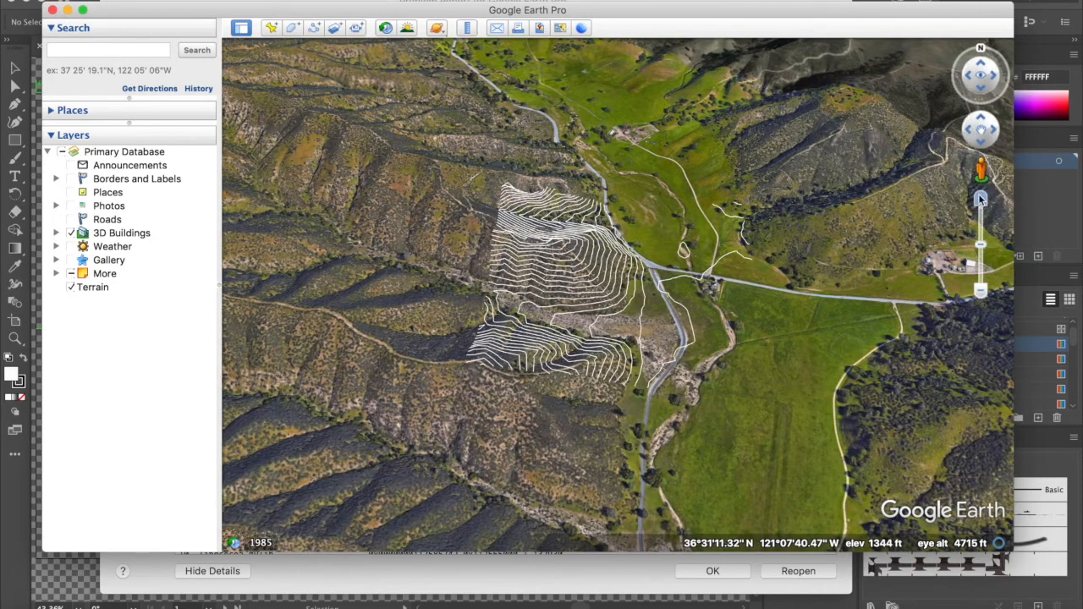
left_click(979, 195)
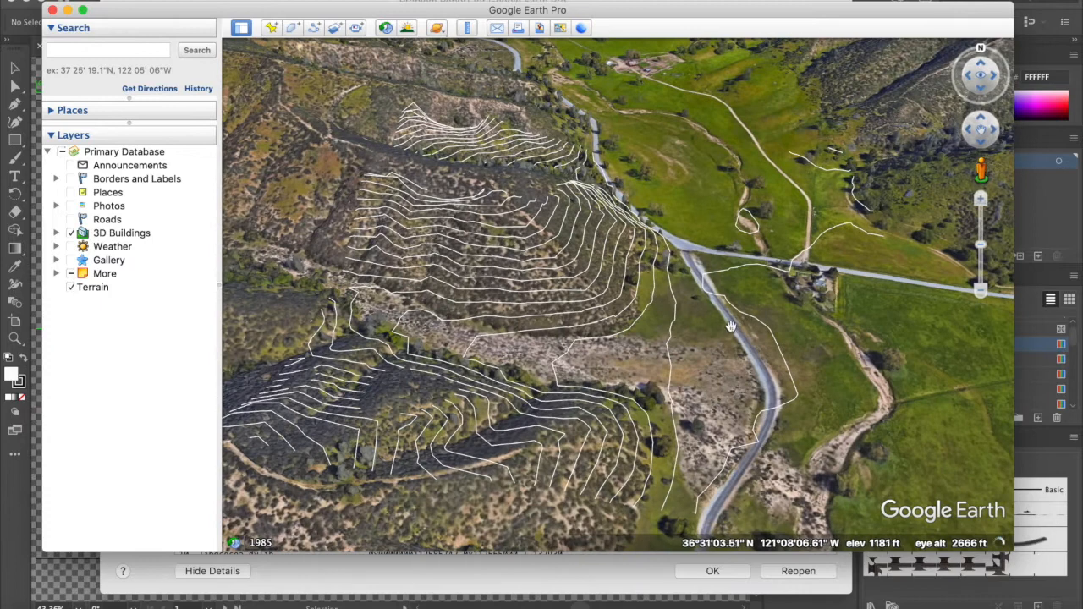
scroll(644, 294, "up", 1)
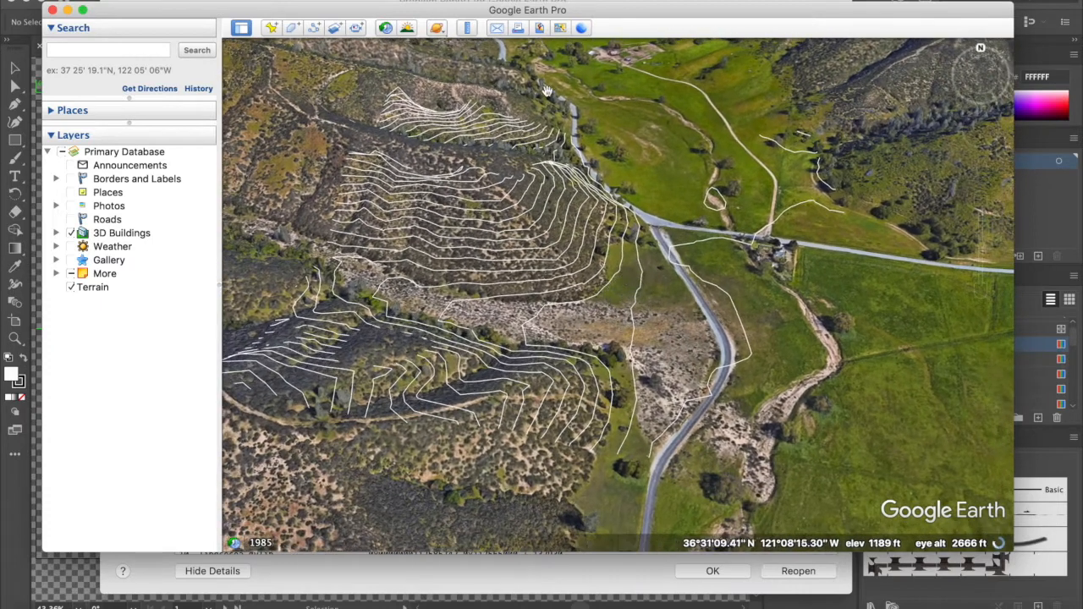
left_click(213, 0)
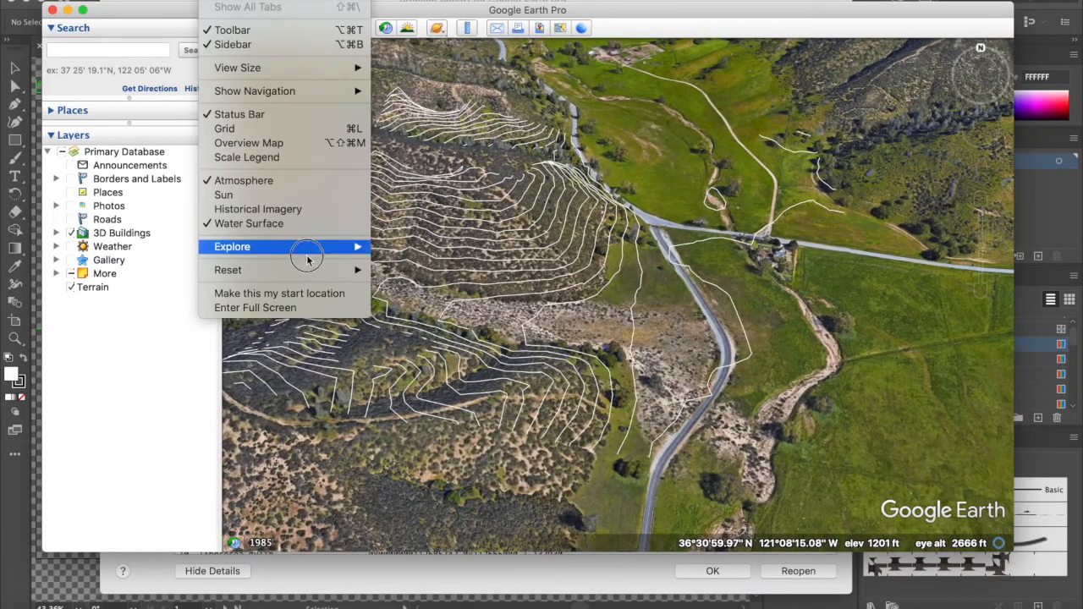
mouse_move(314, 273)
left_click(412, 285)
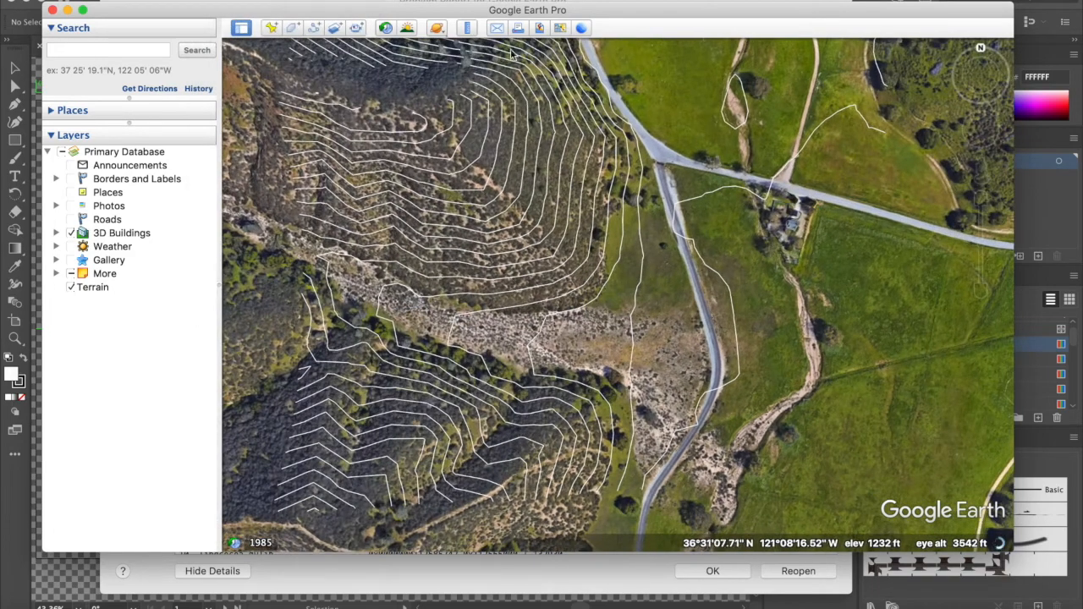
Step: Measure a path in feet from the middle contours across the road into the field, examine its elevation profile and clear the path
left_click(467, 29)
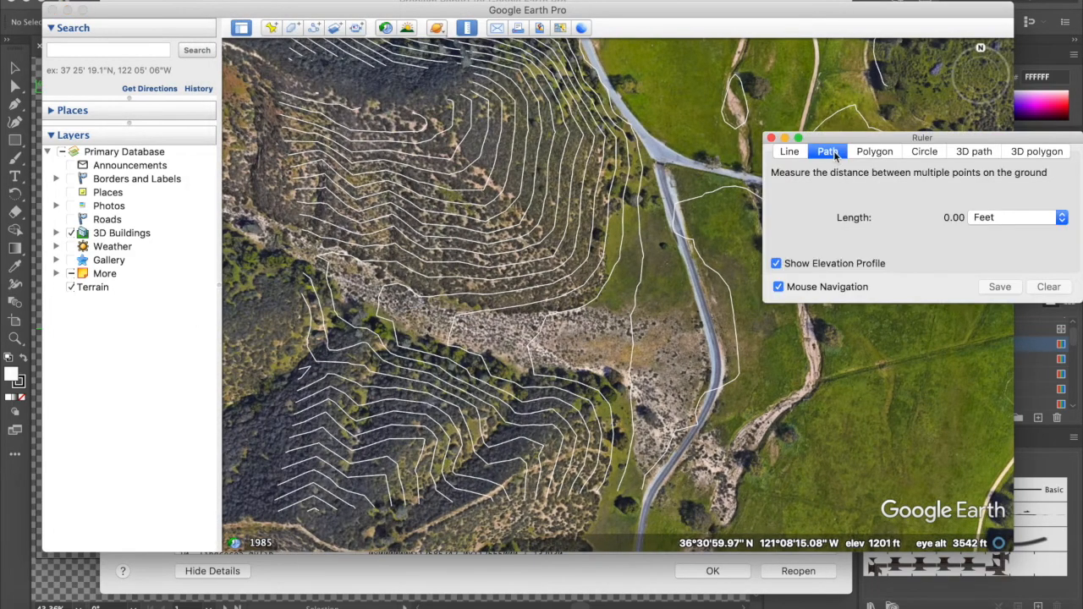
left_click(996, 222)
left_click(996, 220)
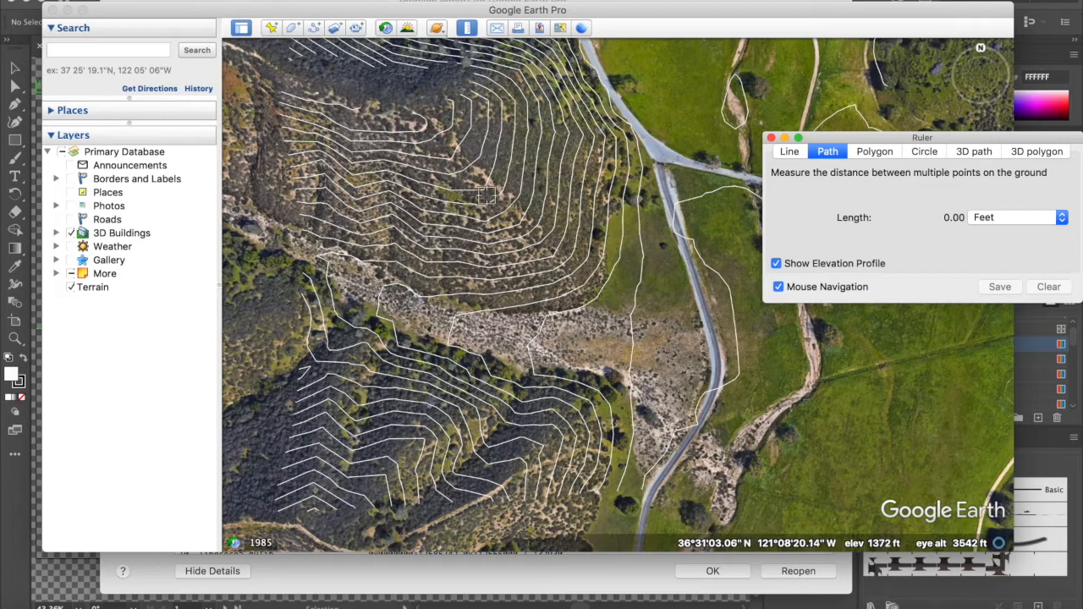
left_click(398, 121)
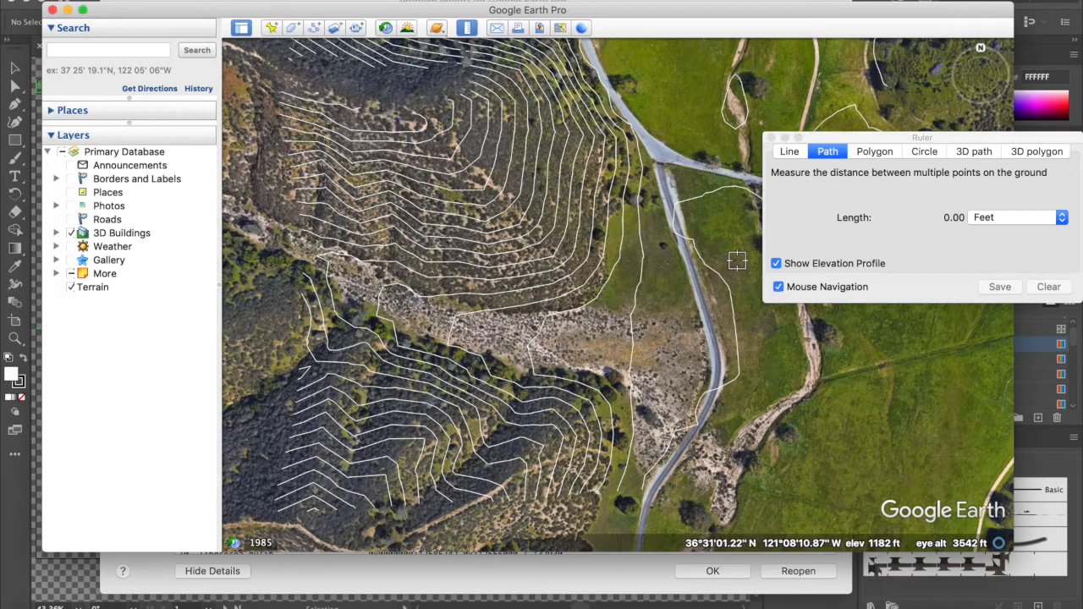
left_click(884, 334)
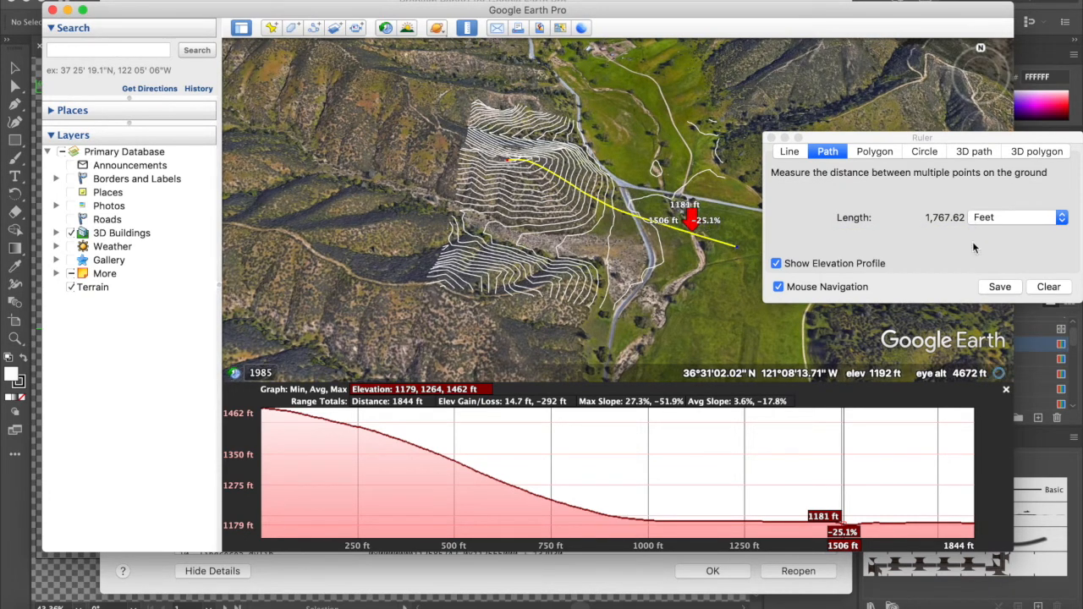
left_click(1046, 288)
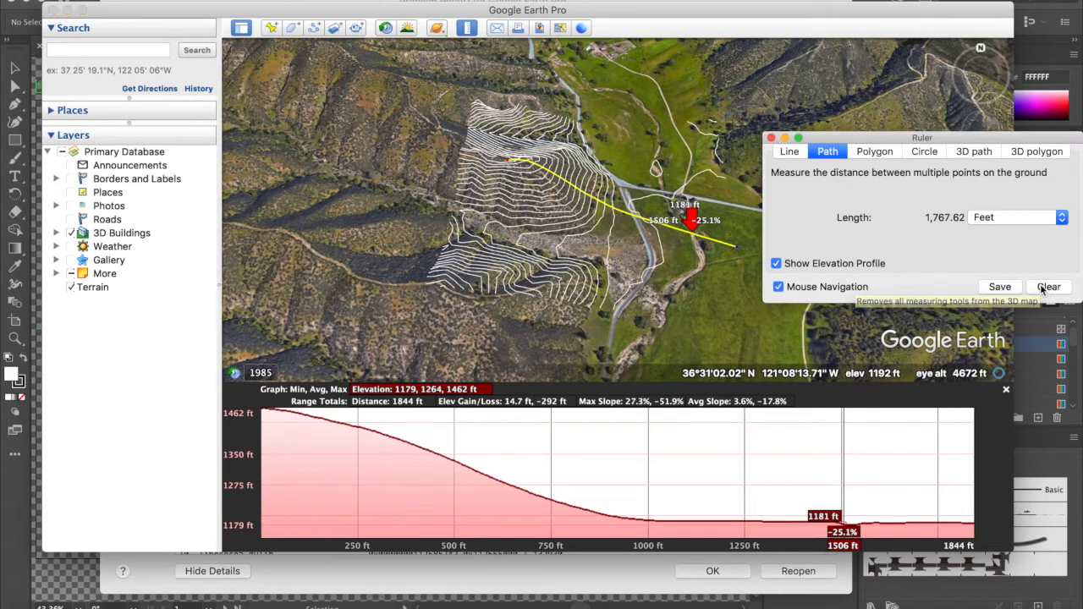
left_click(770, 138)
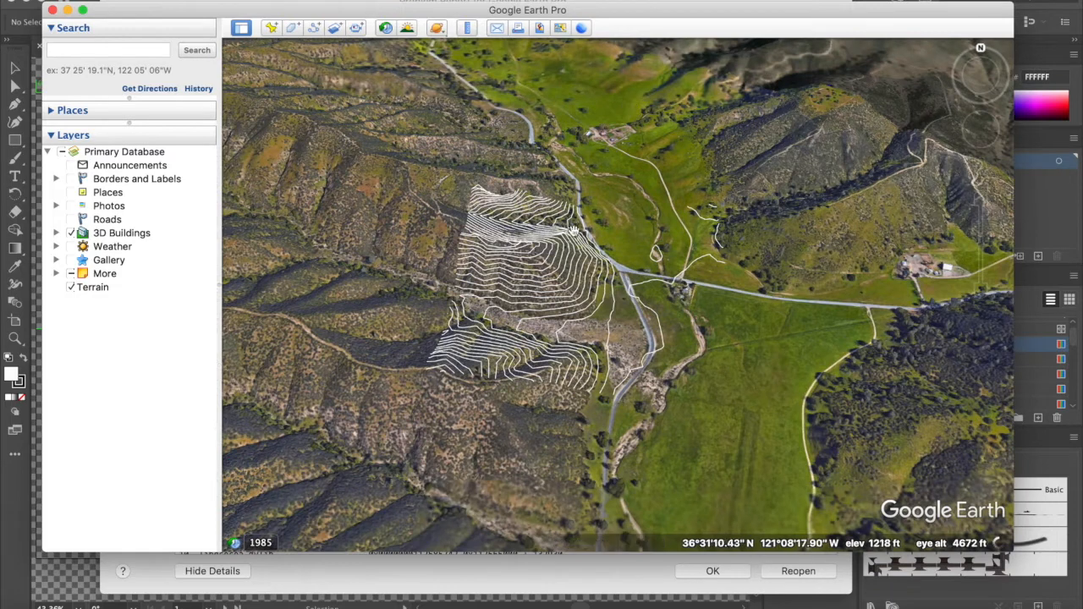
left_click(469, 29)
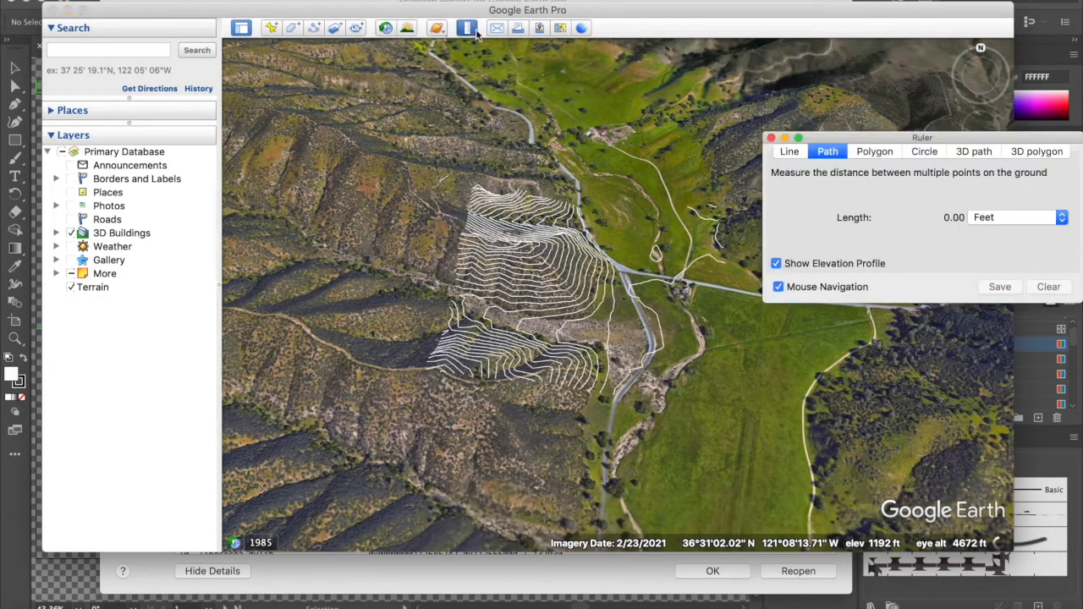
left_click(771, 138)
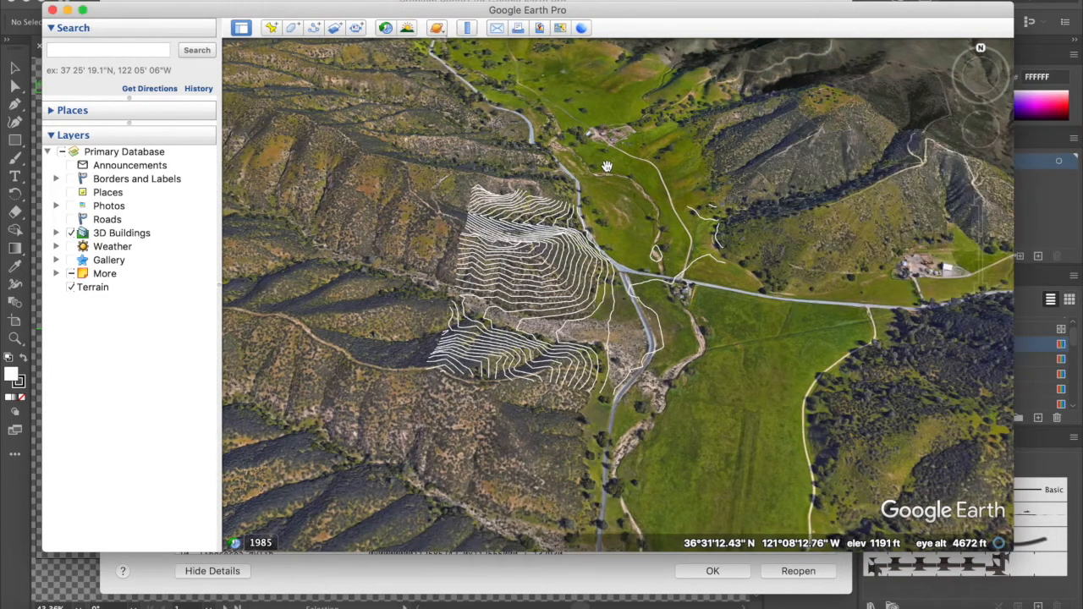
Step: Measure a shorter path in feet from the lower slope of the middle contours to the road, with its elevation profile shown
left_click(979, 200)
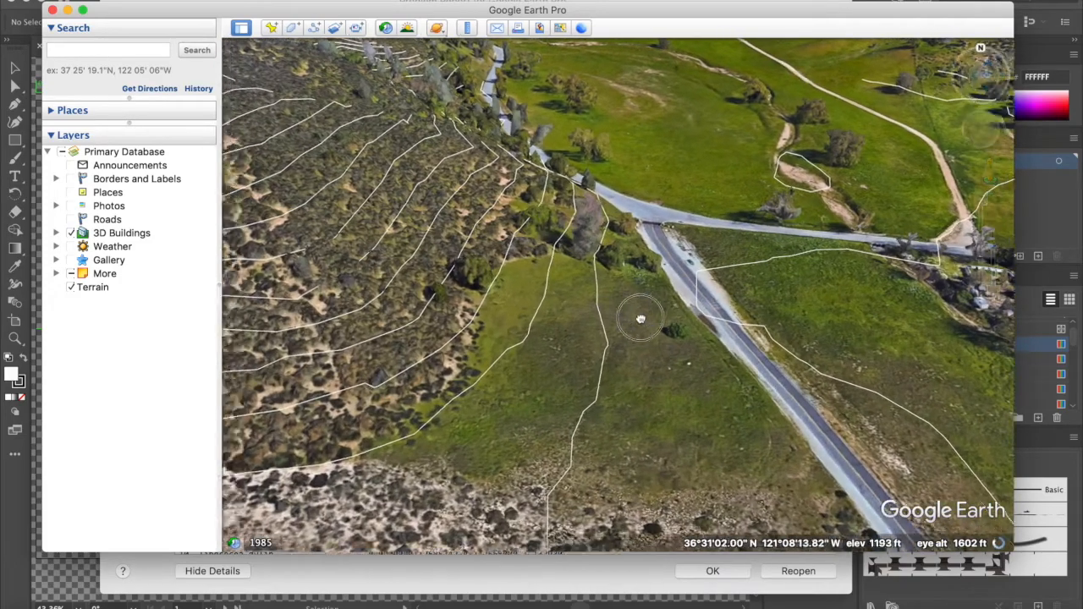
left_click_drag(635, 312, 678, 323)
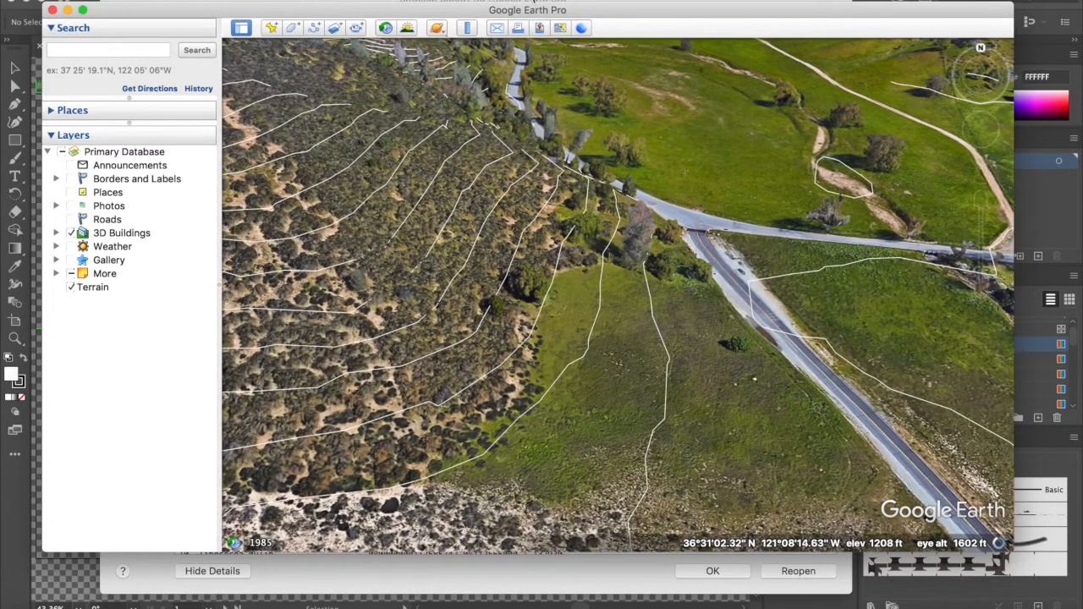
left_click(467, 28)
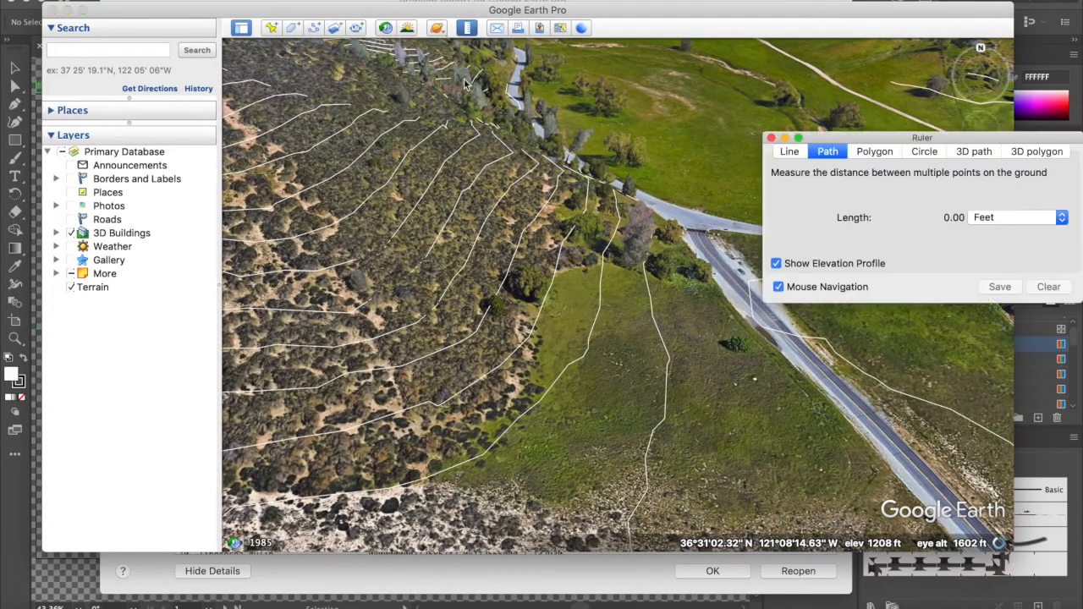
left_click(427, 170)
left_click(725, 297)
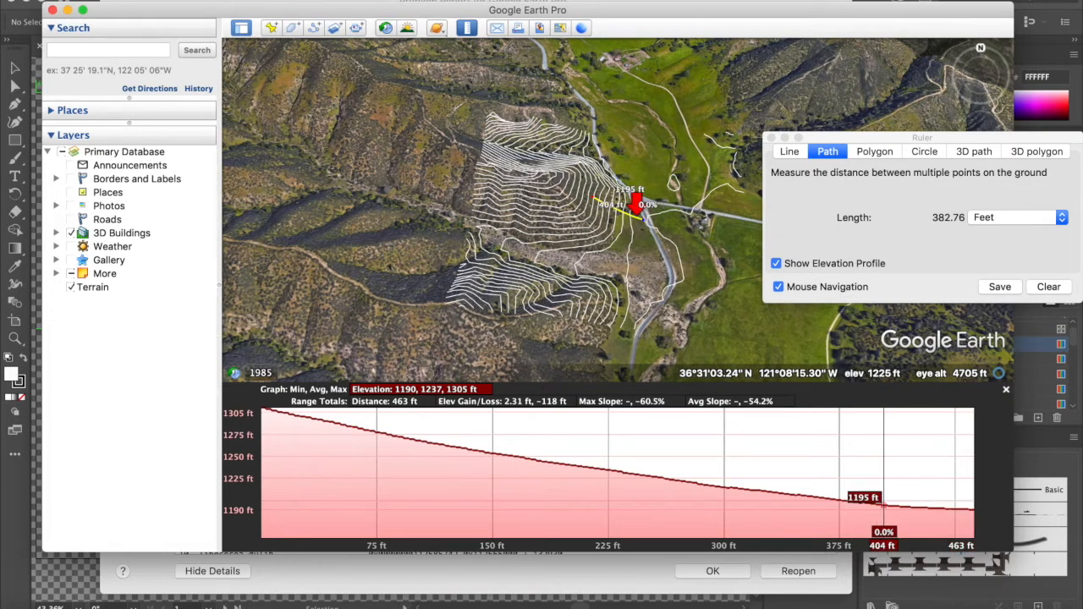
Step: Switch to Preview and capture a selection screenshot of the full elevation profile graph
left_click(447, 608)
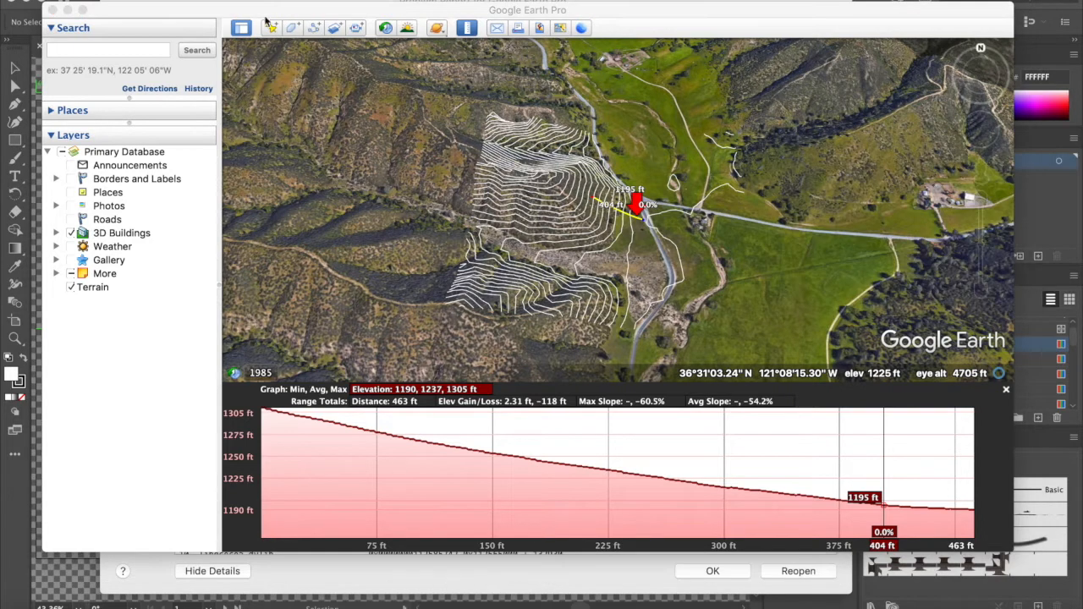
left_click_drag(103, 1, 291, 222)
left_click_drag(222, 380, 1013, 548)
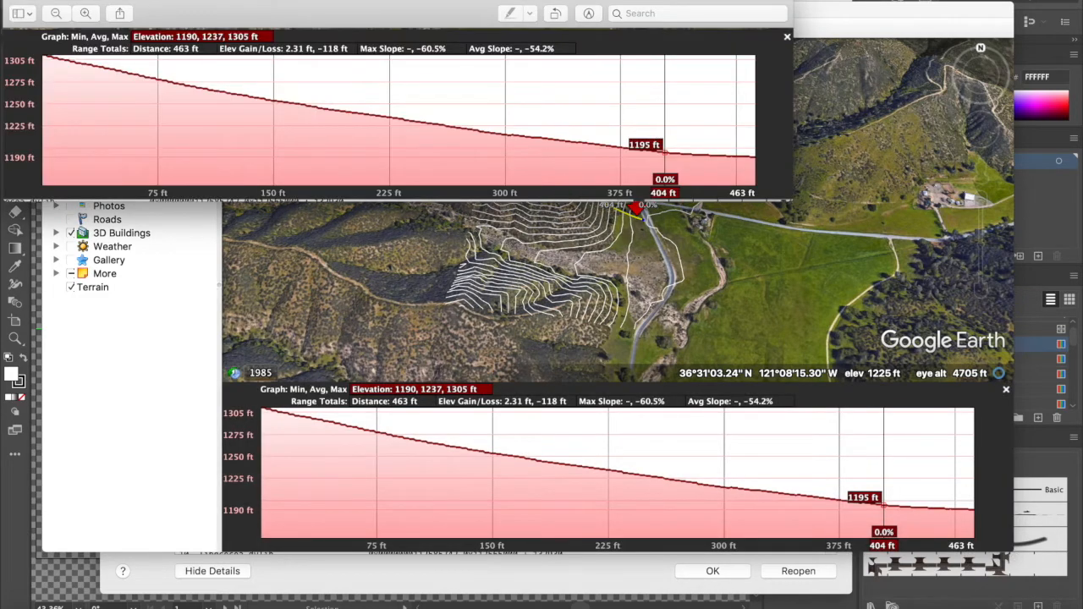
Step: Save the captured graph to the Desktop as elevationProfile in PNG format and close the image
left_click(100, 0)
left_click(150, 74)
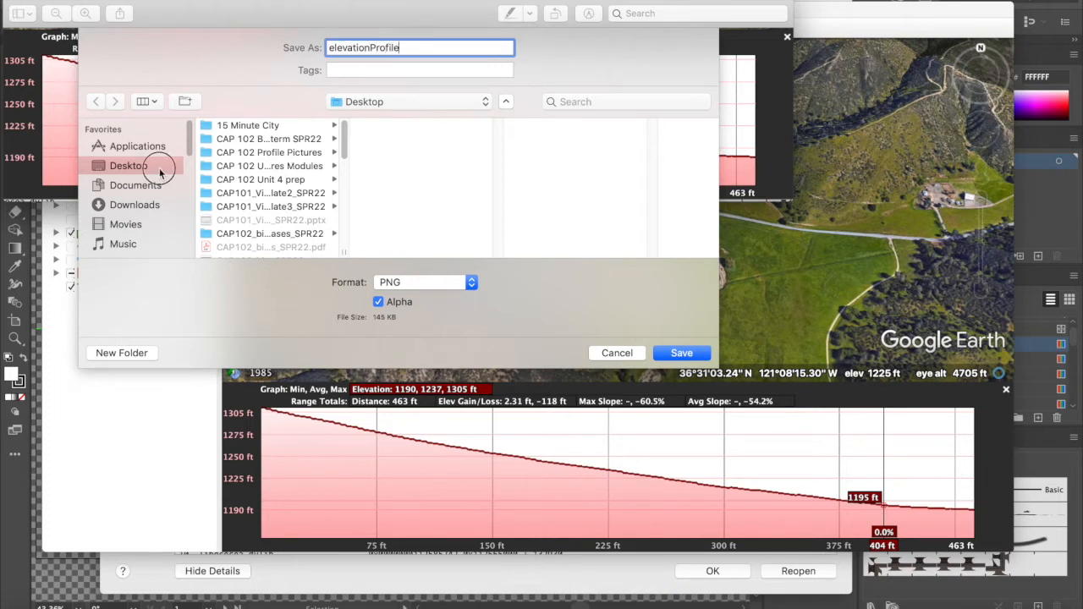
left_click(692, 352)
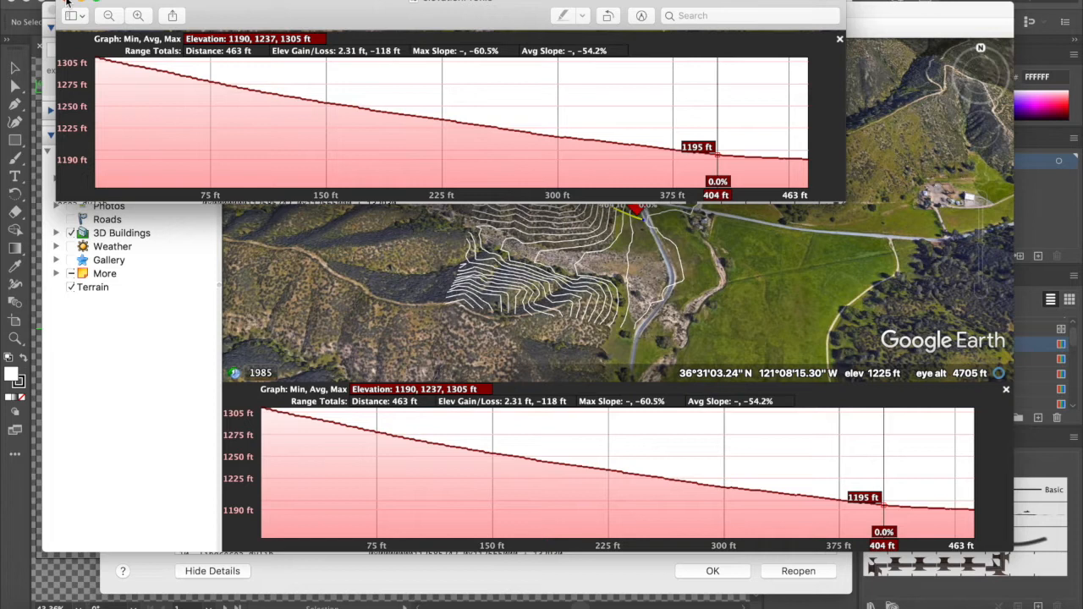
left_click(67, 2)
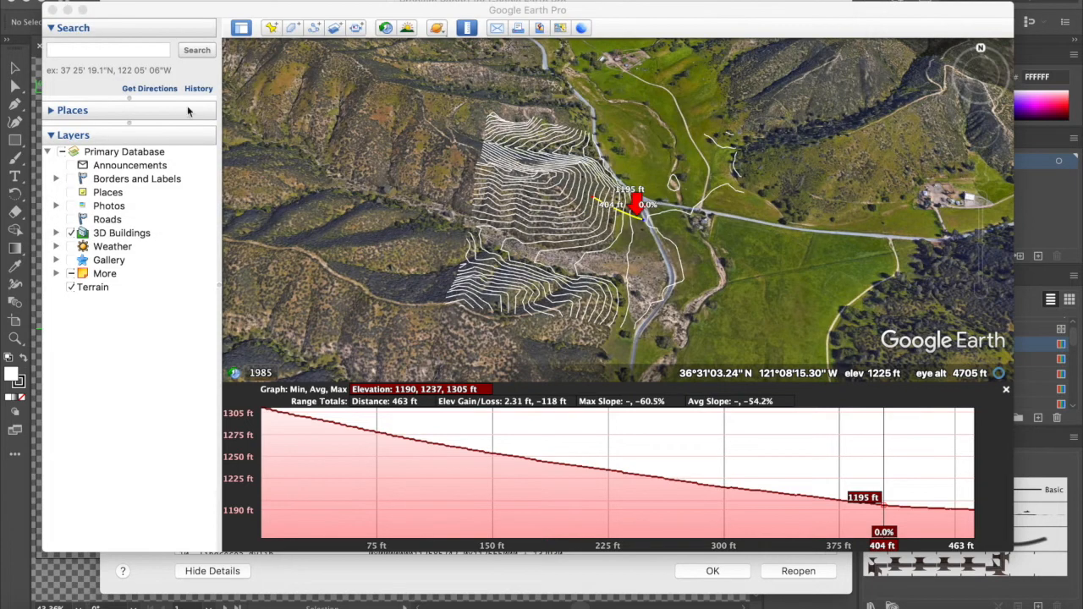
Step: Return to Google Earth Pro, clear the measured path and close the ruler
left_click(454, 11)
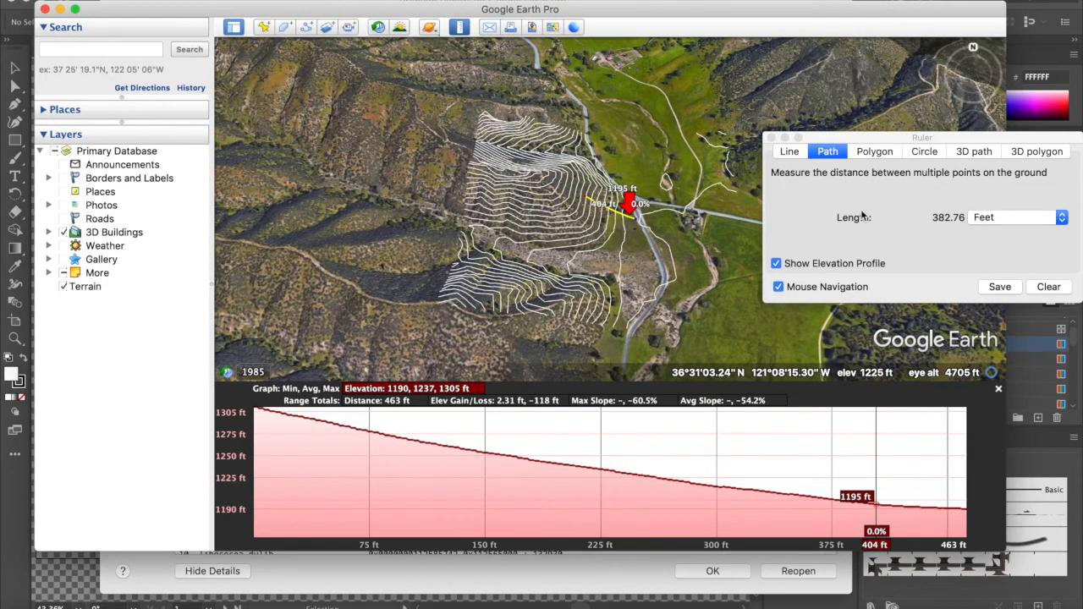
left_click(1047, 286)
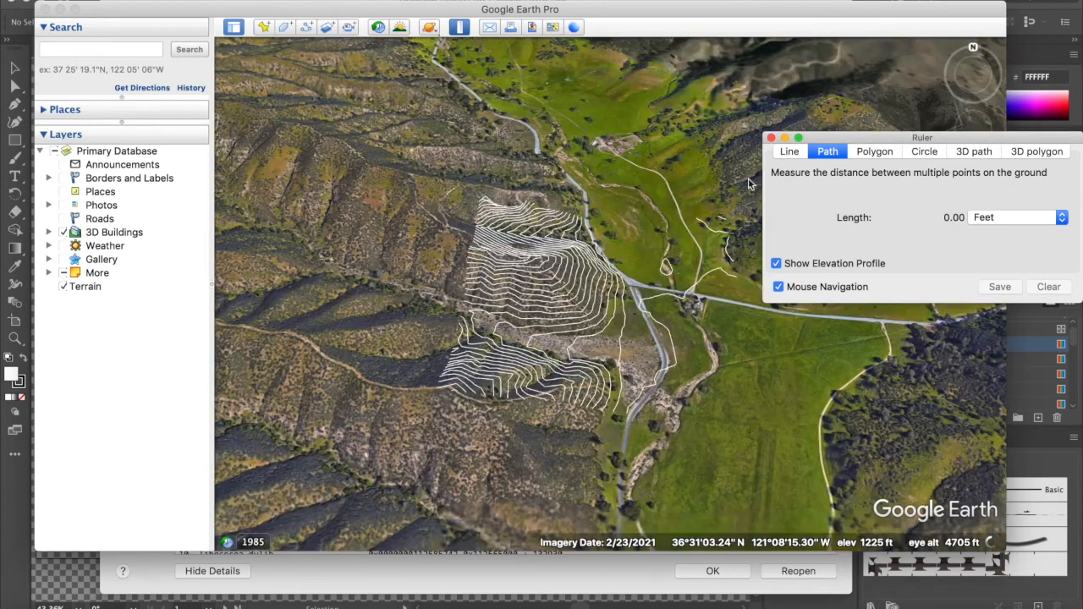
left_click(770, 138)
left_click_drag(186, 11, 199, 12)
Step: Quit Google Earth Pro without saving the temporary places and deny its keychain access request
left_click(76, 0)
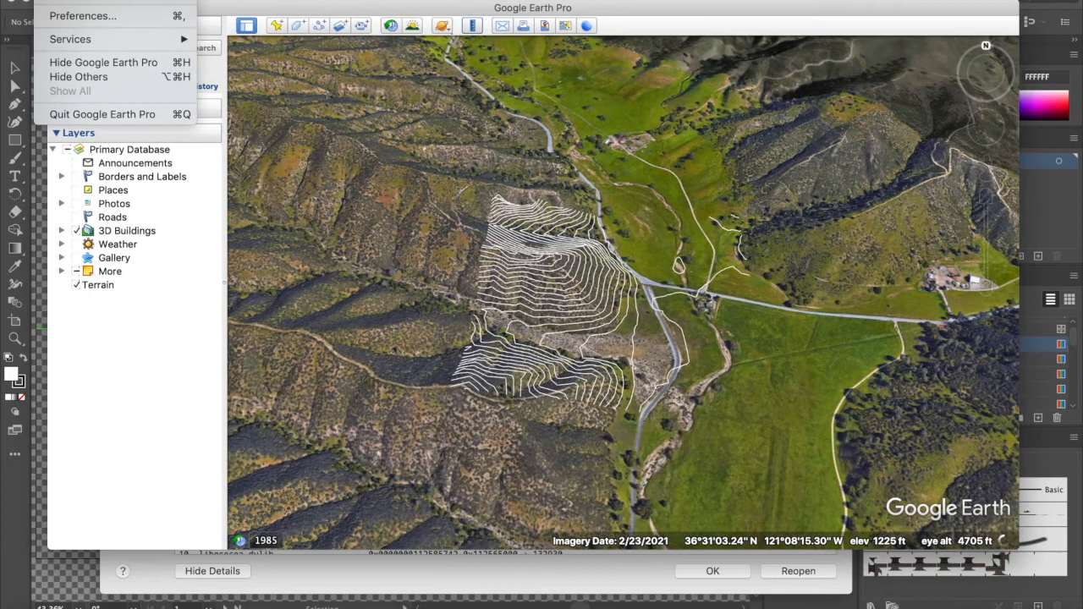
left_click(149, 115)
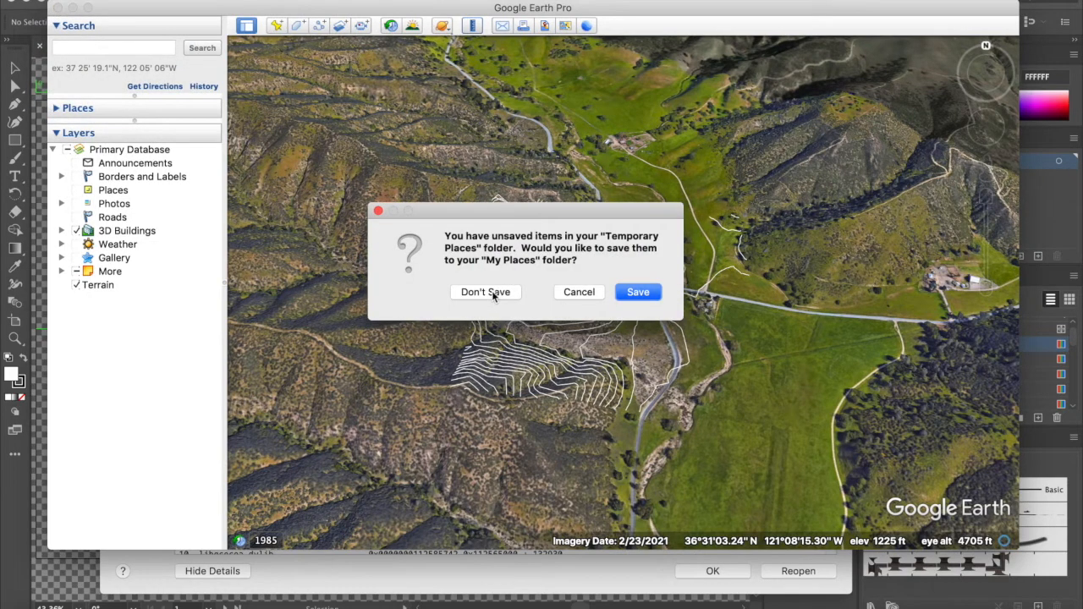
left_click(486, 292)
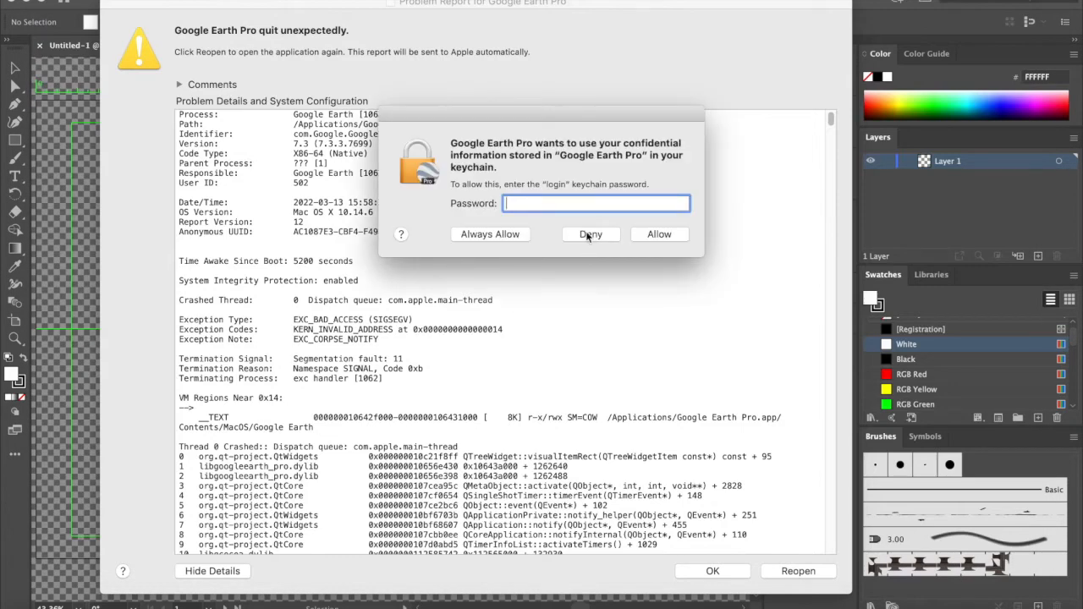
left_click(589, 235)
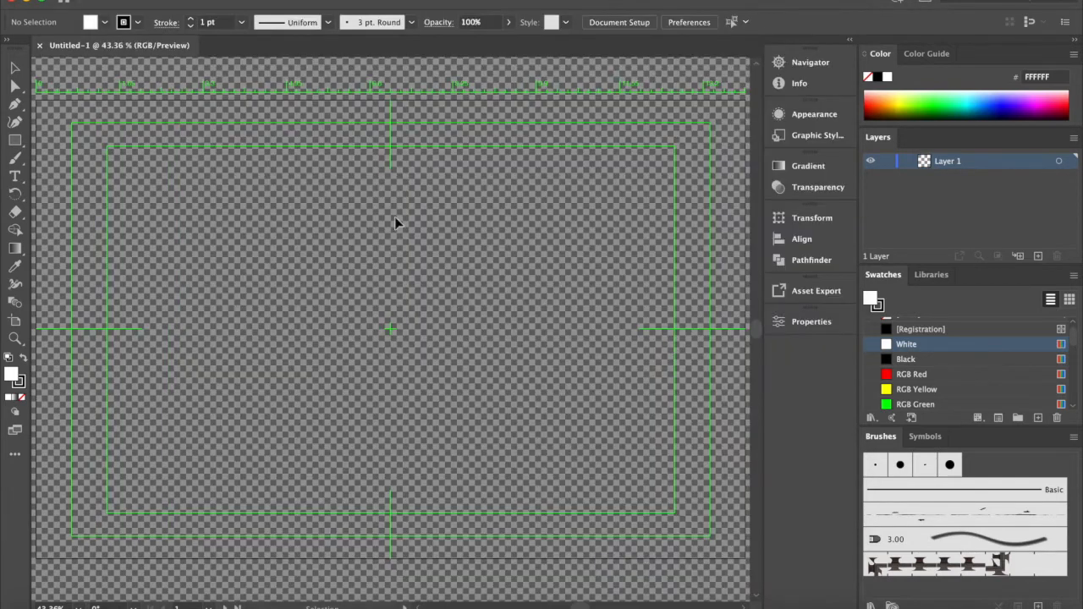
Step: Place the elevationProfile PNG from the Desktop into the Illustrator document at about X 2.59 in, Y 3.59 in
left_click(115, 0)
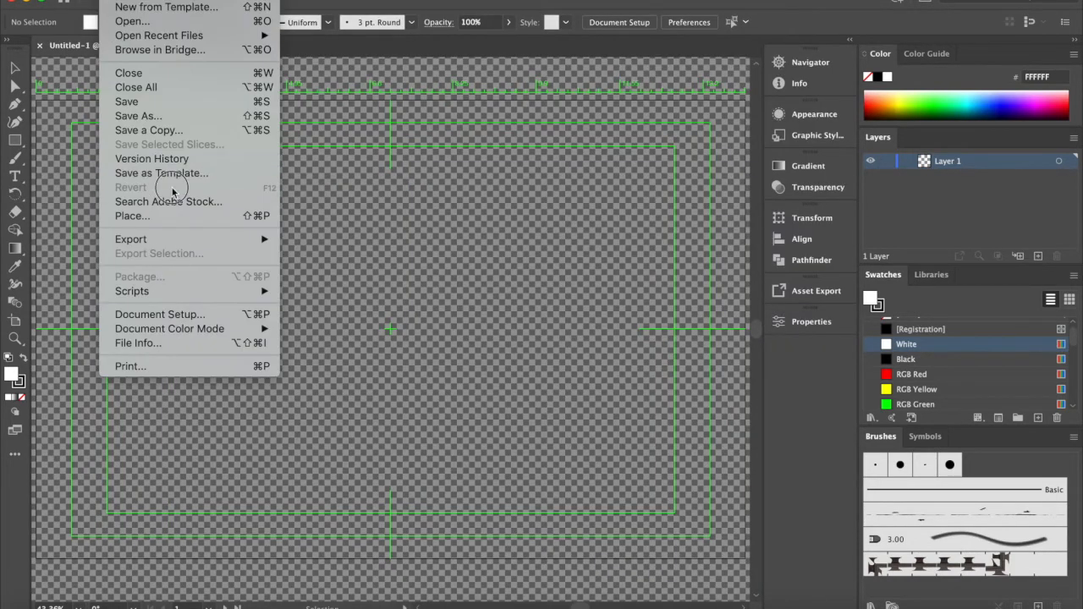
left_click(181, 217)
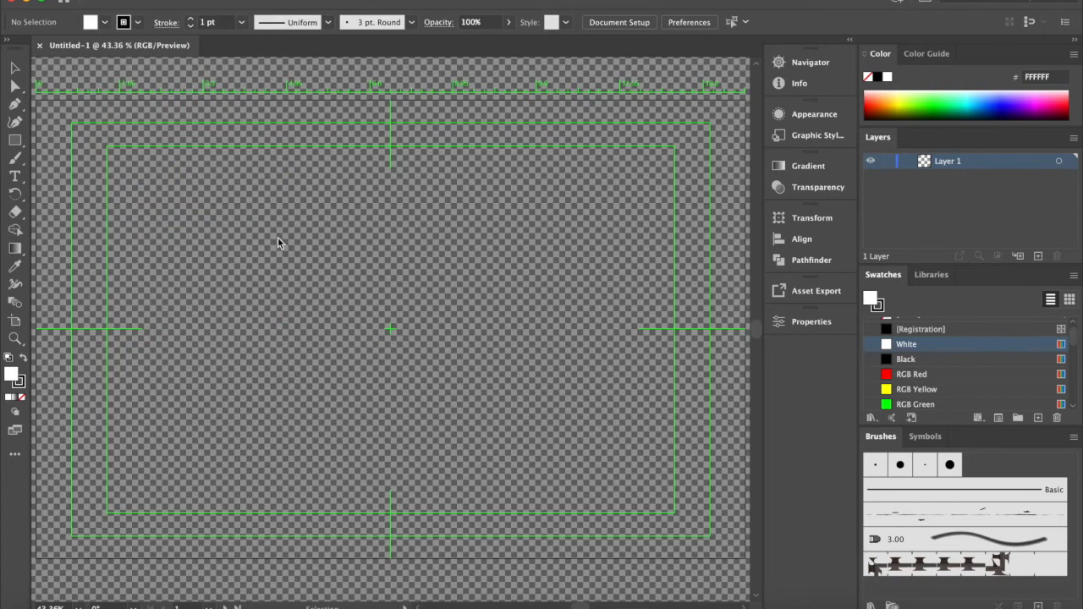
left_click(333, 54)
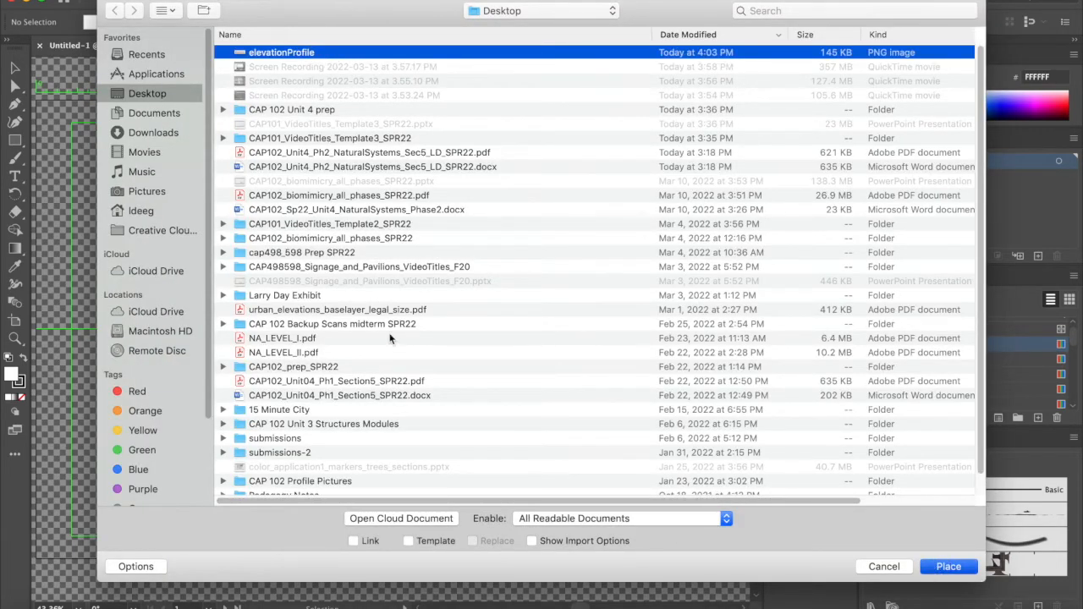
key("Return")
left_click(150, 257)
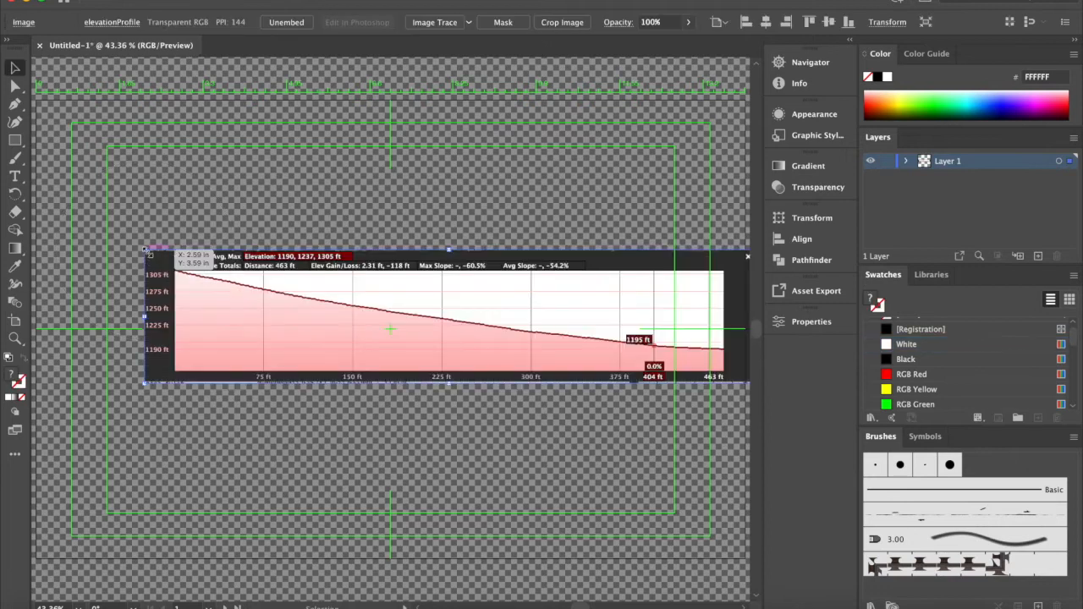
Step: Move the elevation profile image to the lower part of the artboard and enlarge it to slightly beyond the outer guide frame's width
left_click_drag(321, 285, 231, 442)
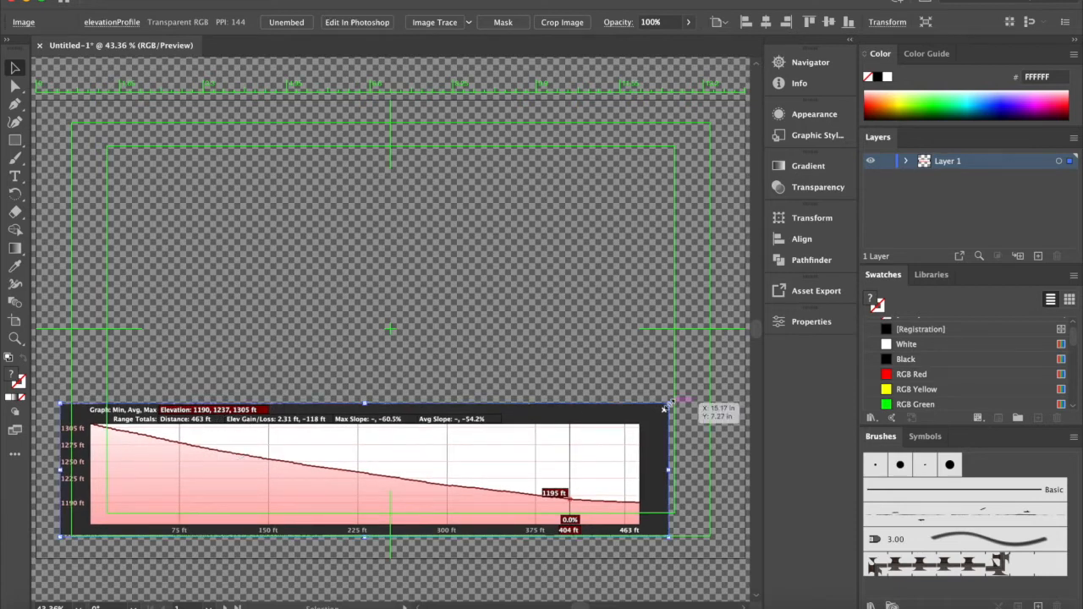
left_click_drag(670, 406, 717, 378)
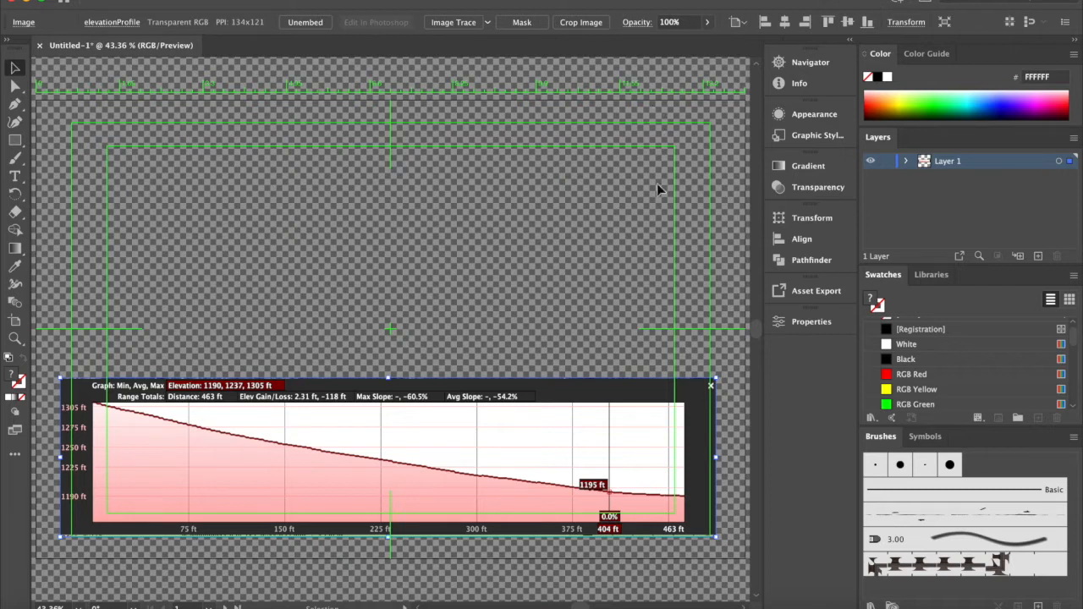
mouse_move(484, 392)
left_mouse_down()
mouse_move(470, 387)
mouse_move(466, 358)
mouse_move(466, 395)
left_mouse_up()
mouse_move(711, 386)
left_mouse_down()
mouse_move(719, 364)
mouse_move(720, 388)
left_mouse_up()
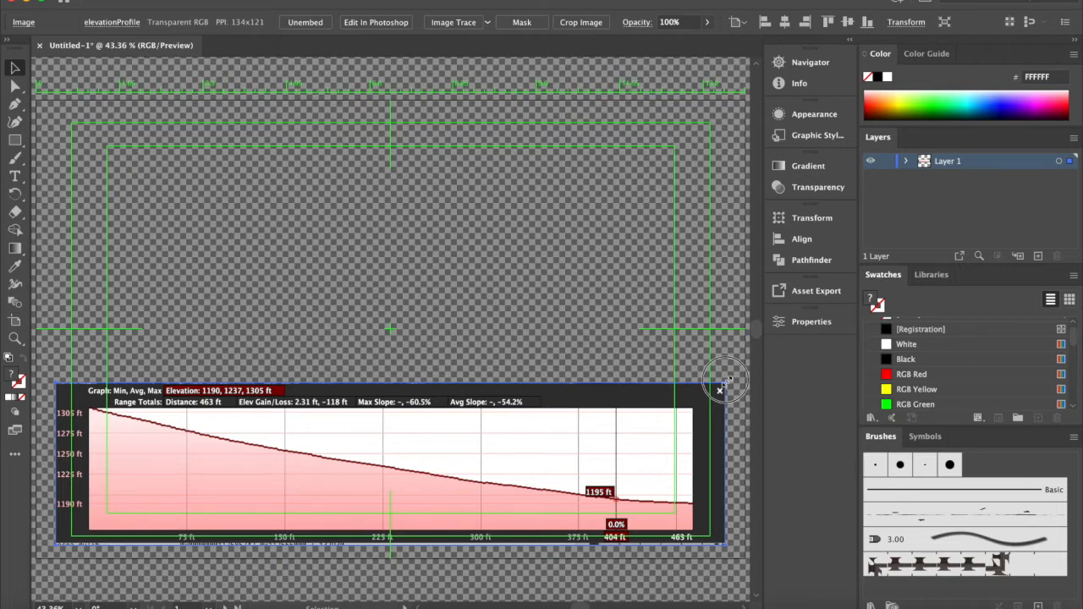
Step: Stretch the elevation profile image slightly upward and create a new layer named Section Line
left_click_drag(722, 382, 725, 379)
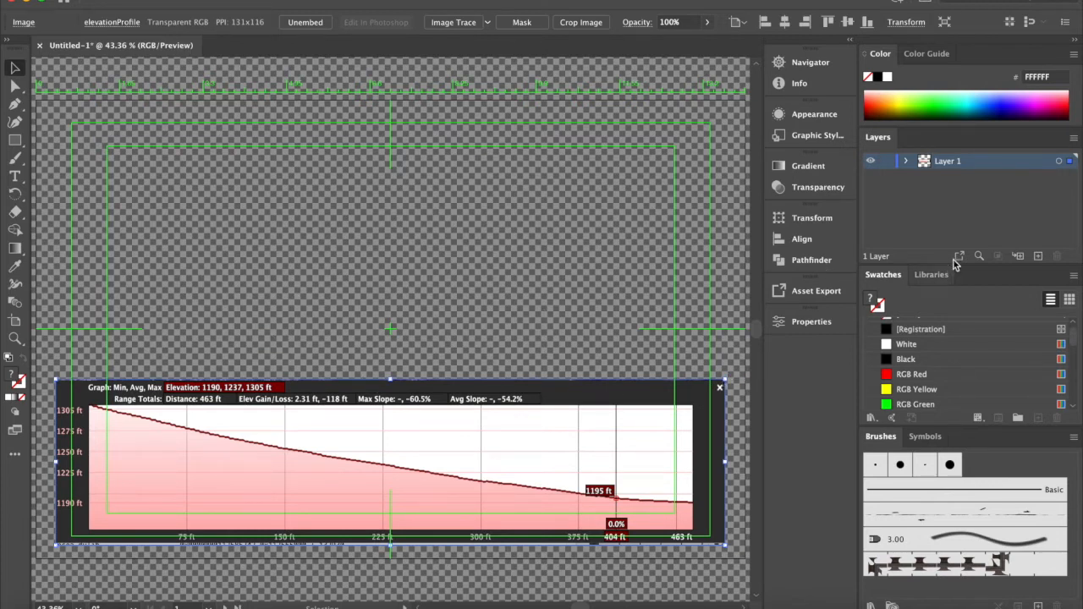
left_click(985, 179)
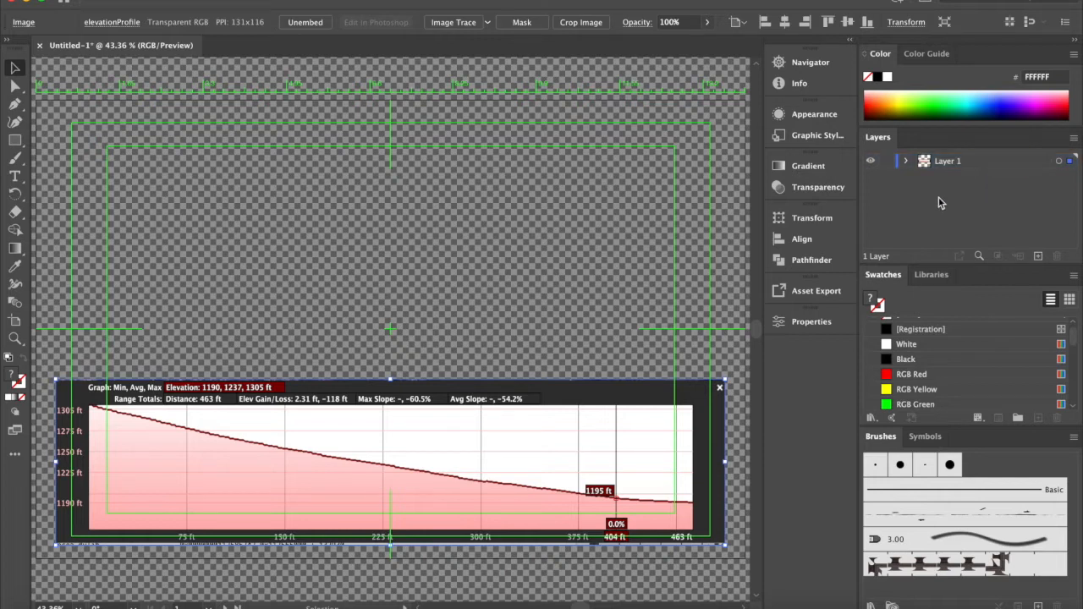
left_click(1072, 140)
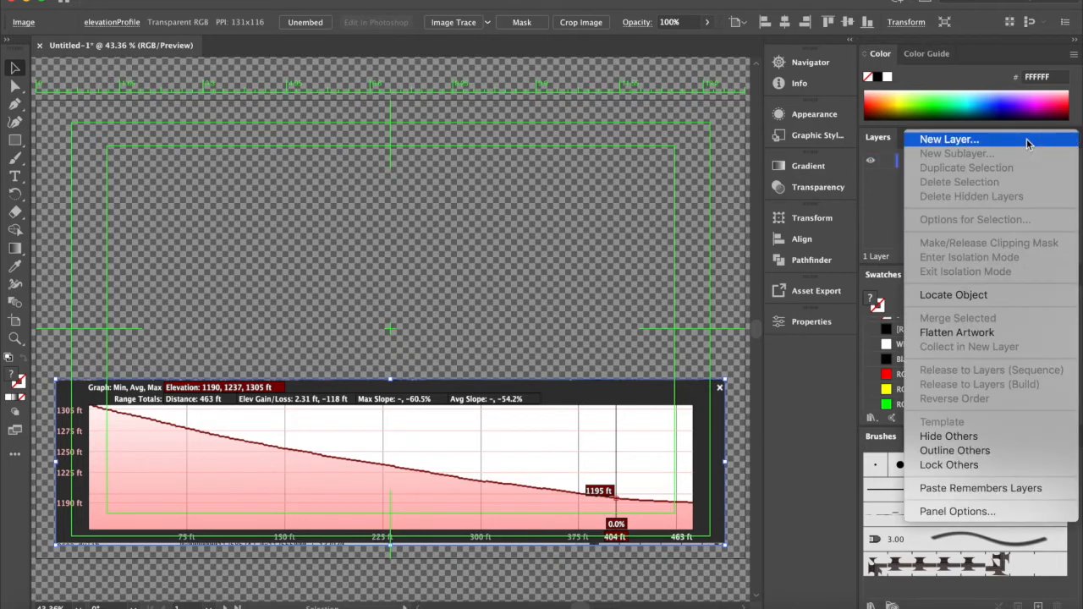
left_click(949, 139)
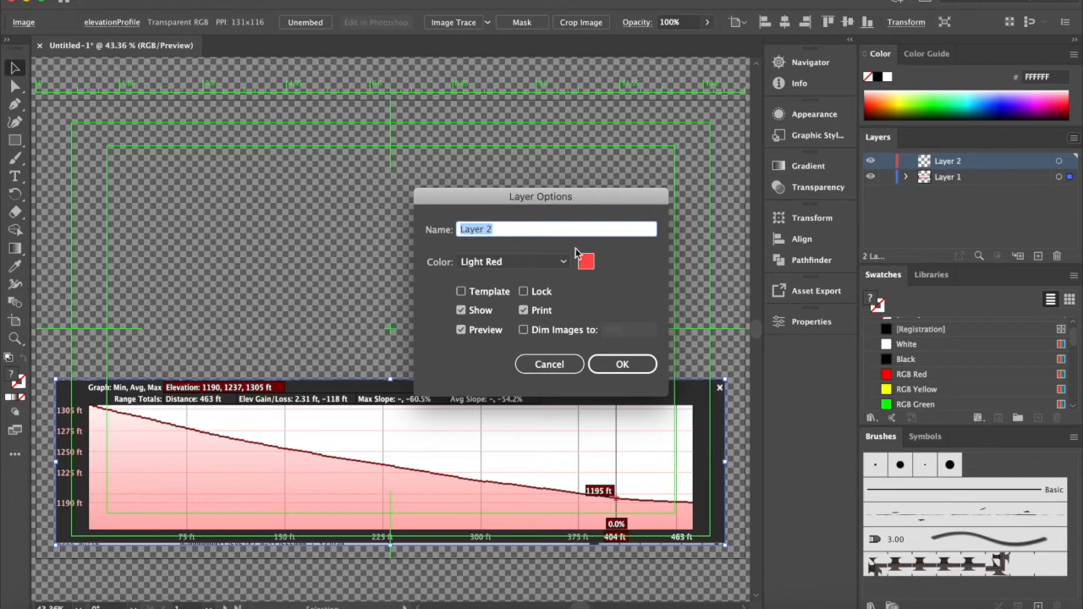
type("Line")
left_click(624, 364)
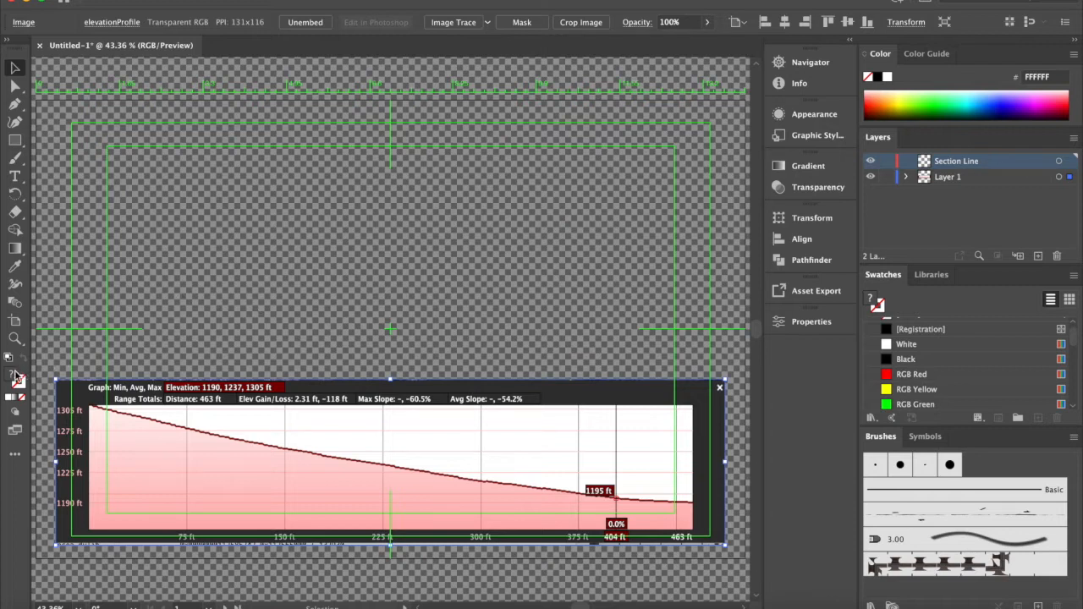
Step: Draw a closed terrain shape of straight Pen segments with a flat base, about 10.3 in wide, above the profile image
left_click(21, 381)
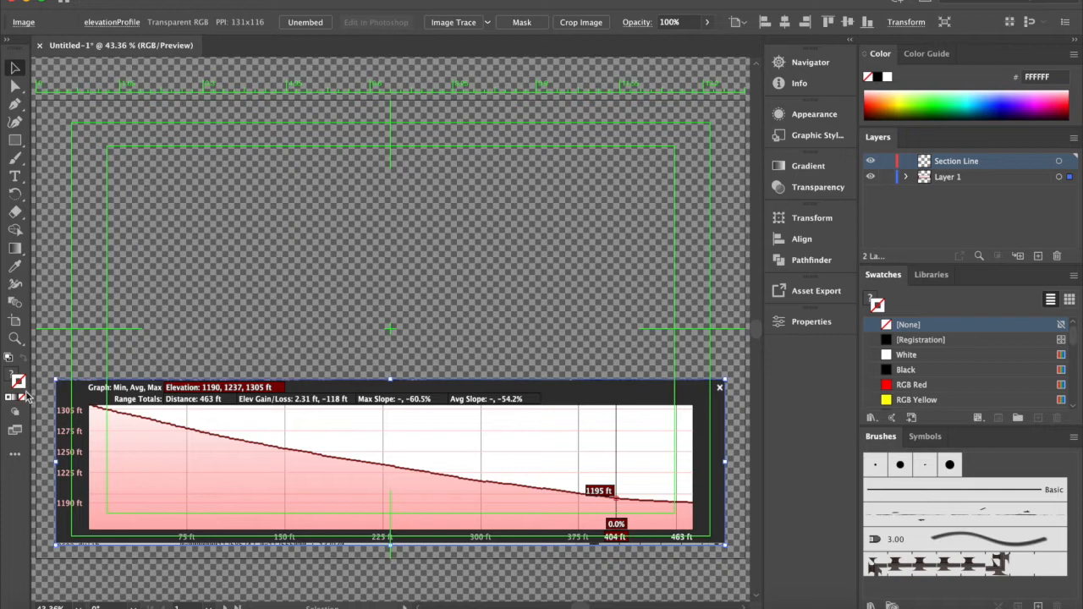
left_click(17, 125)
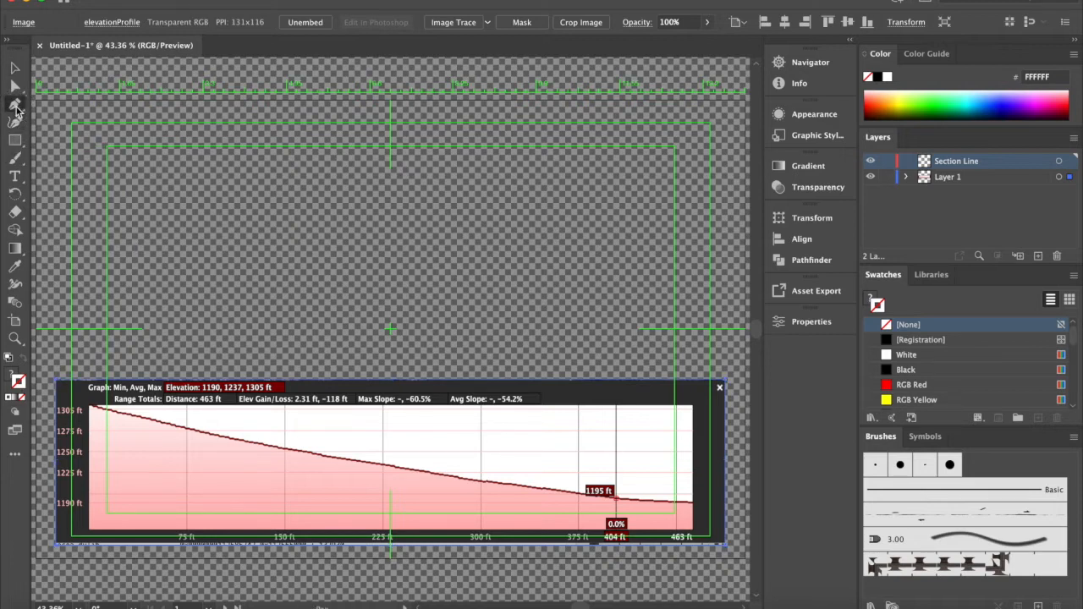
left_click(17, 103)
left_click(83, 104)
left_click(196, 223)
left_click(271, 260)
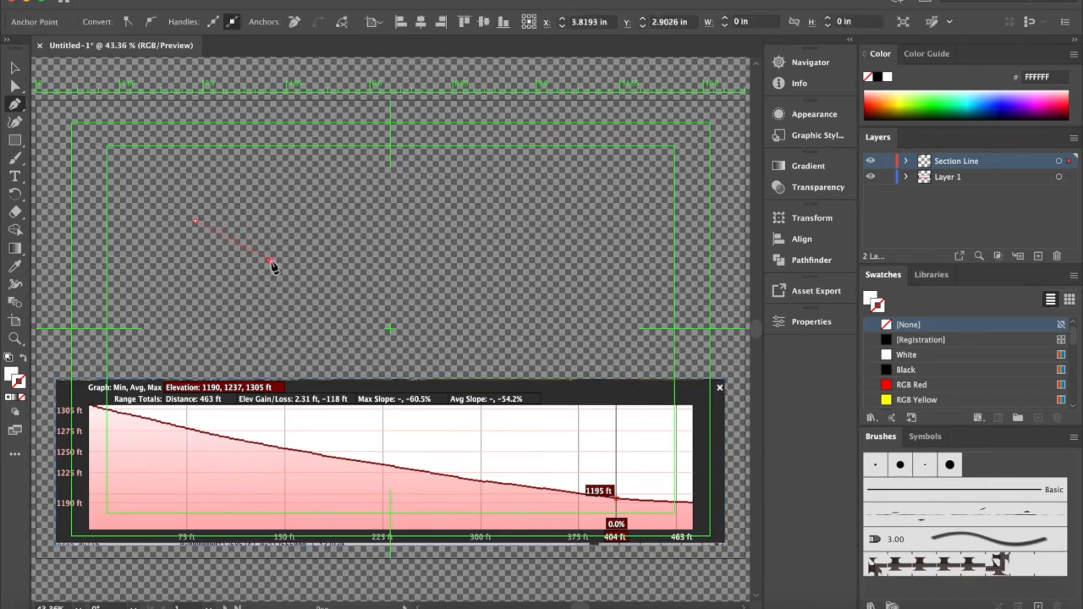
left_click(326, 250)
left_click(355, 261)
left_click(392, 268)
left_click(432, 267)
left_click(464, 257)
left_click(506, 268)
left_click(531, 279)
left_click(561, 286)
left_click(602, 286)
left_click(623, 292)
left_click(627, 340)
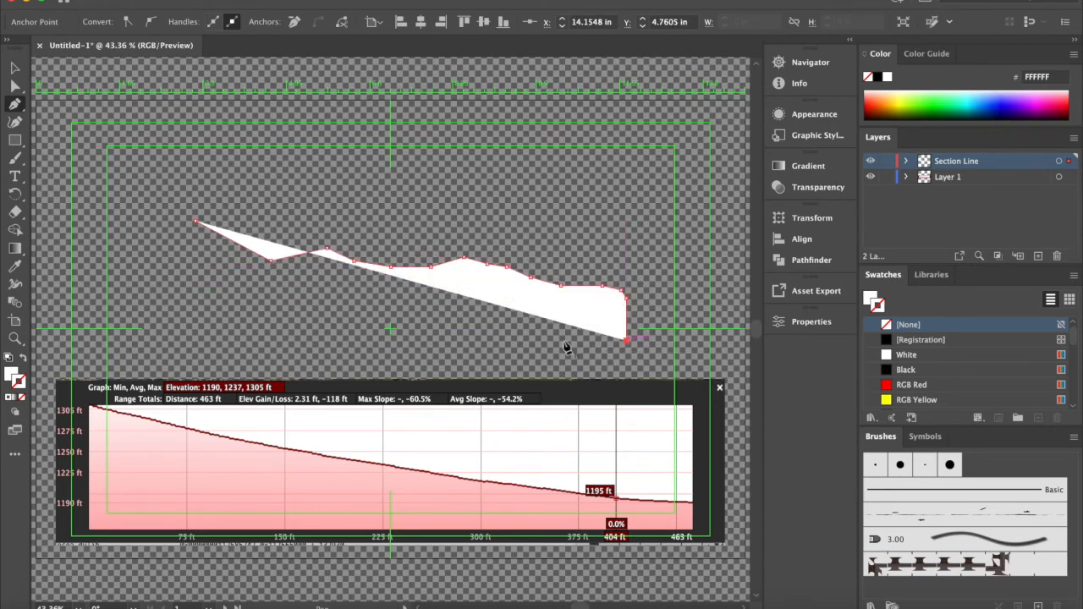
left_click(196, 341)
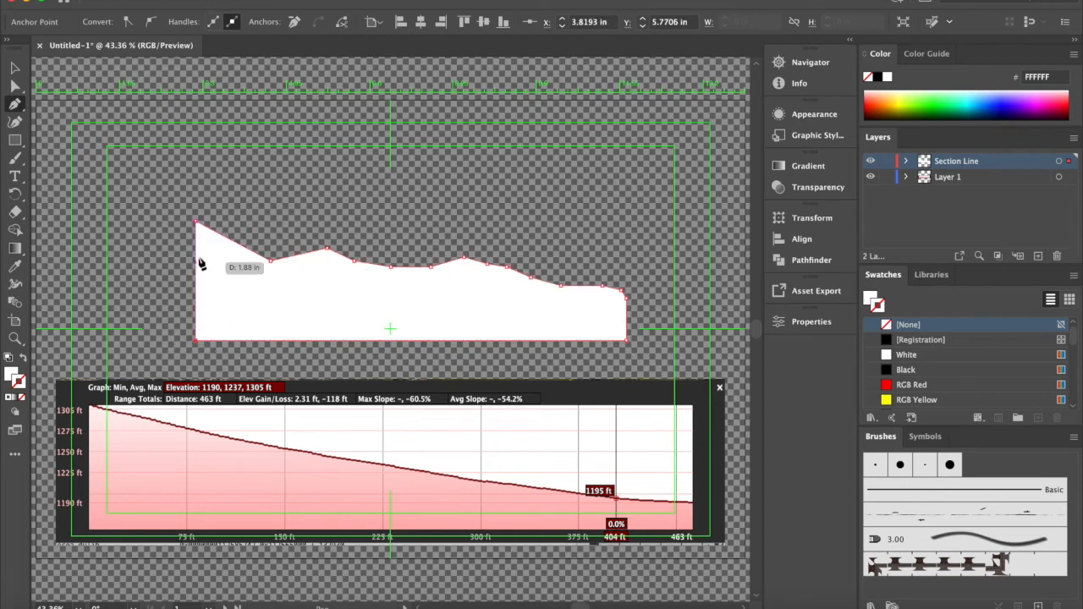
left_click(196, 224)
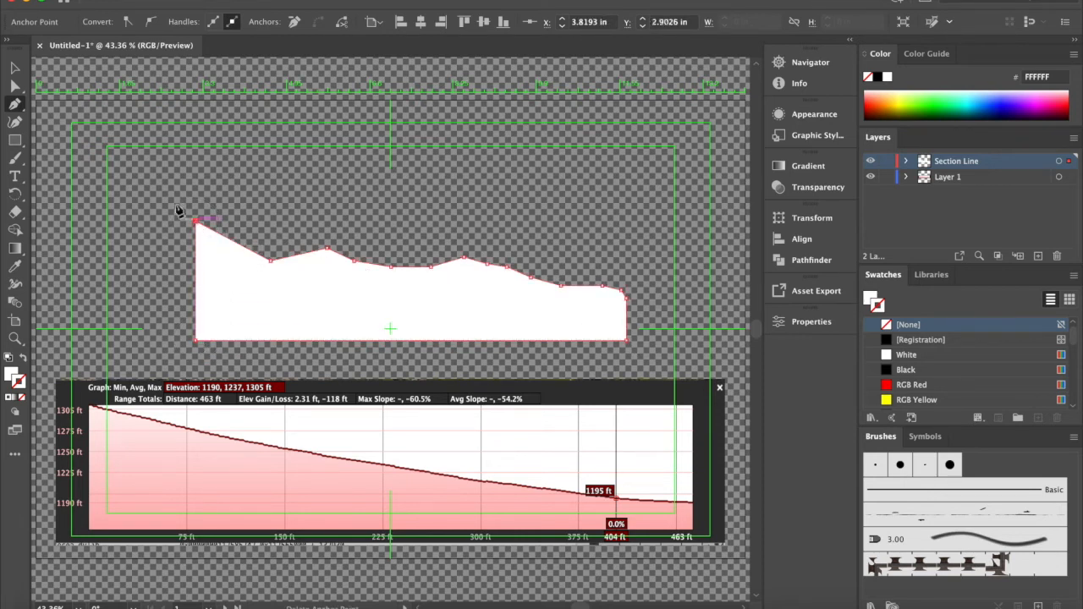
Step: Select the straight-segment terrain shape, shift it slightly and delete it
left_click(17, 69)
left_click(382, 278)
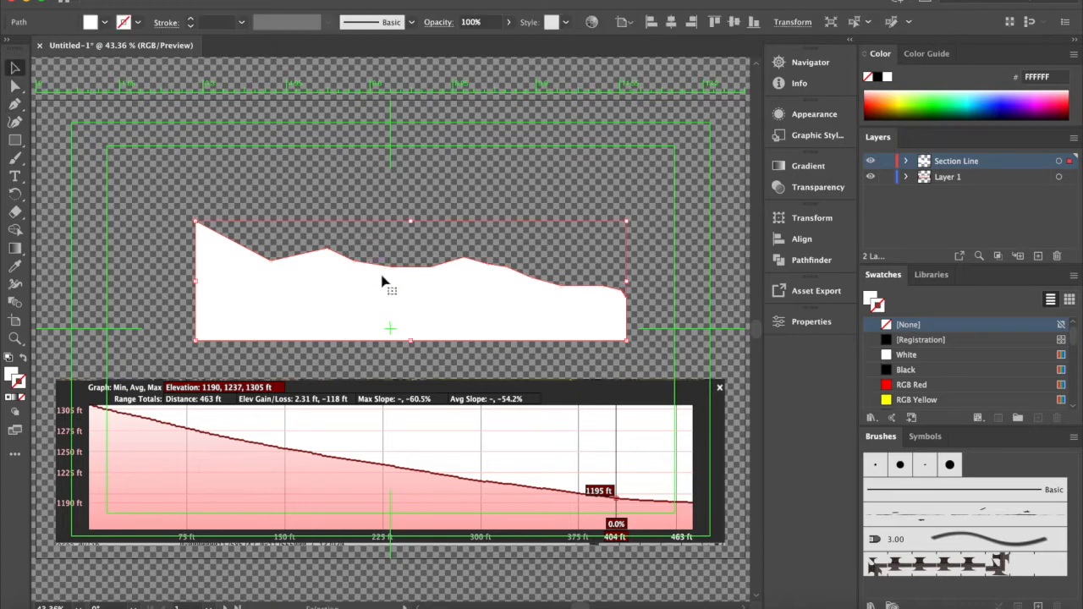
left_click_drag(427, 302, 412, 275)
key("Delete")
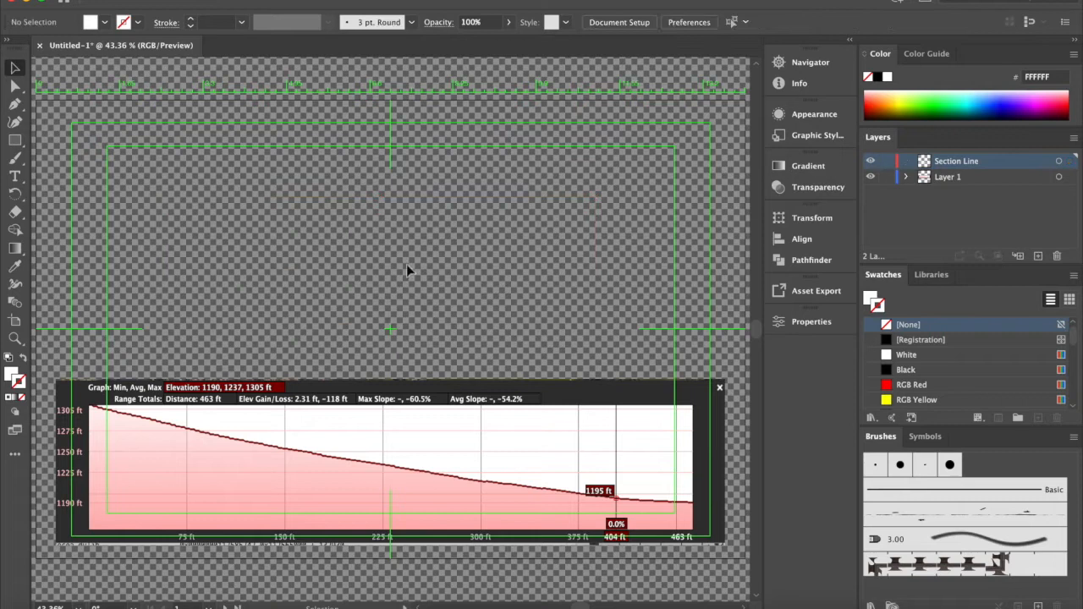
Step: Draw a closed terrain shape with a curved Pen top edge and flat base, about 10.2 in wide, above the profile image
left_click(15, 105)
left_click_drag(198, 195, 246, 224)
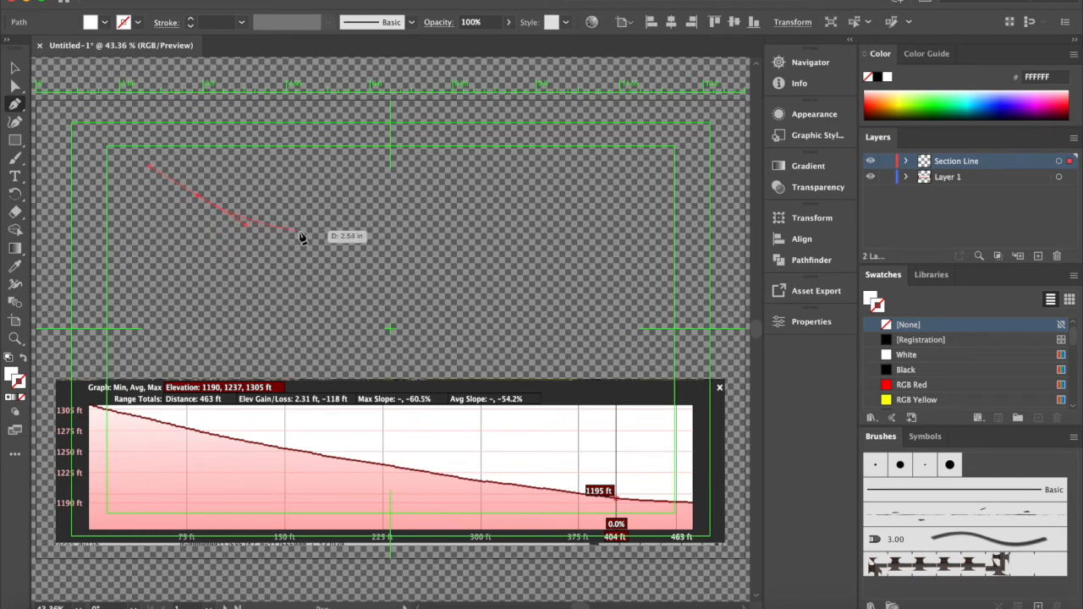
left_click_drag(311, 228, 458, 207)
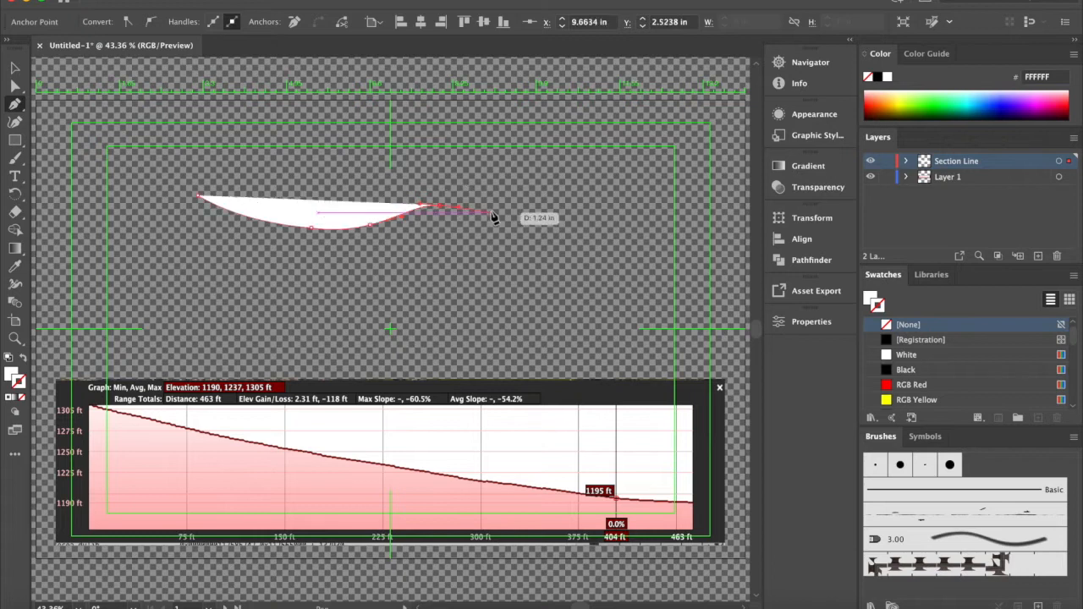
left_click(494, 213)
left_click_drag(521, 229, 624, 249)
left_click_drag(624, 246, 627, 306)
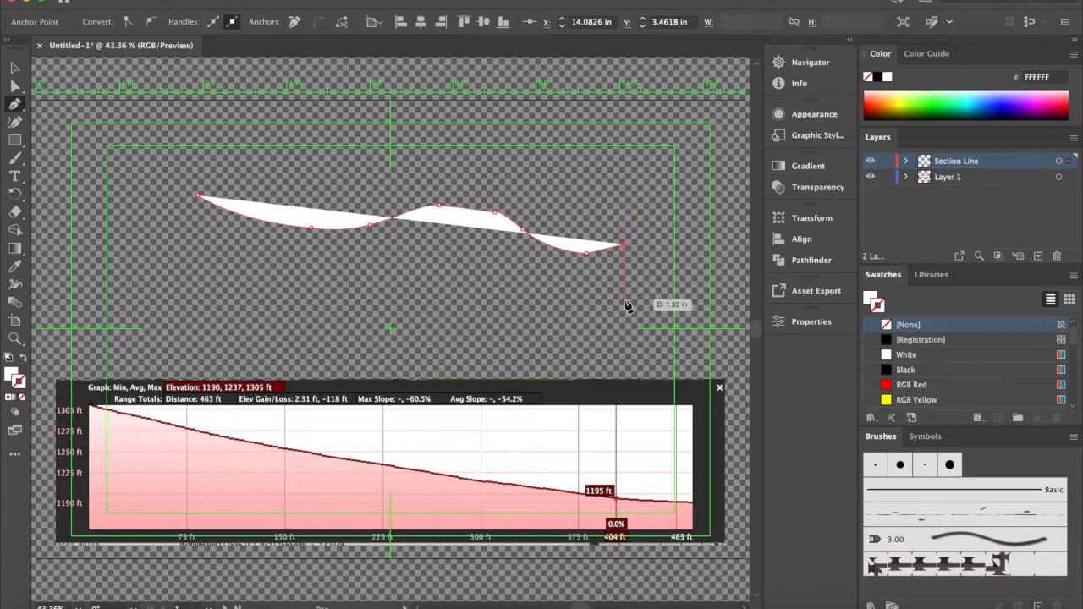
left_click(626, 302)
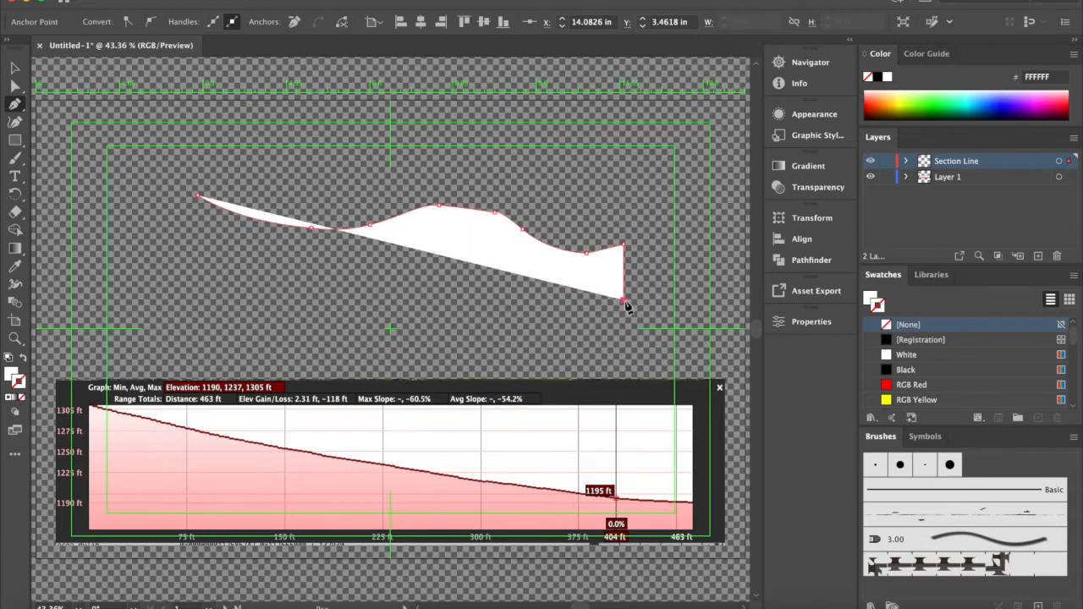
left_click(199, 299)
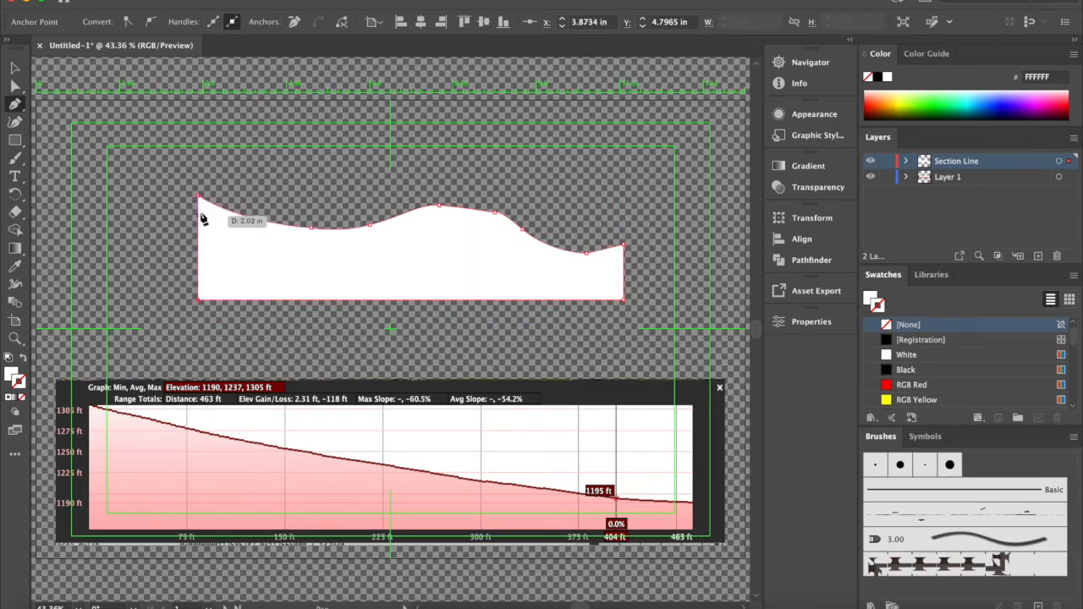
left_click(199, 197)
Step: Select the curved terrain shape, nudge it from its place and delete it
left_click(15, 67)
left_click_drag(439, 243, 467, 263)
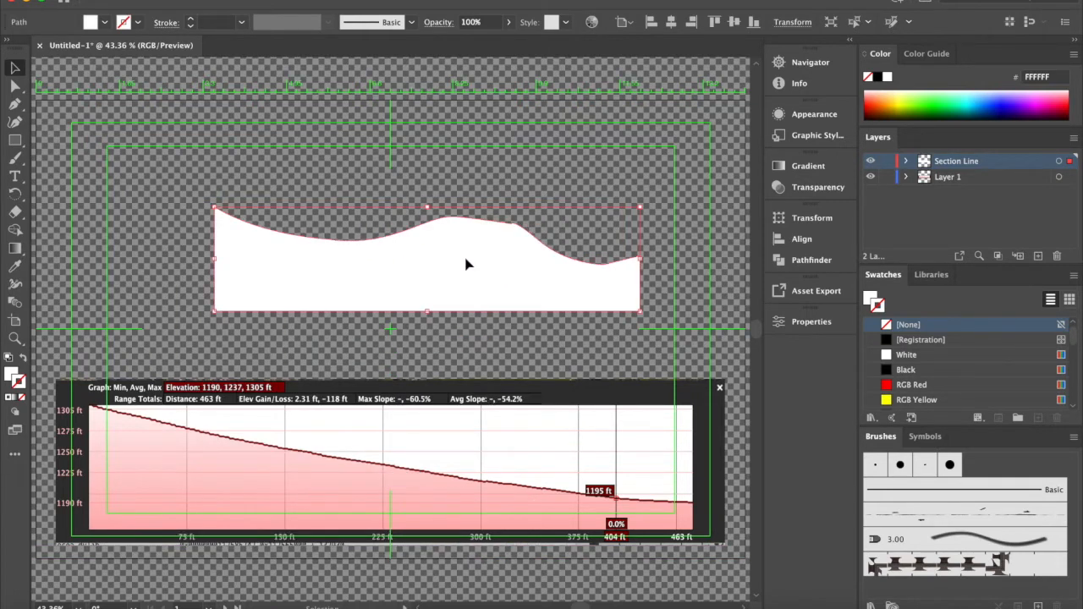
key("Delete")
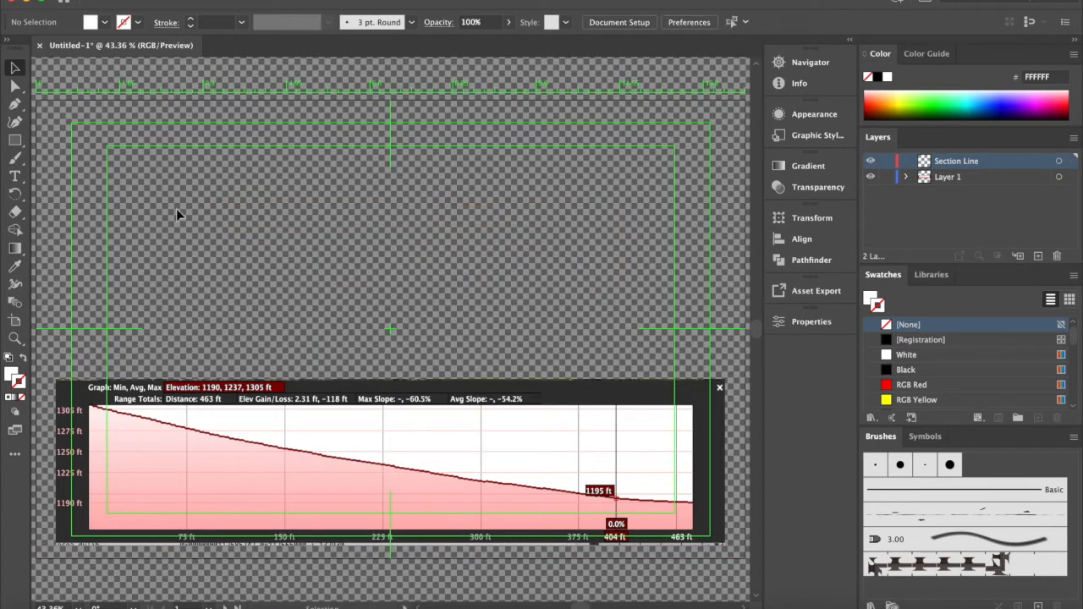
Step: Activate the Paintbrush tool and set its stroke color to RGB Magenta
left_click_drag(16, 158, 70, 163)
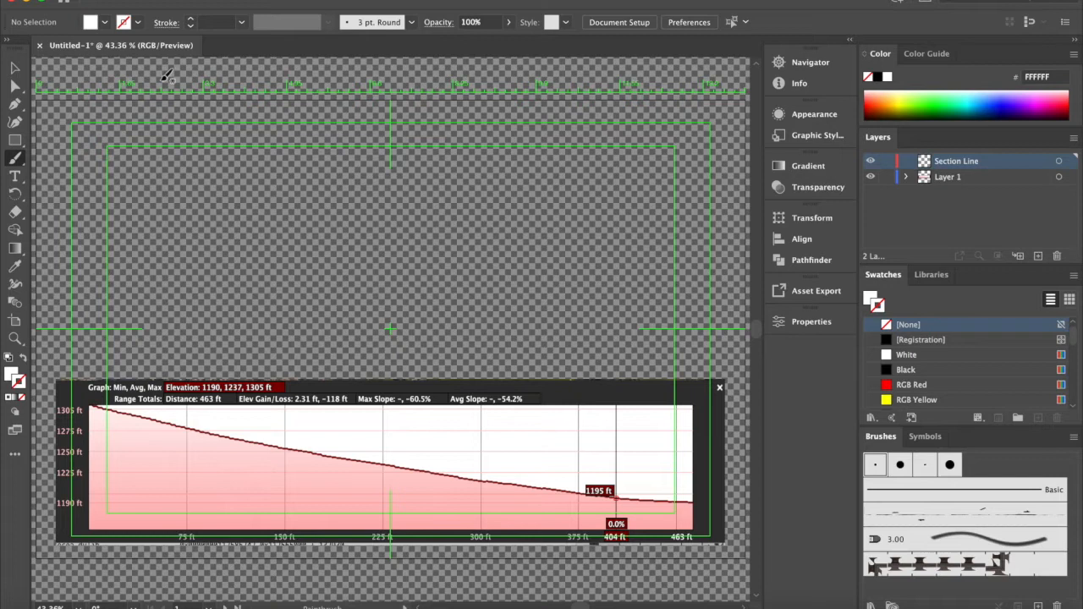
left_click(137, 22)
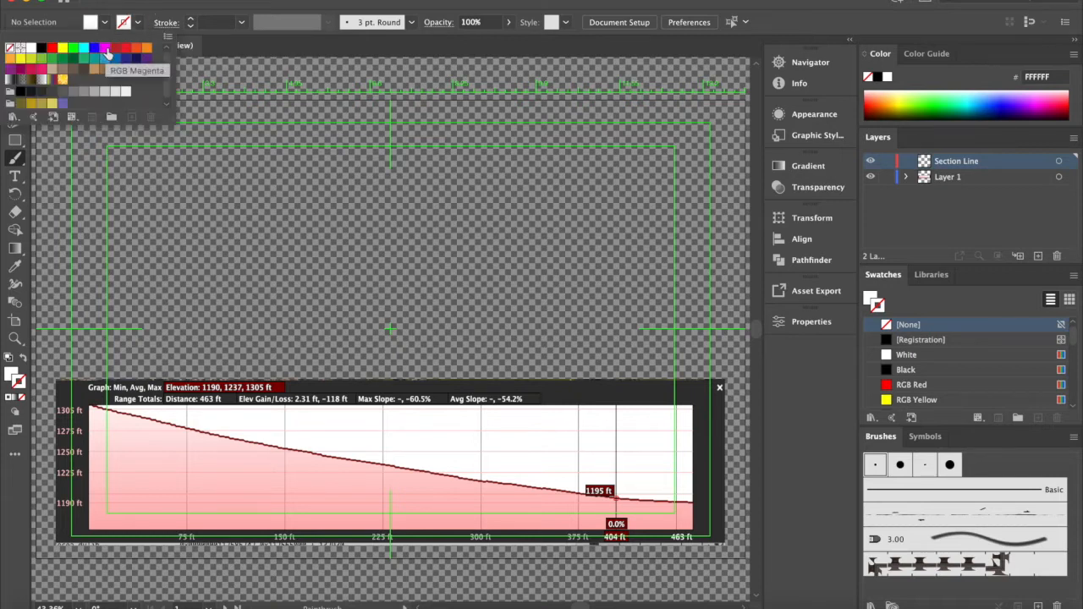
left_click(41, 47)
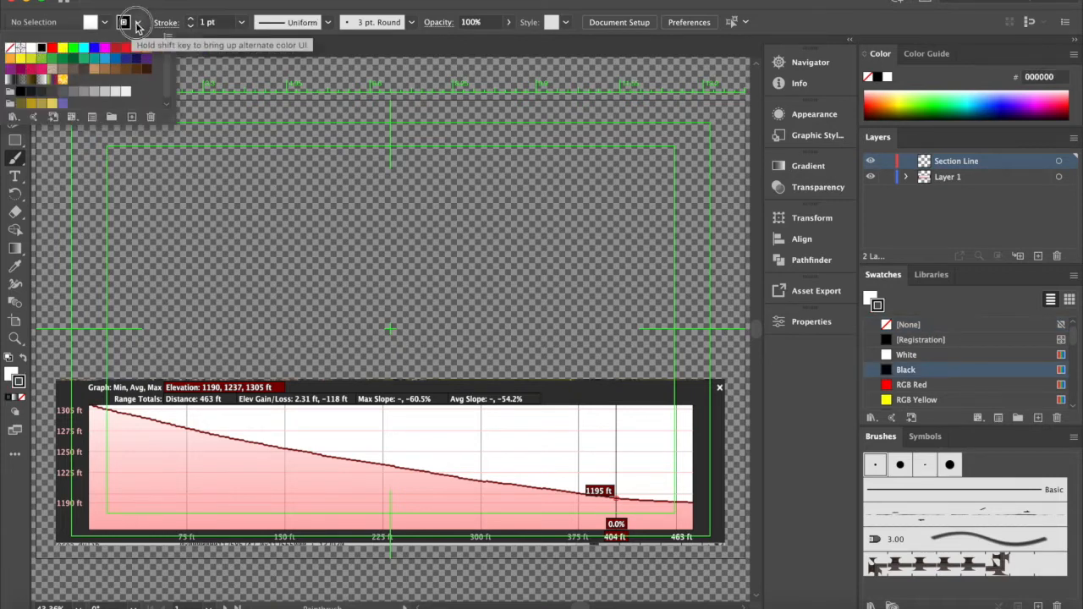
left_click(138, 23)
left_click(104, 47)
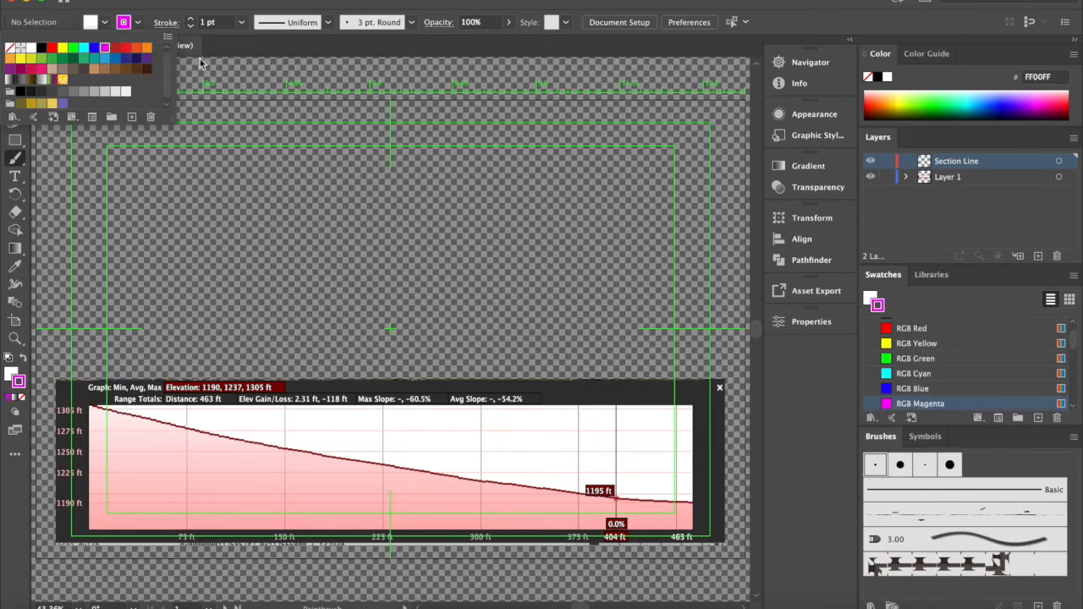
Step: Set the Paintbrush stroke weight to 4 pt and choose the Basic brush definition
left_click(241, 23)
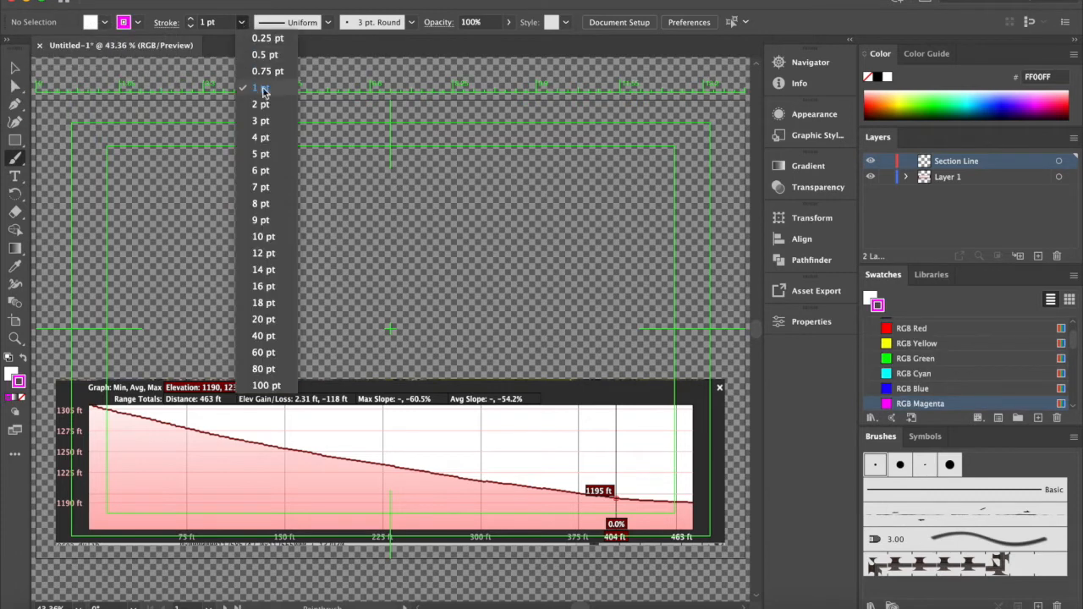
left_click(262, 137)
left_click(410, 22)
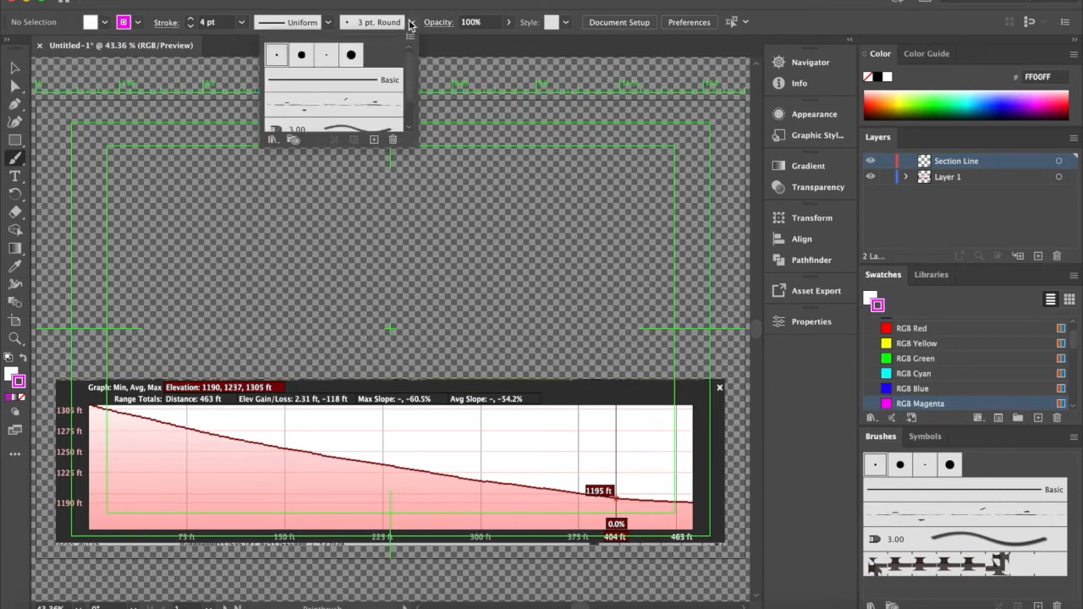
left_click(290, 87)
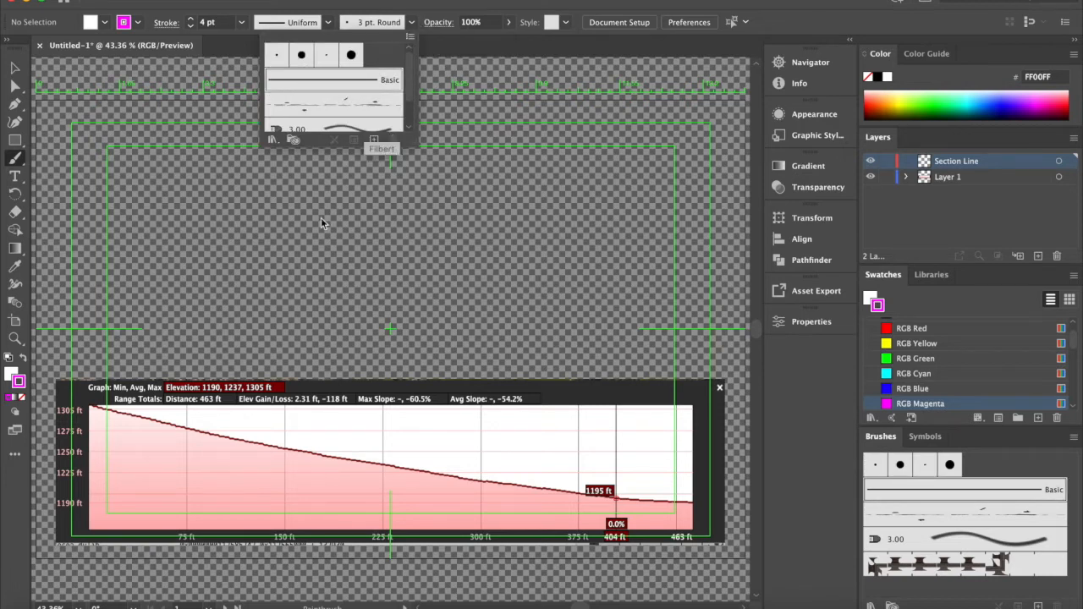
Step: Trace the elevation curve with one Paintbrush stroke from the 1305 ft start to just past the 463 ft end
left_click(167, 389)
mouse_move(89, 406)
left_mouse_down()
mouse_move(411, 466)
mouse_move(420, 477)
mouse_move(717, 503)
left_mouse_up()
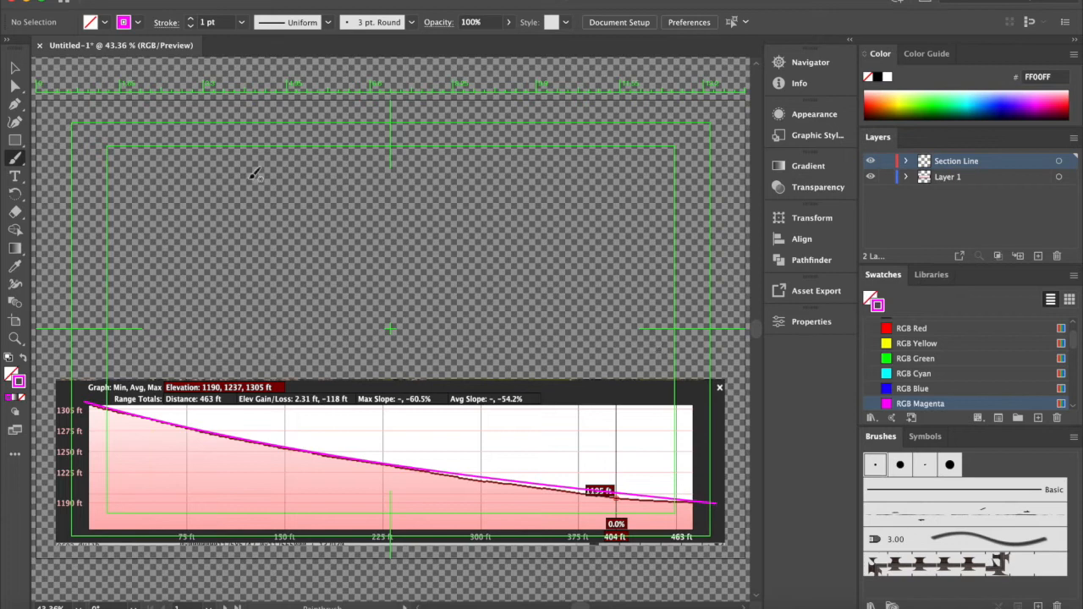
Step: Select the traced magenta section line, try 9 pt and 8 pt stroke weights, and settle on 6 pt
left_click(14, 68)
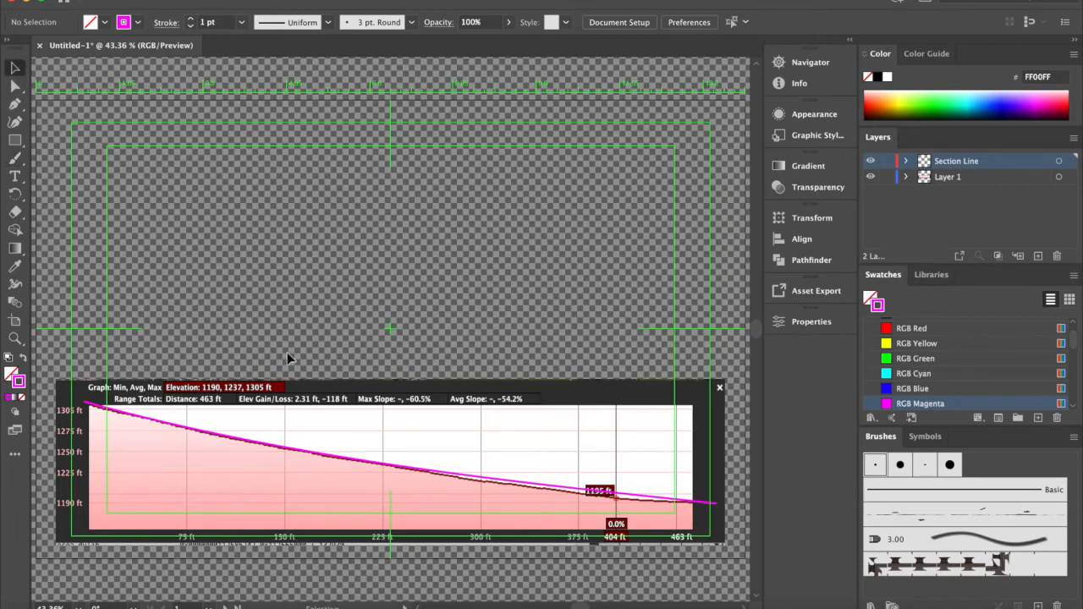
left_click(283, 448)
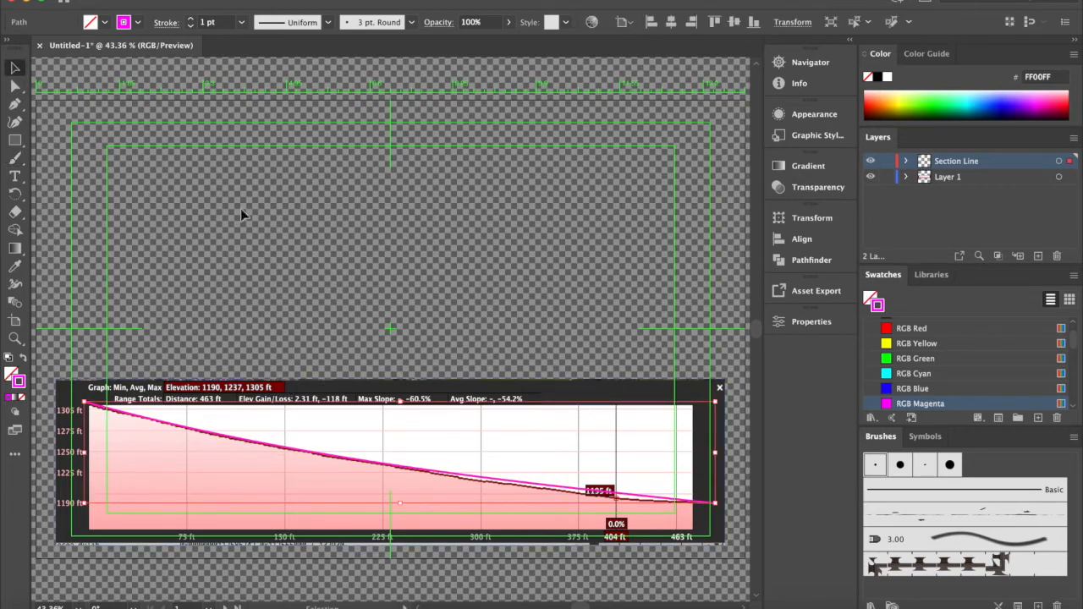
left_click(242, 22)
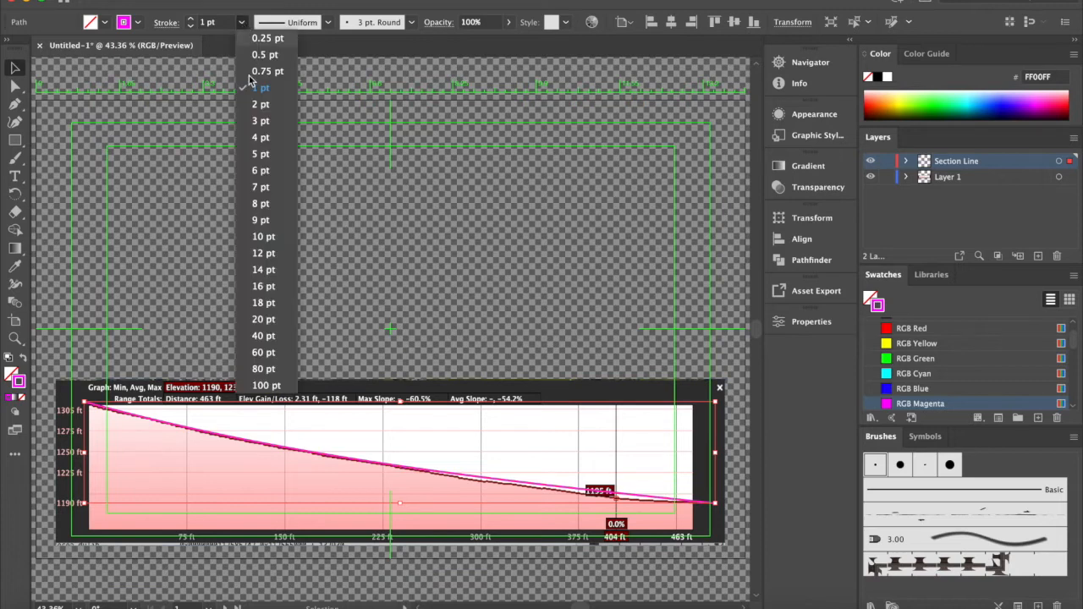
left_click(267, 227)
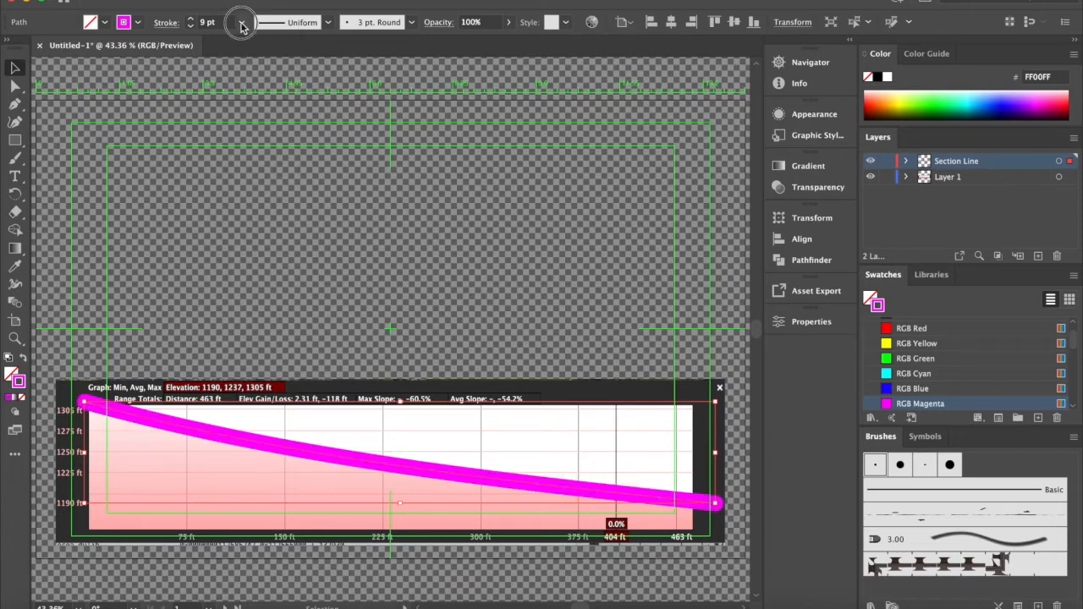
left_click(242, 22)
left_click(262, 204)
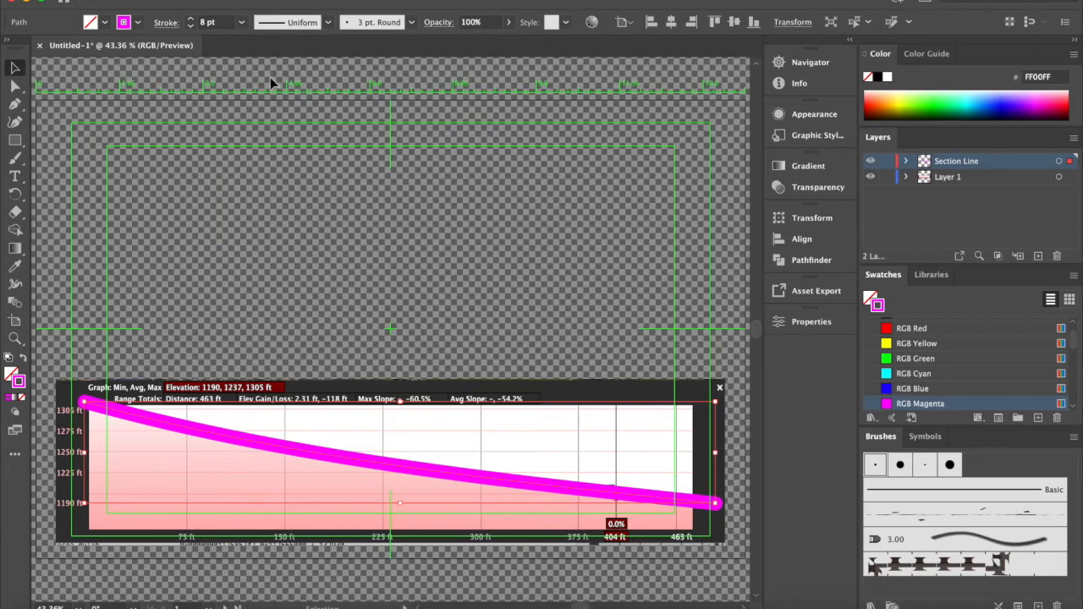
left_click(242, 22)
left_click(265, 171)
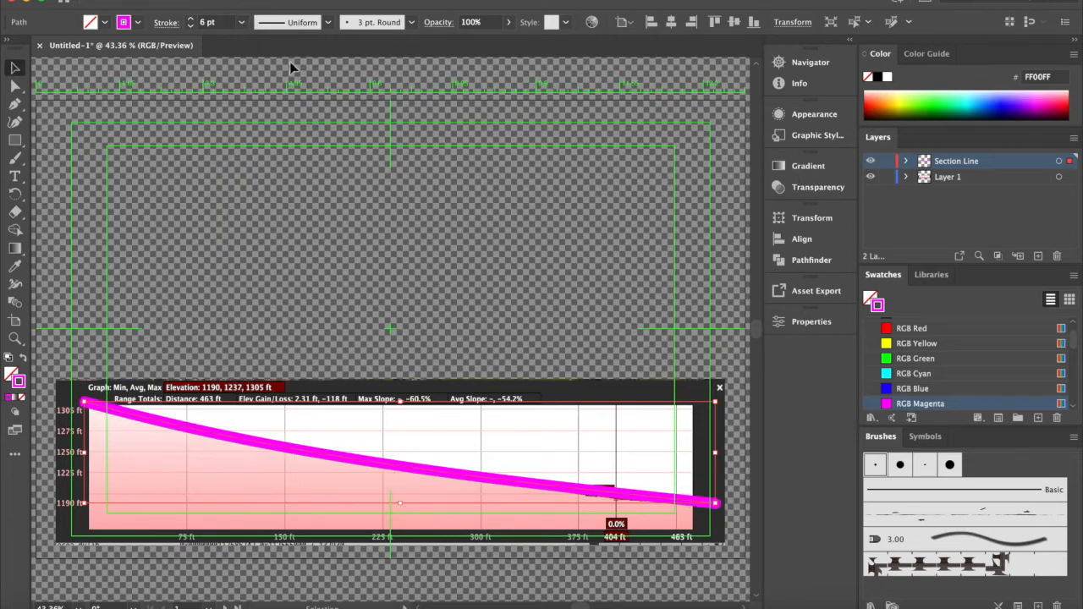
Step: Try the calligraphic brush definitions on the section line, settle on 3 pt. Oval, and nudge the line slightly toward the 1305 ft end
left_click(411, 23)
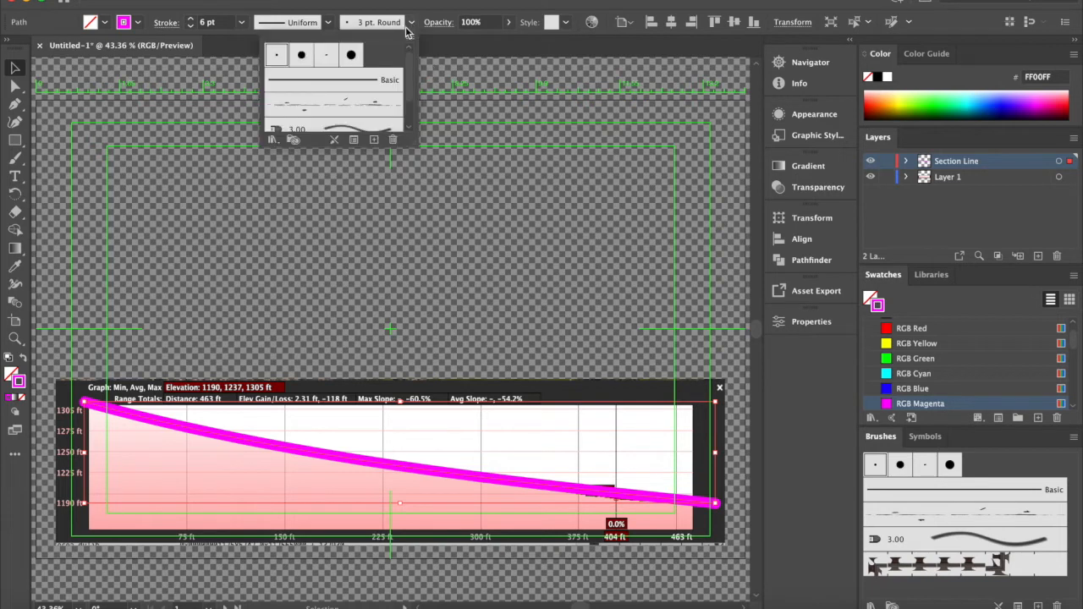
left_click(330, 56)
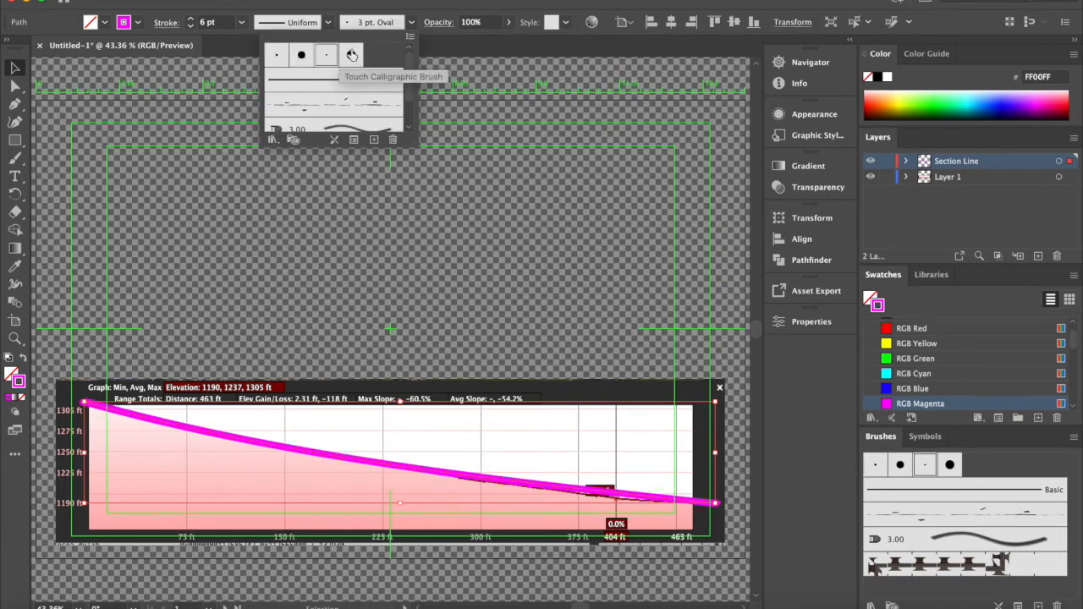
left_click(278, 56)
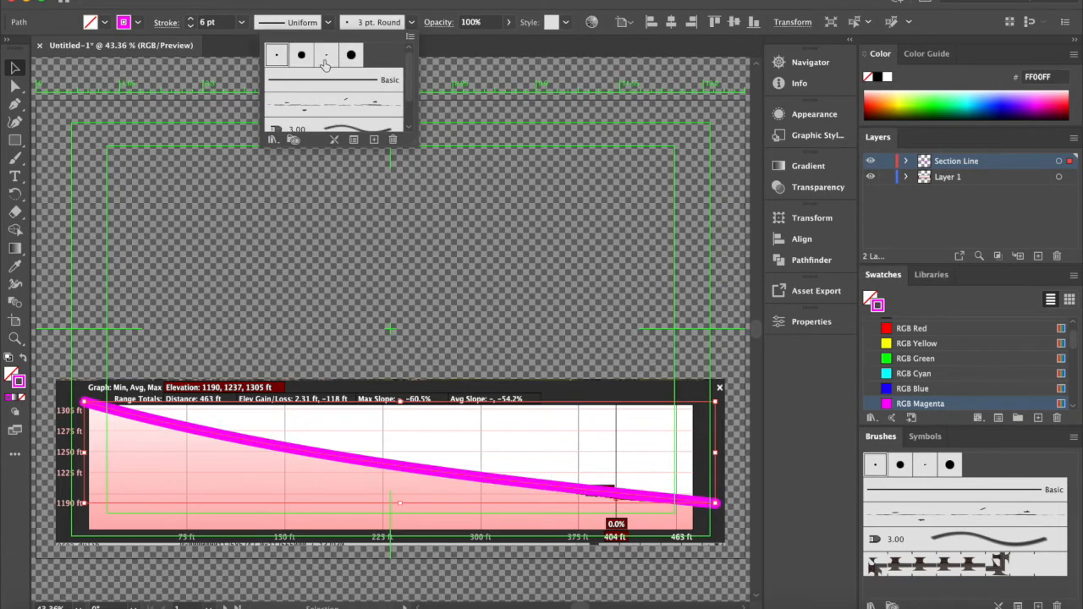
left_click(302, 56)
left_click(324, 58)
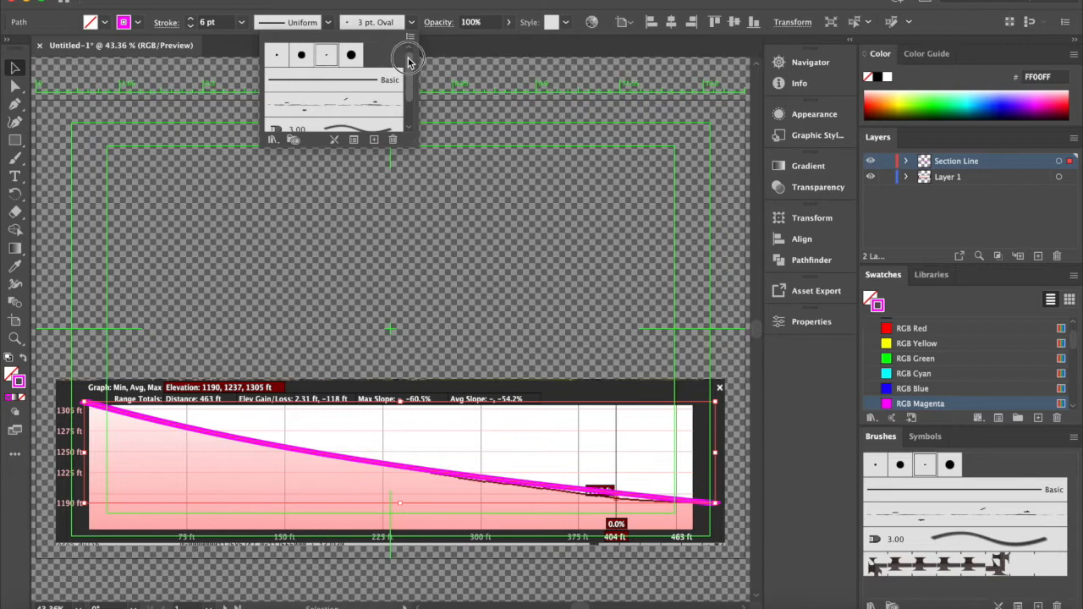
left_click(410, 26)
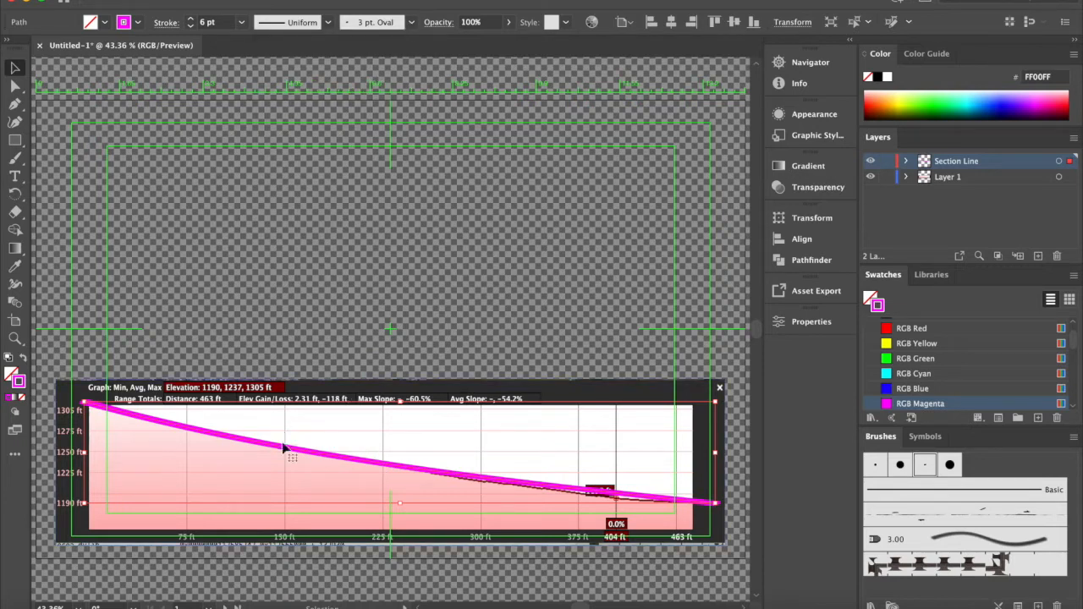
mouse_move(284, 449)
left_mouse_down()
mouse_move(280, 351)
mouse_move(280, 449)
left_mouse_up()
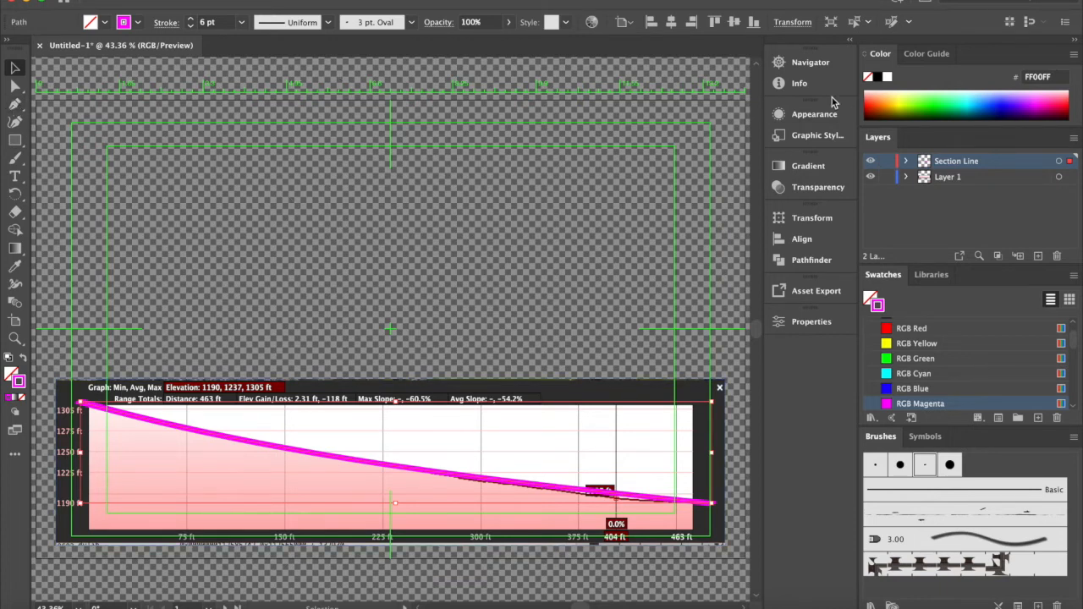
Step: Create a new layer named "section box" and place it directly below the Section Line layer
left_click(984, 211)
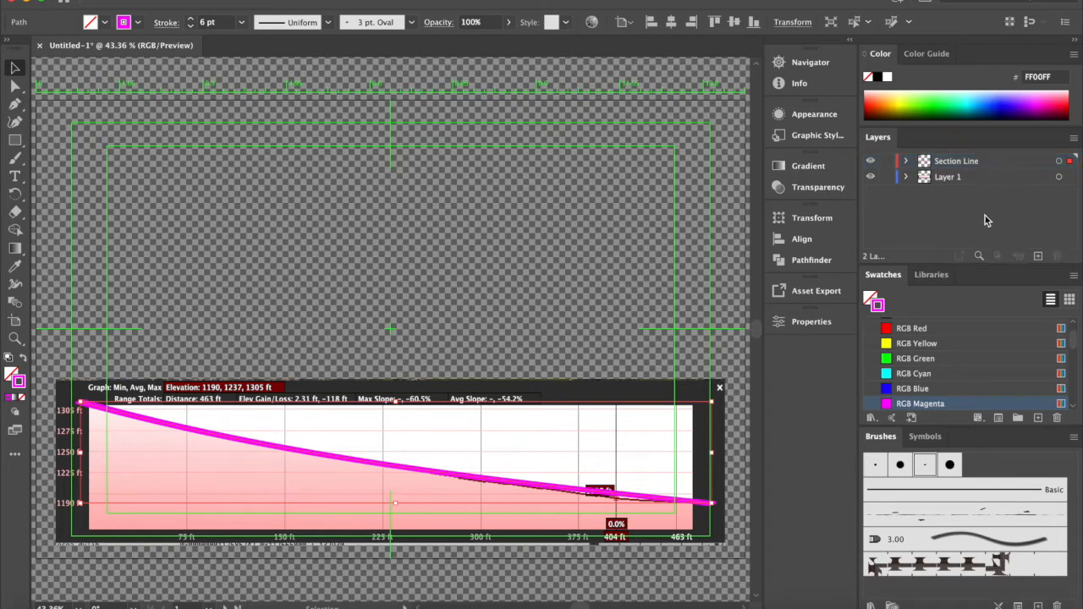
left_click(1073, 138)
left_click(938, 141)
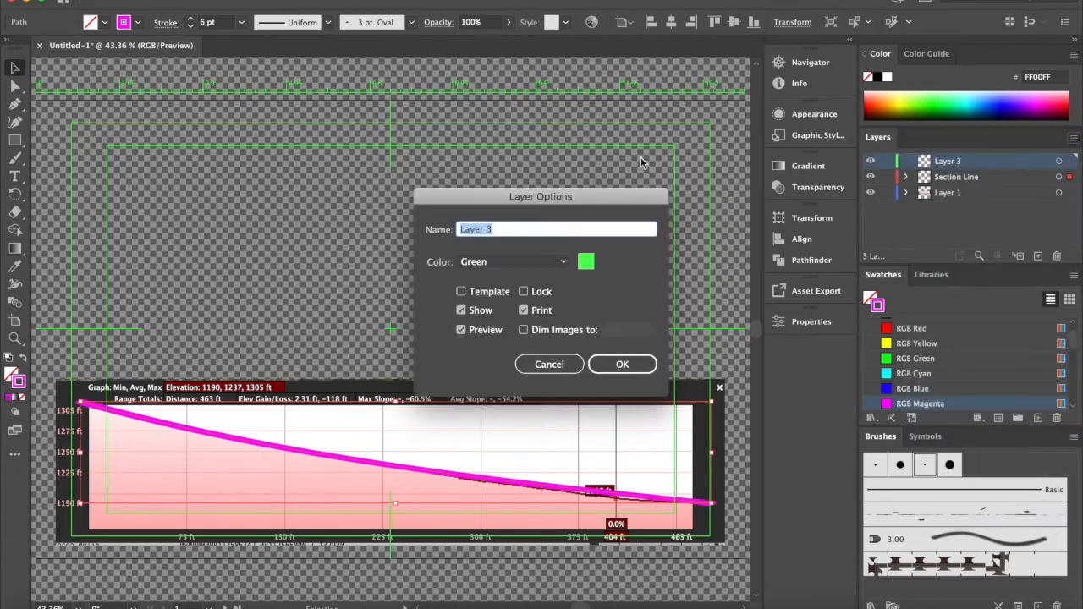
type("section box")
left_click(626, 365)
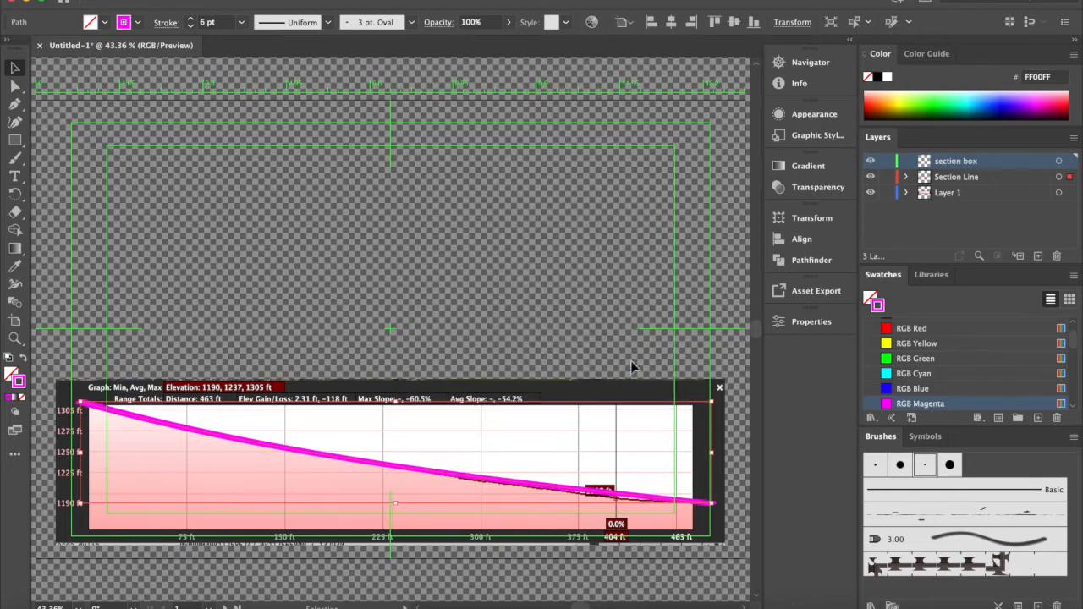
left_click_drag(1003, 161, 1004, 187)
Step: Draw a closed ground outline with the Pen tool on the Section Line layer, following the elevation curve and squaring off along the graph's base
key("p")
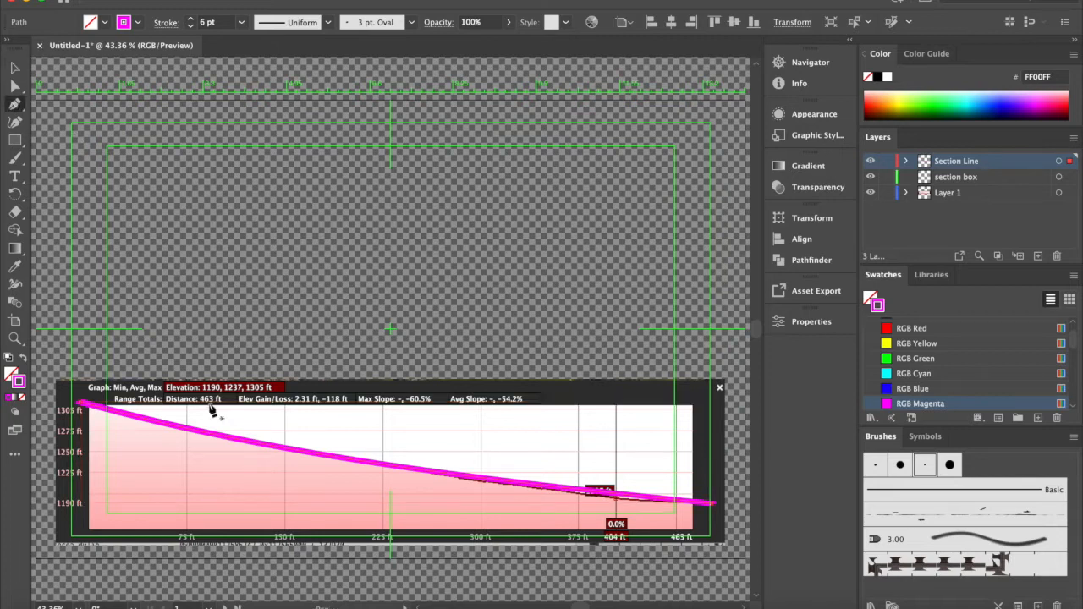
left_click(70, 399)
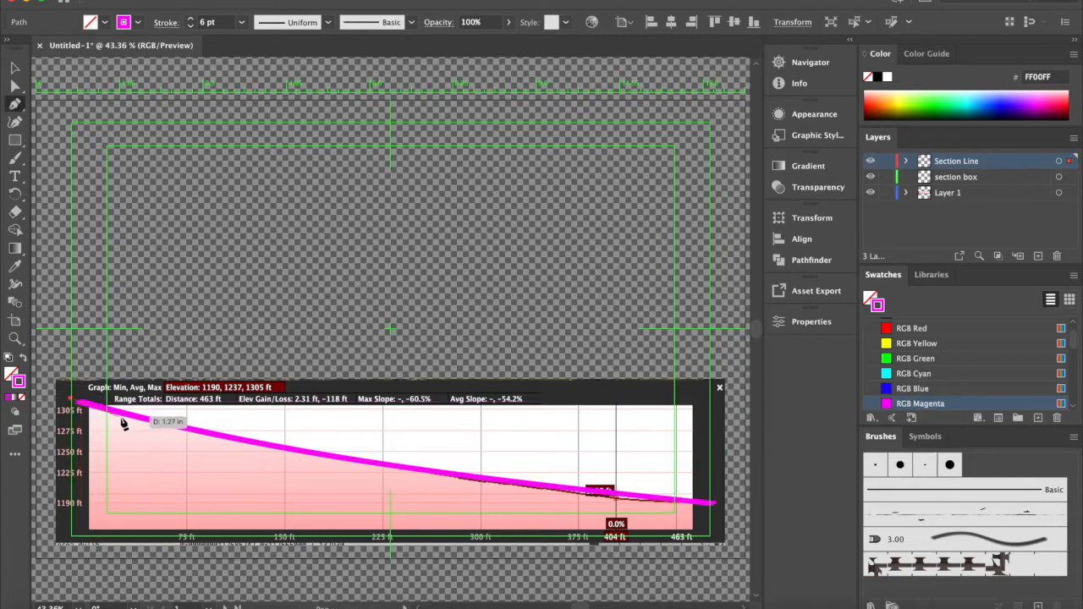
left_click(284, 448)
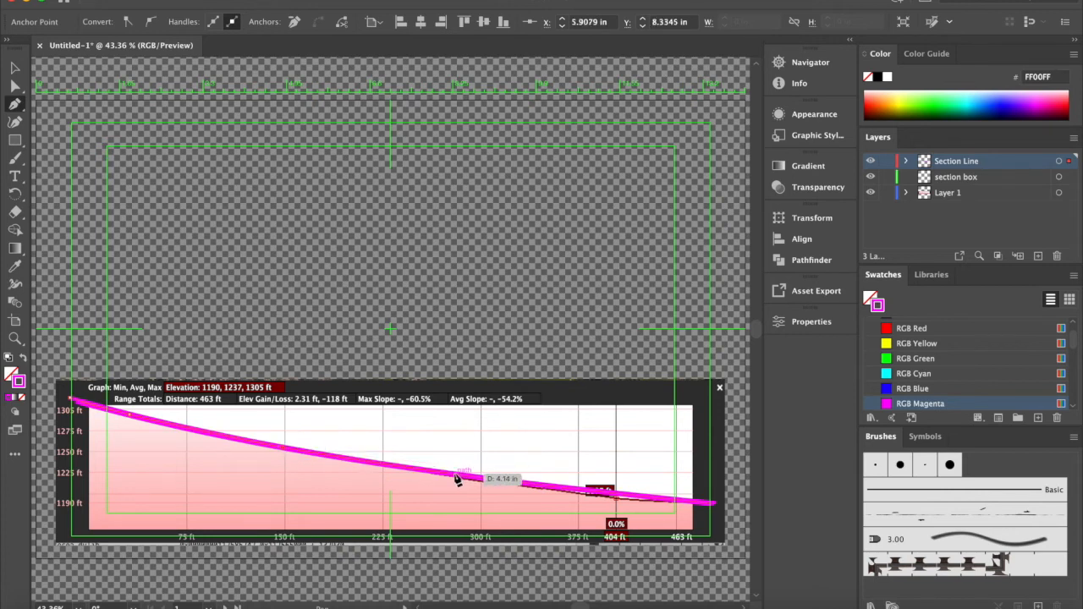
left_click(595, 492)
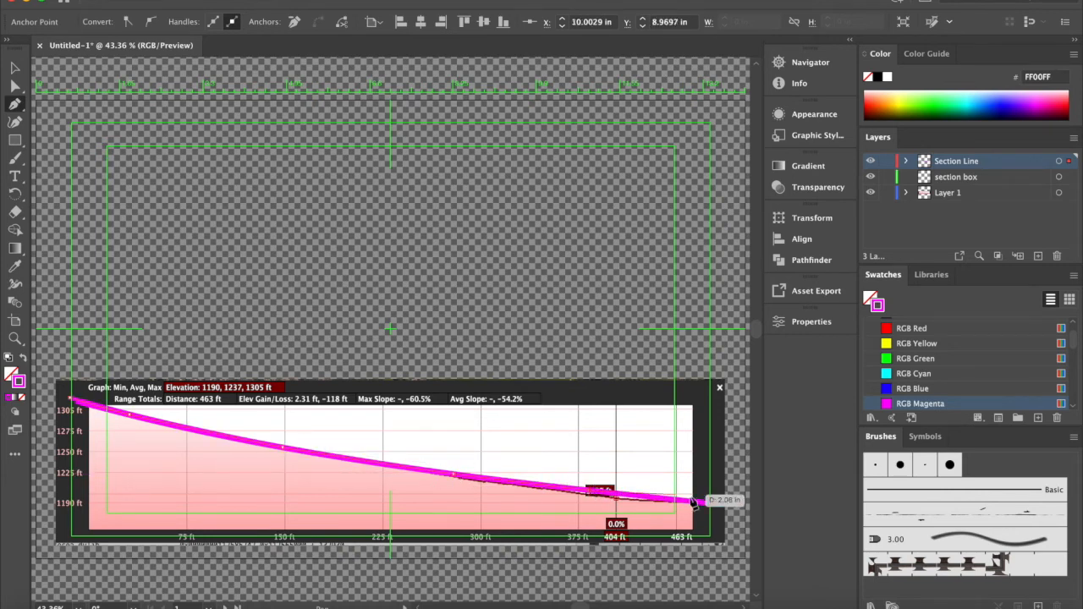
left_click(685, 505)
left_click(725, 507)
left_click(725, 543)
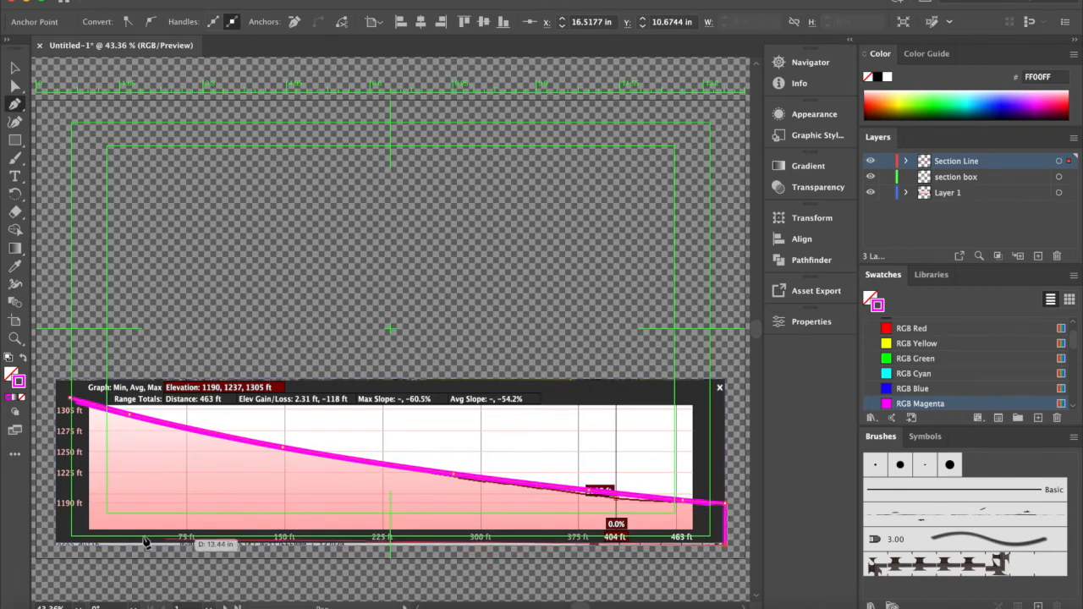
left_click(70, 543)
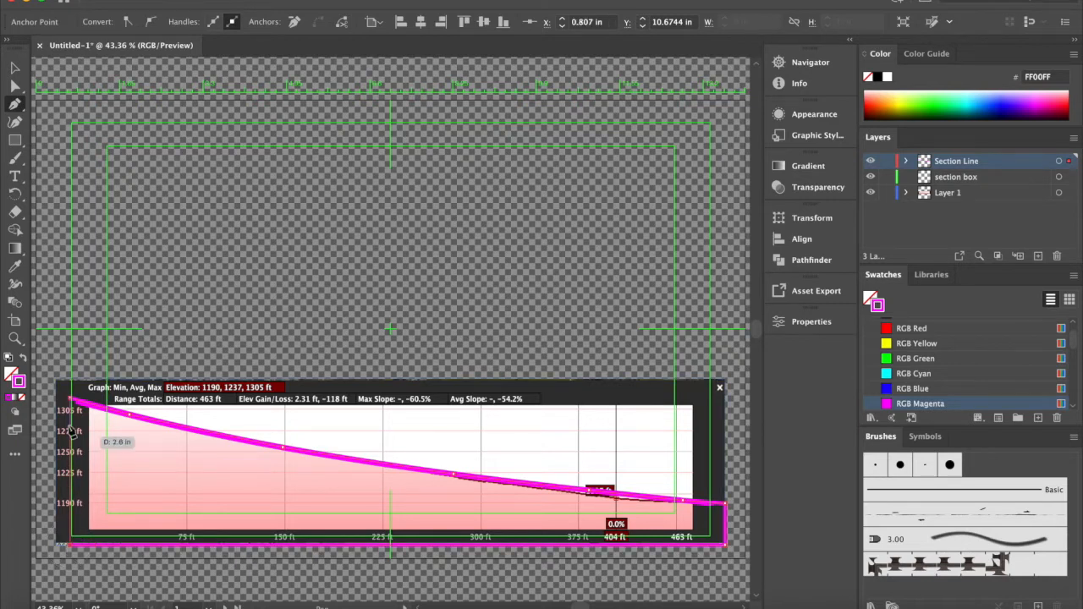
left_click(71, 396)
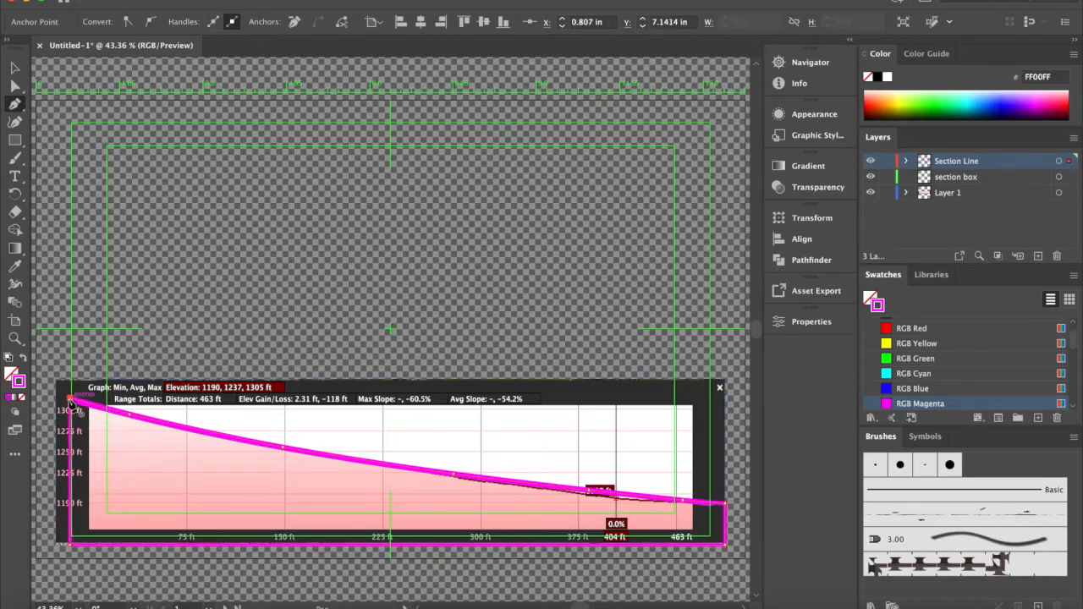
Step: Move the elevation profile image and the brushed magenta section line up, clear of the closed ground outline
left_click(15, 69)
left_click(115, 460)
left_click_drag(134, 460, 256, 224)
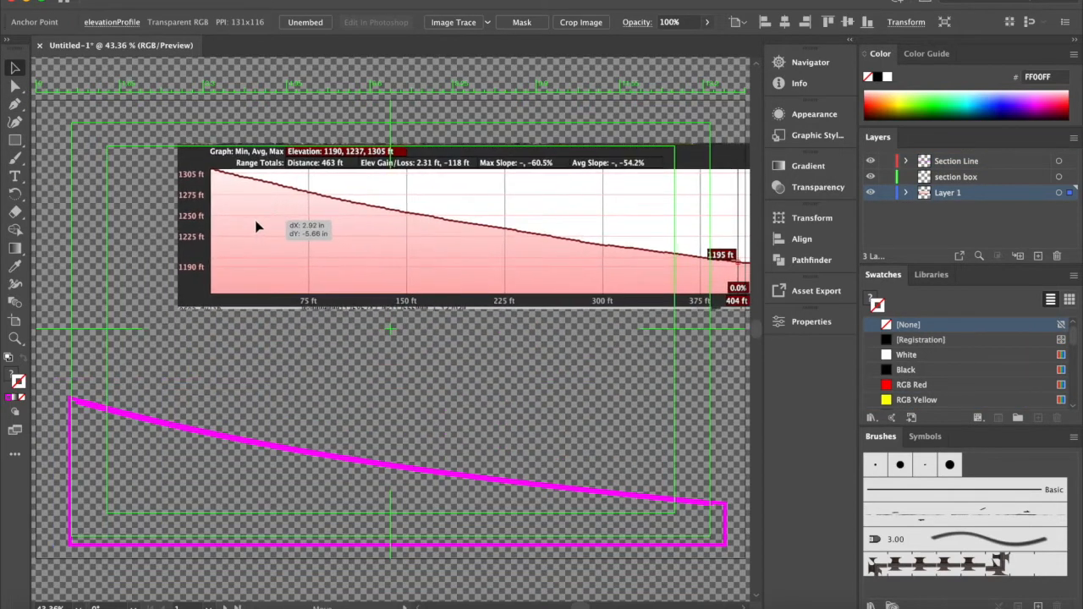
left_click(176, 429)
left_click_drag(176, 429, 184, 380)
Step: Set the closed ground outline's stroke to None and fill it with dark gray
left_click(170, 429)
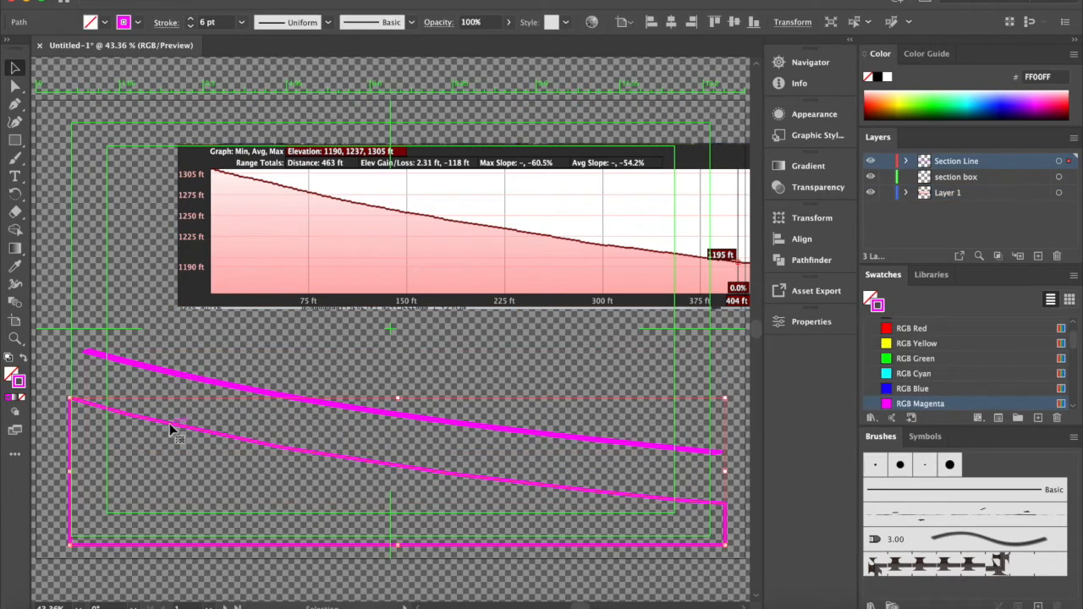
left_click(137, 22)
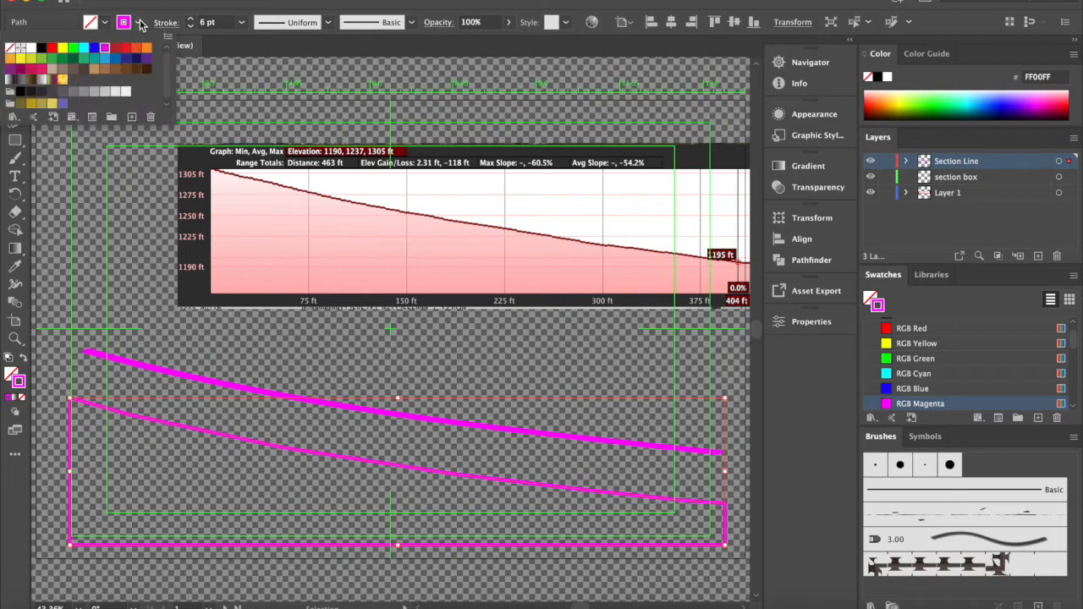
left_click(11, 48)
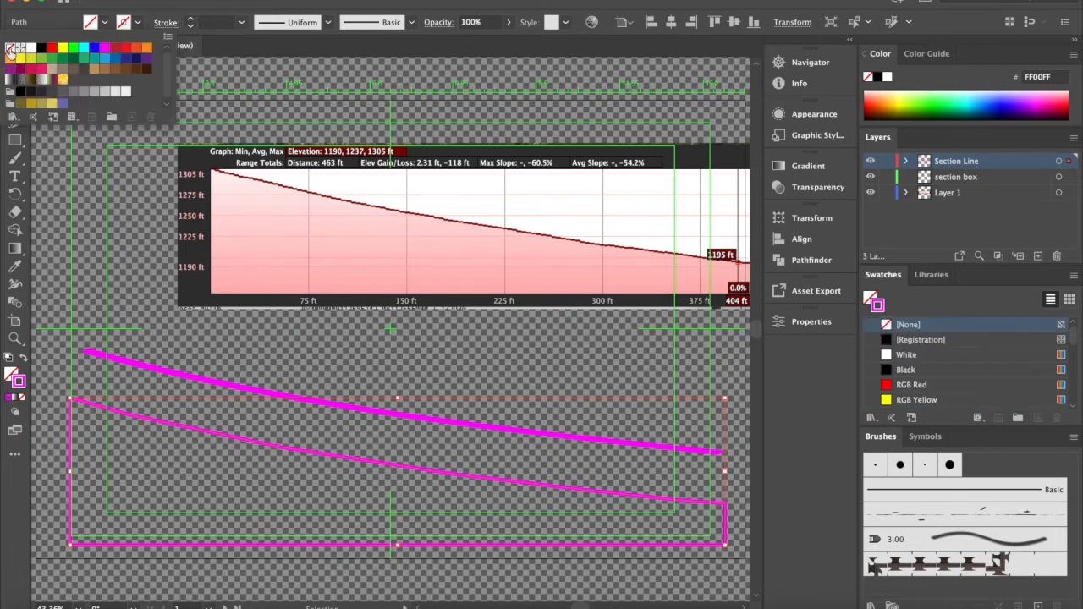
left_click(104, 24)
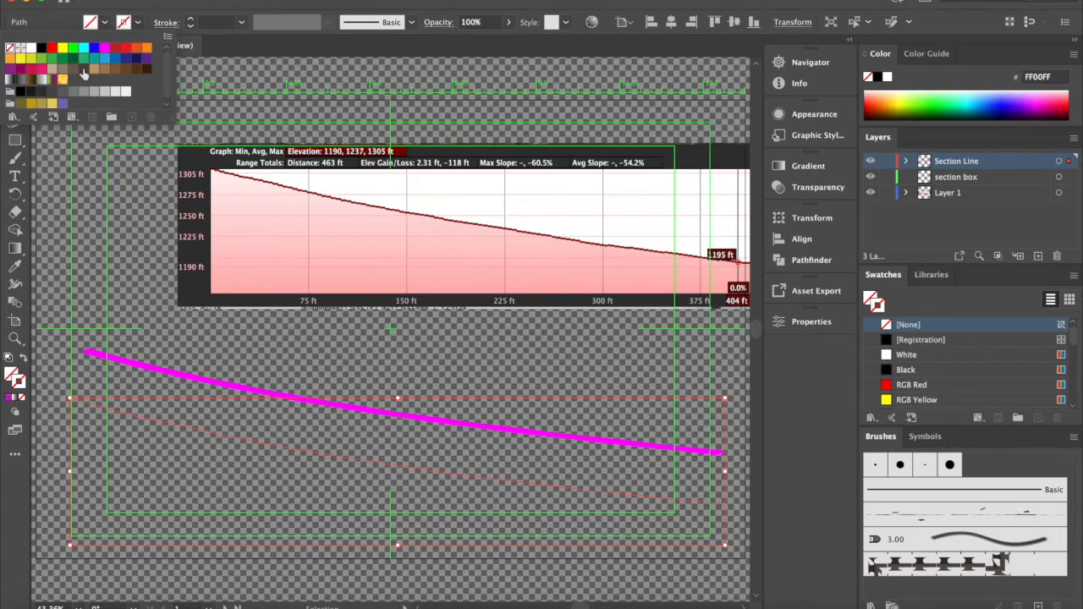
left_click(73, 92)
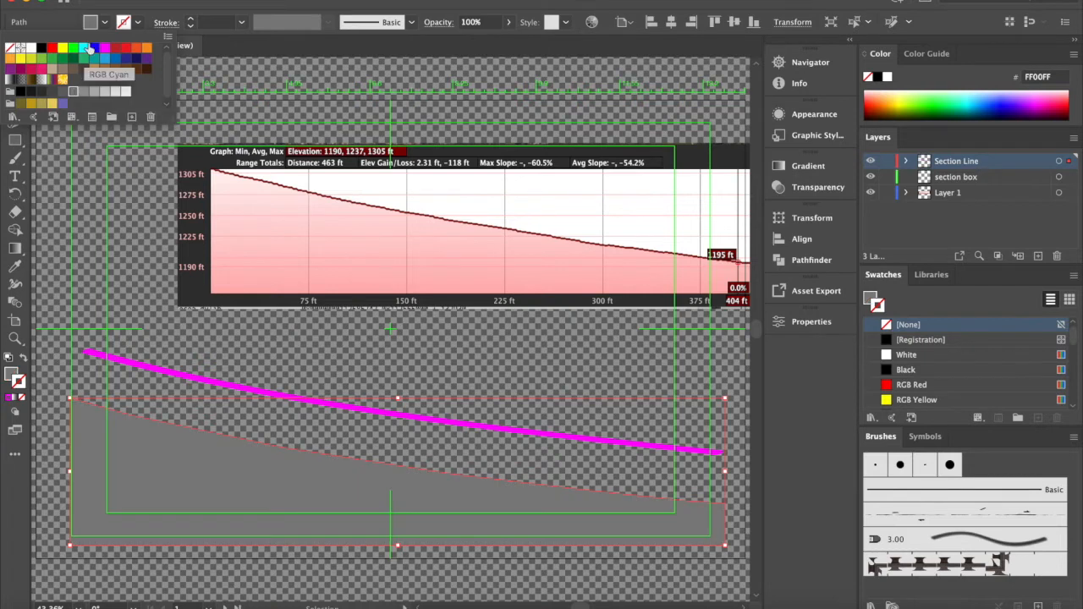
left_click(51, 91)
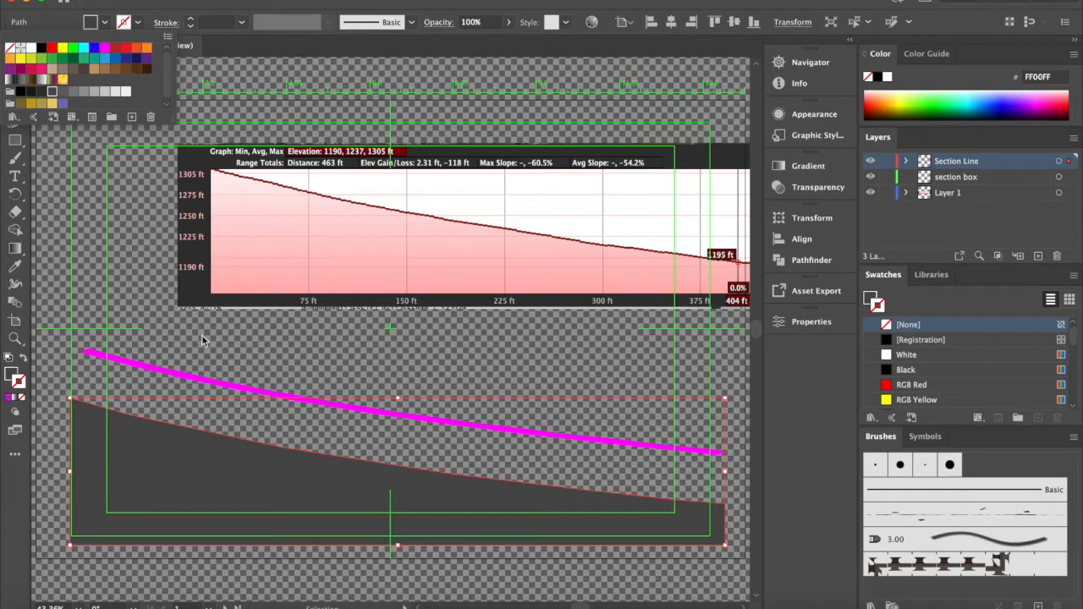
Step: Move the magenta section line back down onto the sloping edge of the dark gray ground shape
left_click(187, 378)
left_click(191, 380)
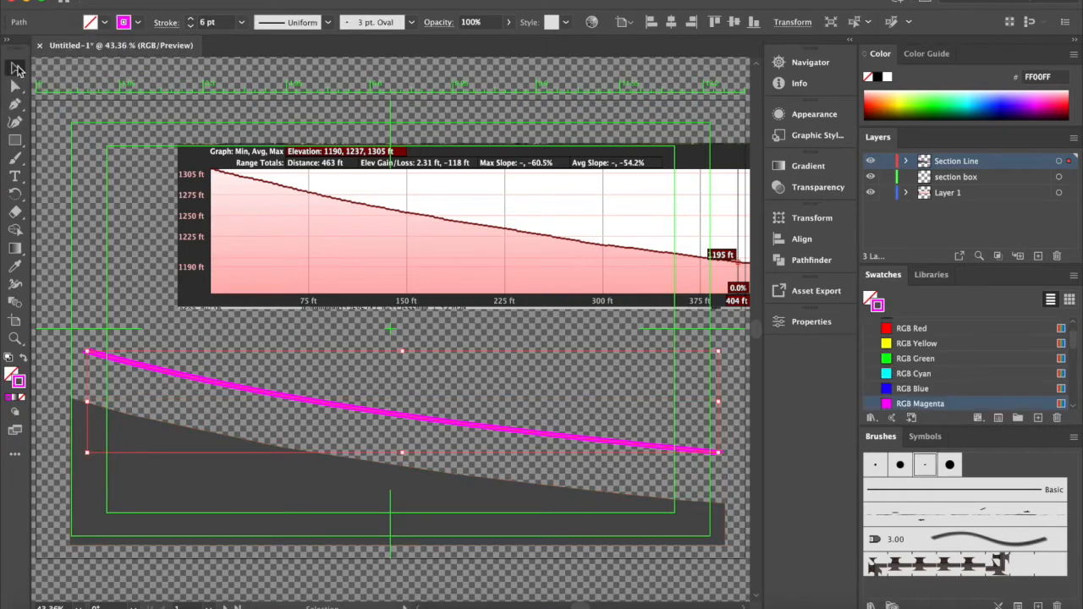
left_click(13, 69)
left_click_drag(173, 375, 170, 430)
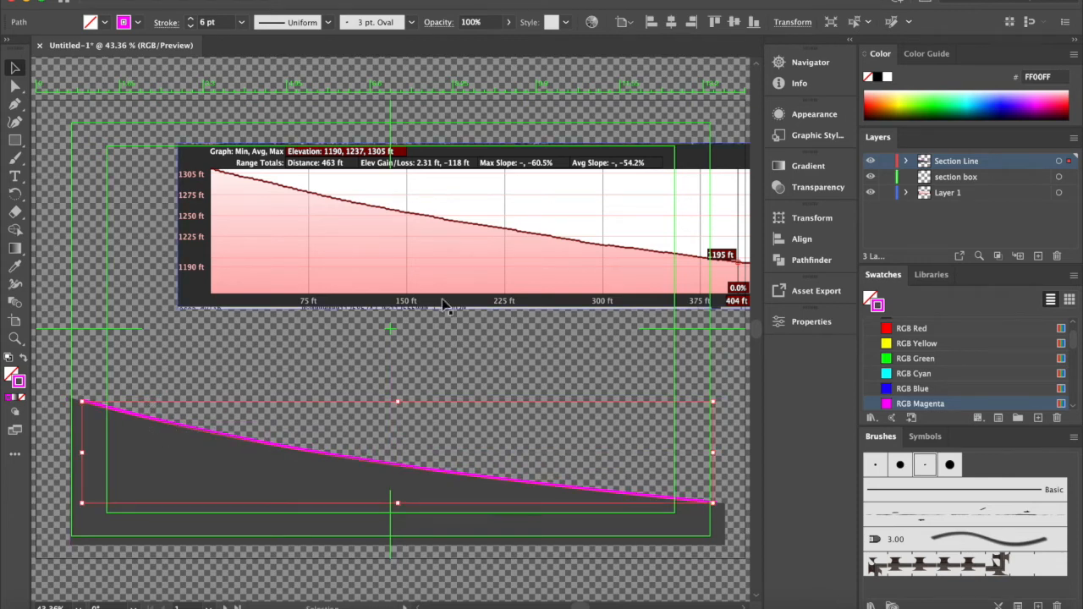
Step: Delete the elevation profile image from Layer 1
left_click(983, 179)
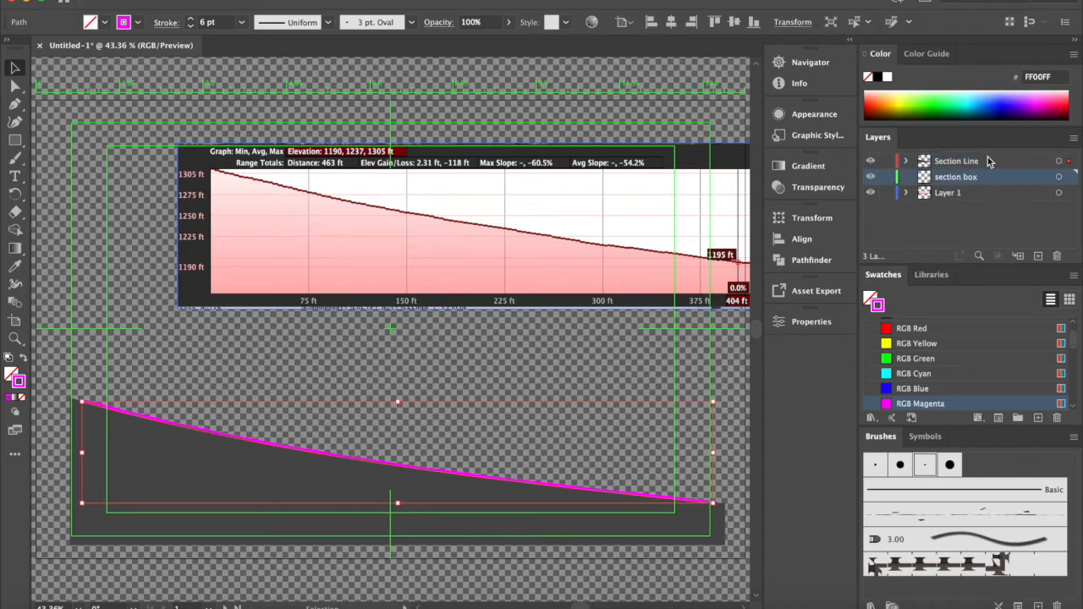
left_click(988, 160)
left_click(531, 212)
left_click_drag(501, 211, 416, 206)
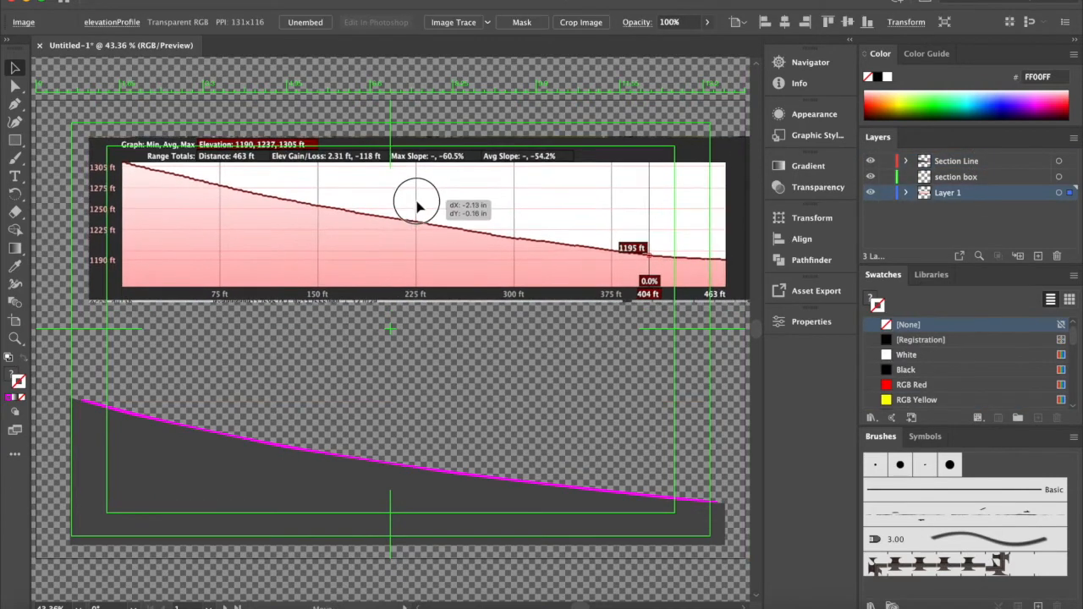
key("Delete")
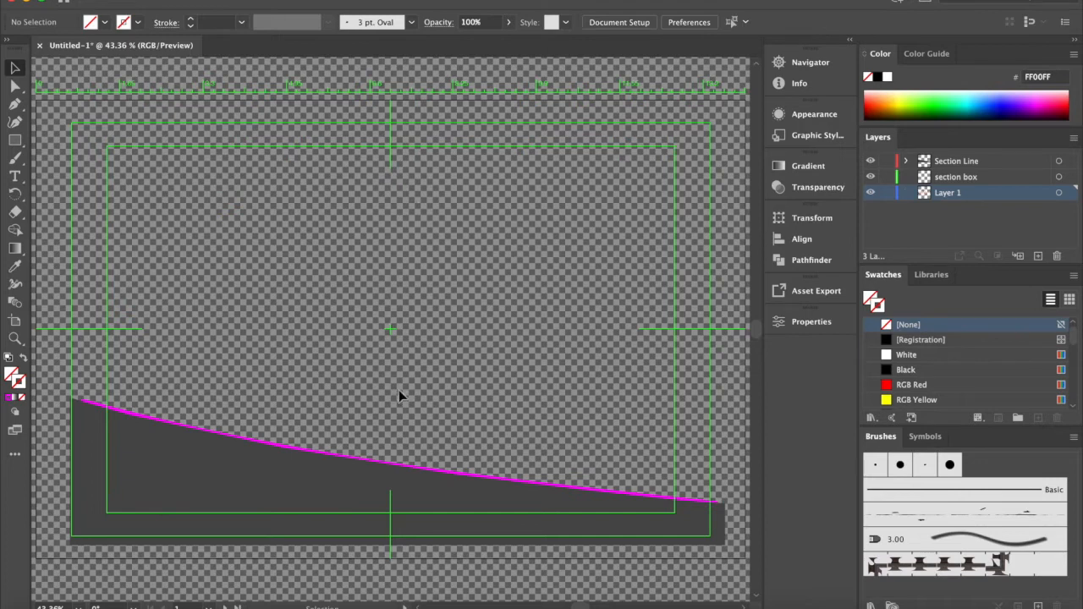
Step: Bring the dark gray ground shape to the front and shift it slightly down and right beneath the section line
left_click(216, 440)
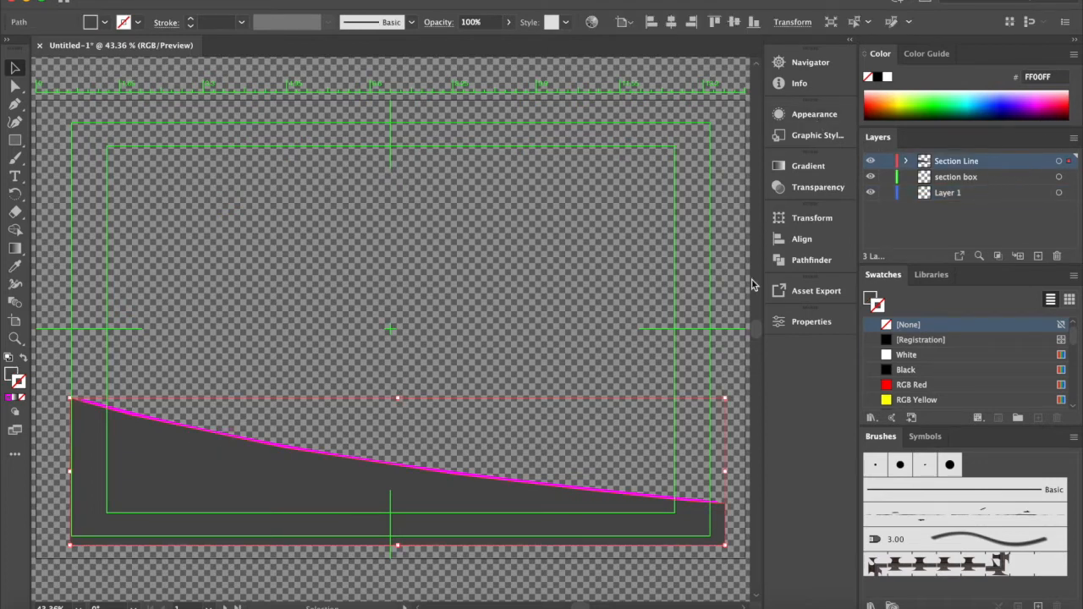
left_click(1024, 190)
left_click(1002, 162)
left_click(183, 0)
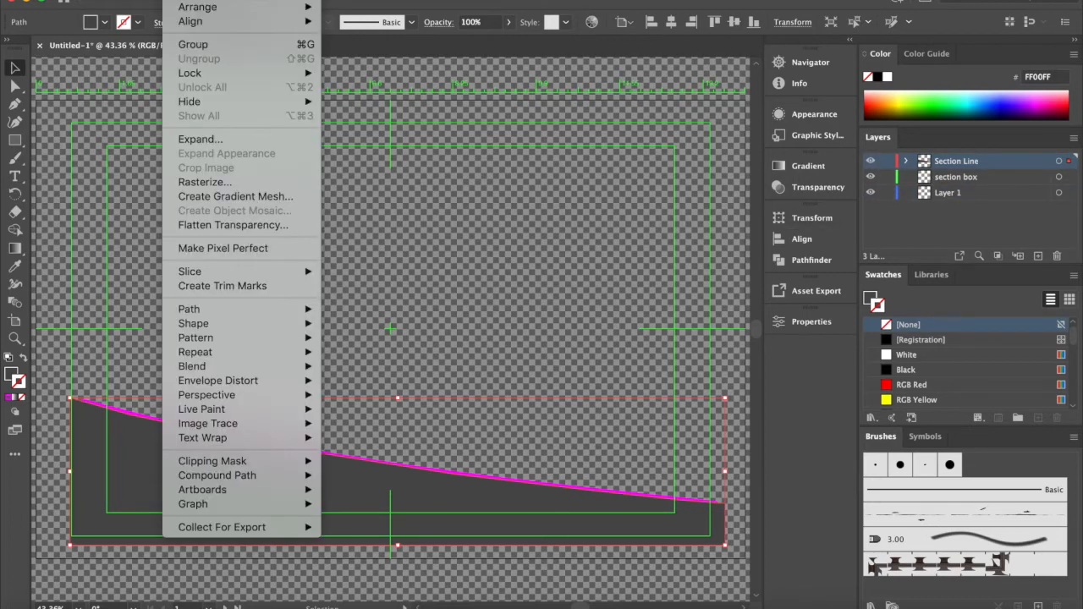
mouse_move(209, 7)
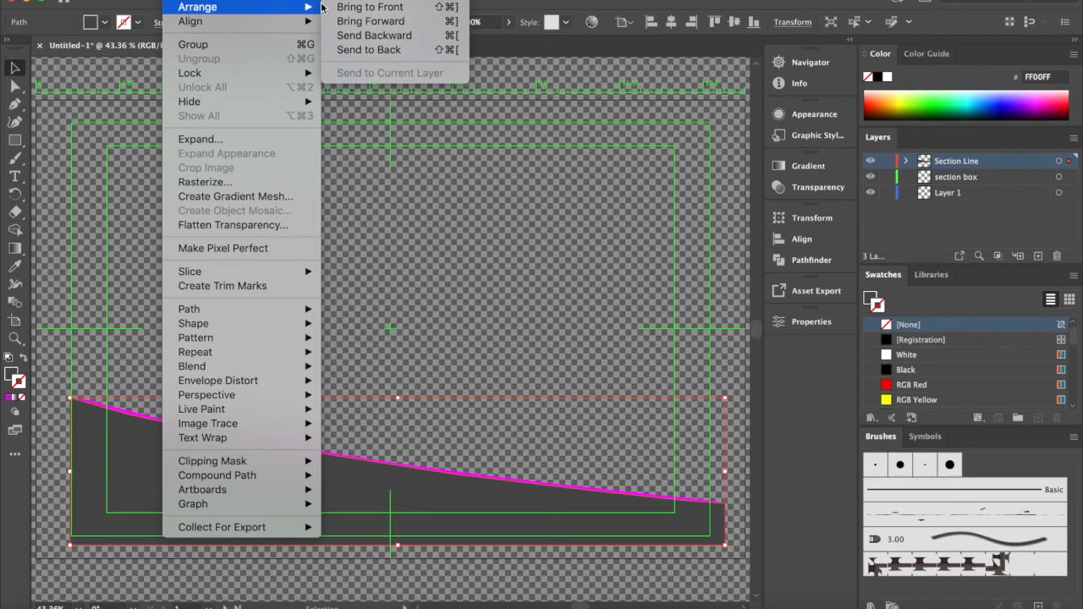
left_click(398, 6)
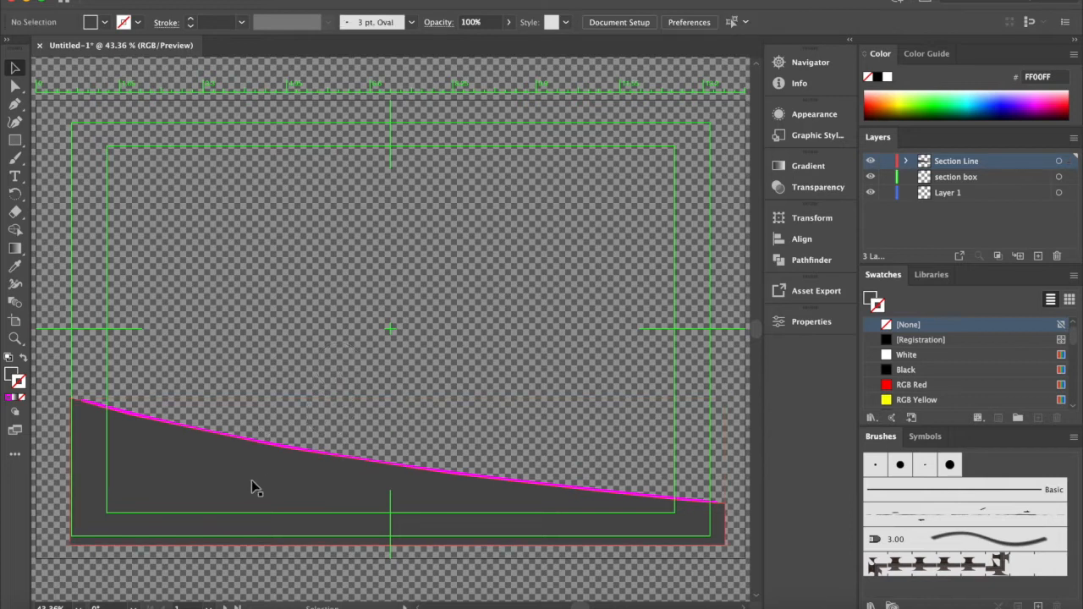
mouse_move(236, 482)
left_mouse_down()
mouse_move(240, 497)
mouse_move(244, 482)
left_mouse_up()
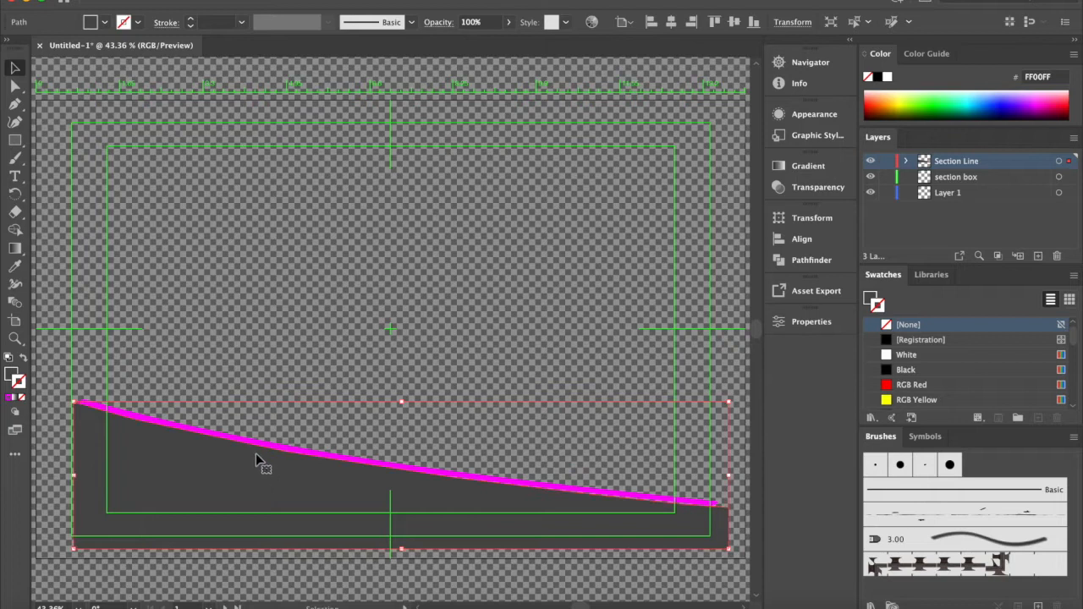
Step: Recolor the magenta section line's stroke to black and set its weight to 10 pt
left_click(258, 444)
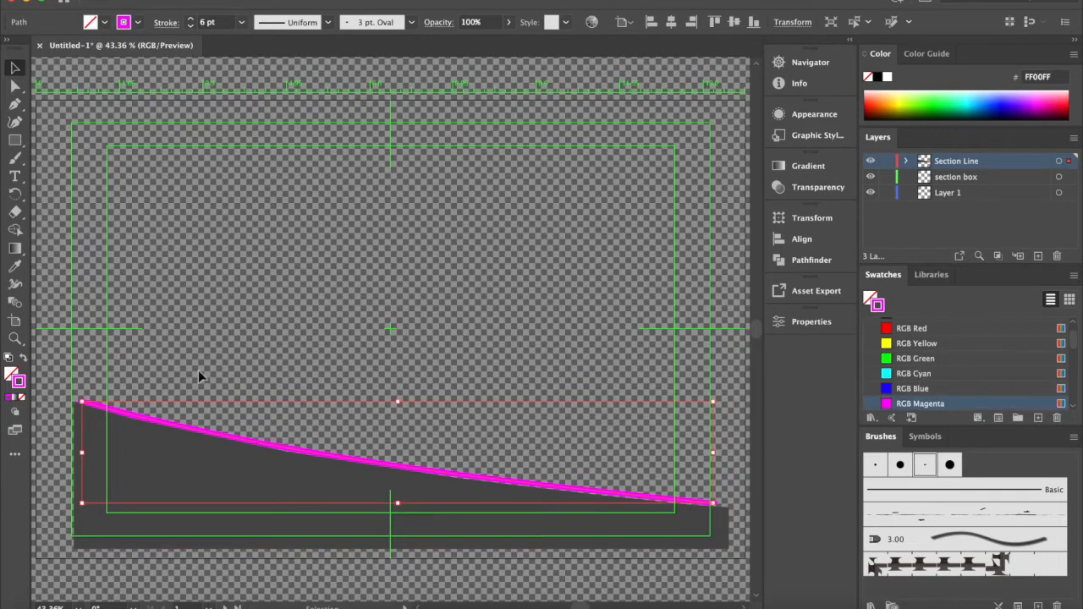
left_click(138, 23)
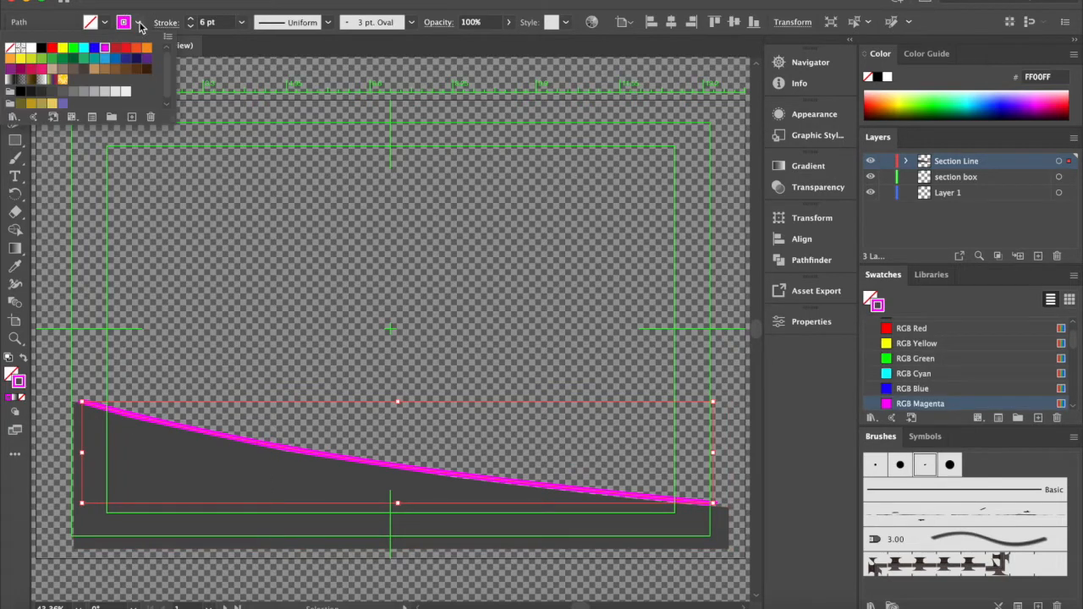
left_click(38, 49)
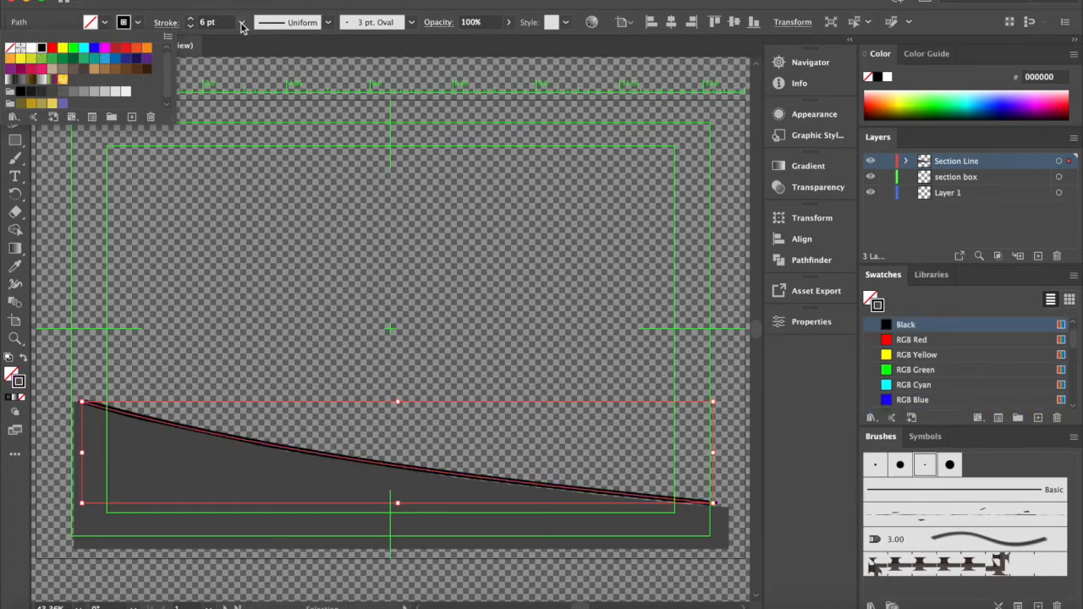
left_click(241, 25)
left_click(272, 227)
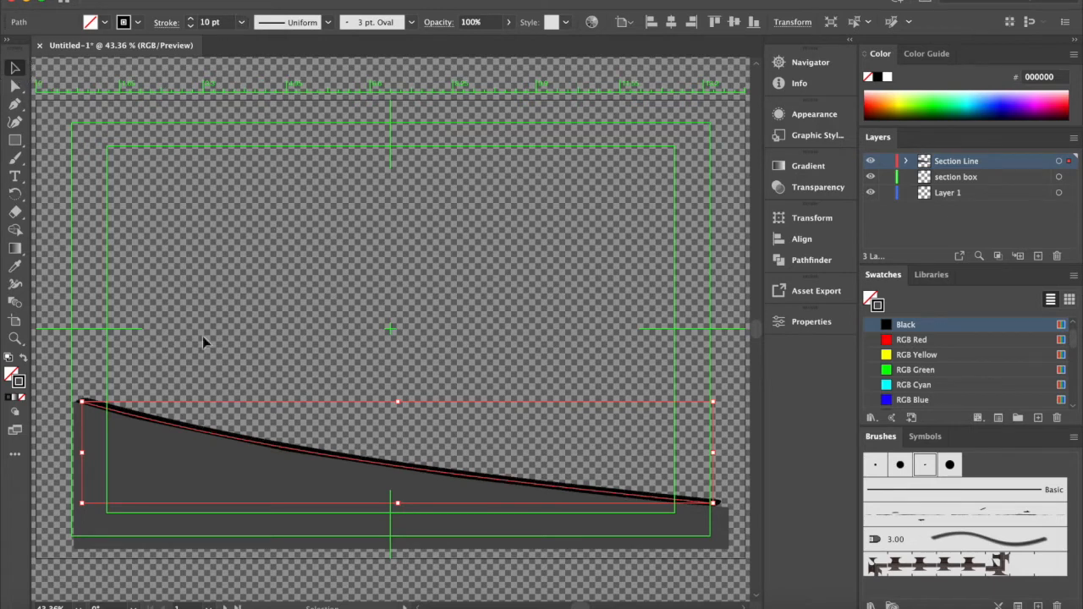
left_click(339, 344)
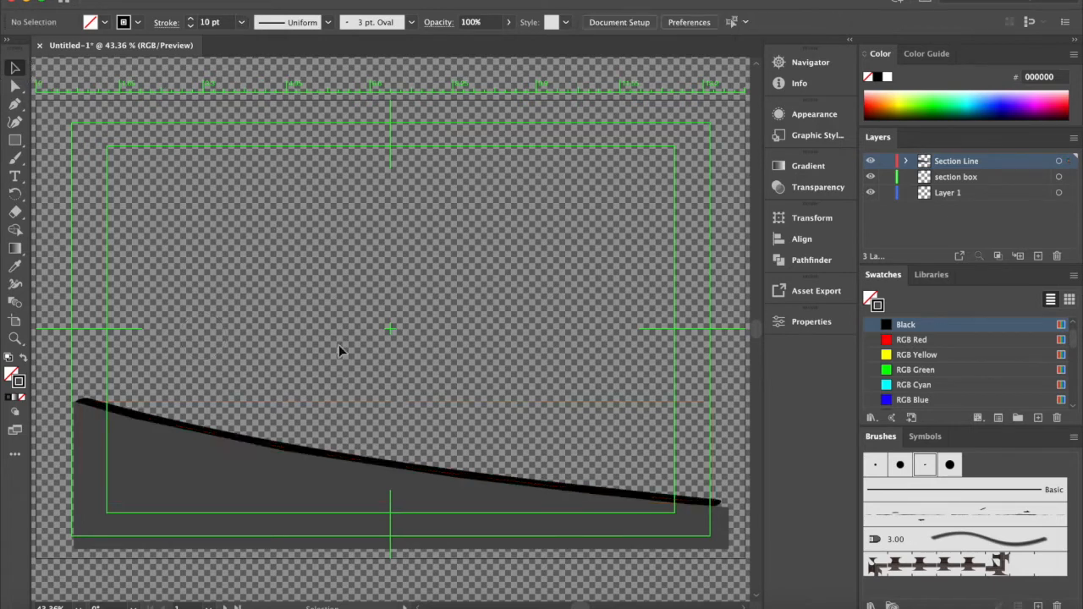
left_click(461, 480)
left_click(468, 473)
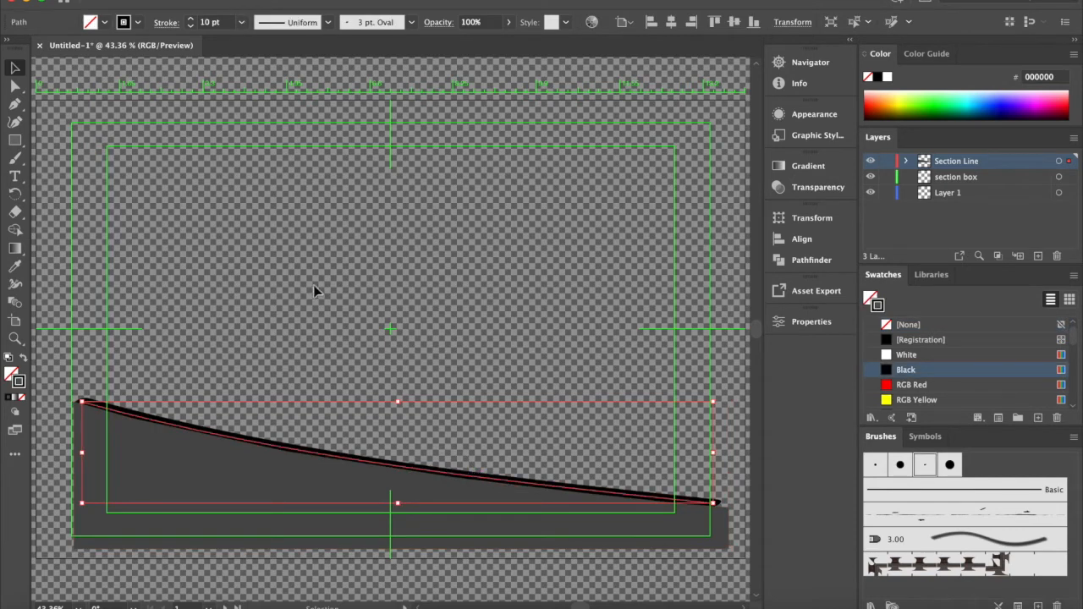
Step: Cut the dark gray ground shape onto the section box layer and align it beneath the black section line
left_click(316, 479)
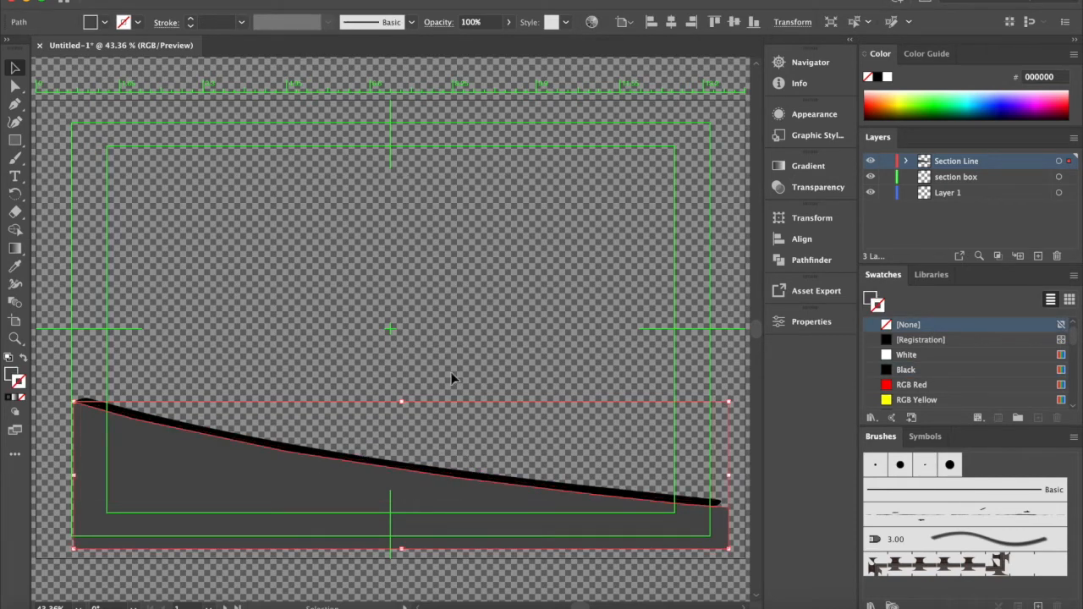
left_click(991, 182)
left_click(212, 476)
left_click(136, 1)
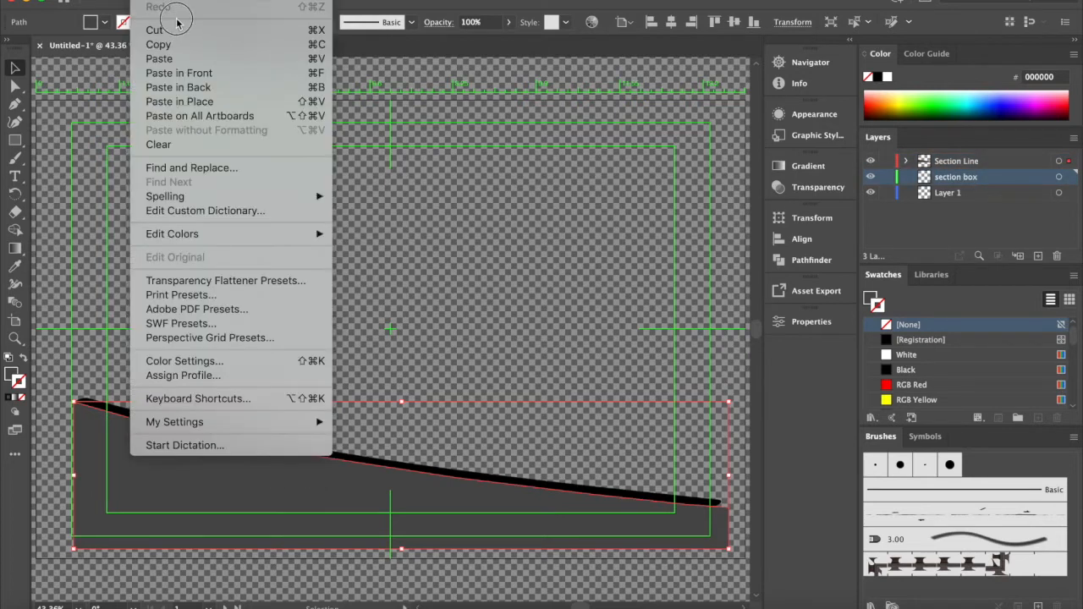
left_click(181, 29)
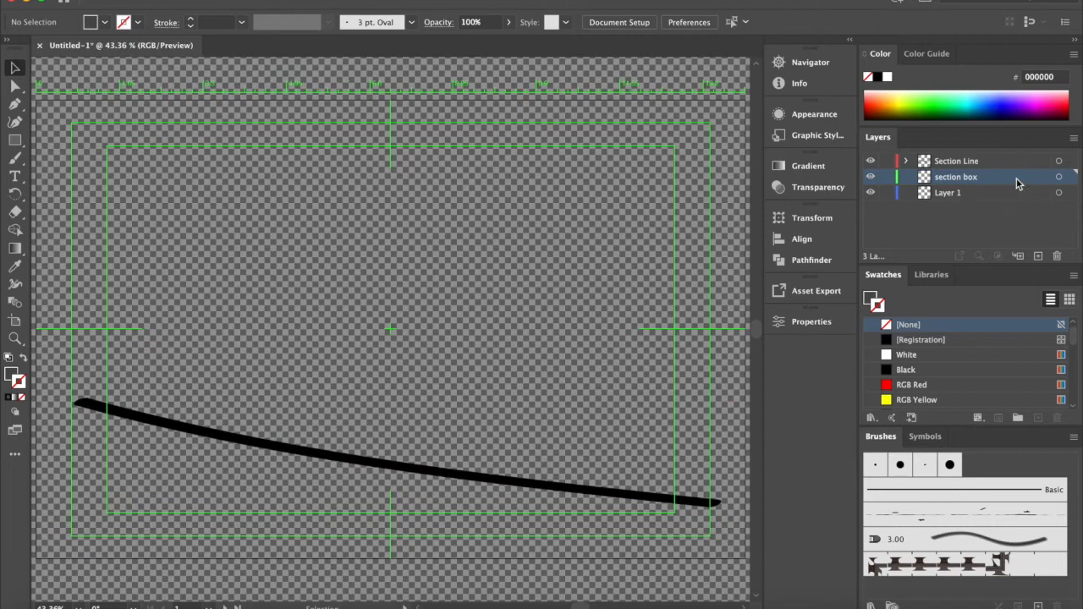
left_click(135, 1)
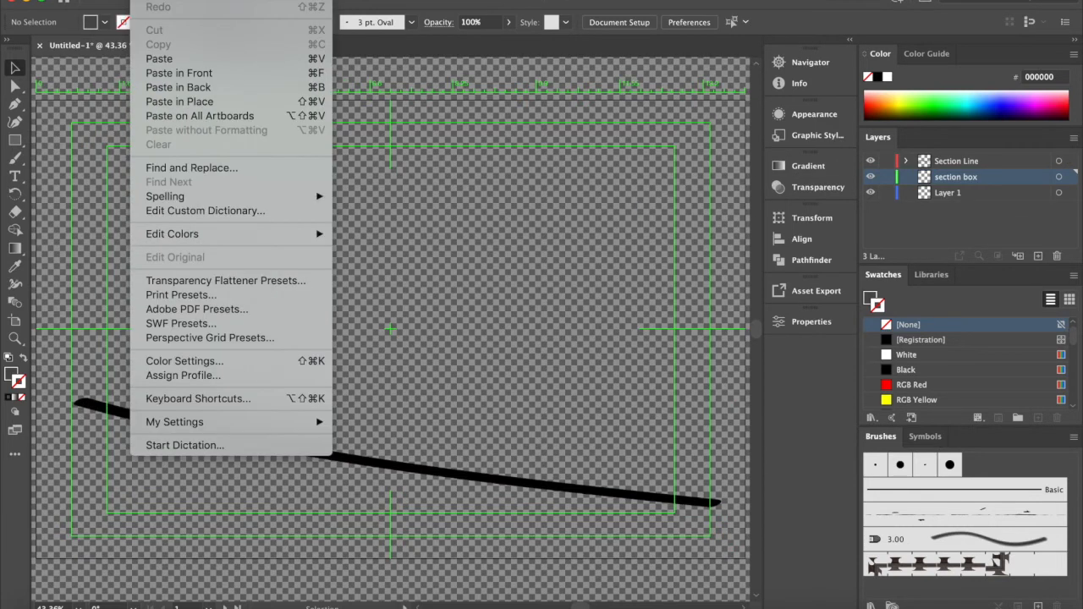
left_click(161, 58)
mouse_move(288, 368)
left_mouse_down()
mouse_move(267, 432)
mouse_move(274, 504)
left_mouse_up()
left_click(17, 68)
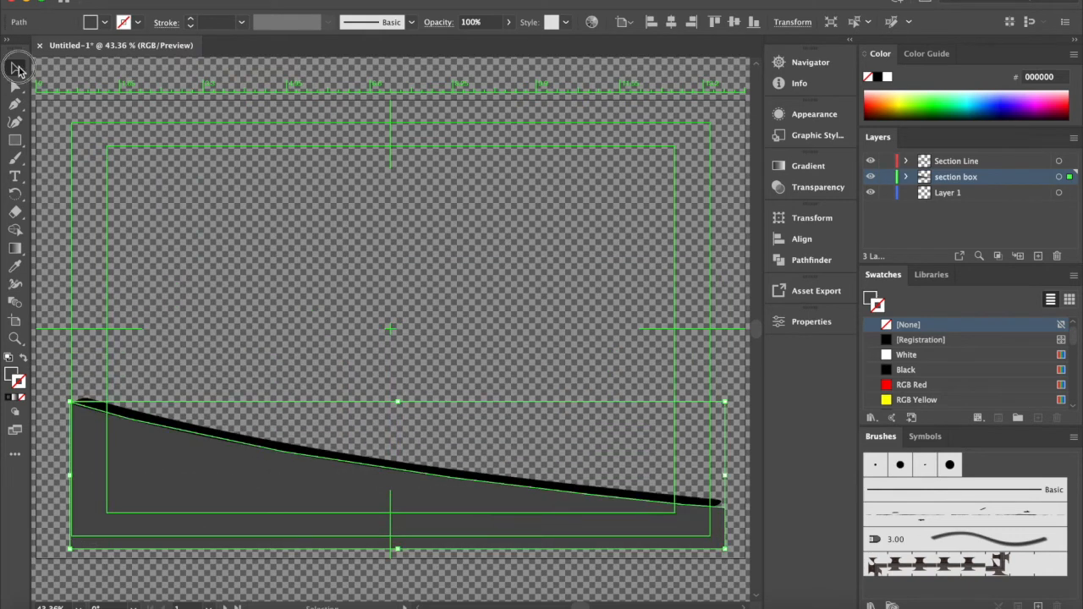
left_click(329, 364)
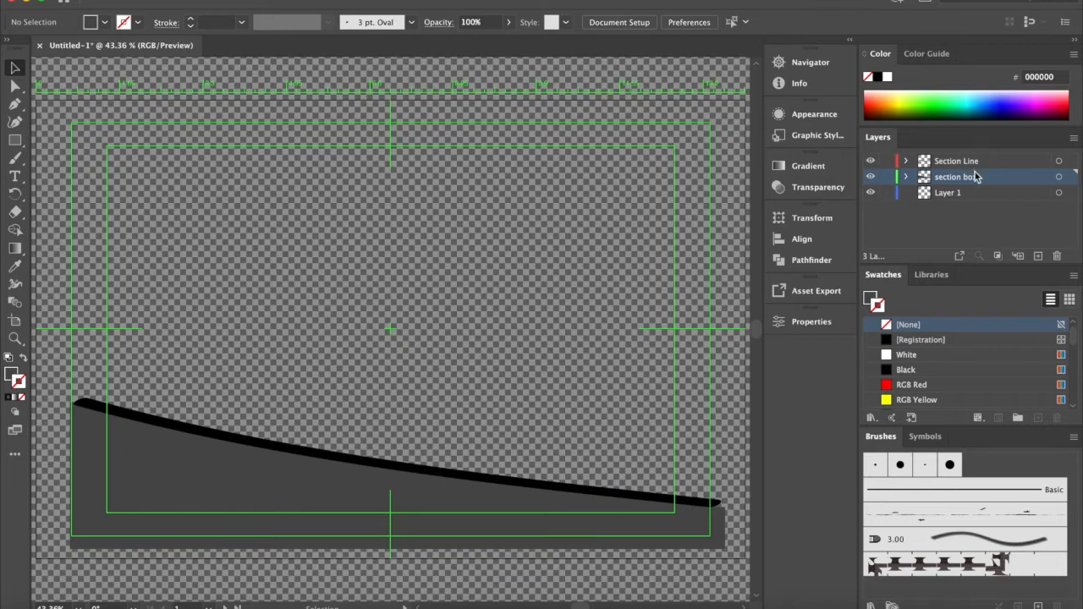
Step: Check the contents of the Section Line and section box layers by toggling their visibility and selecting the section line
left_click(979, 161)
left_click(870, 161)
left_click(870, 160)
left_click(870, 177)
left_click(871, 177)
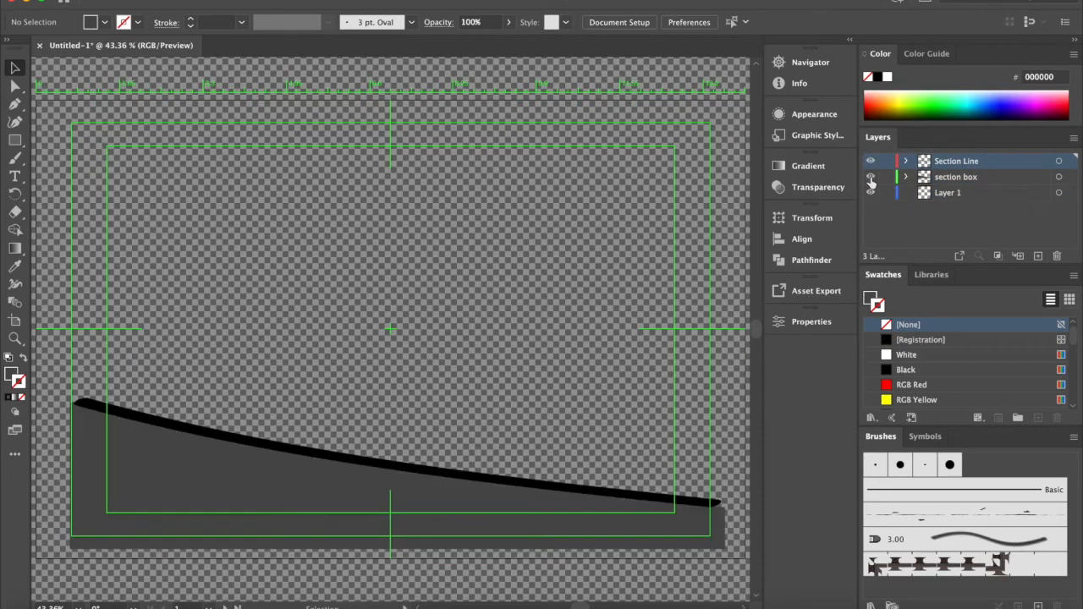
left_click(990, 177)
left_click(993, 162)
left_click(286, 442)
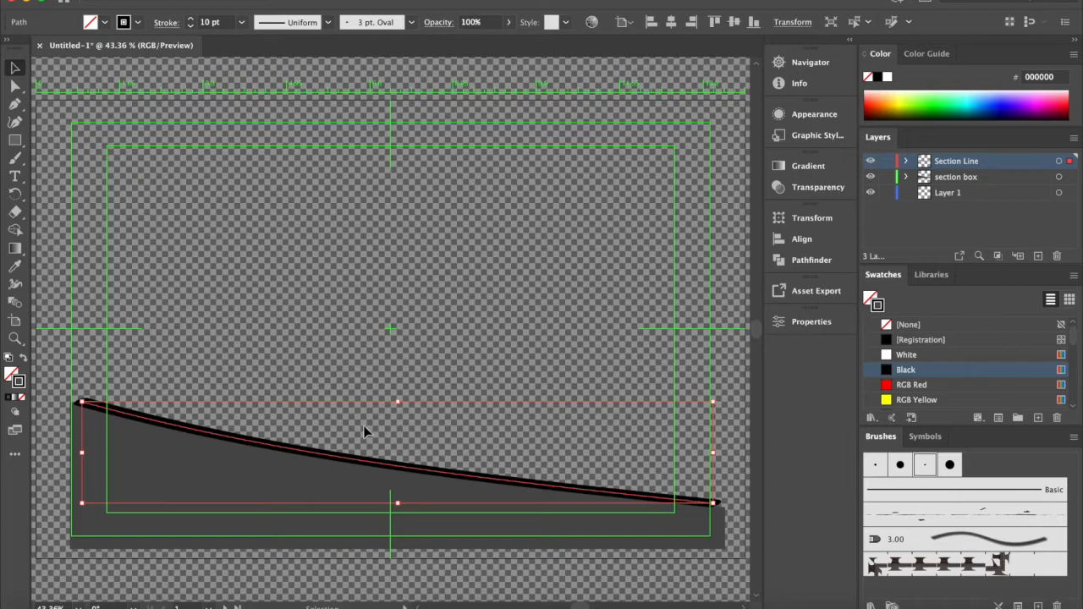
left_click(257, 285)
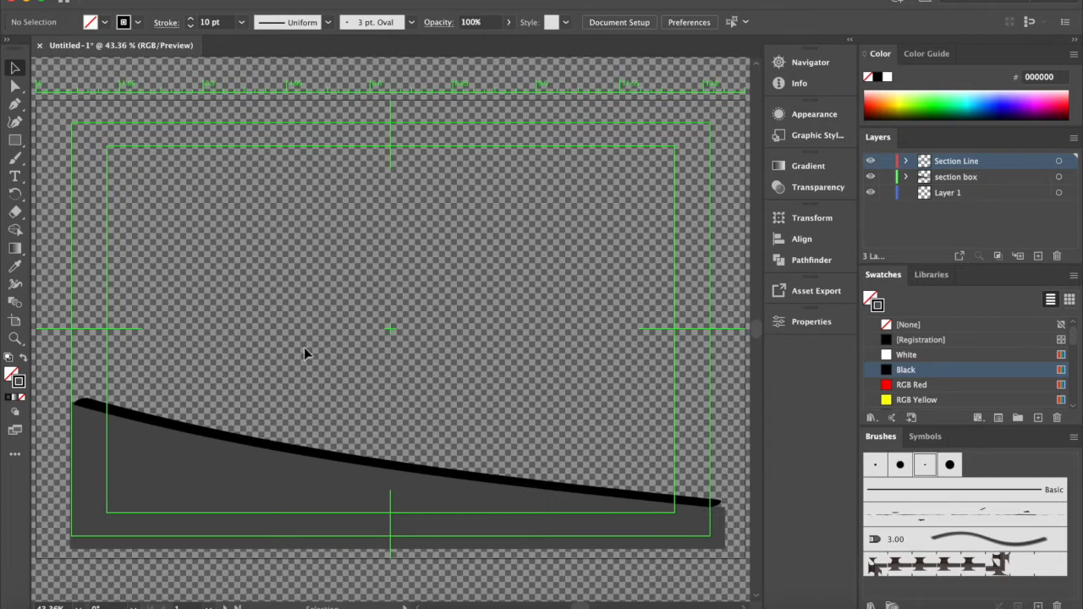
Step: Draw a wide rectangle with white fill and black 10 pt stroke above the left-center part of the slope
left_click(15, 139)
left_click_drag(246, 344, 385, 382)
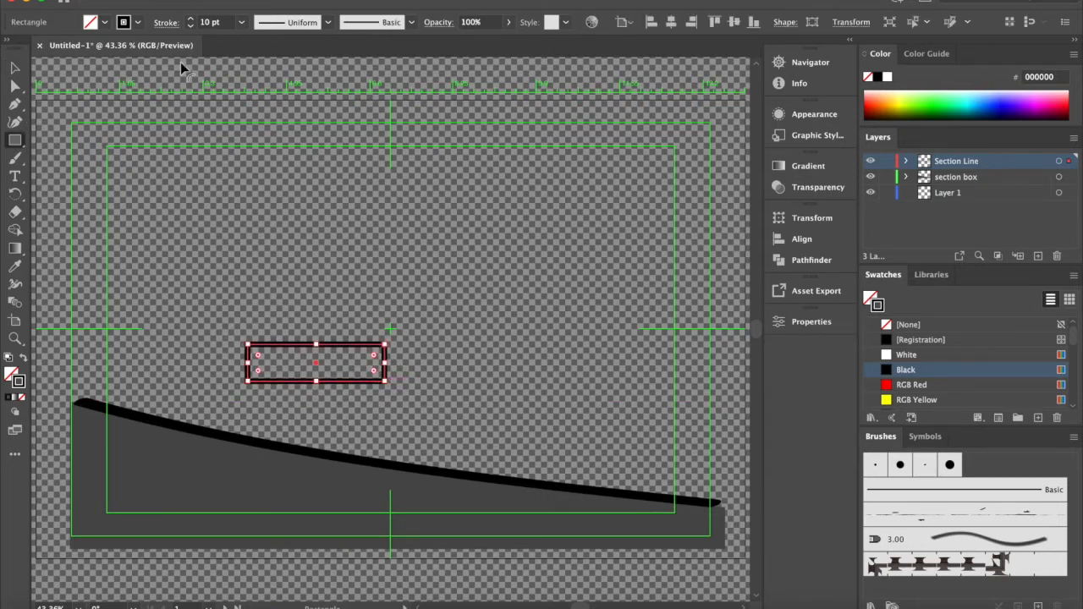
left_click(91, 22)
left_click(31, 49)
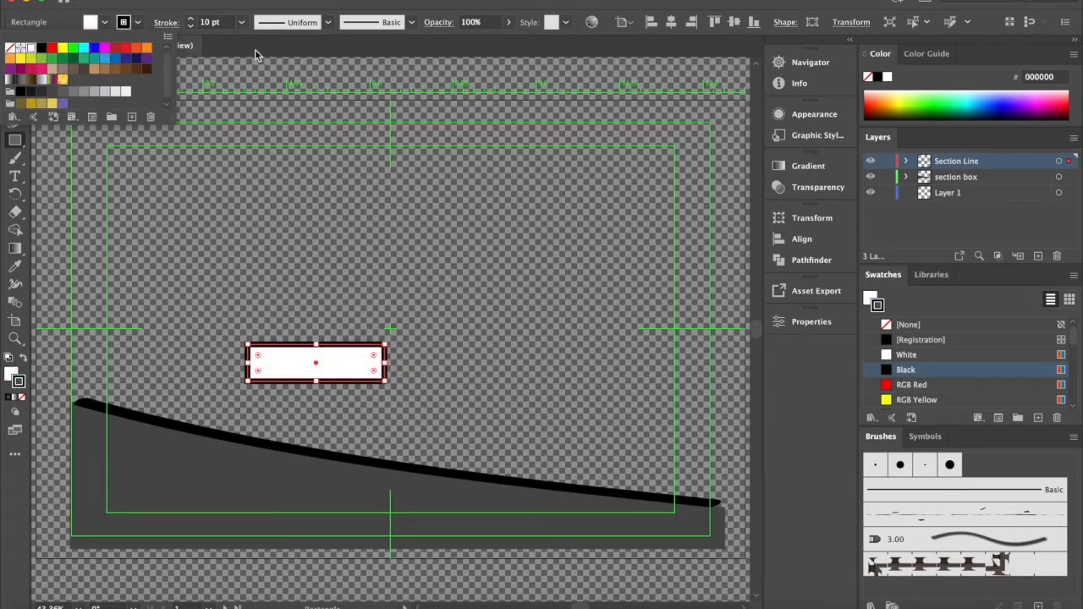
left_click(368, 282)
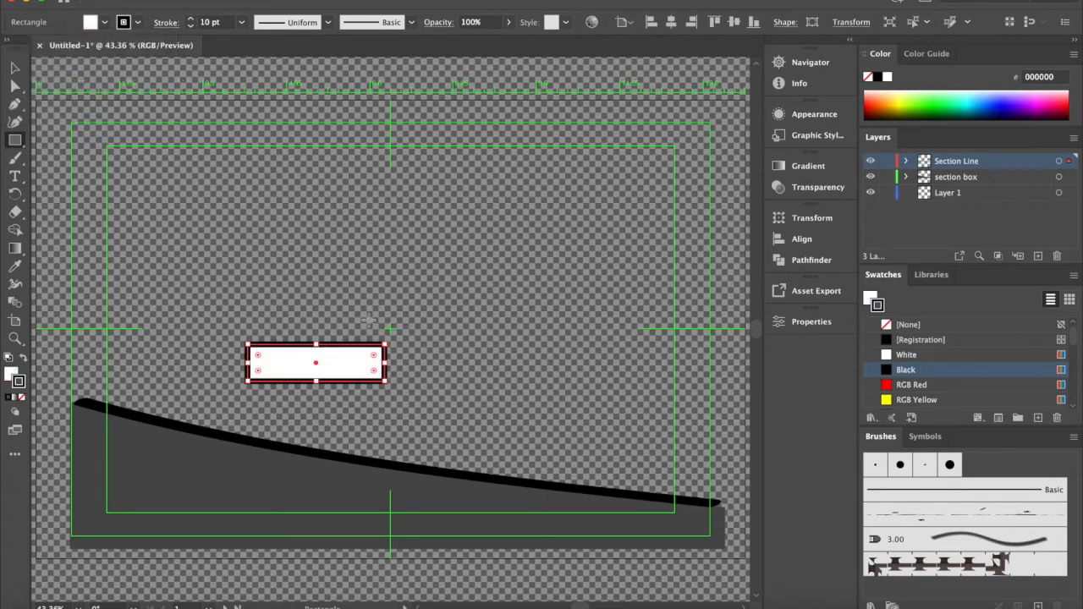
left_click(15, 69)
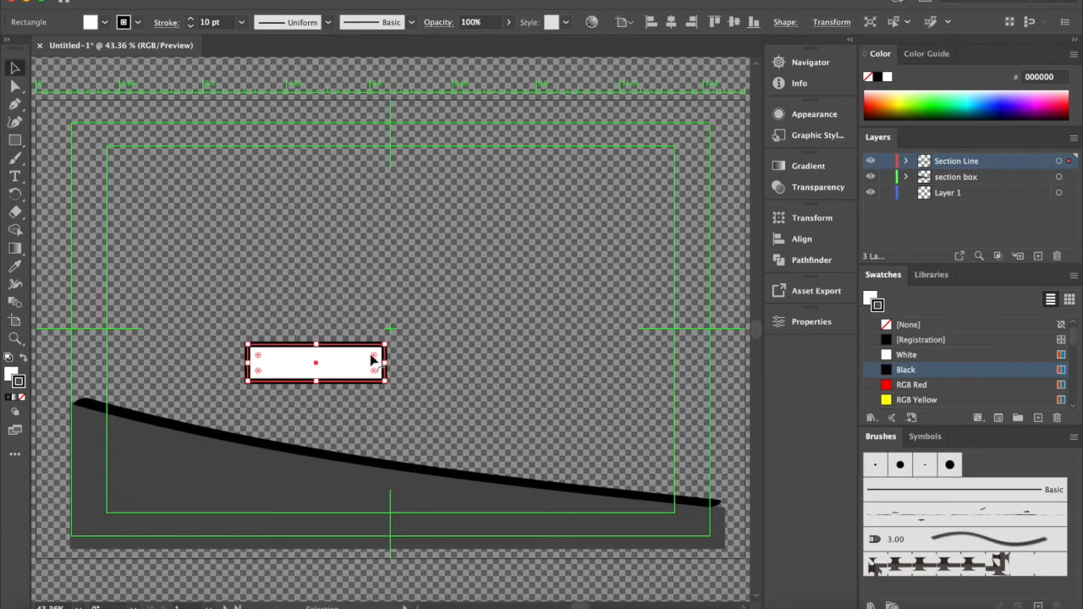
left_click(470, 401)
Step: Duplicate the white rectangle and place the copy directly below the original, offset slightly to the right
left_click(359, 368)
left_click(160, 2)
left_click(157, 45)
left_click(159, 3)
left_click(173, 57)
left_click_drag(355, 324, 299, 398)
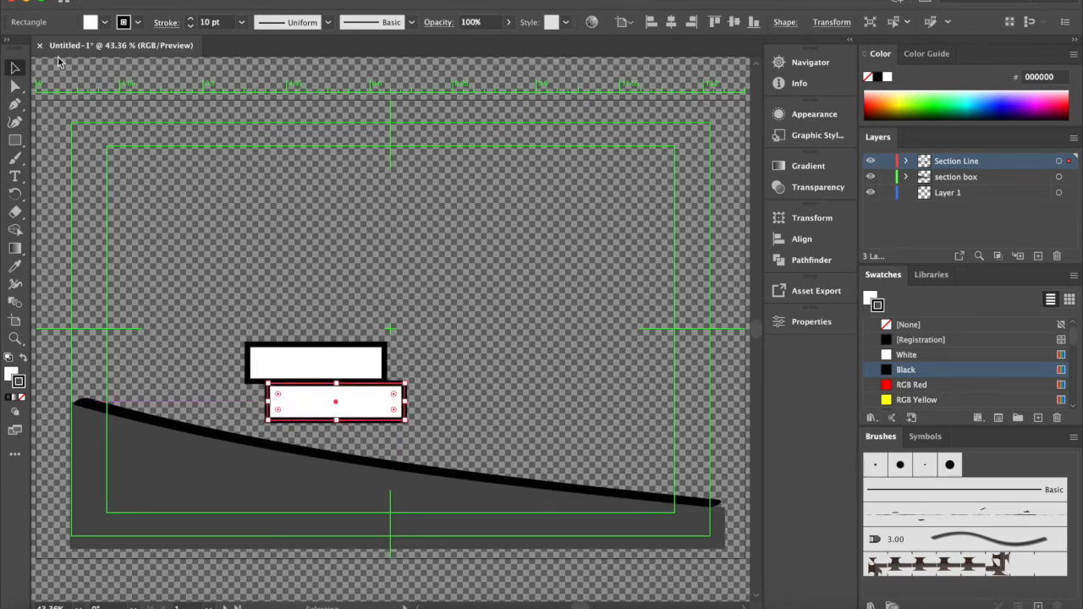
Step: Select both white rectangles and create a new layer named Diagram above Section Line
left_click(14, 140)
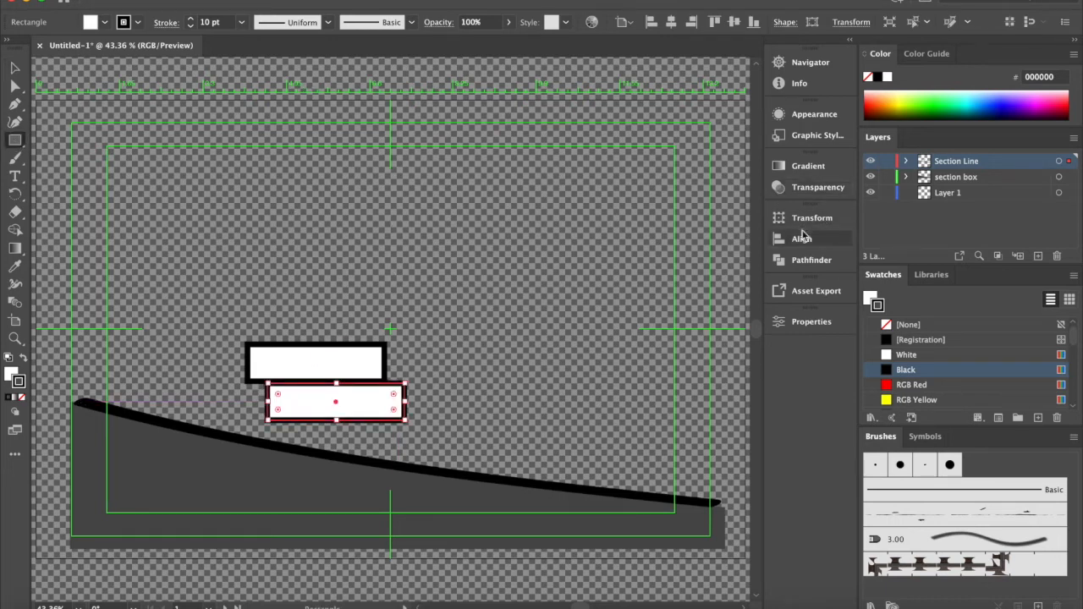
left_click(16, 69)
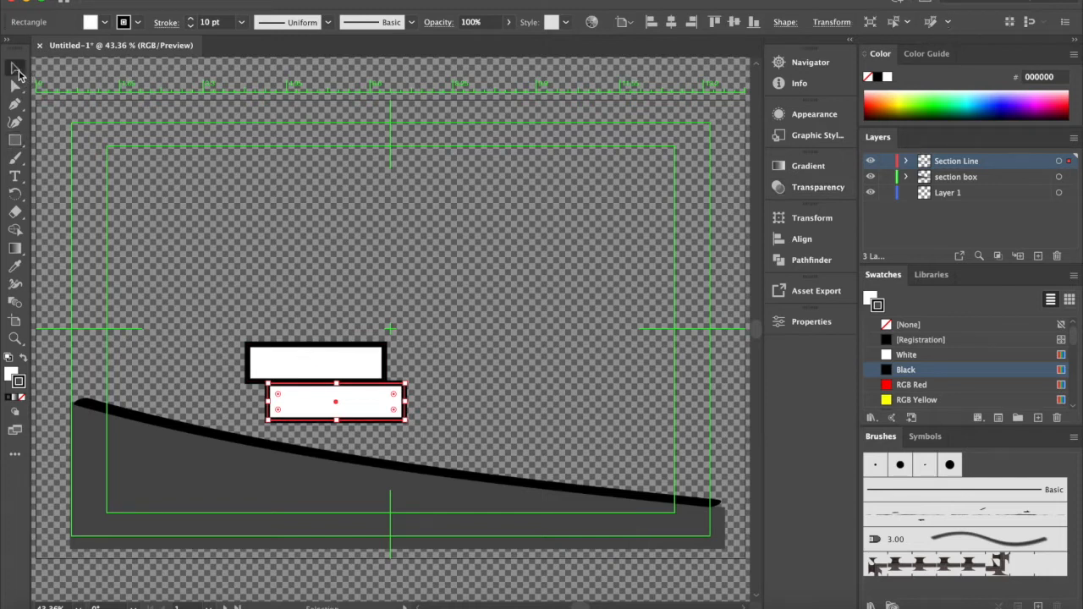
left_click(309, 355, "shift")
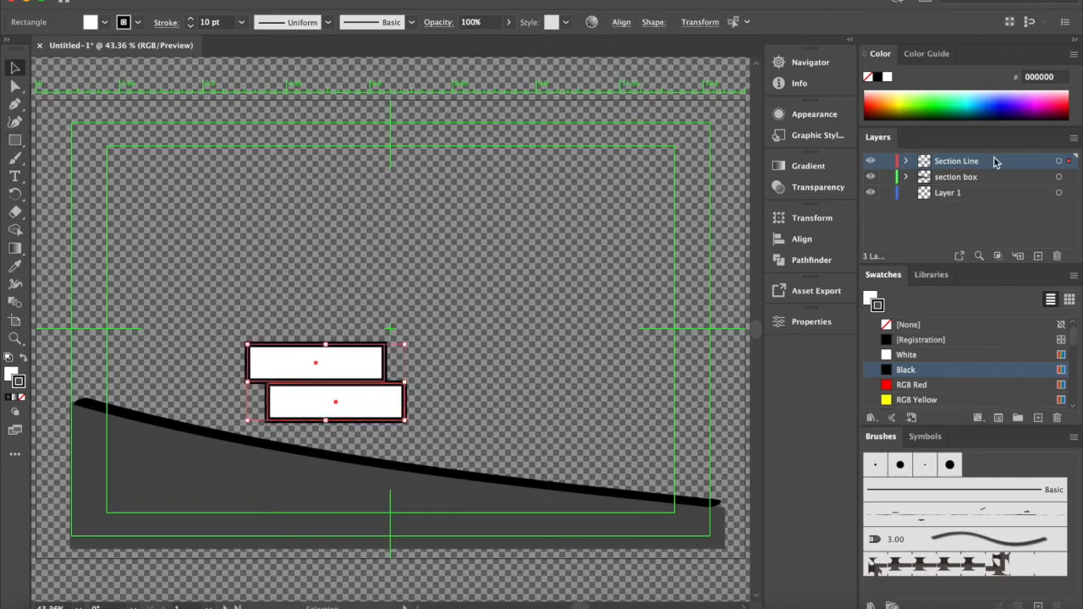
left_click(1073, 137)
left_click(1020, 144)
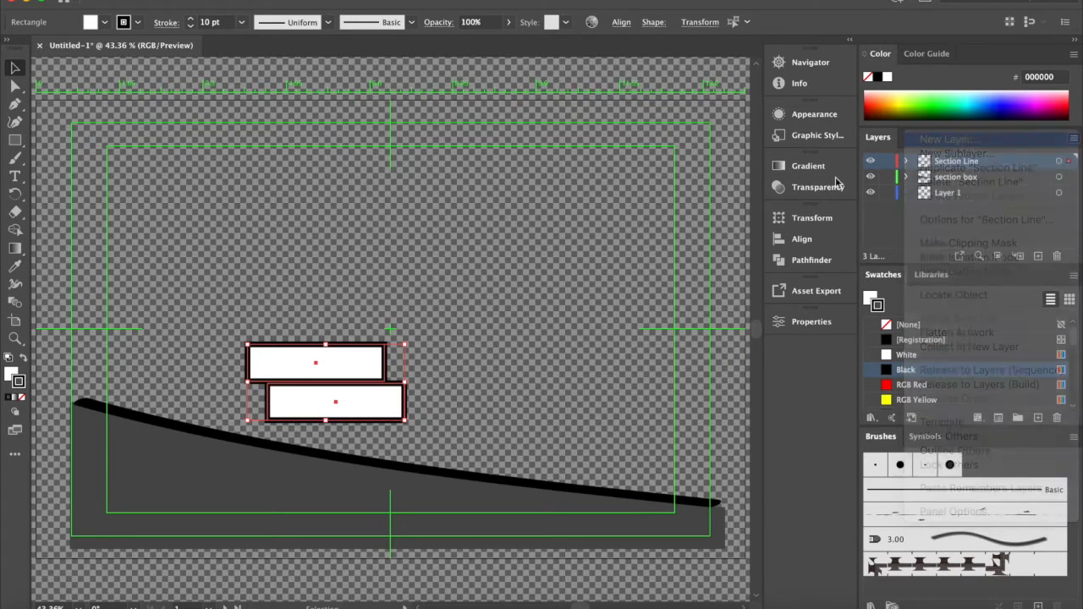
type("D")
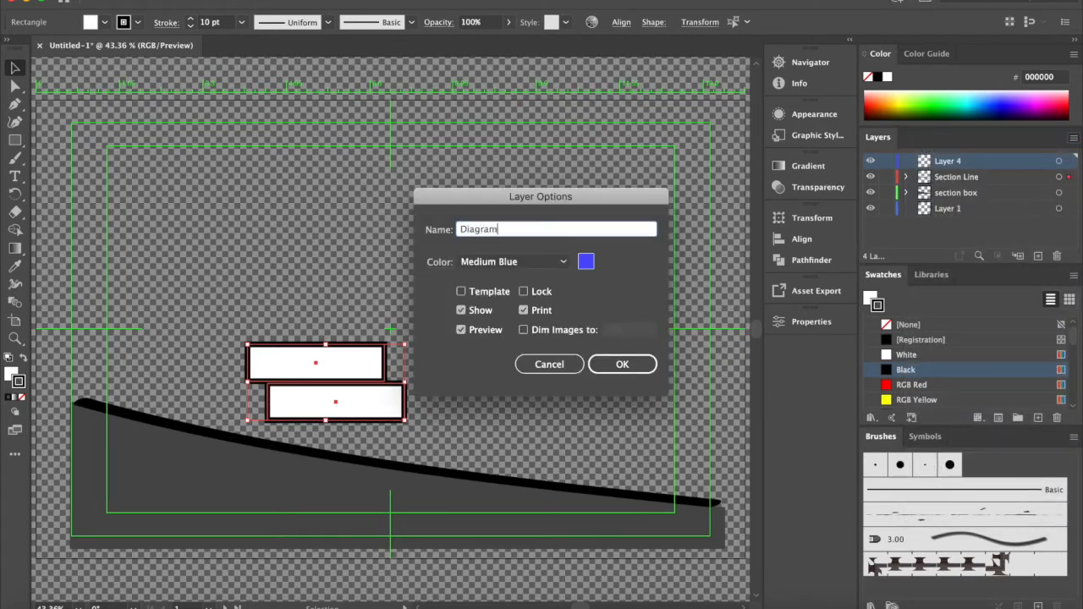
type("iagram")
left_click(624, 363)
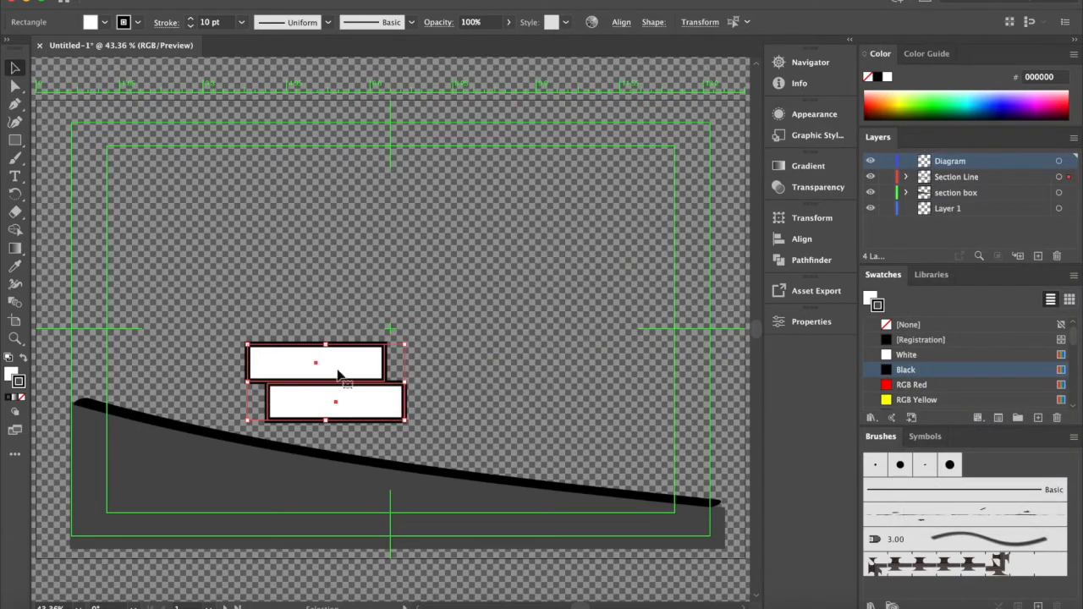
Step: Shift both rectangles up and left, and transfer them to the Diagram layer at the same position
left_click_drag(342, 362, 306, 341)
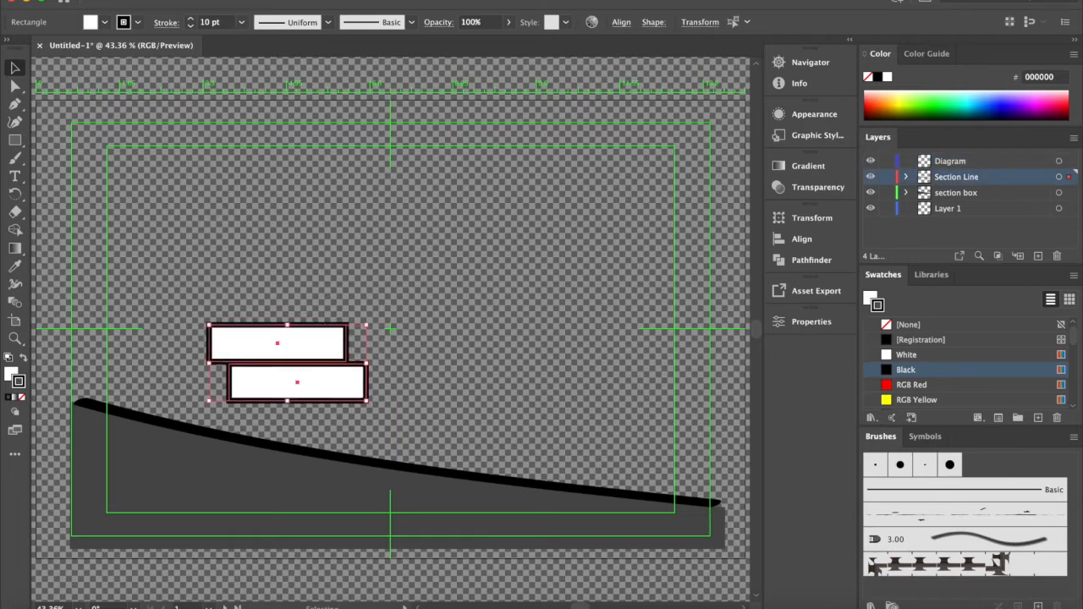
left_click(142, 1)
left_click(165, 26)
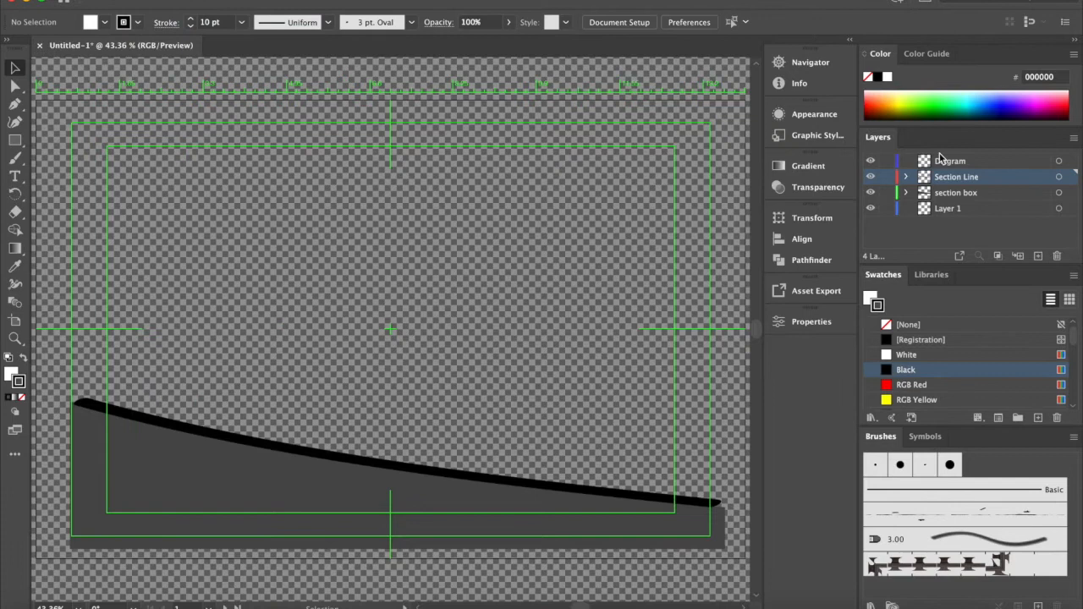
left_click(985, 161)
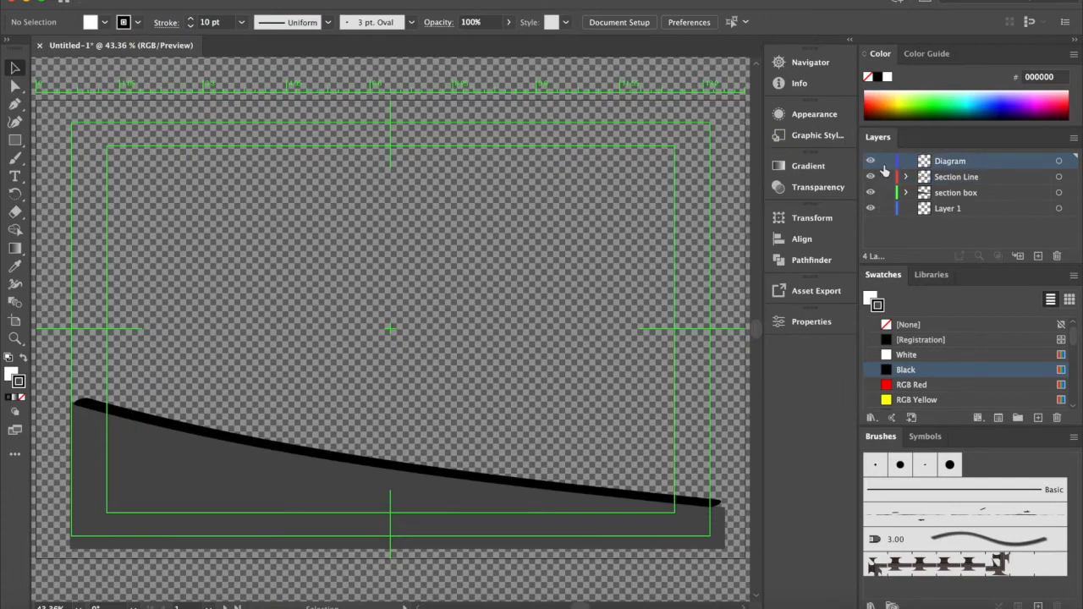
left_click(142, 1)
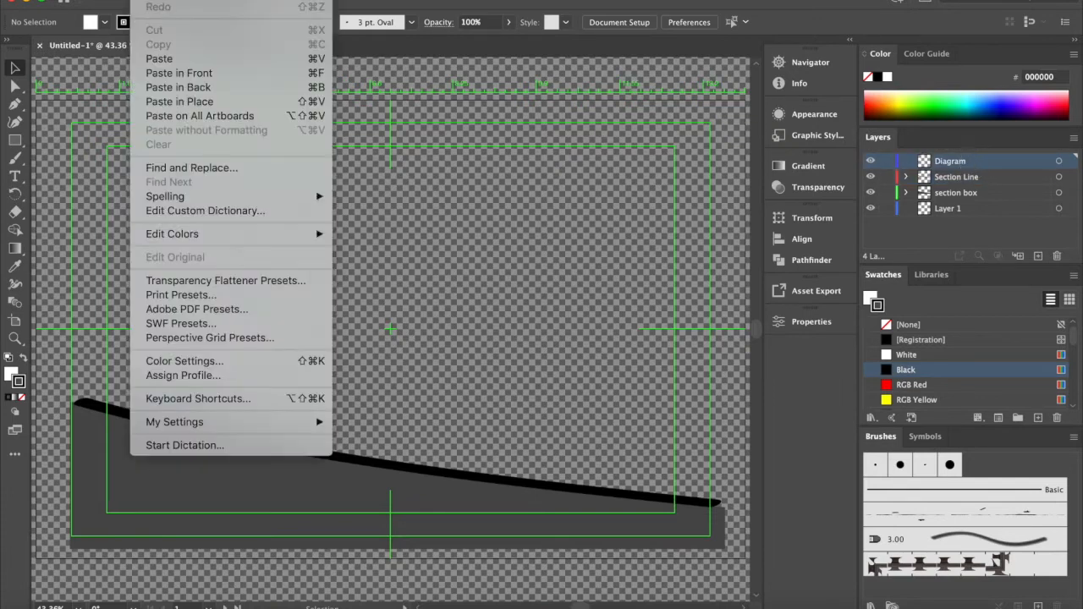
left_click(193, 104)
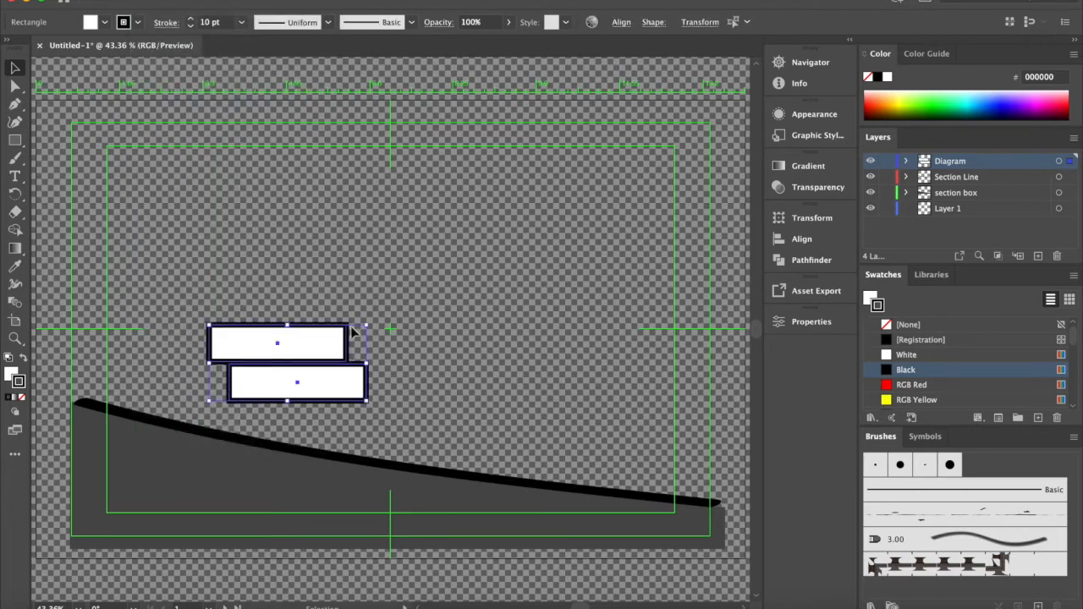
Step: Add a tall column, a thin horizontal slab, a short post crossing the slab and a lower-left block as white rectangles
left_click(14, 140)
left_click_drag(322, 277, 347, 406)
left_click_drag(343, 436, 341, 466)
left_click_drag(310, 420, 443, 489)
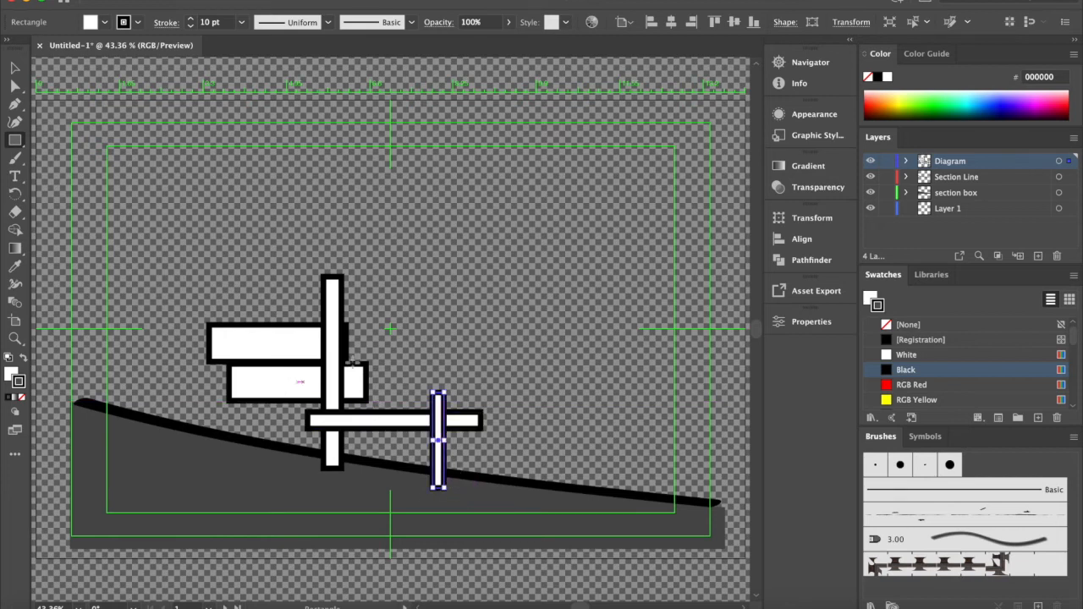
left_click_drag(173, 402, 287, 447)
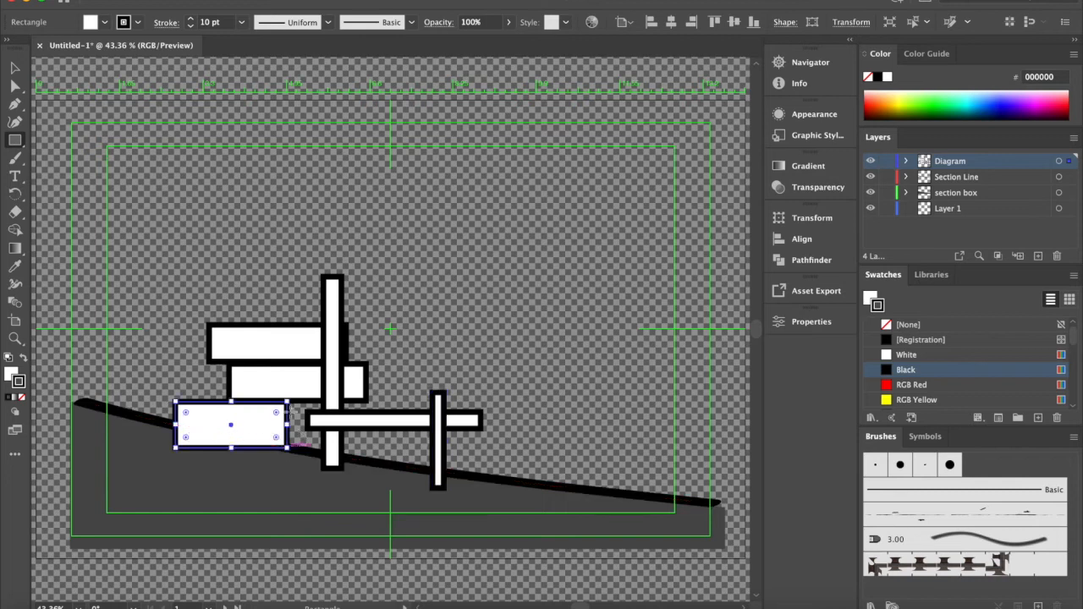
Step: Select all six white rectangles of the building diagram and group them
left_click(15, 68)
left_click(290, 380)
left_click(293, 340, "shift")
left_click(331, 309, "shift")
left_click(251, 423, "shift")
left_click(389, 420, "shift")
left_click(439, 461, "shift")
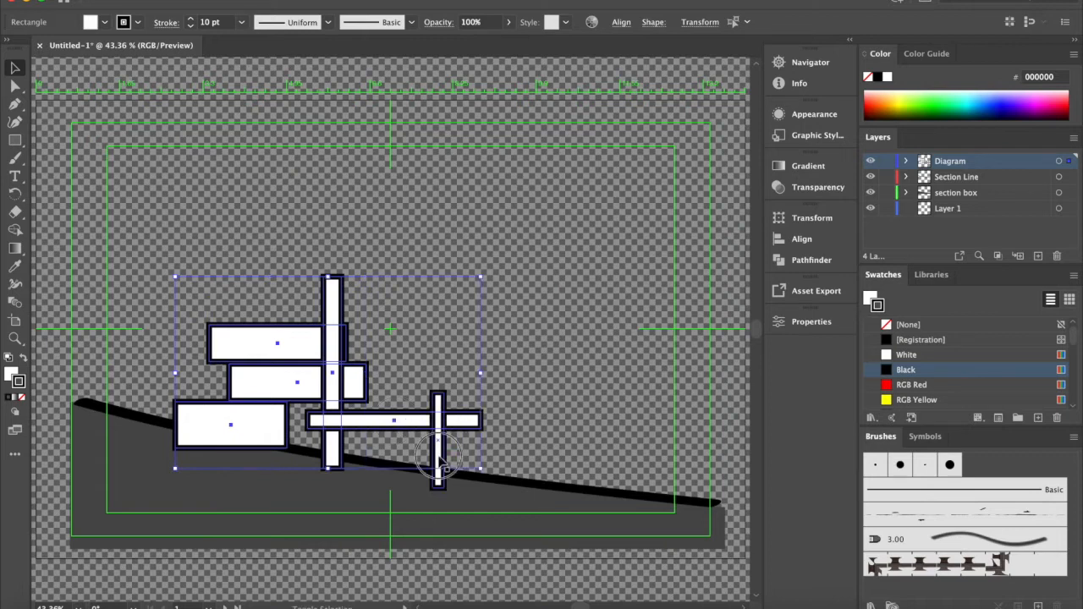
left_click(187, 1)
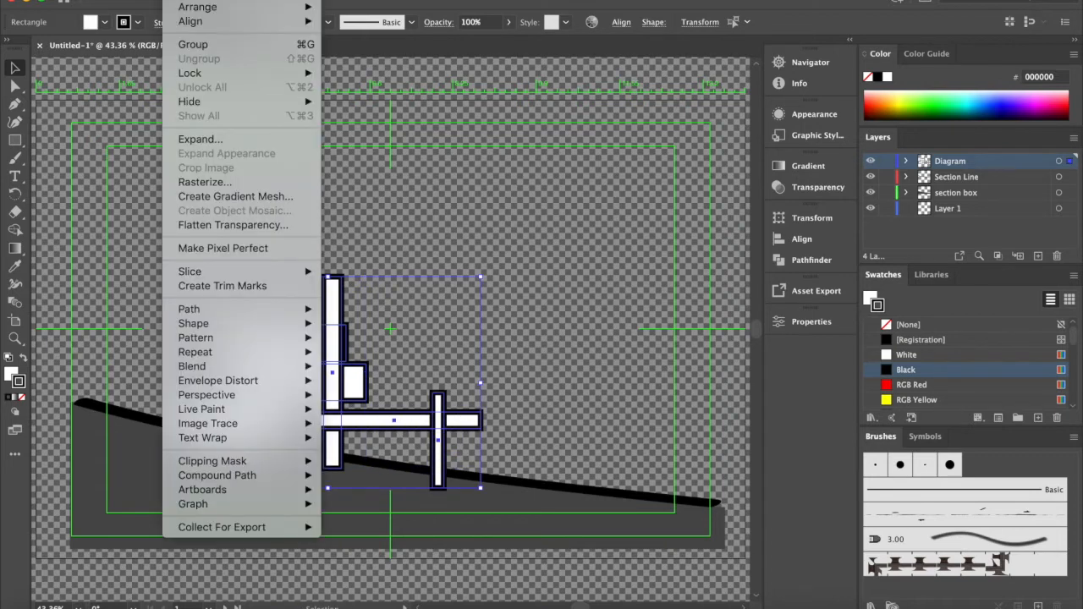
left_click(192, 44)
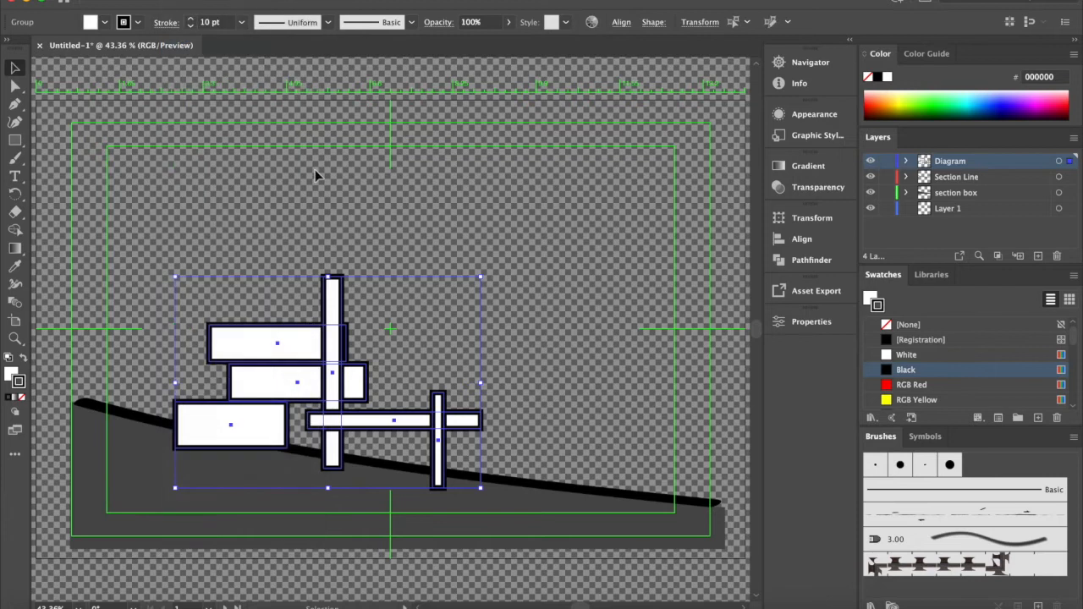
Step: Shift the grouped diagram slightly along the slope and place the Diagram layer directly beneath the section box layer
mouse_move(308, 342)
left_mouse_down()
mouse_move(368, 302)
mouse_move(334, 315)
mouse_move(326, 340)
left_mouse_up()
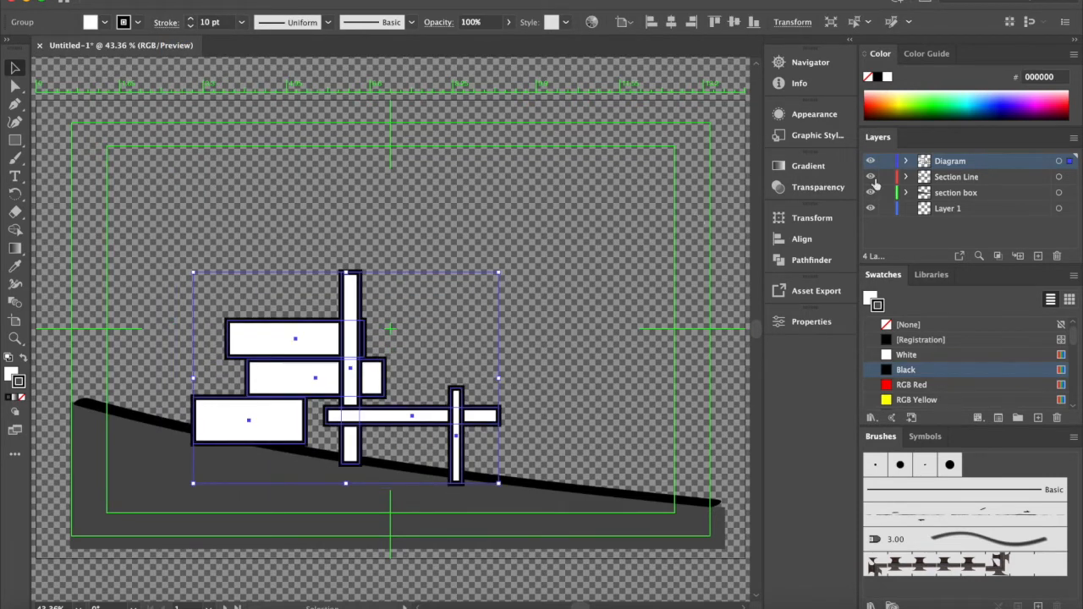
left_click_drag(991, 175, 1001, 202)
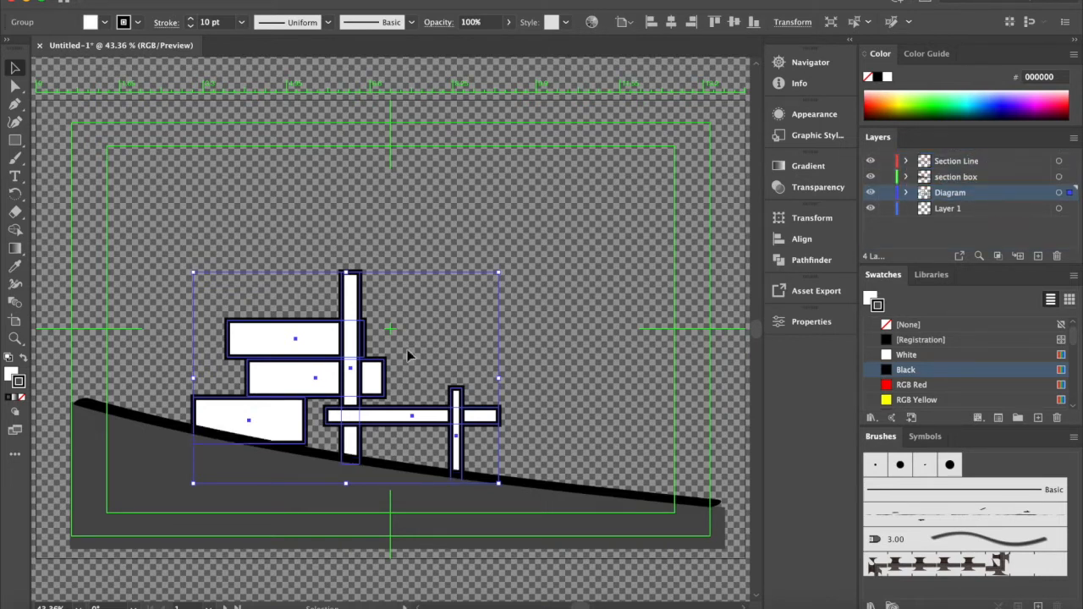
mouse_move(286, 378)
left_mouse_down()
mouse_move(298, 387)
mouse_move(283, 385)
left_mouse_up()
Step: Return the Diagram layer to the top of the layer stack, nudge the group slightly down and left, and deselect it
left_click_drag(989, 194, 988, 159)
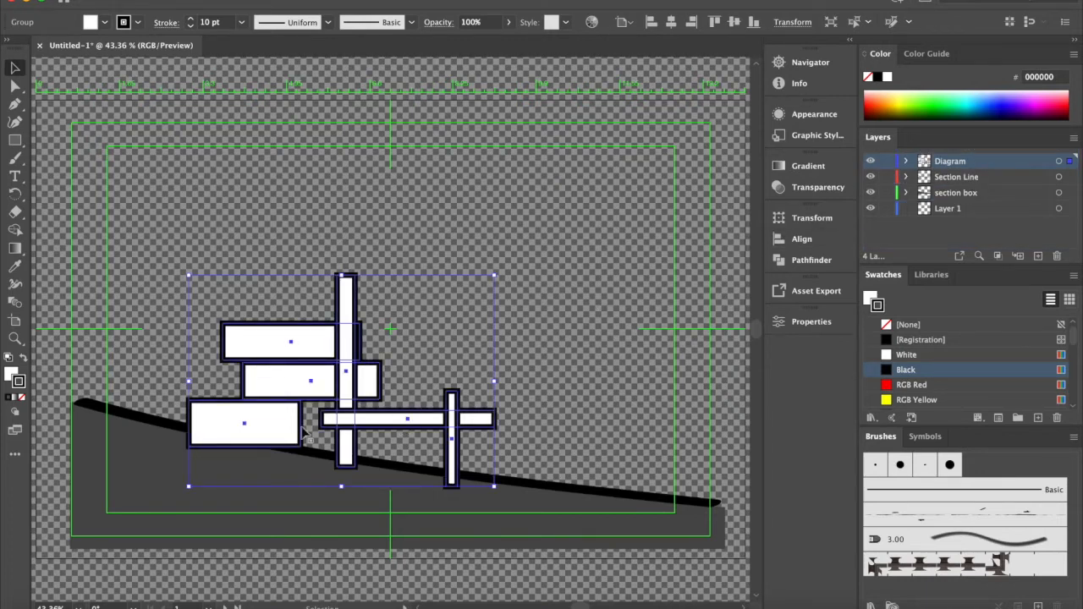
left_click_drag(282, 423, 277, 429)
left_click(568, 199)
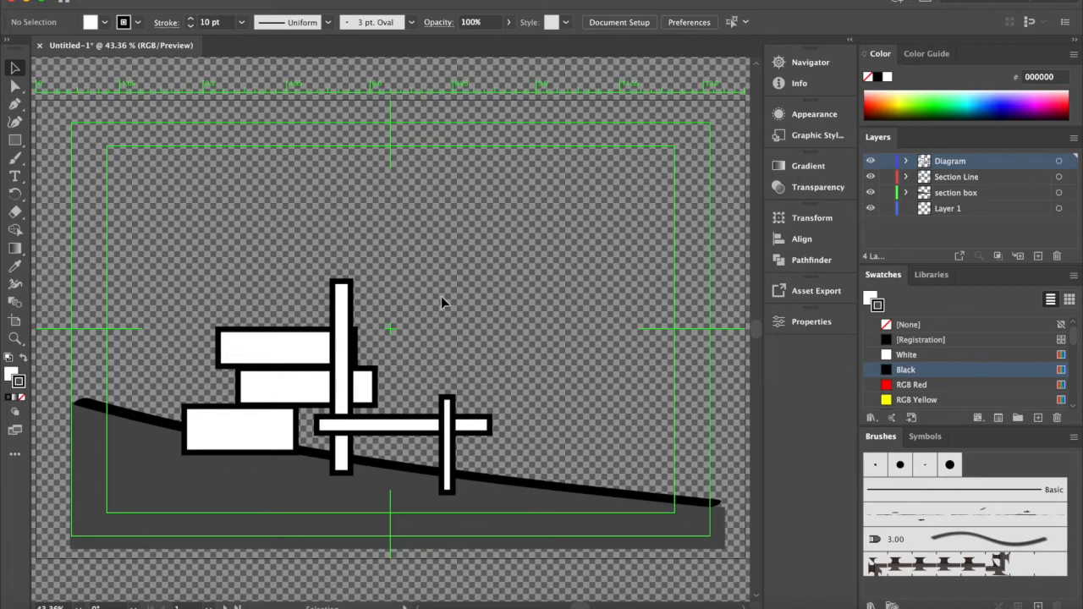
key("super+shift+5")
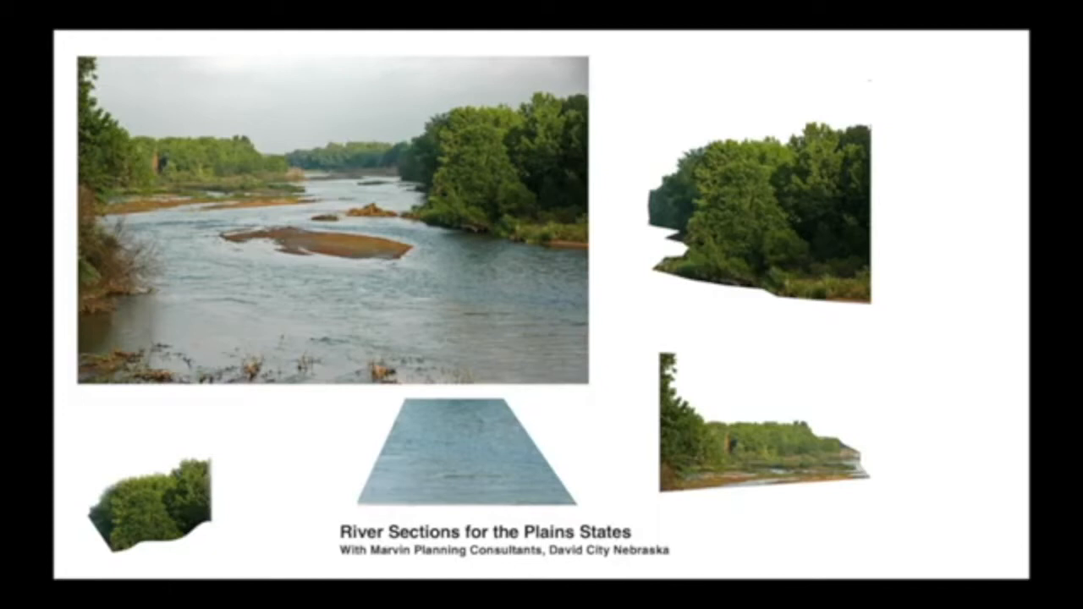
key("Right")
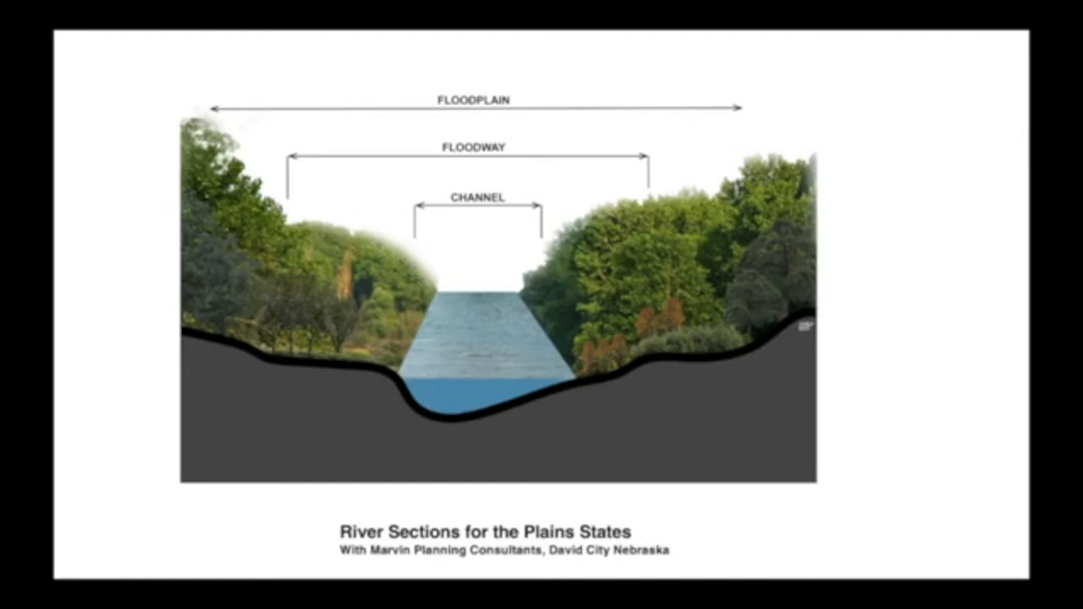
key("Left")
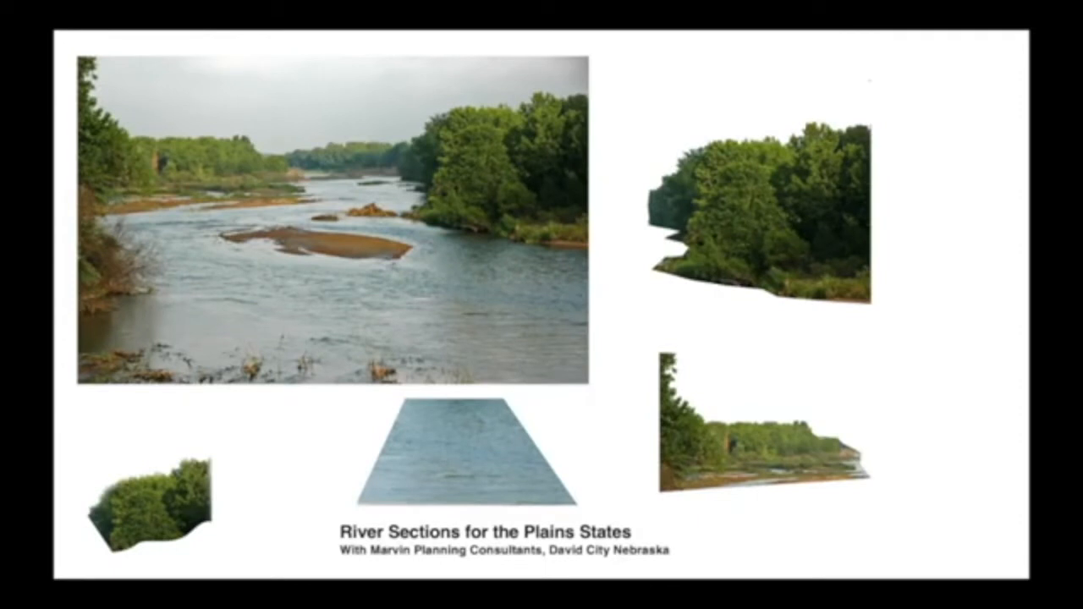
key("Right")
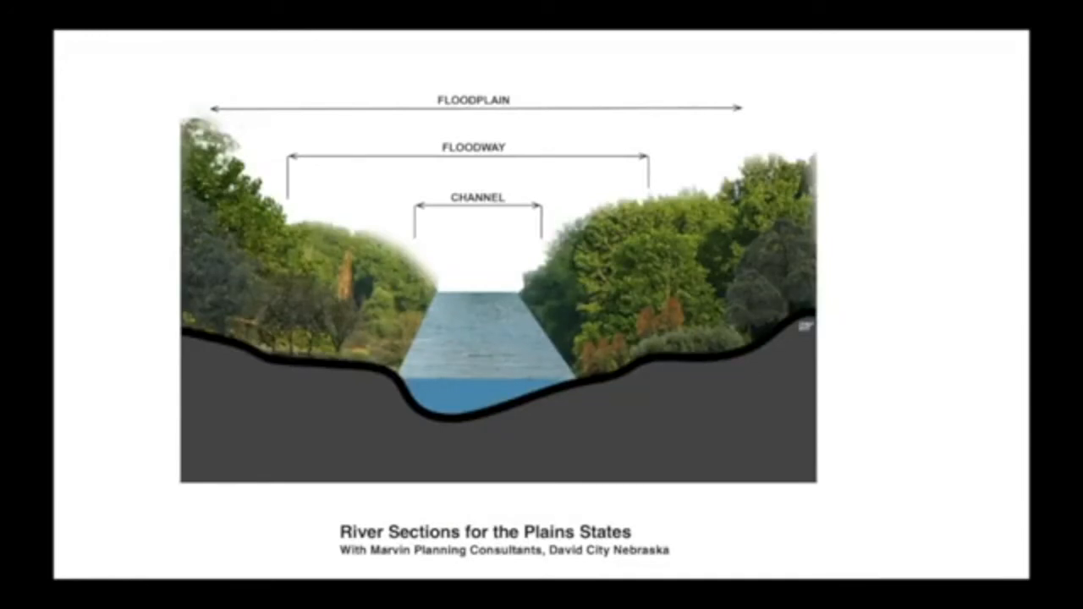
key("Left")
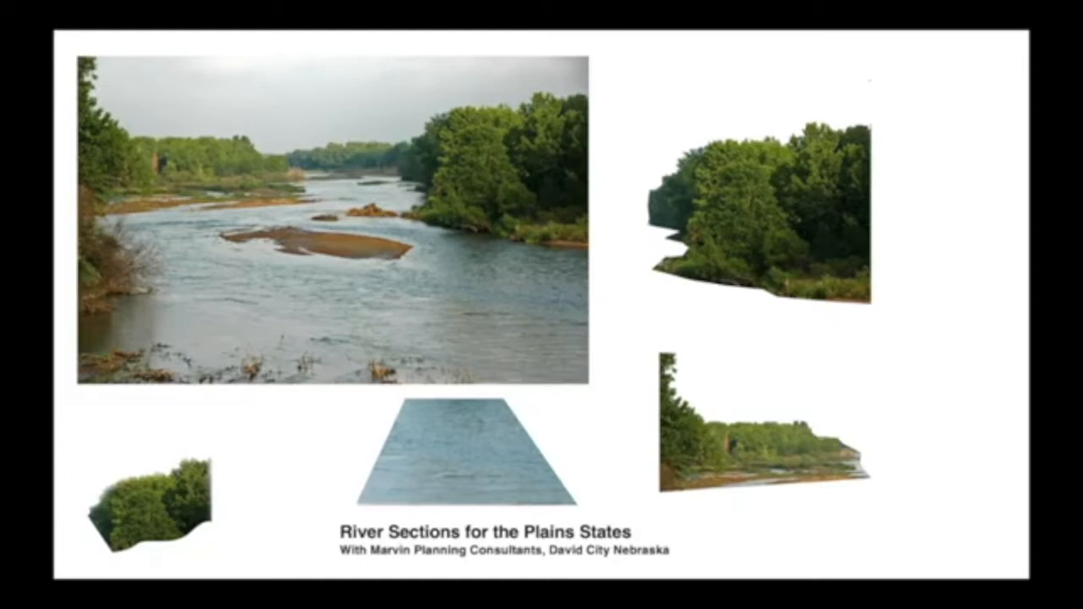
key("Right")
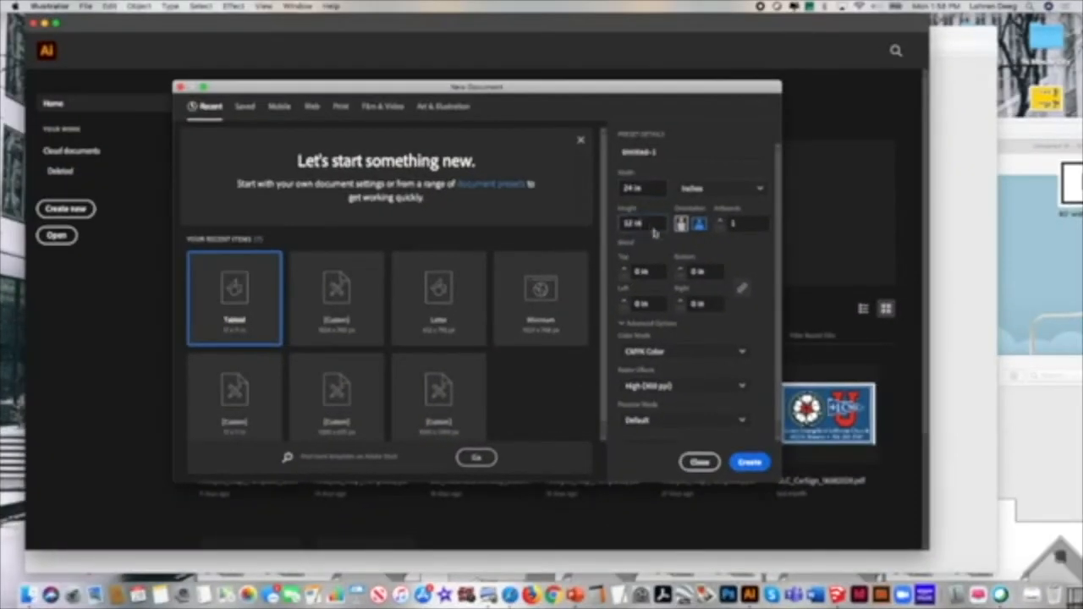
Step: Create the 24 x 12 in document with CMYK Color mode and High (300 ppi) raster effects
left_click(740, 352)
left_click(724, 373)
left_click(737, 354)
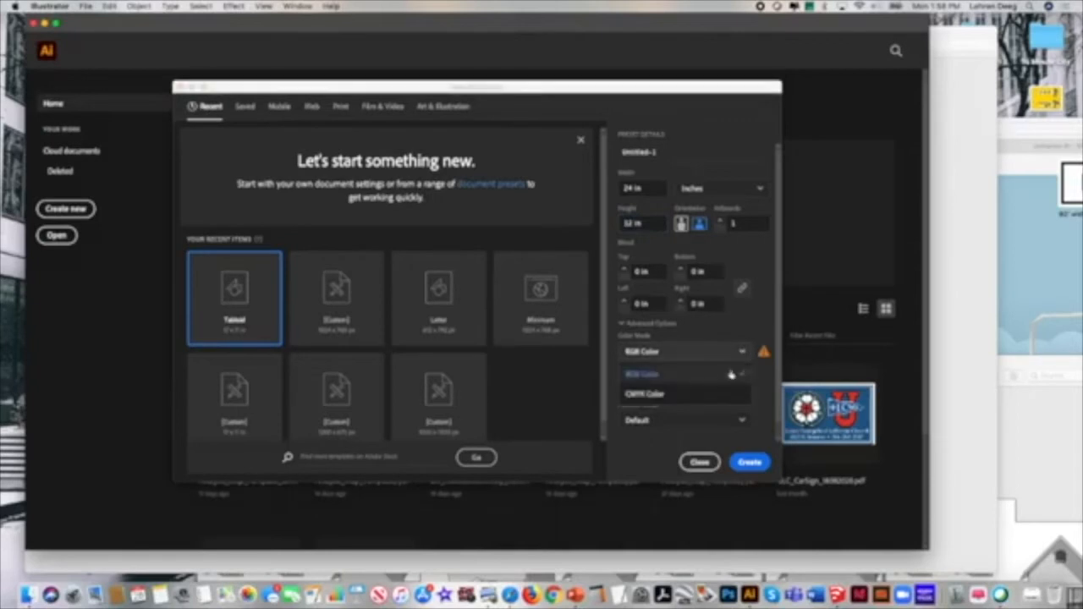
left_click(717, 394)
left_click(712, 387)
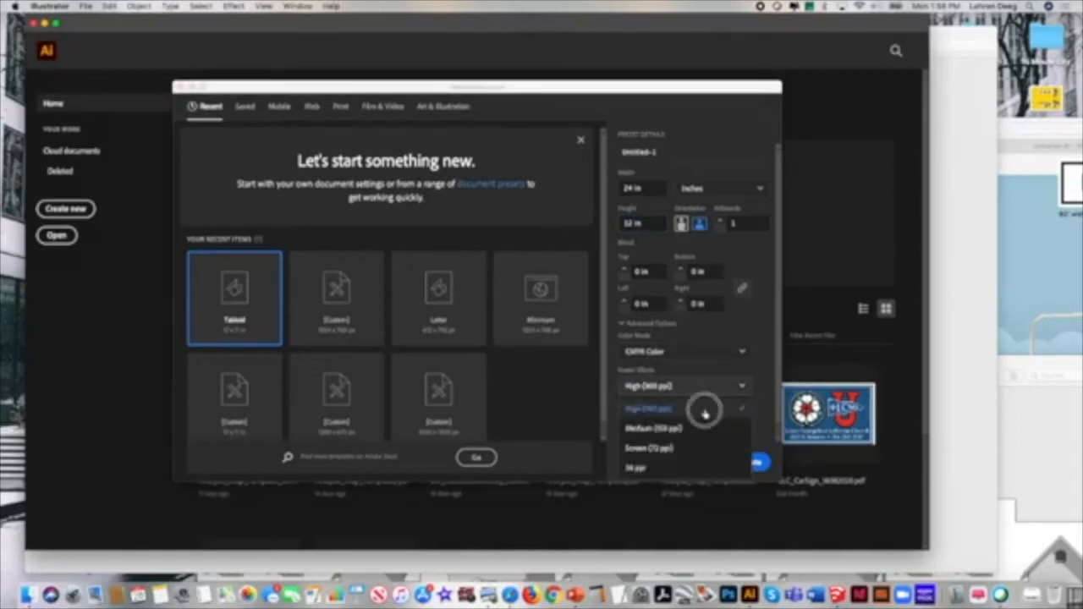
left_click(705, 411)
left_click(750, 462)
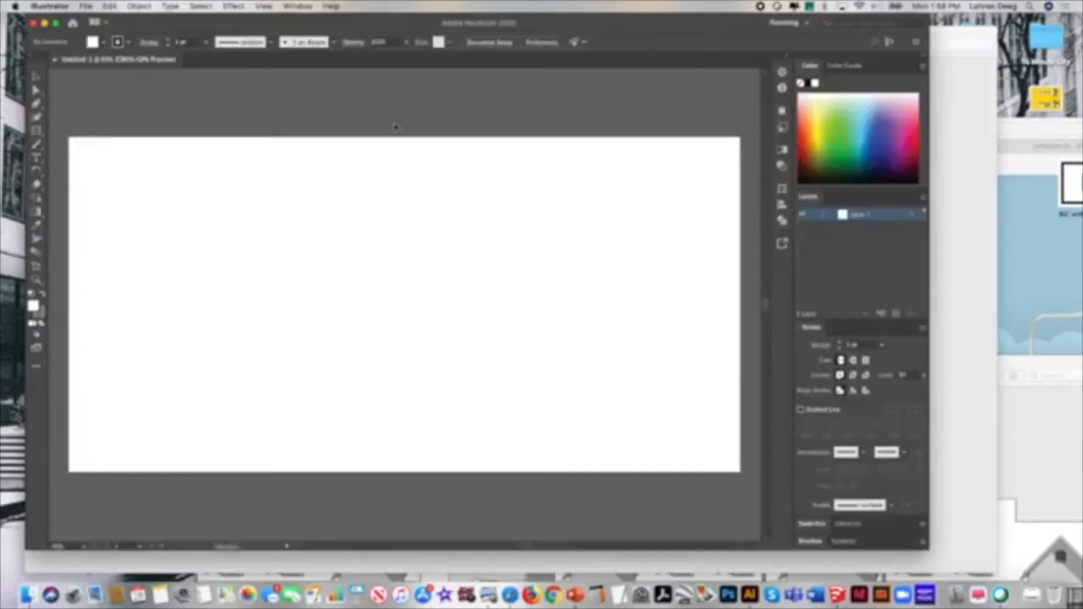
Step: Show the grid on the new document and choose the Painting workspace
left_click(265, 5)
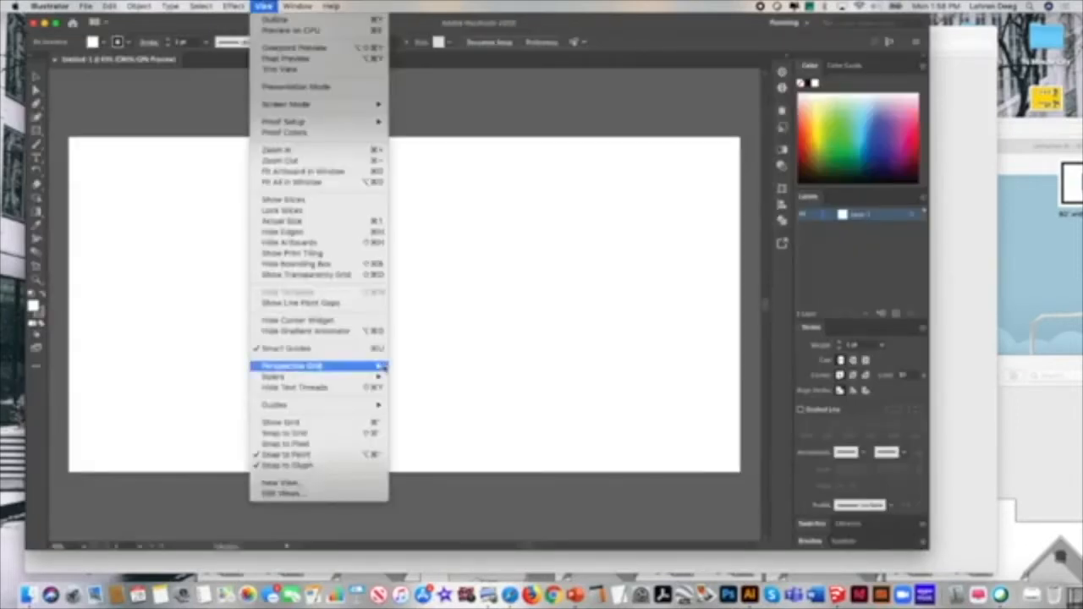
left_click(360, 422)
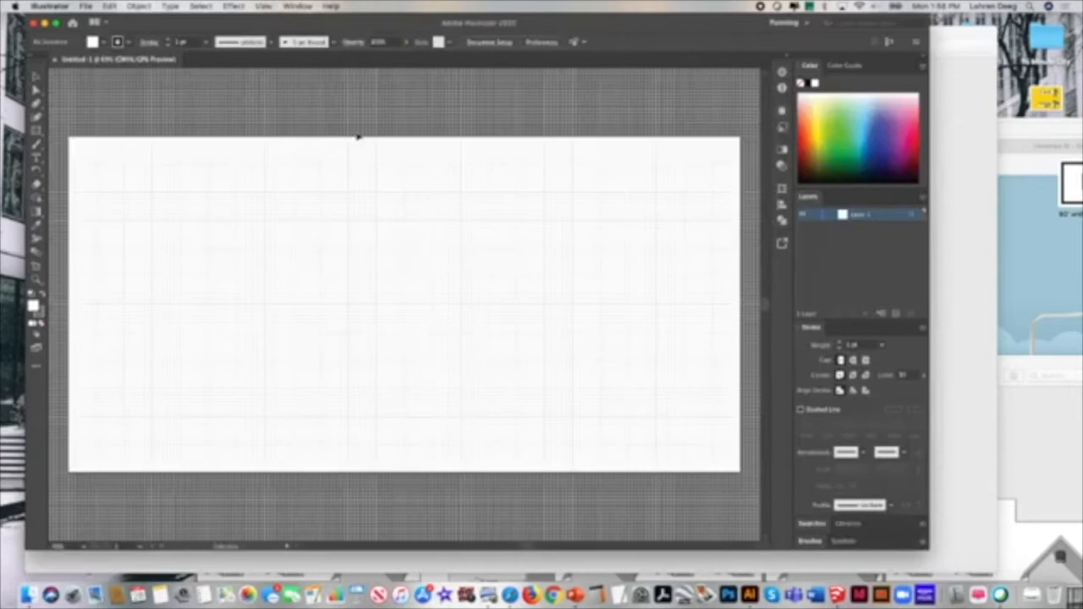
left_click(269, 6)
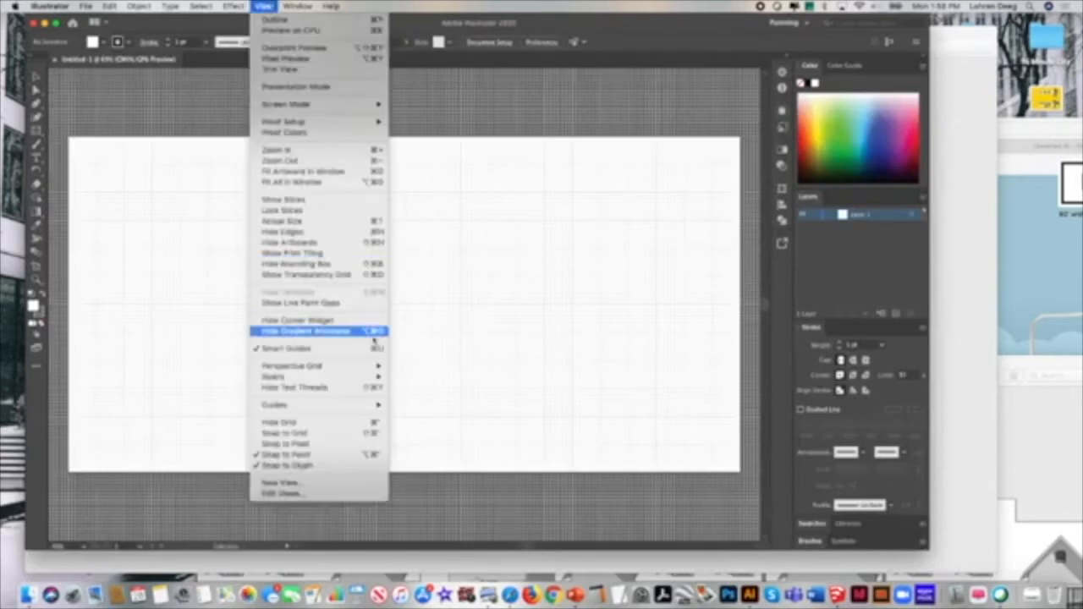
mouse_move(301, 6)
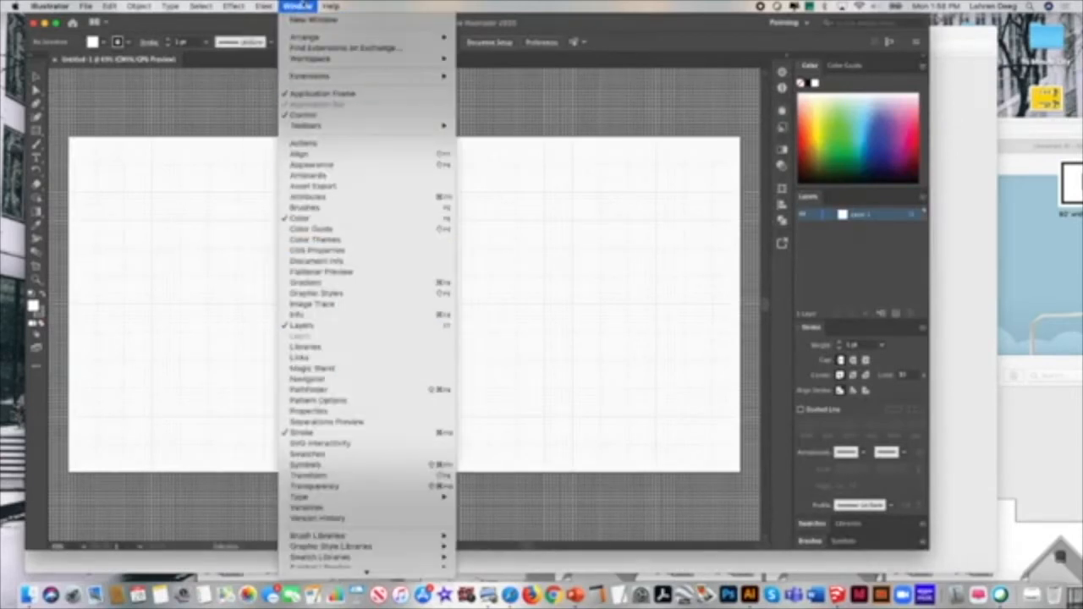
mouse_move(372, 58)
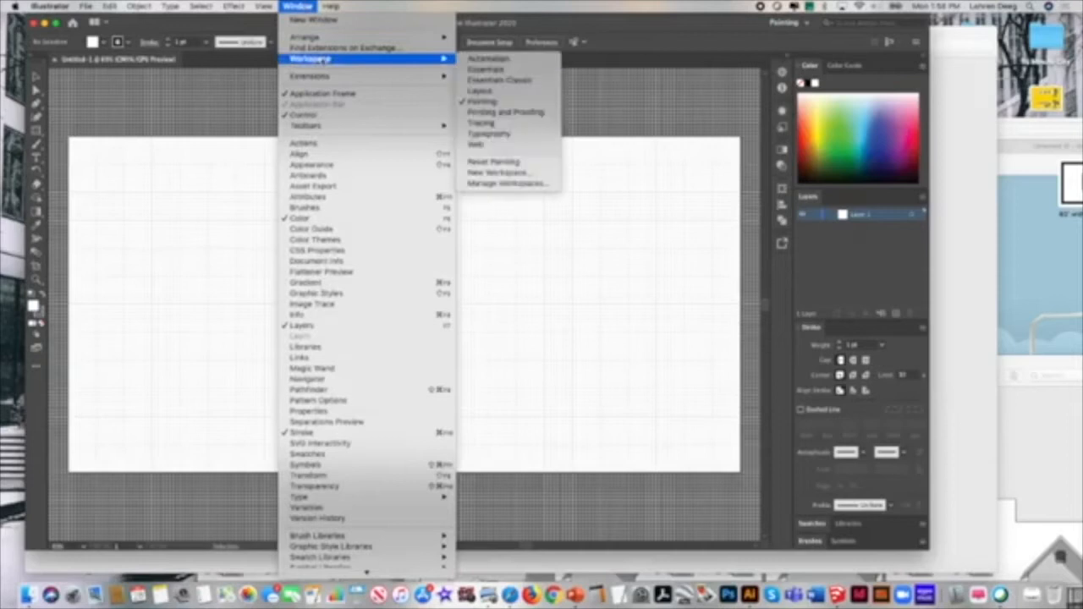
left_click(502, 102)
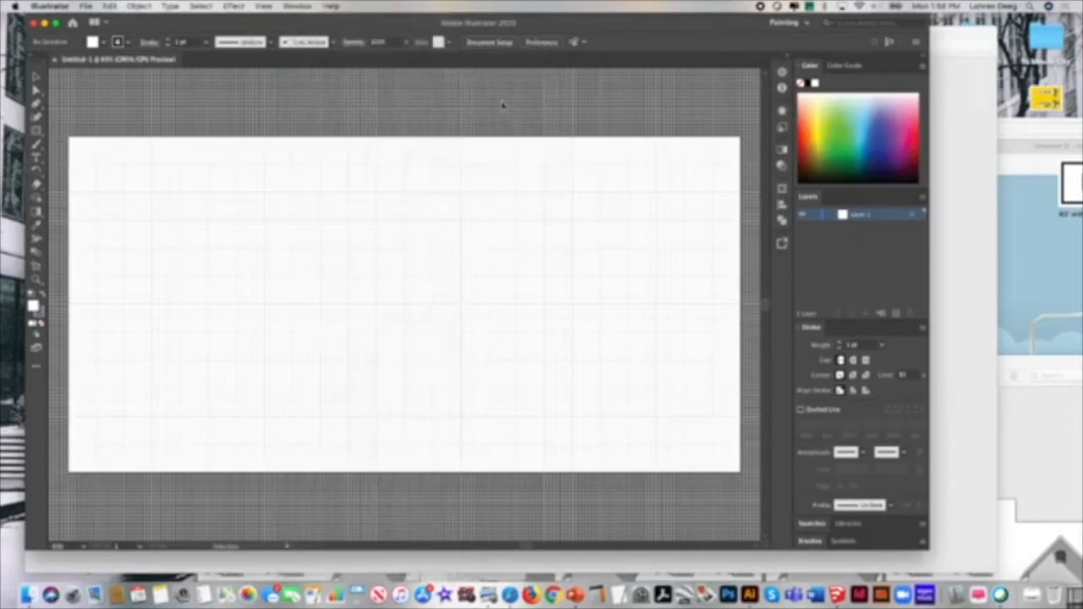
left_click(265, 6)
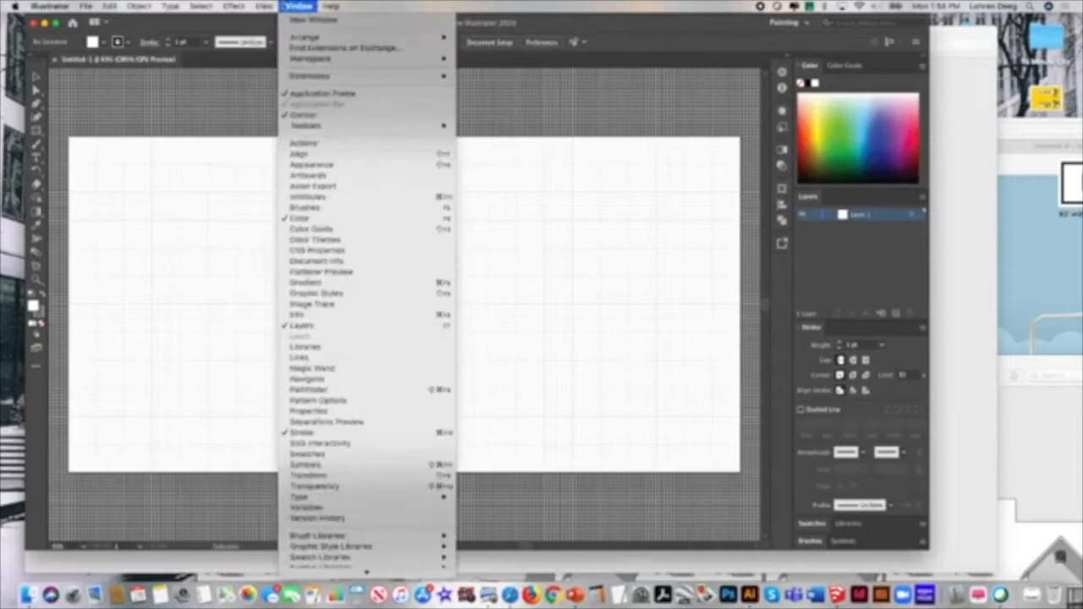
mouse_move(297, 6)
mouse_move(313, 58)
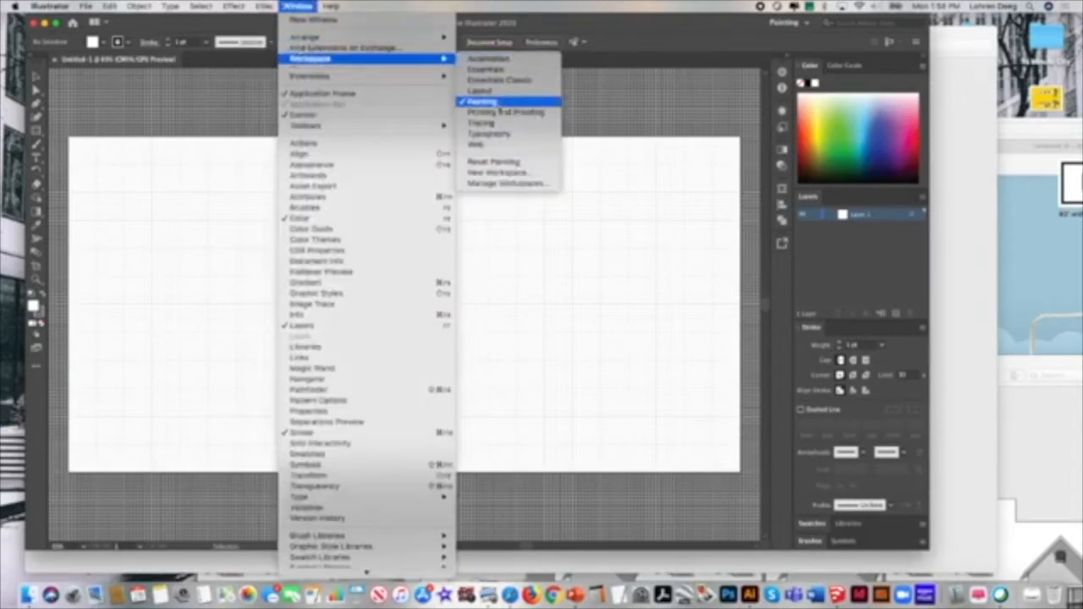
left_click(505, 103)
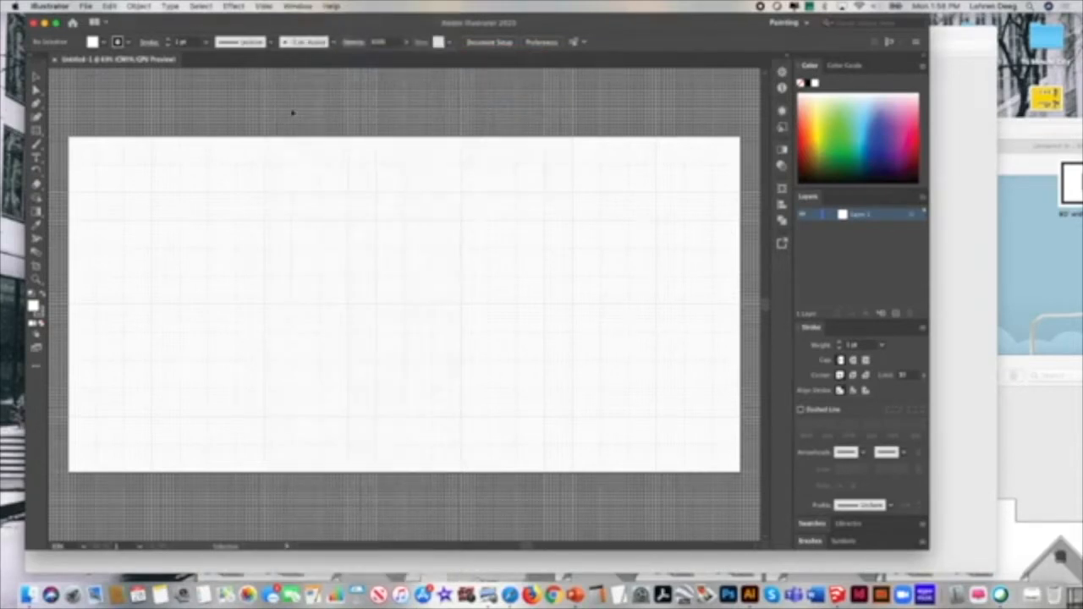
Step: Place the street elevation image from the Desktop folder onto the artboard
left_click(88, 7)
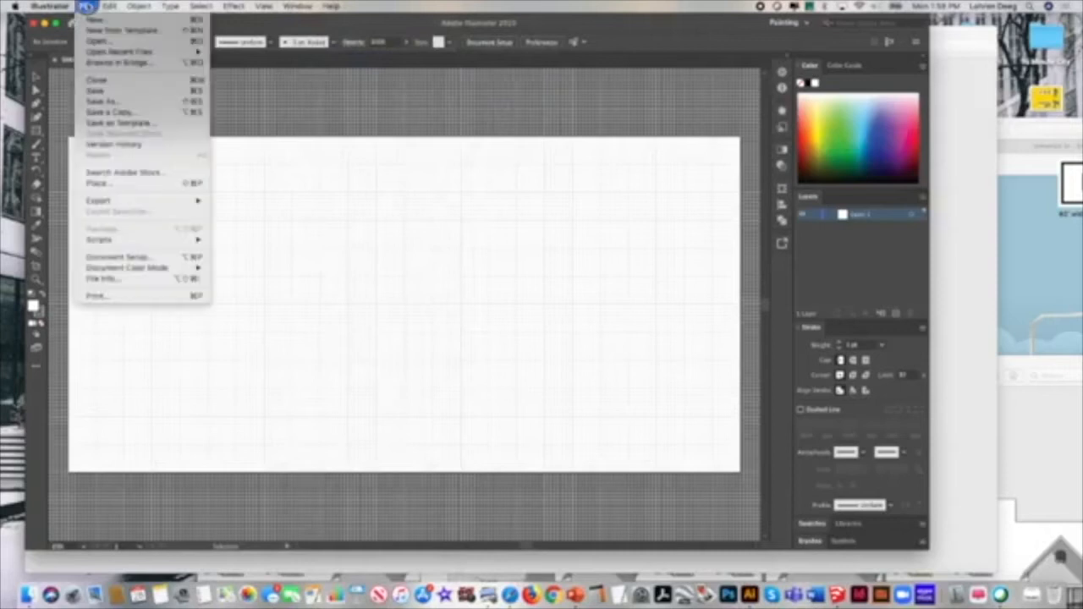
left_click(113, 183)
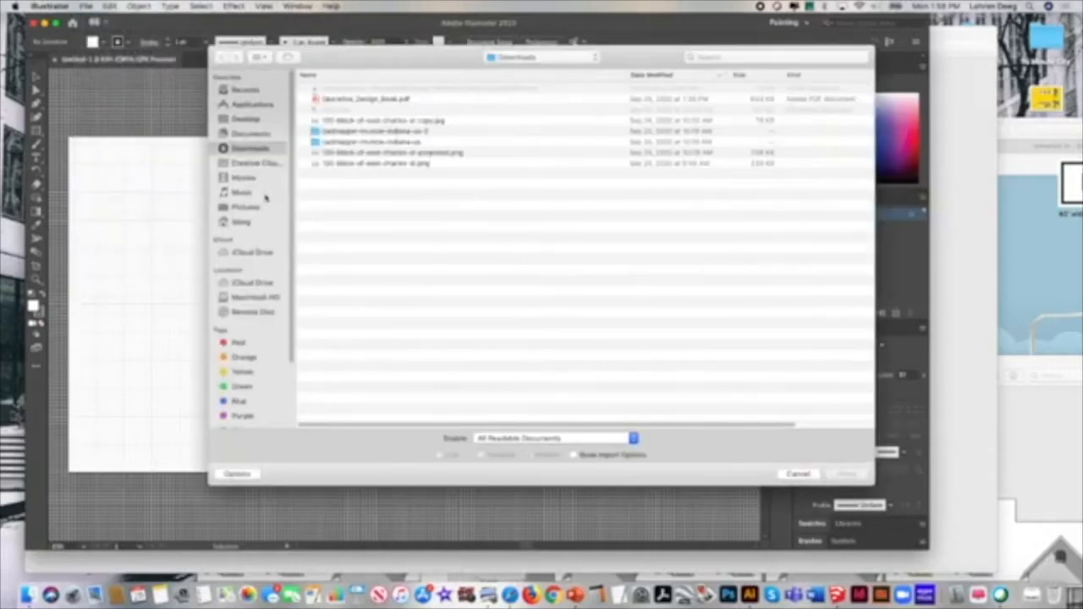
left_click(251, 119)
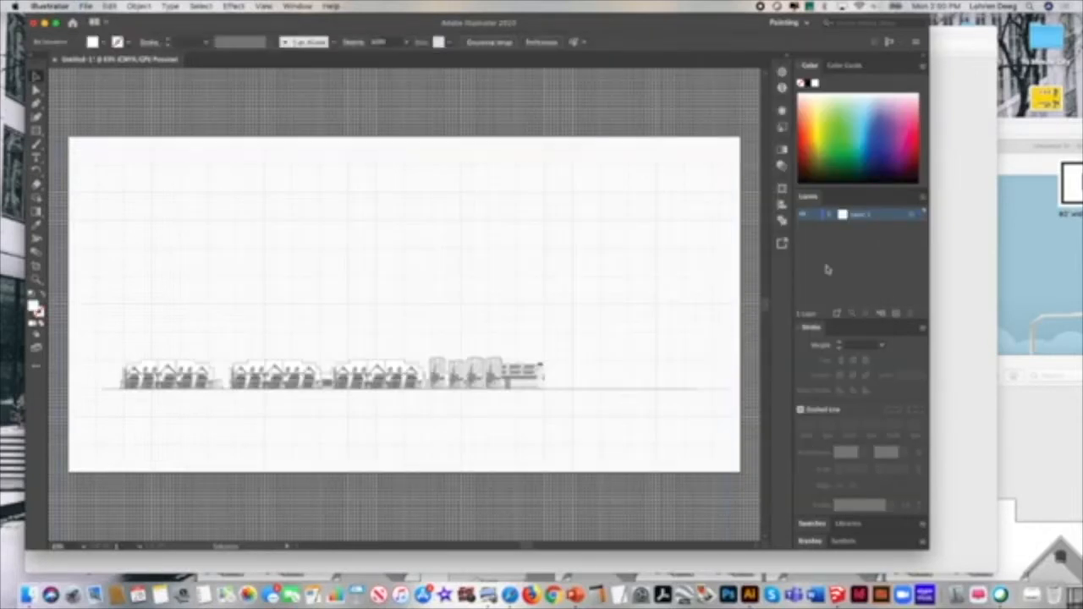
Step: Select the placed street elevation image and nudge it slightly up and to the right on the artboard
left_click(828, 267)
left_click(862, 234)
left_click(522, 373)
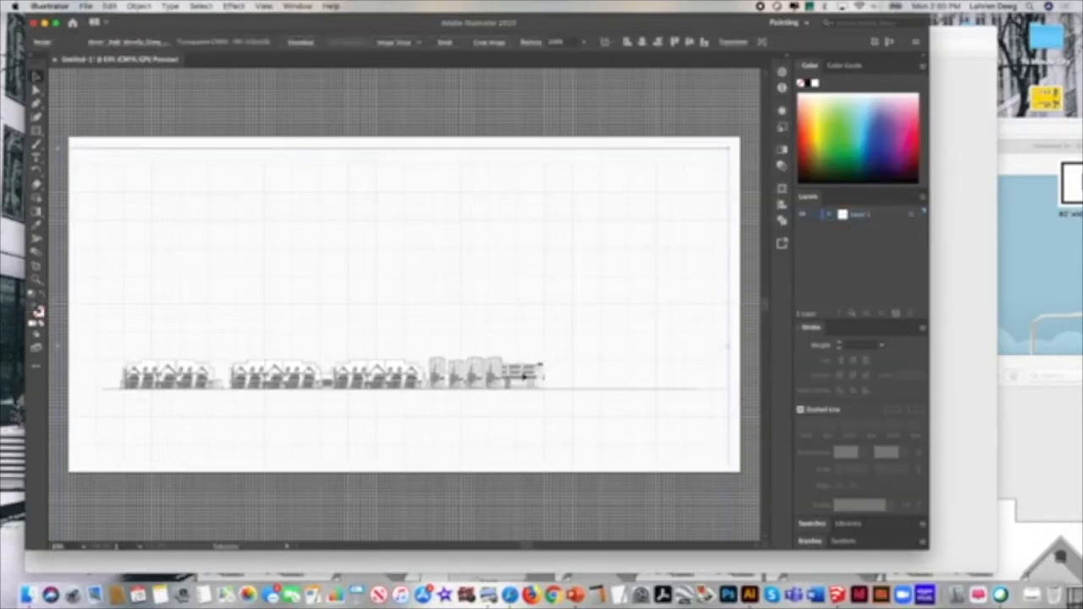
left_click(39, 280)
left_click_drag(162, 345, 264, 327)
left_click(38, 86)
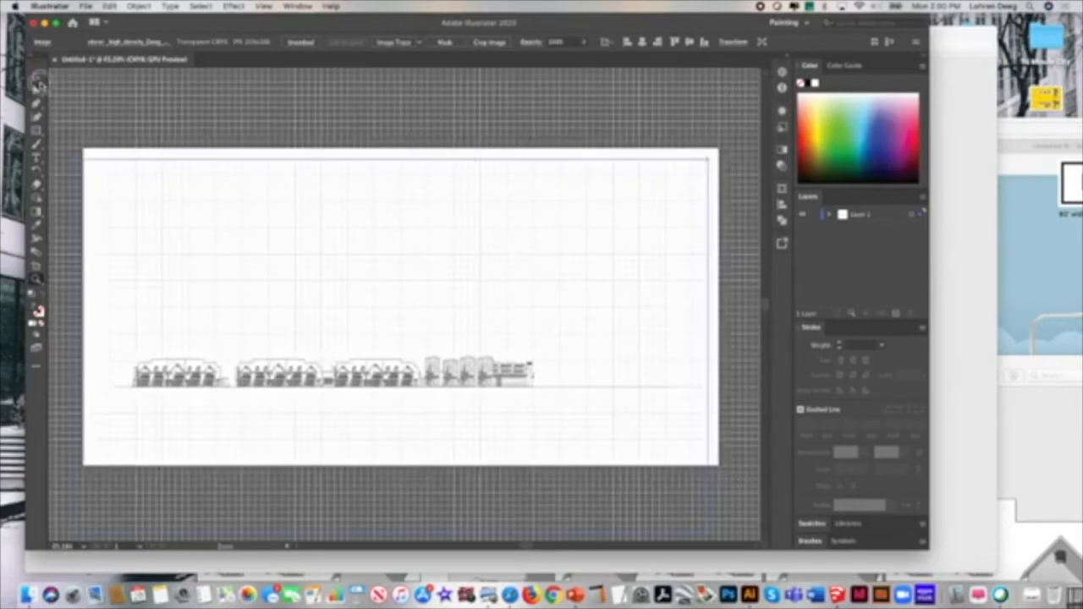
left_click(204, 370)
left_click_drag(199, 378, 199, 375)
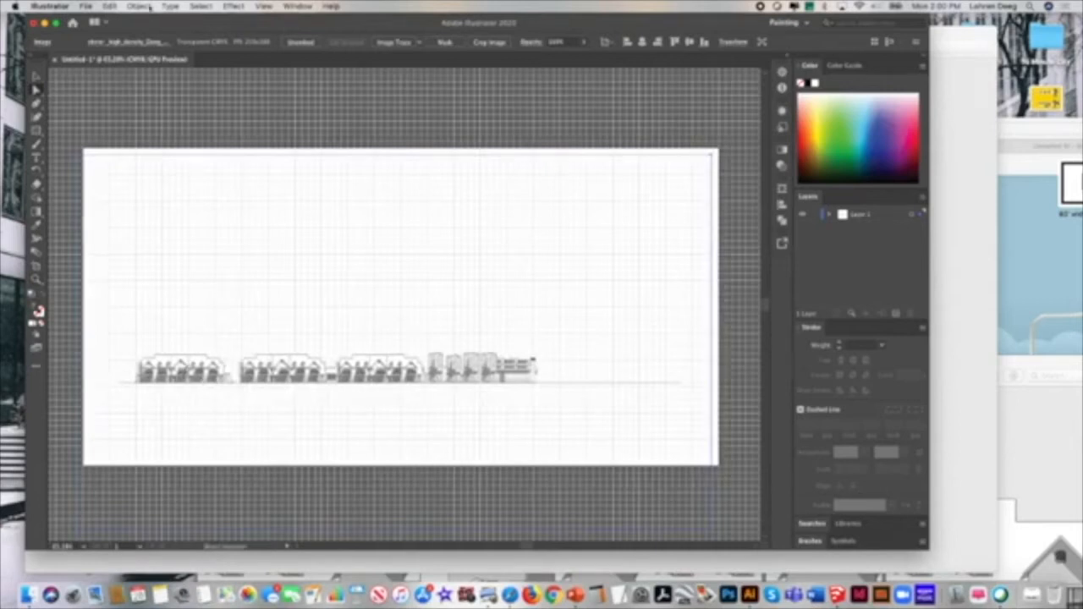
Step: Lock the placed street elevation image and test that it cannot be selected or moved
left_click(149, 8)
mouse_move(167, 81)
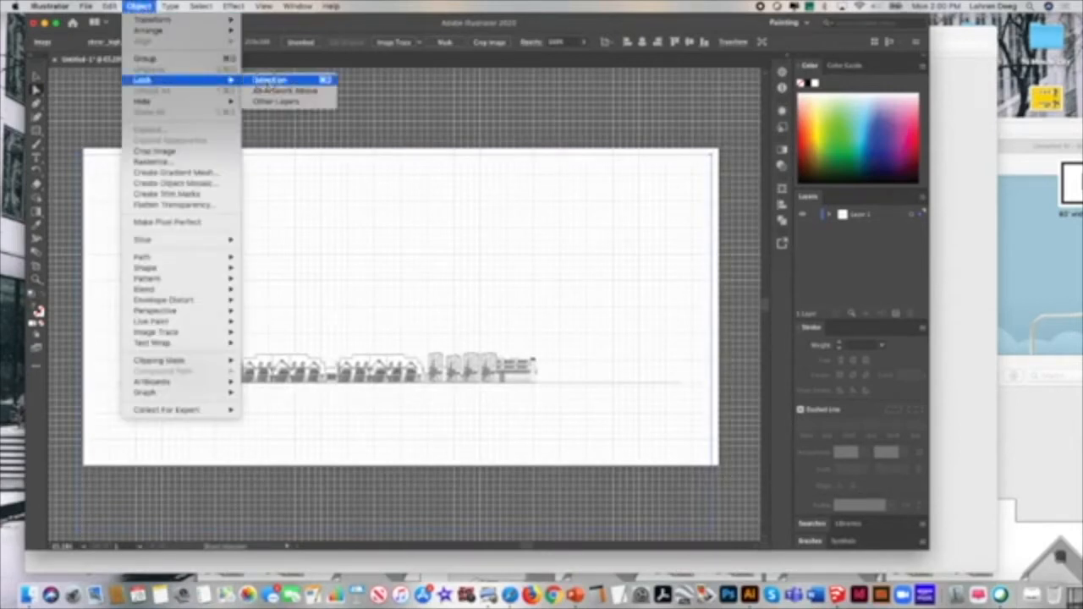
left_click(270, 79)
left_click(479, 299)
left_click(458, 366)
left_click(468, 385)
left_click_drag(469, 385, 462, 353)
Step: Rename Layer 1, which holds the locked street elevation image
left_click(885, 214)
double_click(865, 214)
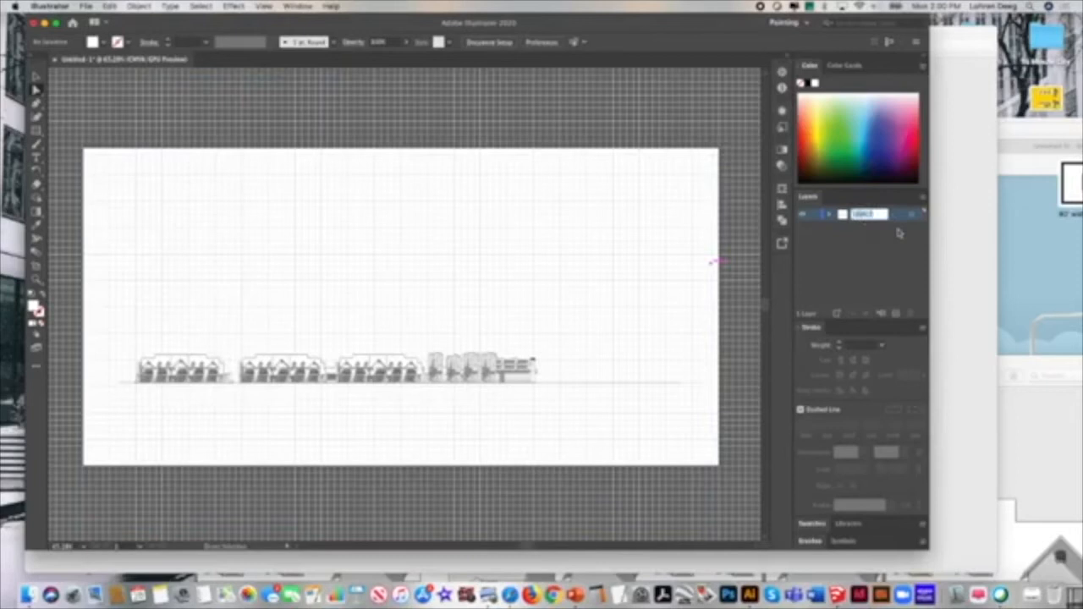
type("text")
left_click(866, 250)
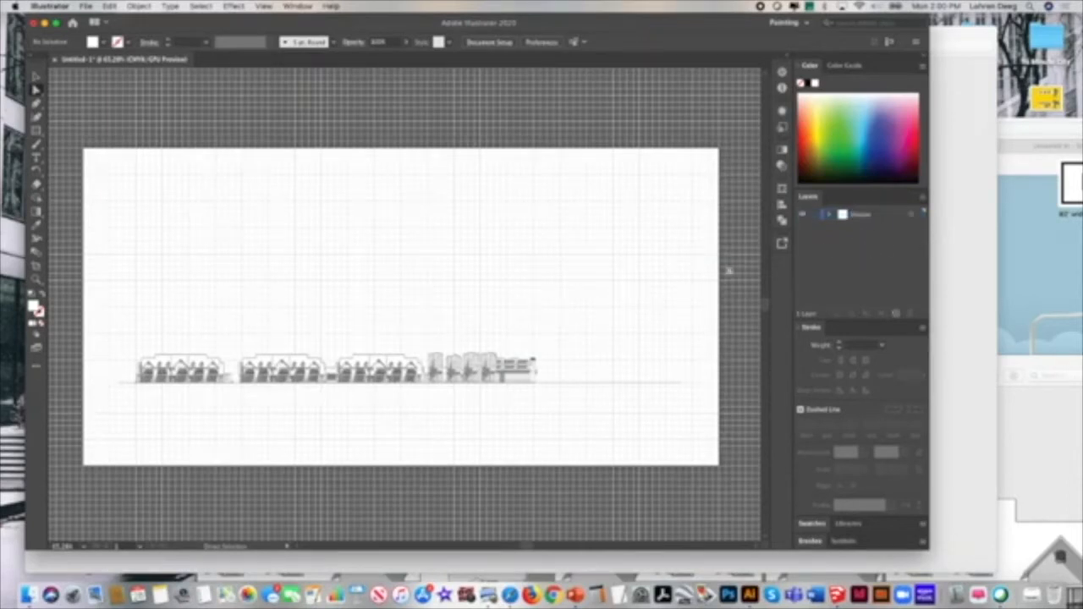
Step: Create a new layer named Fill above the layer holding the locked street elevation image
left_click(922, 197)
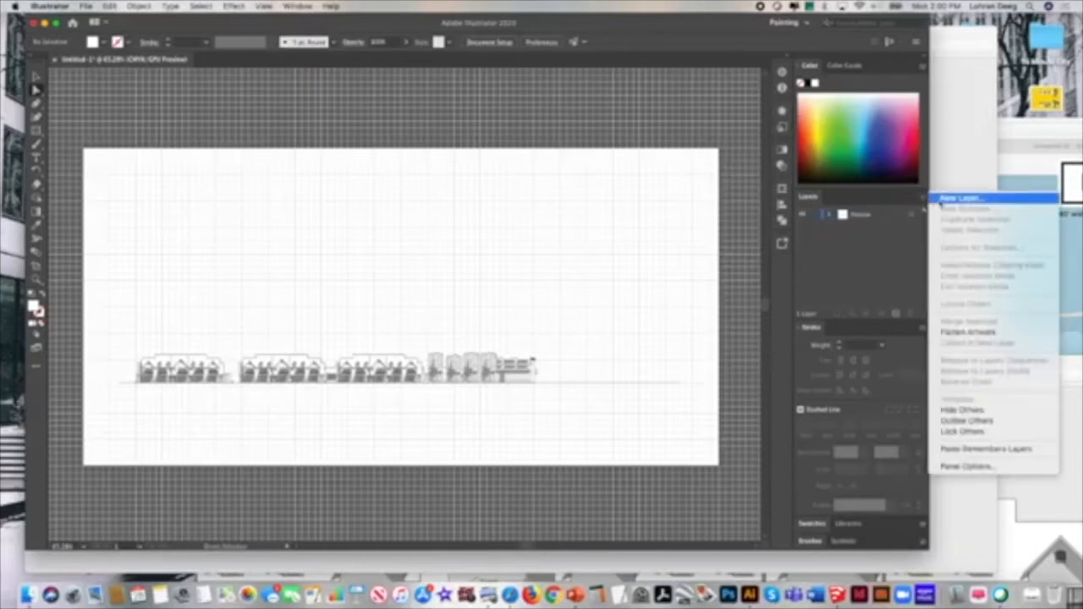
left_click(940, 201)
type("co")
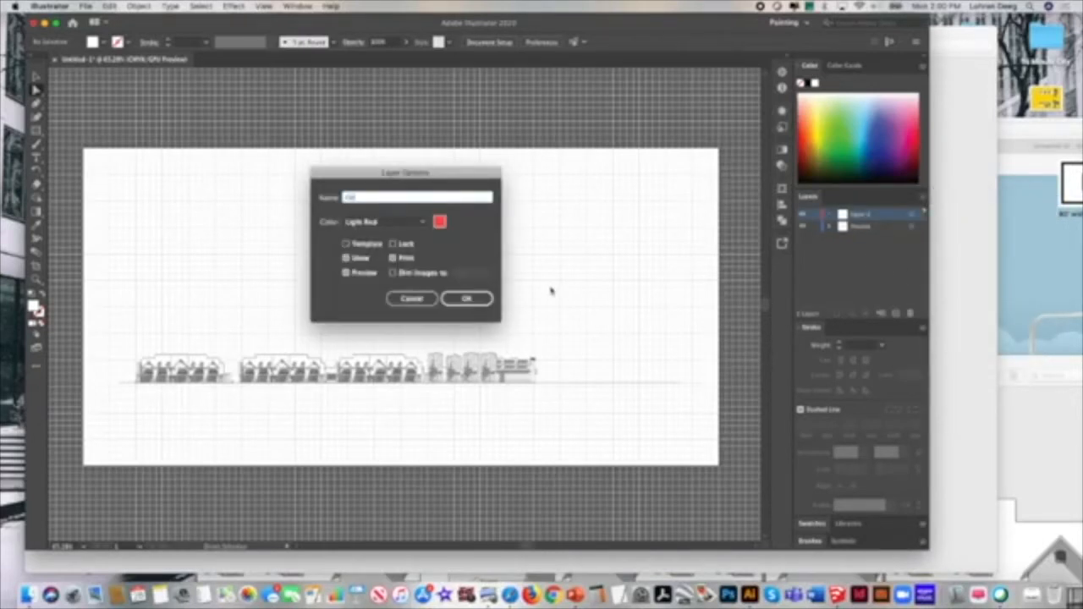
left_click(475, 302)
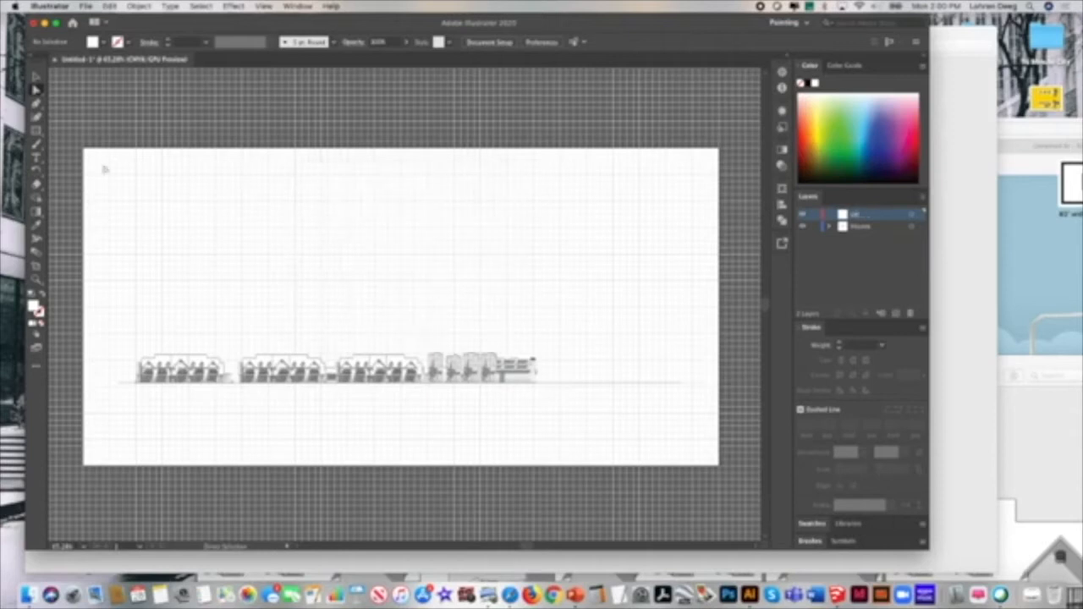
Step: Draw a rectangle across the full artboard width from the ground line down to the artboard's lower edge and fill it medium grey
left_click(35, 130)
left_click_drag(89, 382, 718, 463)
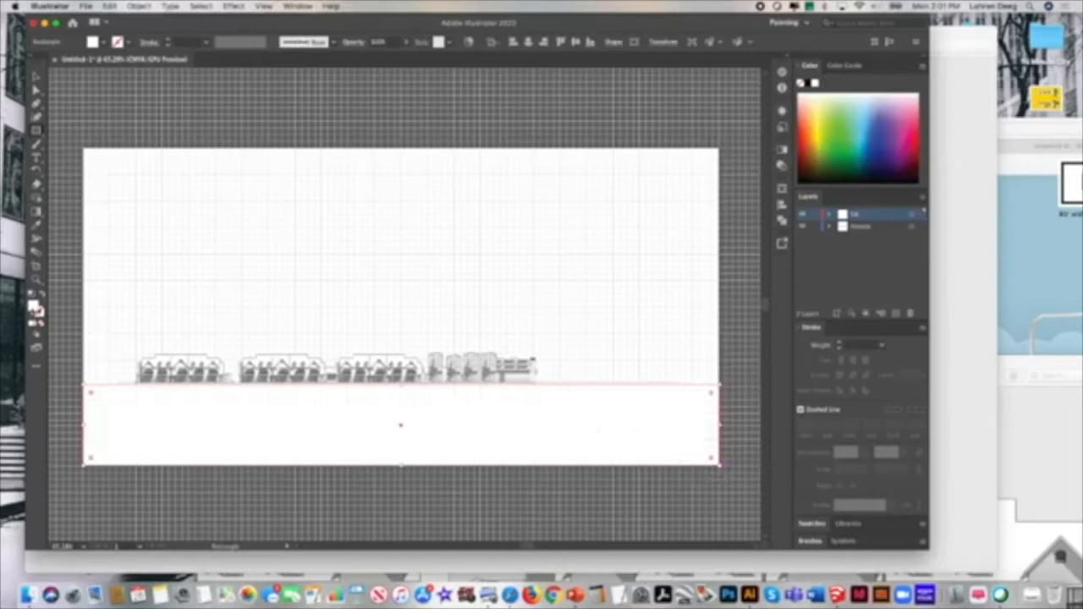
double_click(36, 309)
left_click_drag(304, 256, 261, 251)
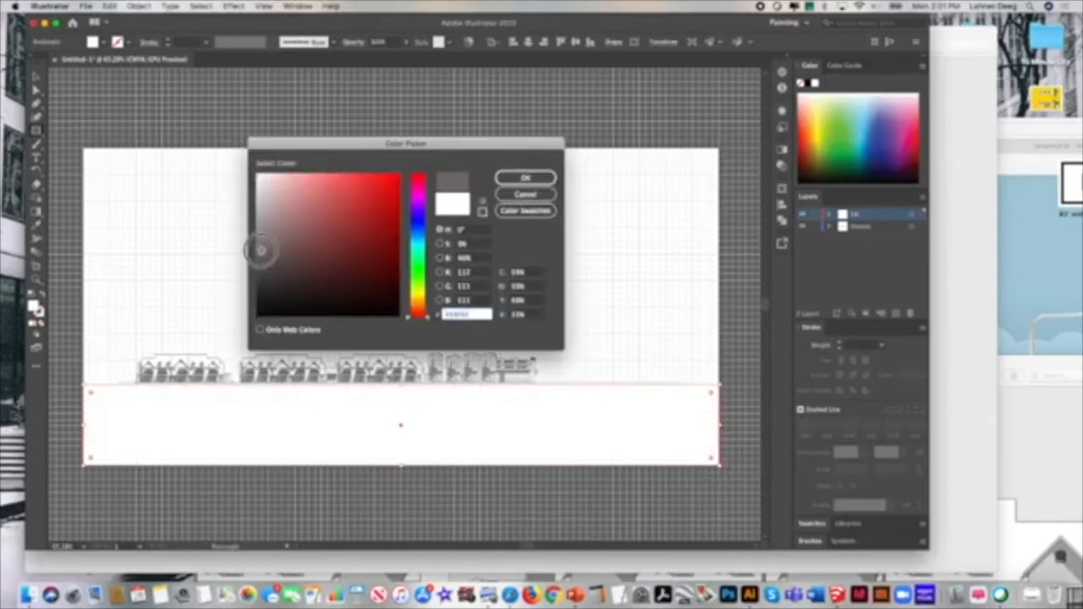
left_click(524, 178)
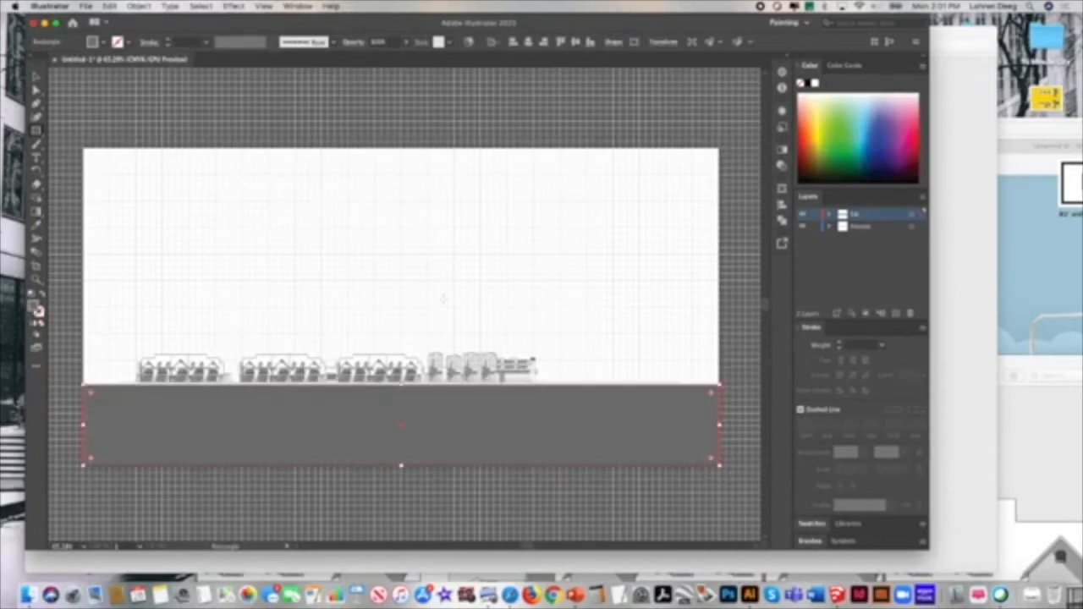
Step: Lower the upper edge of the grey ground rectangle slightly below the ground line of the elevation
left_click(37, 75)
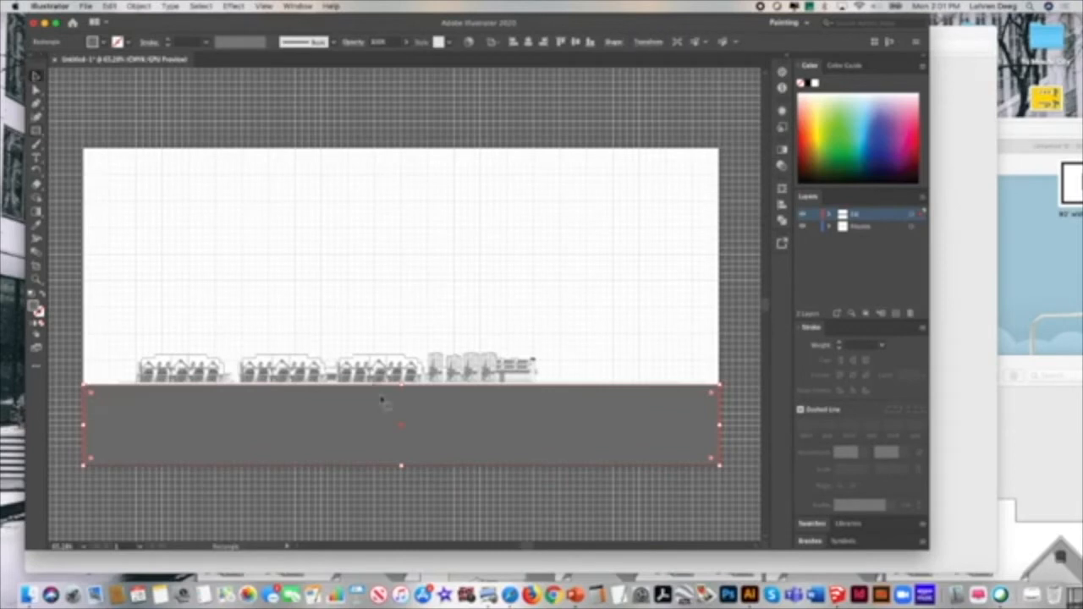
left_click_drag(399, 386, 401, 390)
left_click(745, 358)
left_click(666, 417)
left_click(748, 358)
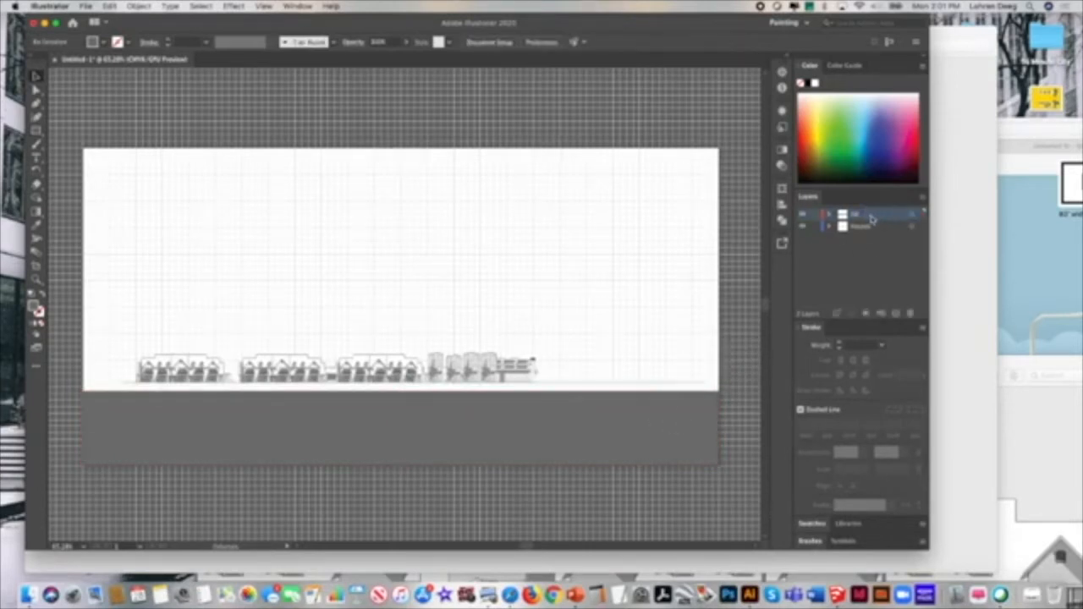
Step: Create a new layer named Cut Line above the Fill layer
left_click(923, 199)
left_click(954, 198)
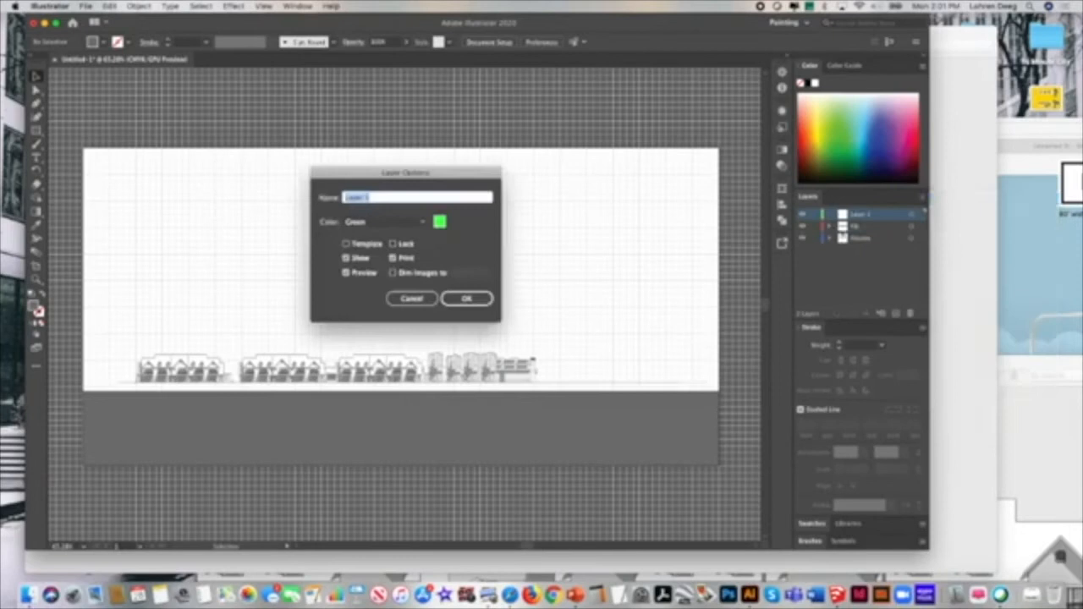
type("Grd Line")
left_click(459, 301)
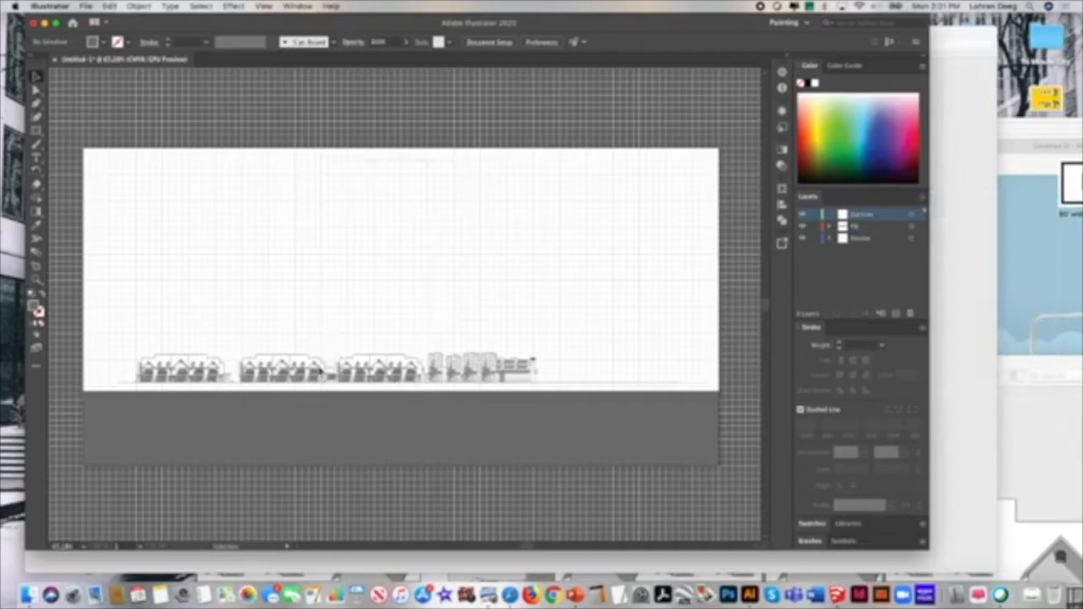
Step: Draw the ground profile on the Cut Line layer with the Pen tool, stepping down past the buildings and ending in a V-shaped dip
left_click(171, 410)
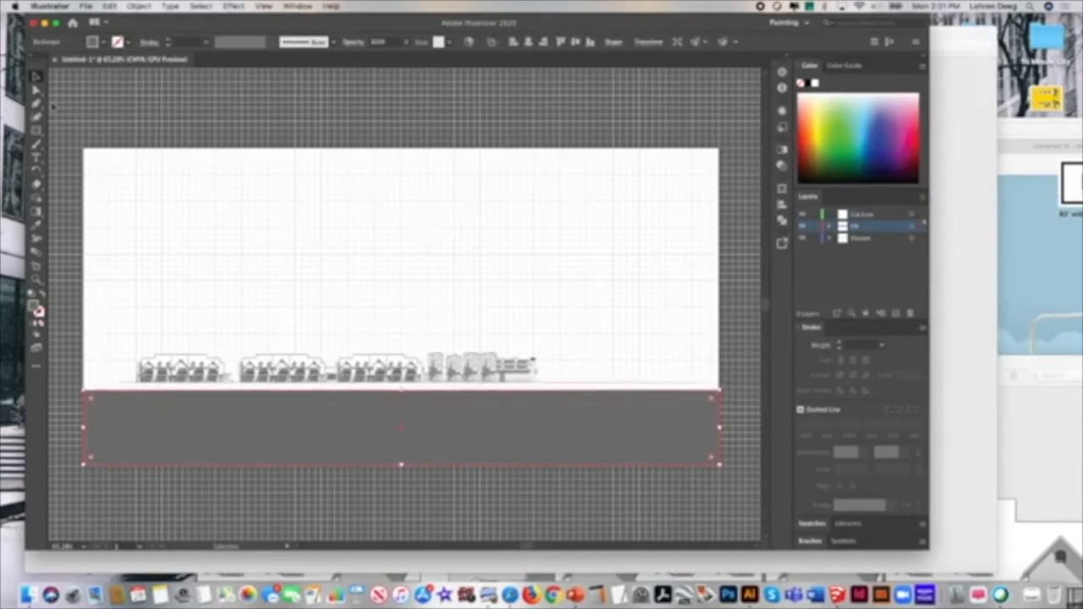
left_click(37, 104)
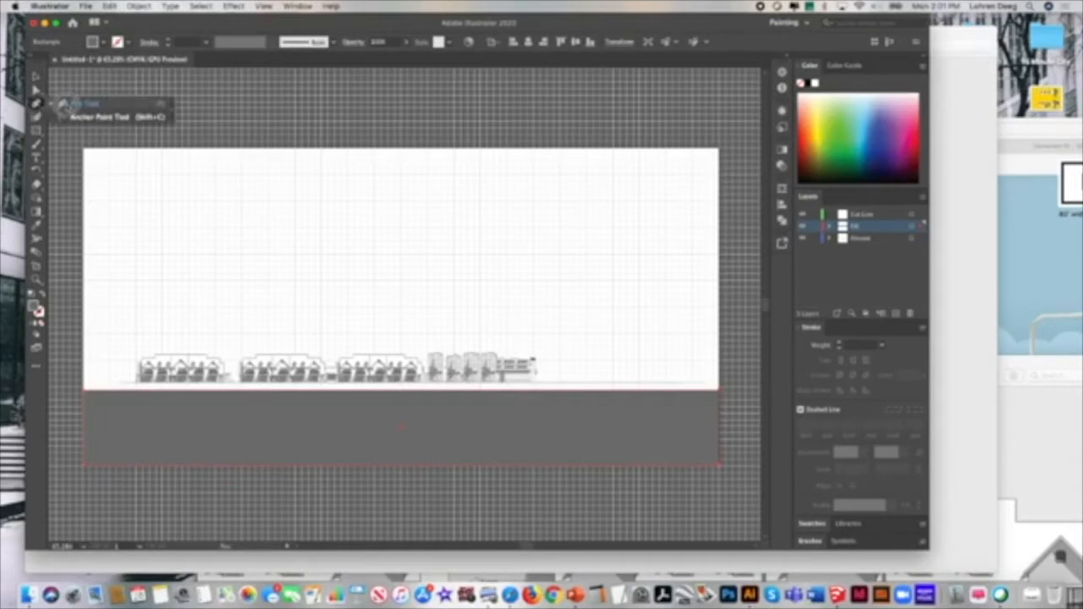
left_click(36, 116)
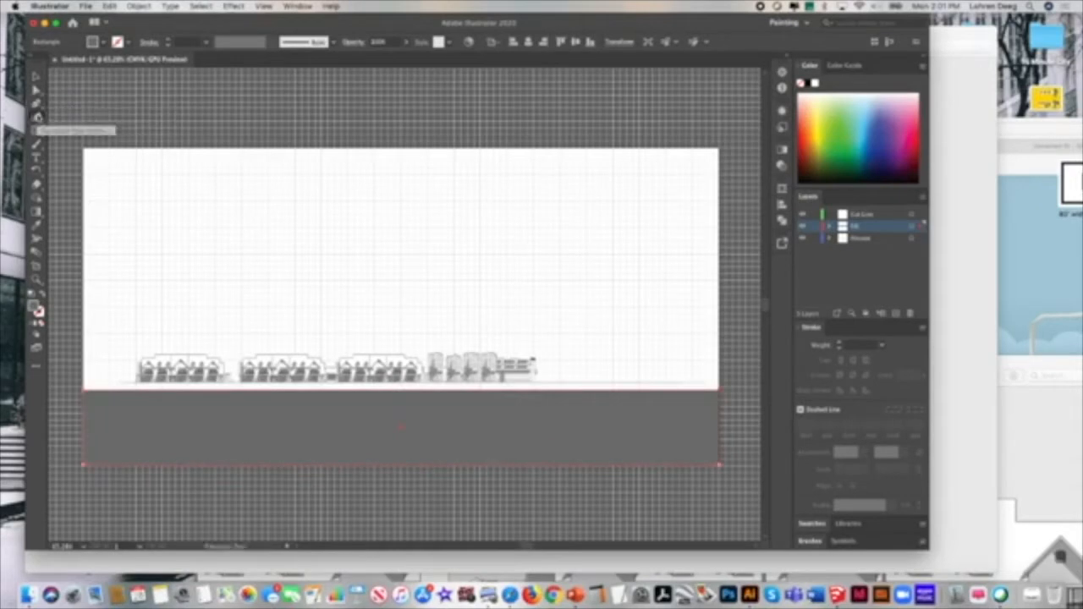
left_click(37, 103)
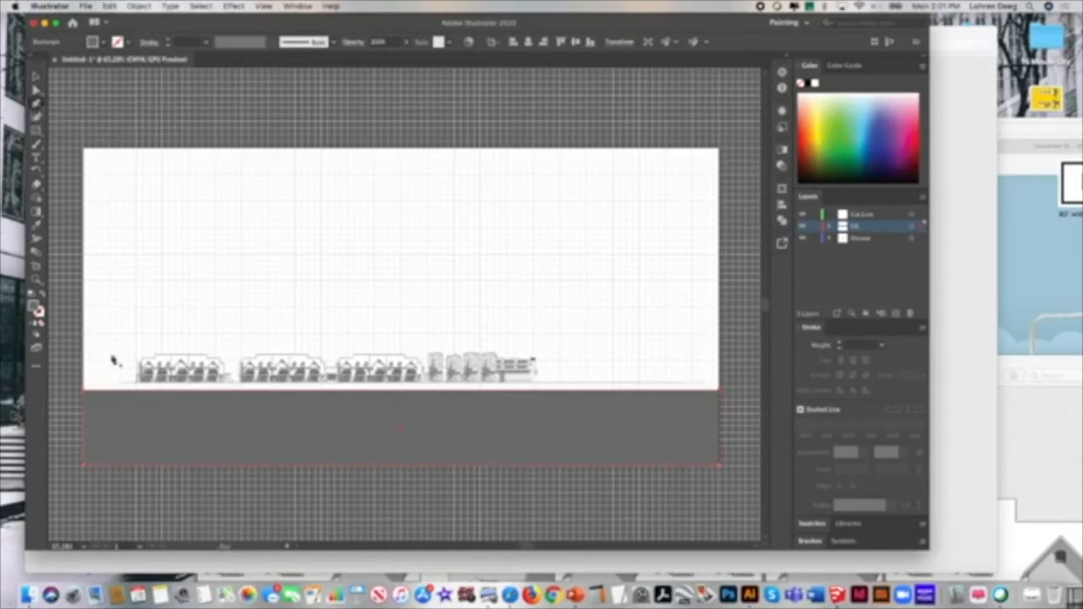
left_click(854, 215)
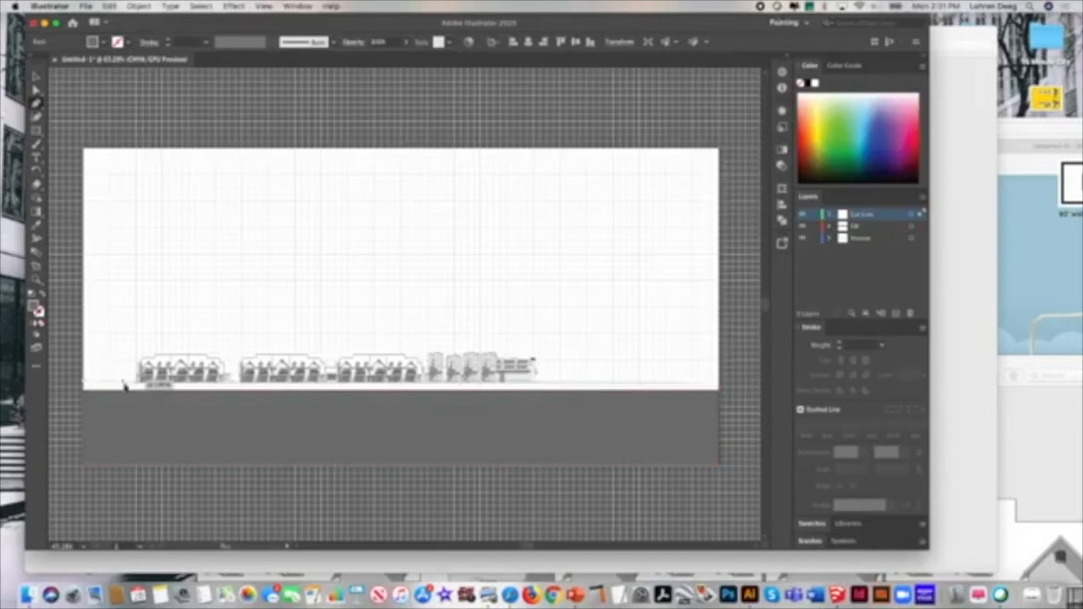
left_click(124, 385)
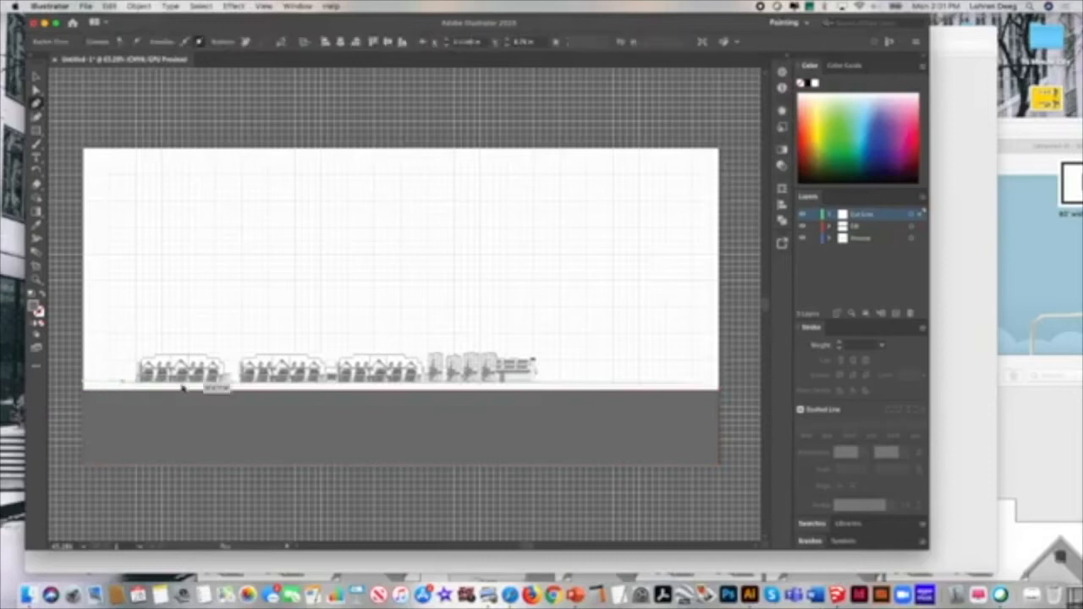
left_click(139, 382)
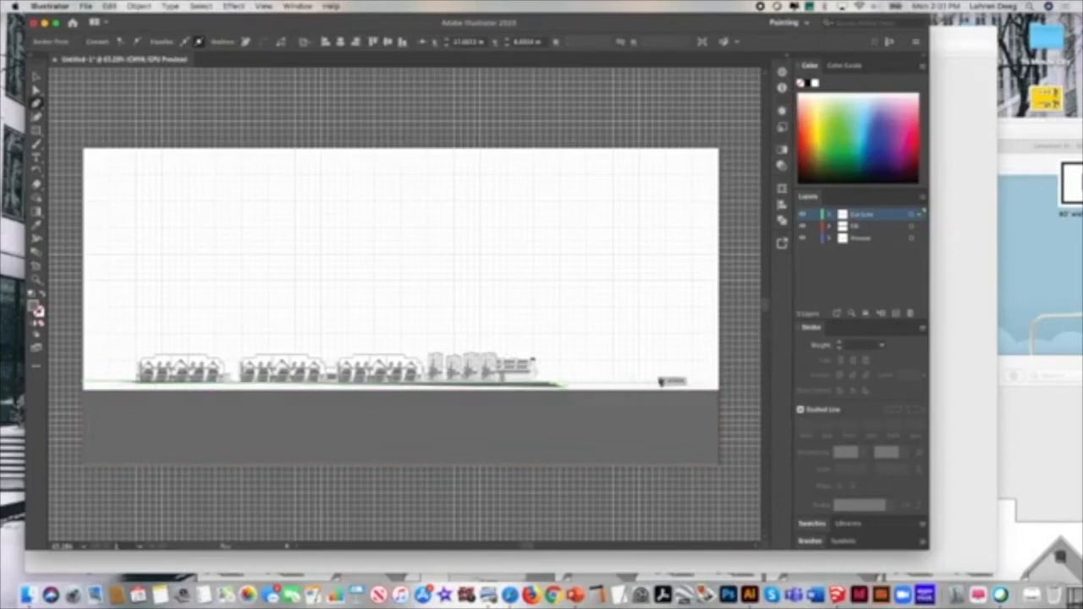
left_click(698, 390)
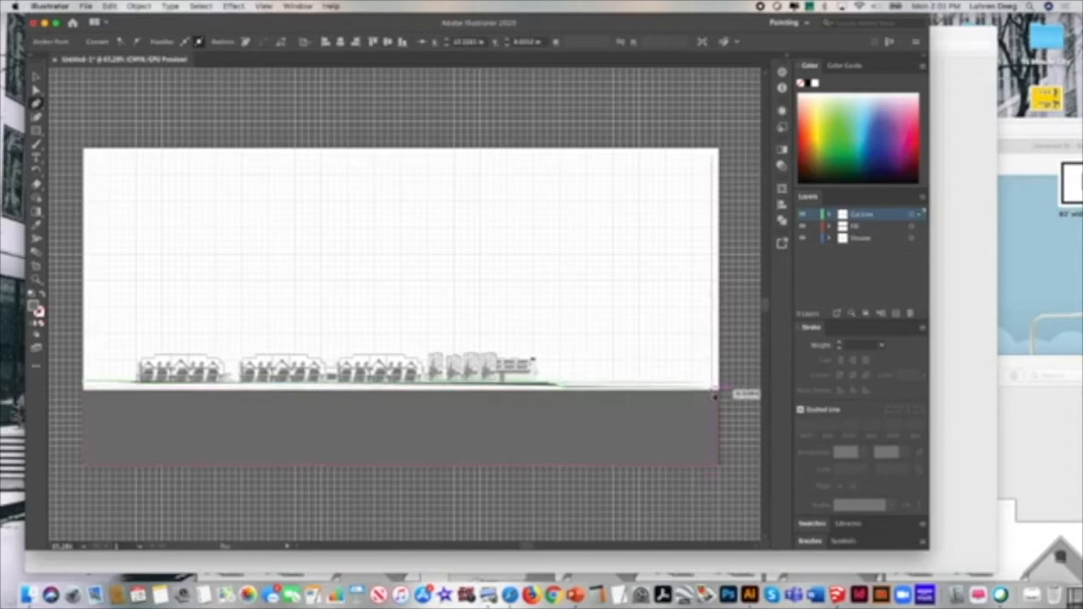
left_click(712, 397)
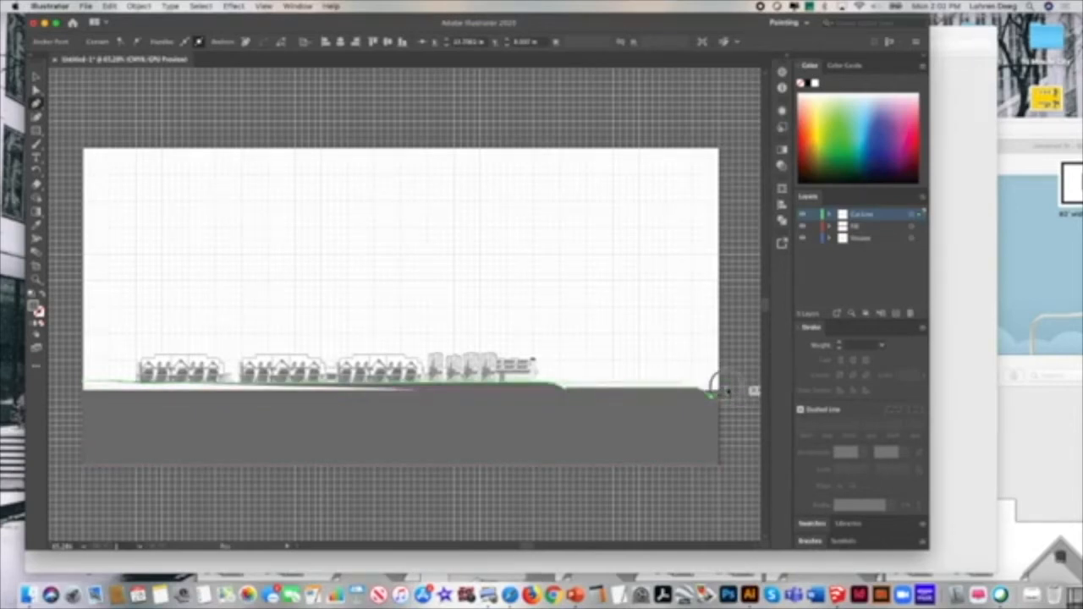
left_click(723, 387)
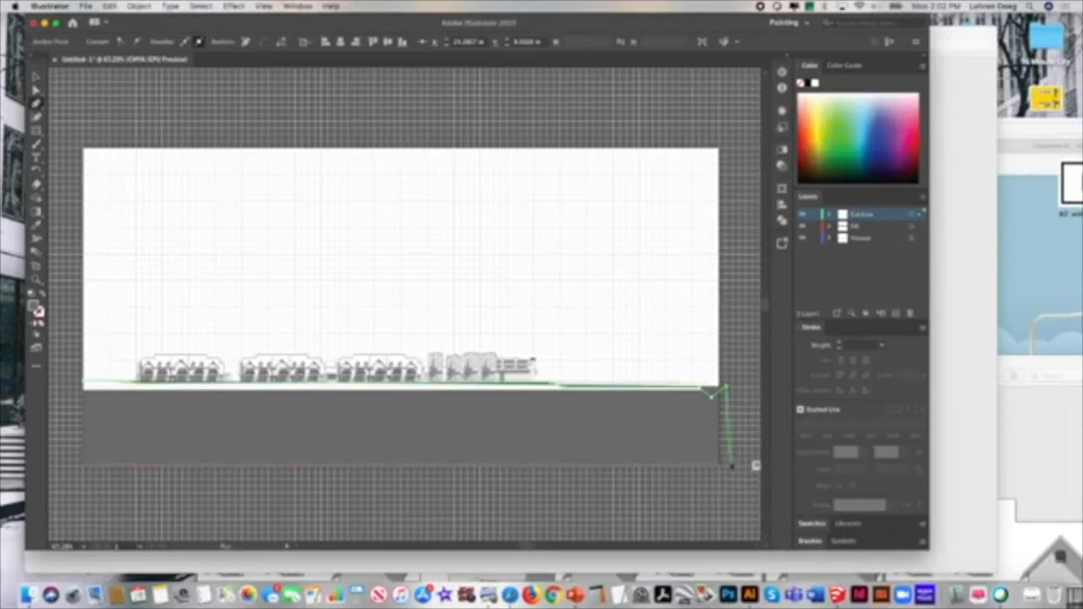
key("Escape")
left_click(37, 79)
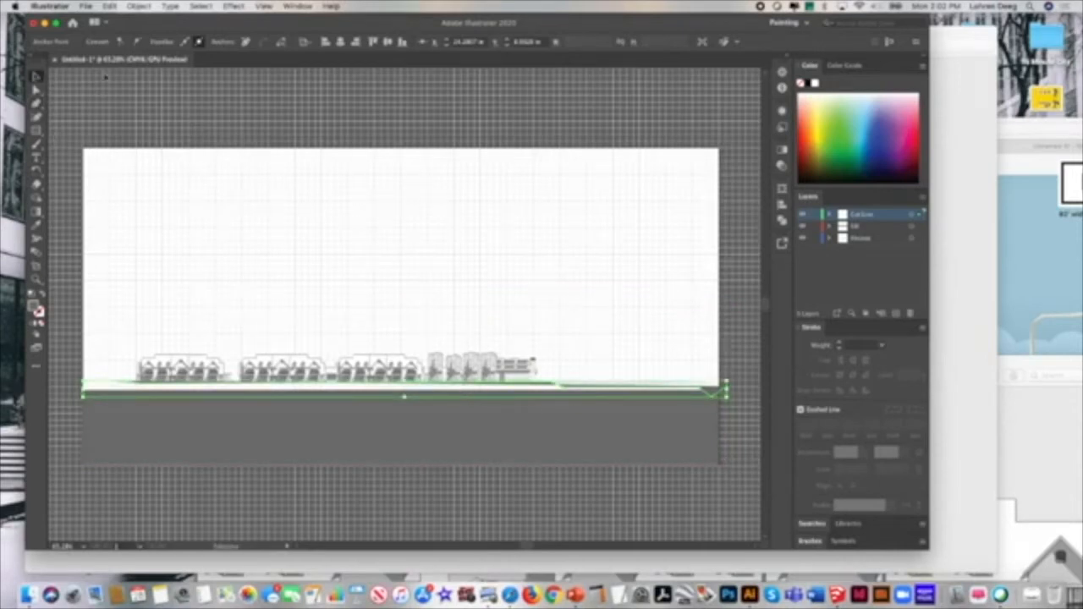
Step: Set the stroke weight of the ground profile path to 20 pt
left_click_drag(195, 22, 188, 23)
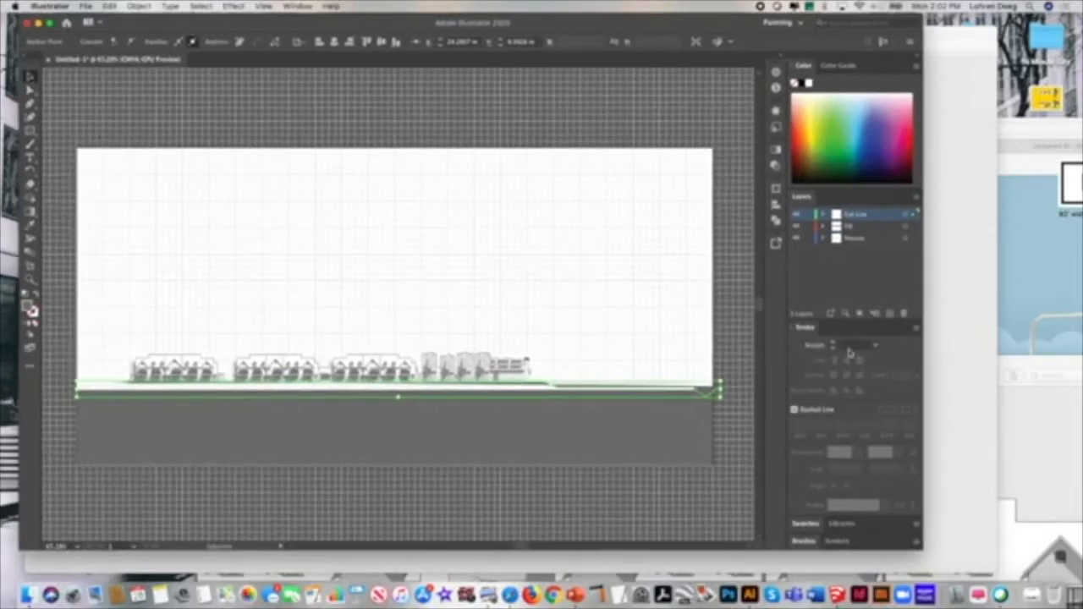
left_click(874, 345)
left_click(895, 284)
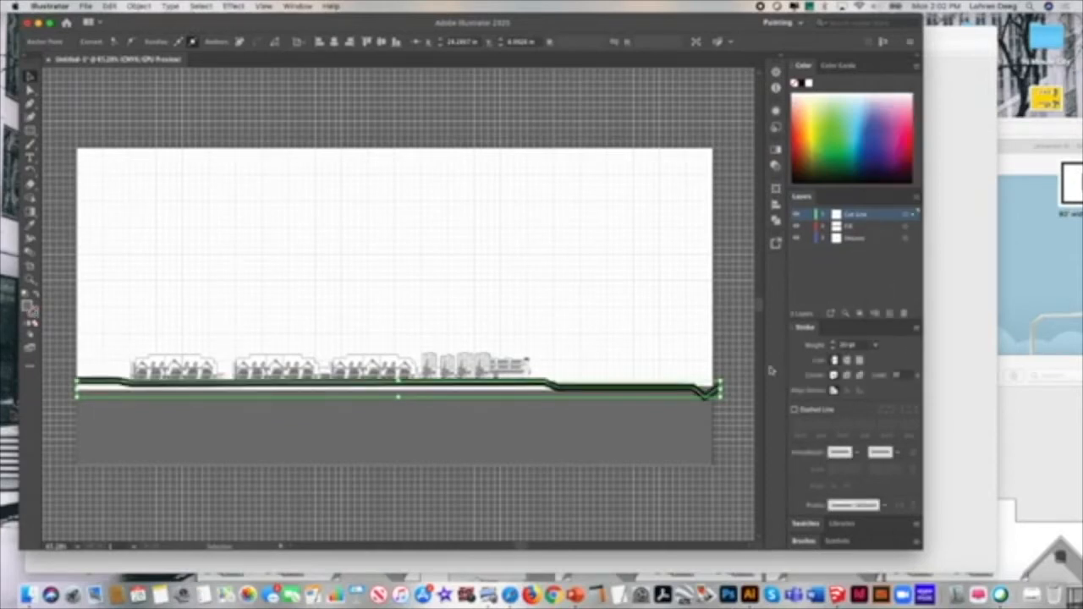
left_click(147, 113)
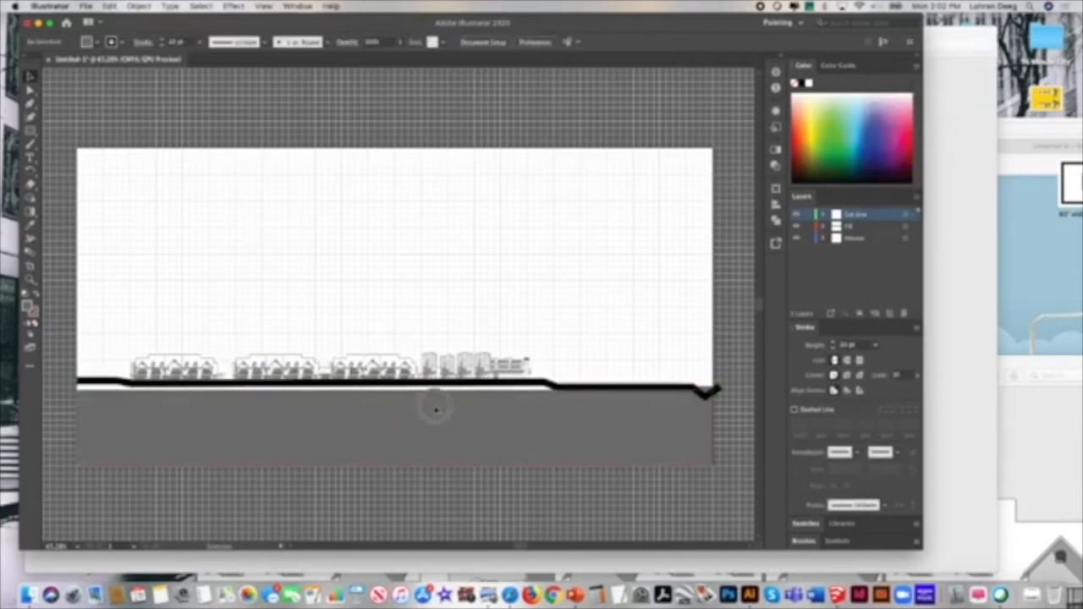
Step: Delete the grey ground rectangle from the Fill layer
left_click(440, 416)
left_click(612, 423)
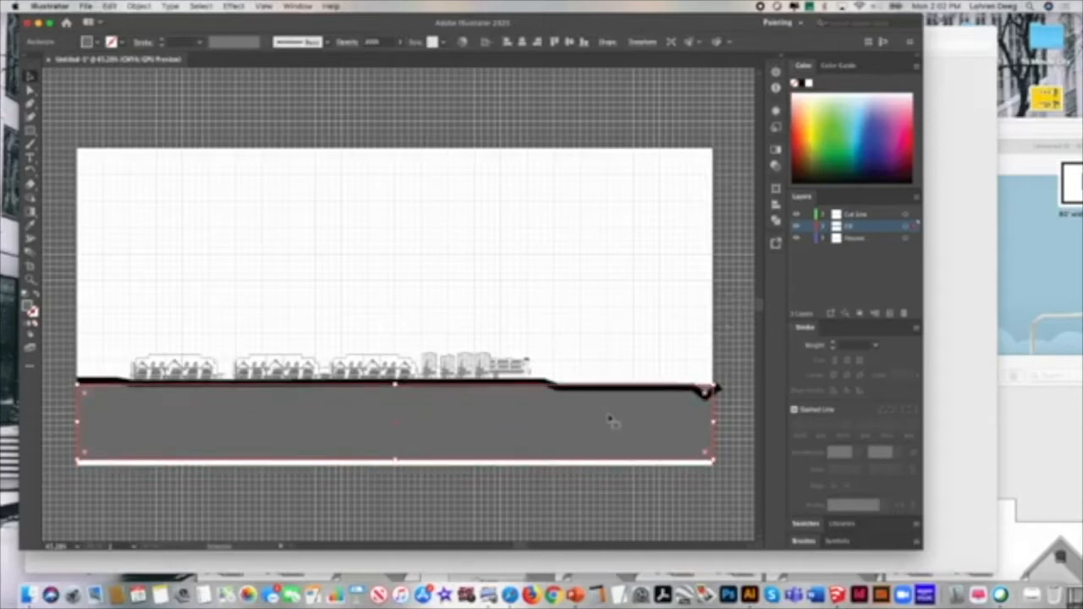
left_click(719, 368)
left_click(688, 437)
key("Delete")
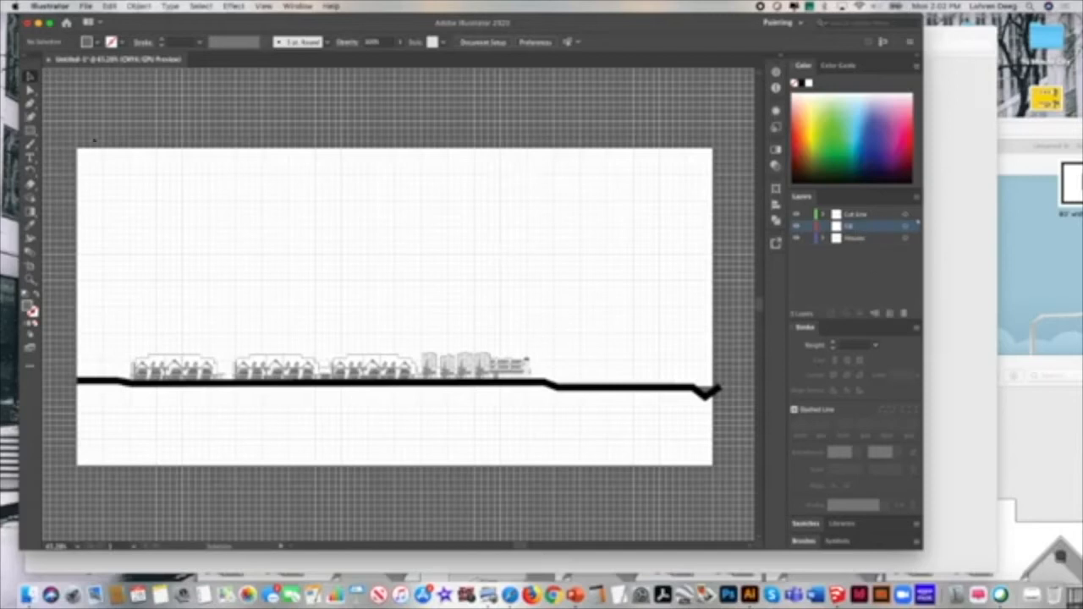
Step: Draw a closed grey ground shape on the Fill layer with the Pen tool, tracing the cut line and enclosing the area down past the artboard edge
left_click(31, 103)
left_click(136, 385)
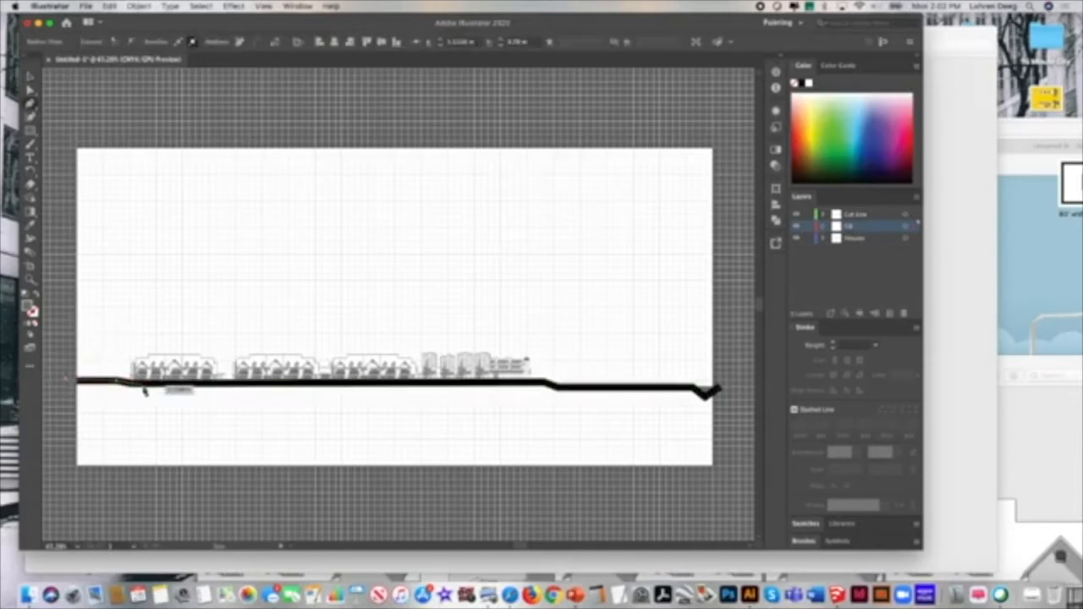
left_click(132, 384)
left_click(544, 383)
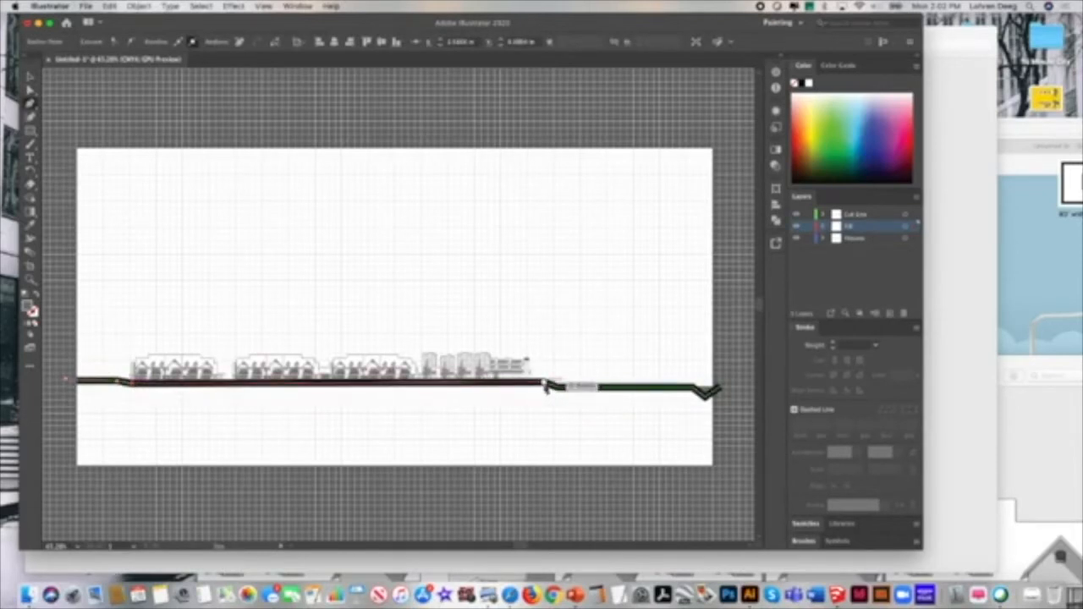
left_click(560, 387)
left_click(693, 388)
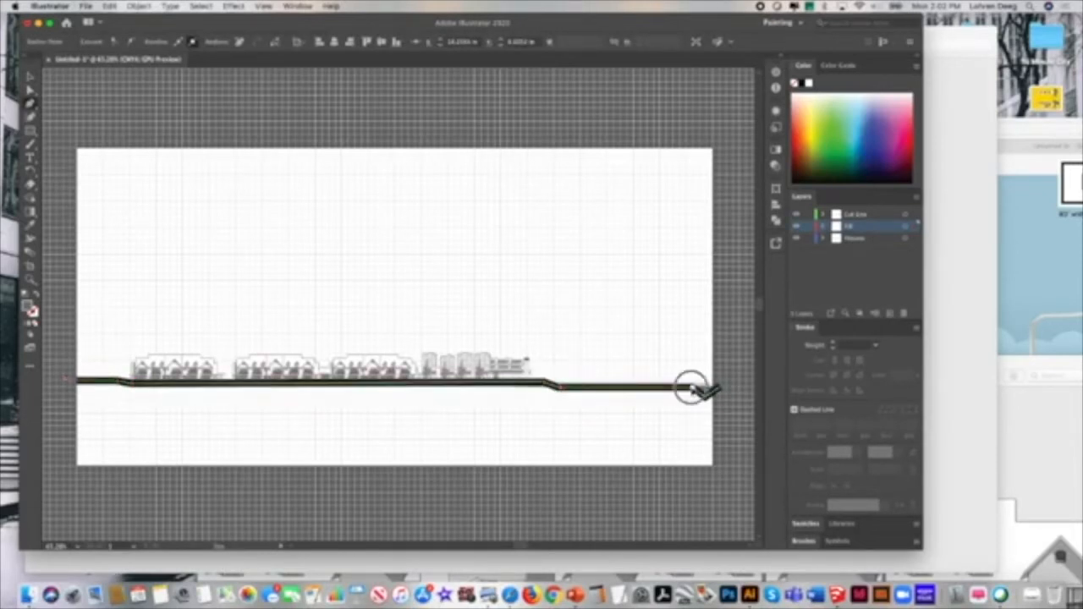
left_click(705, 397)
left_click(721, 390)
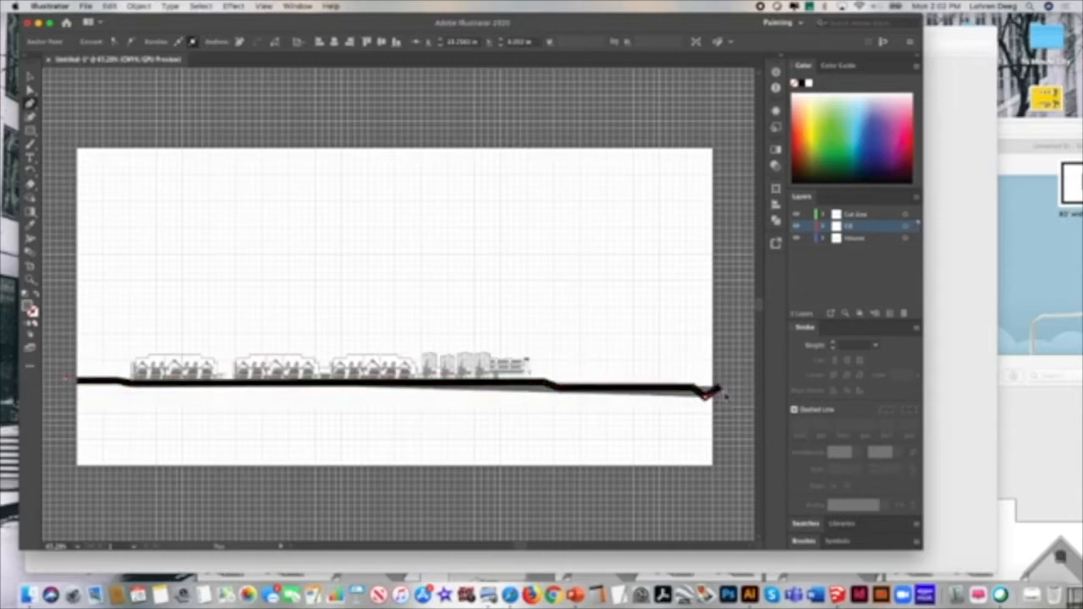
left_click(724, 466)
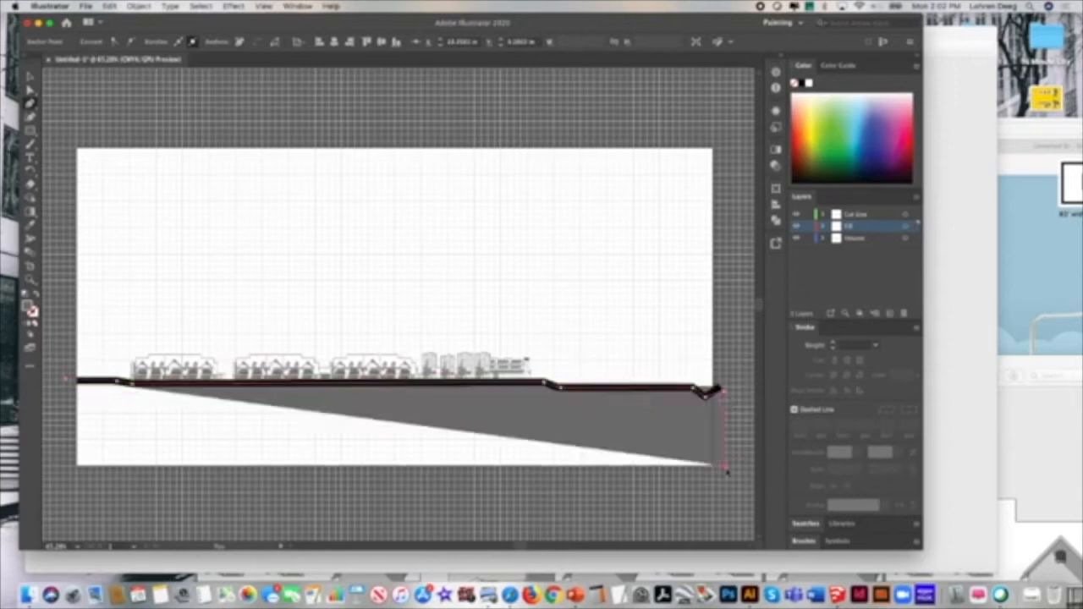
left_click(66, 471)
left_click(67, 380)
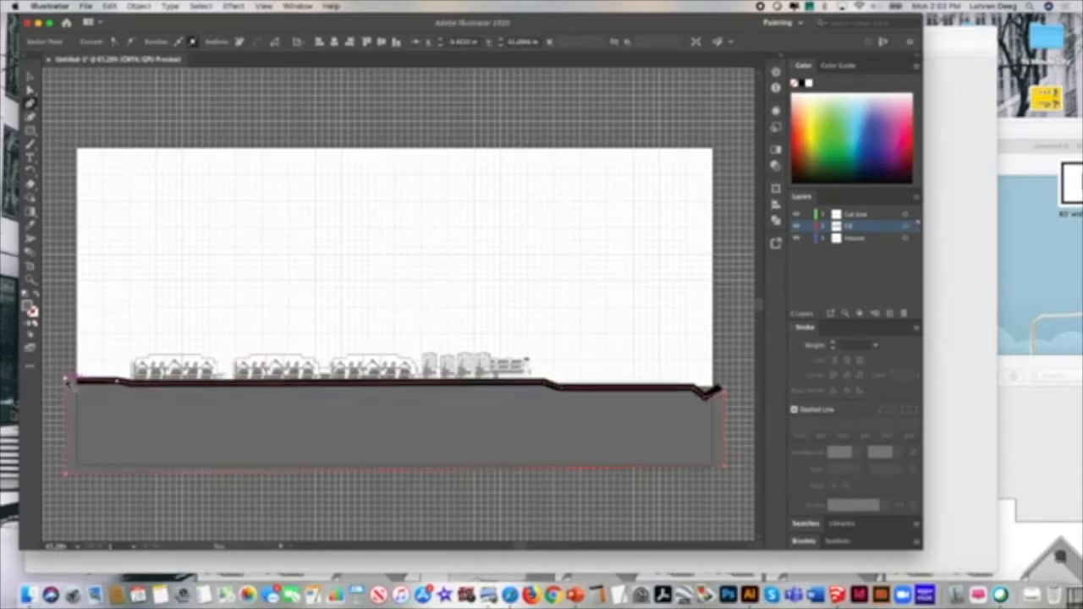
key("v")
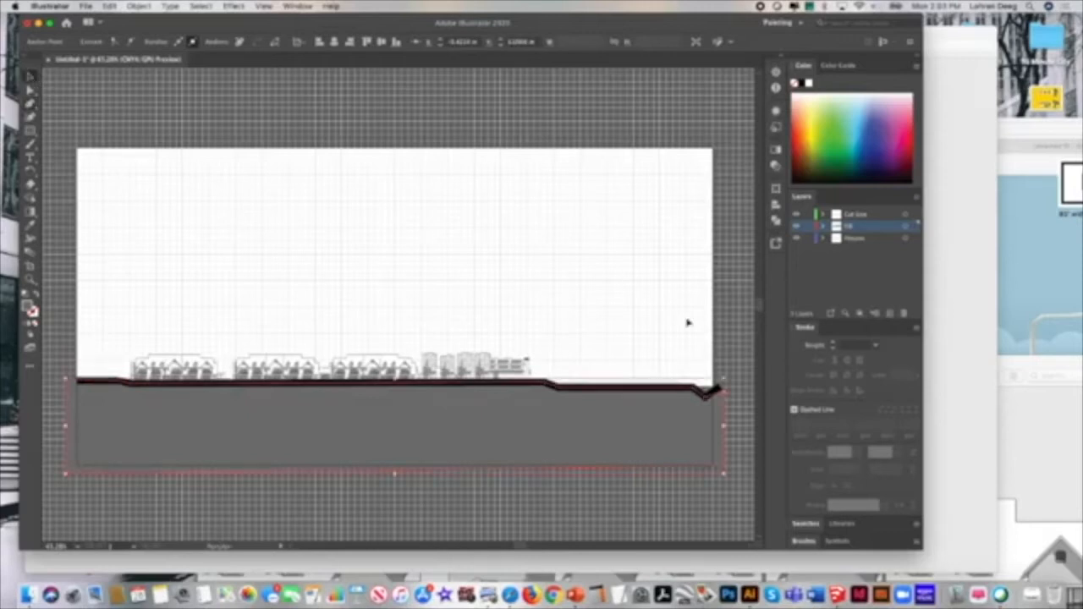
left_click(747, 343)
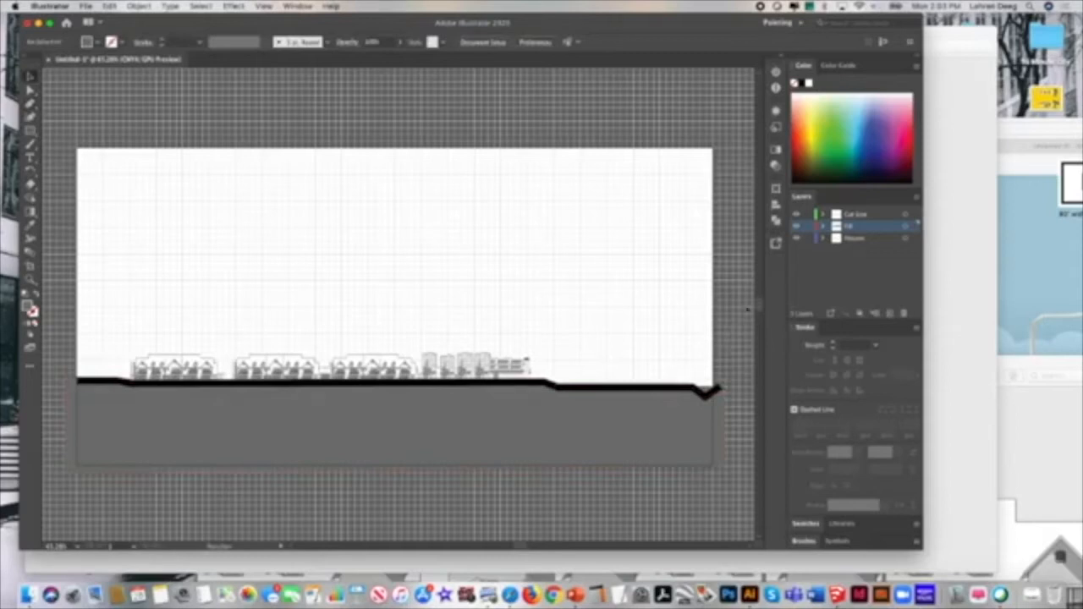
Step: Fit the artboard to the artwork bounds
left_click(140, 6)
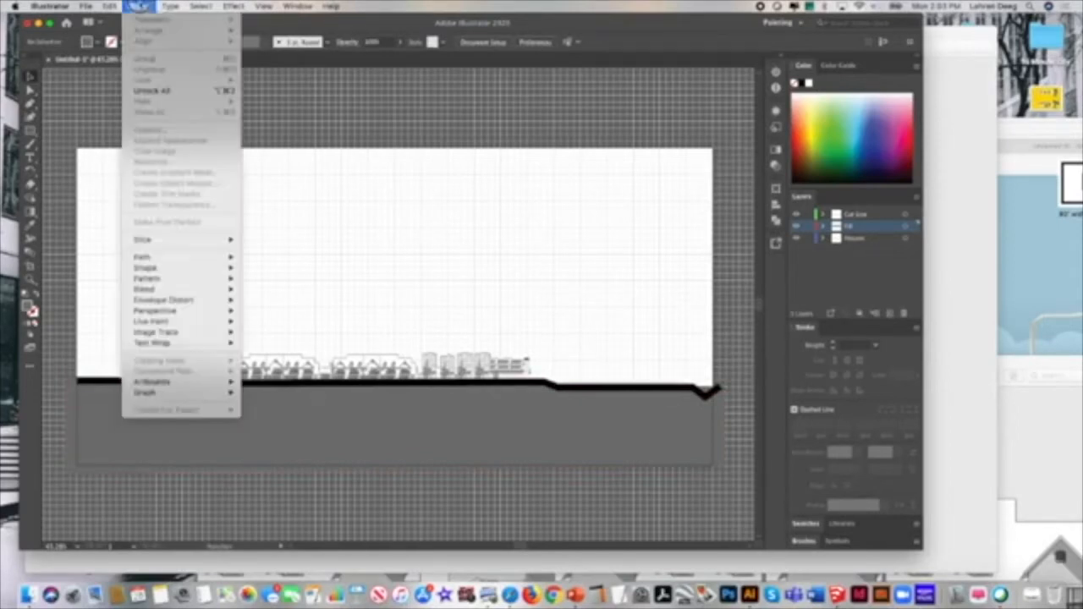
mouse_move(189, 381)
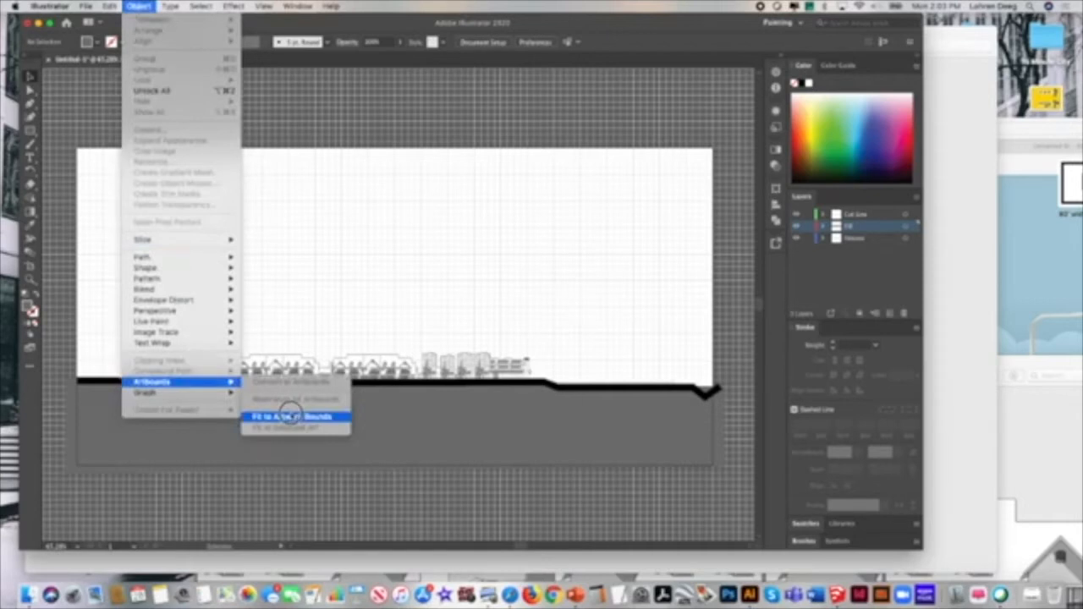
left_click(291, 415)
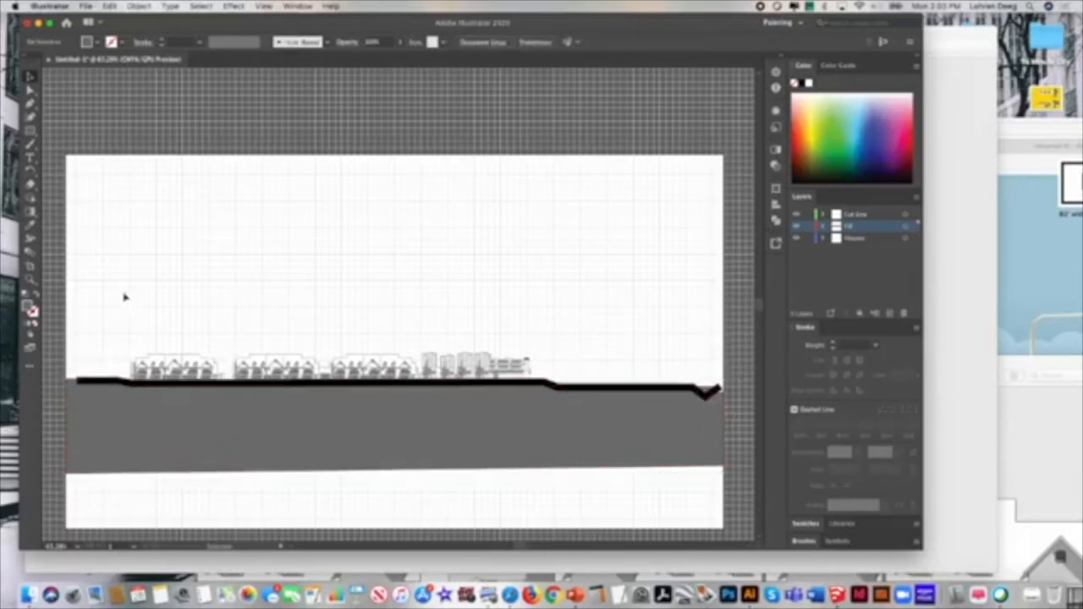
Step: Remove the fill from the ground profile path on the Cut Line layer, keeping its black stroke
left_click(30, 278)
left_click_drag(729, 368, 706, 293)
key("v")
left_click(635, 415)
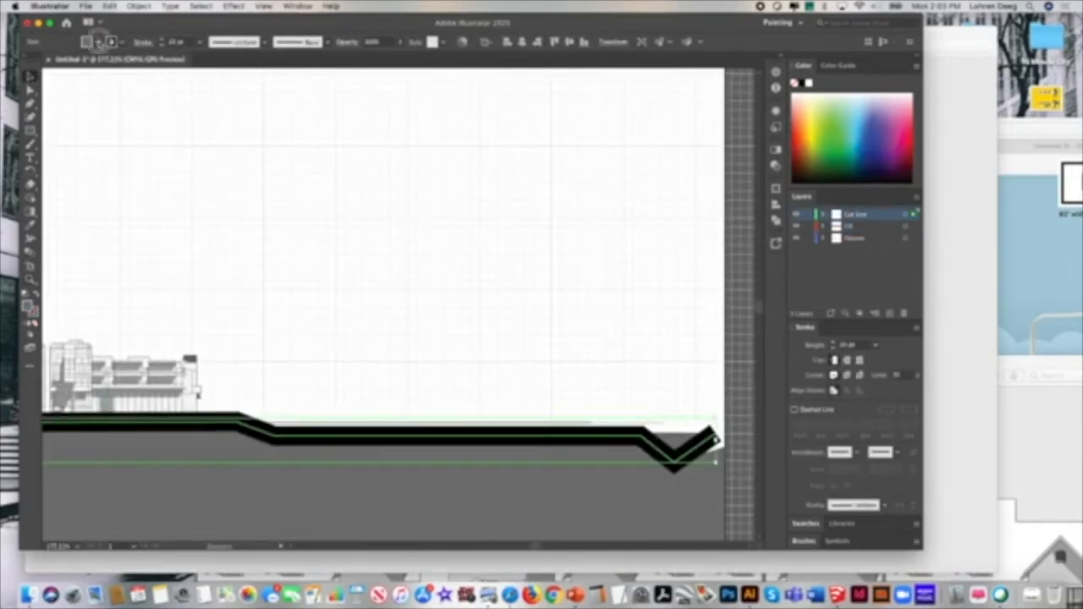
left_click(111, 42)
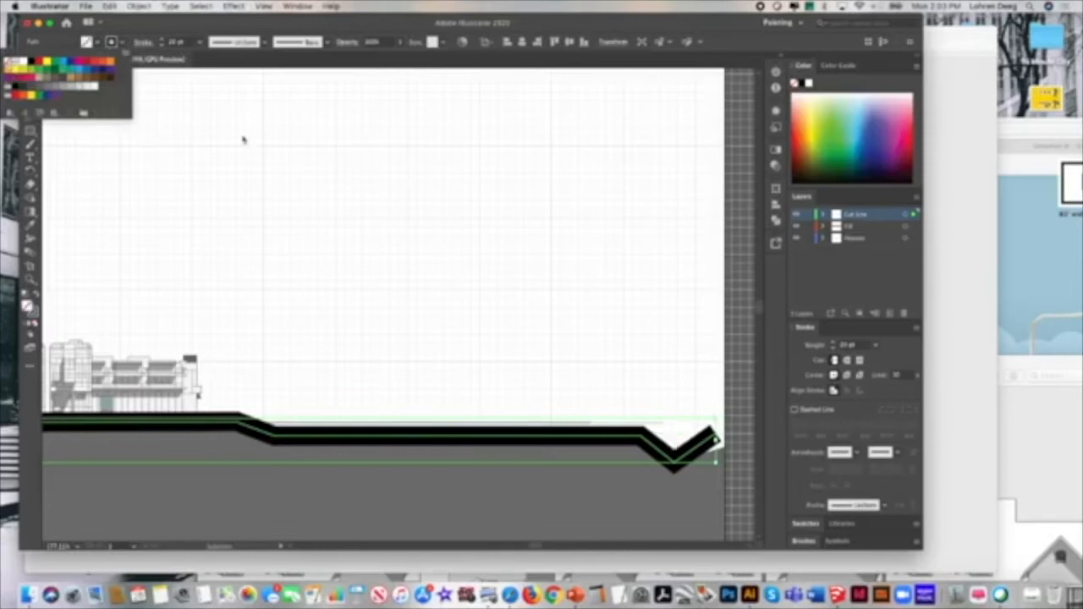
left_click(756, 407)
Step: Select the grey ground shape on the Fill layer near its end by the V-shaped dip
left_click(718, 482)
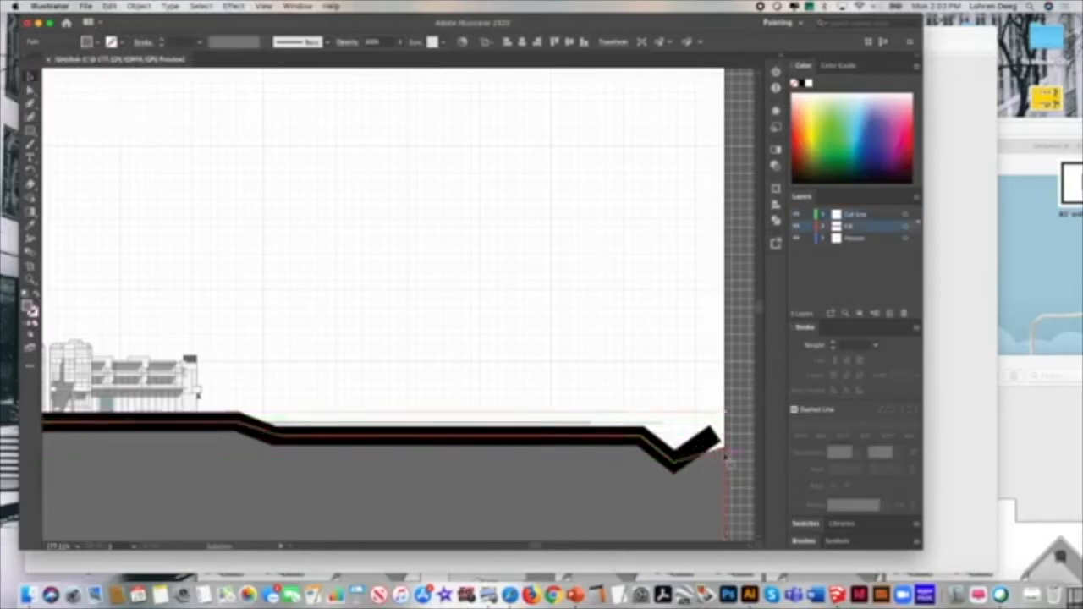
Step: Raise the grey ground fill's corner at the artboard's right edge to meet the end of the cut line, and deselect it
left_click_drag(726, 447, 725, 443)
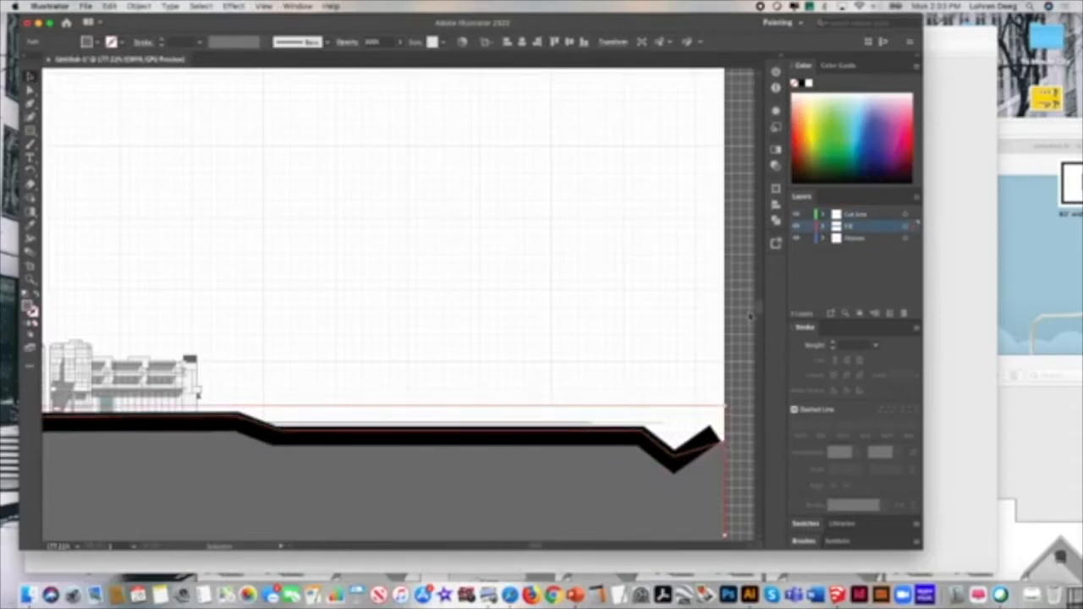
left_click(752, 318)
left_click(652, 439)
left_click(734, 336)
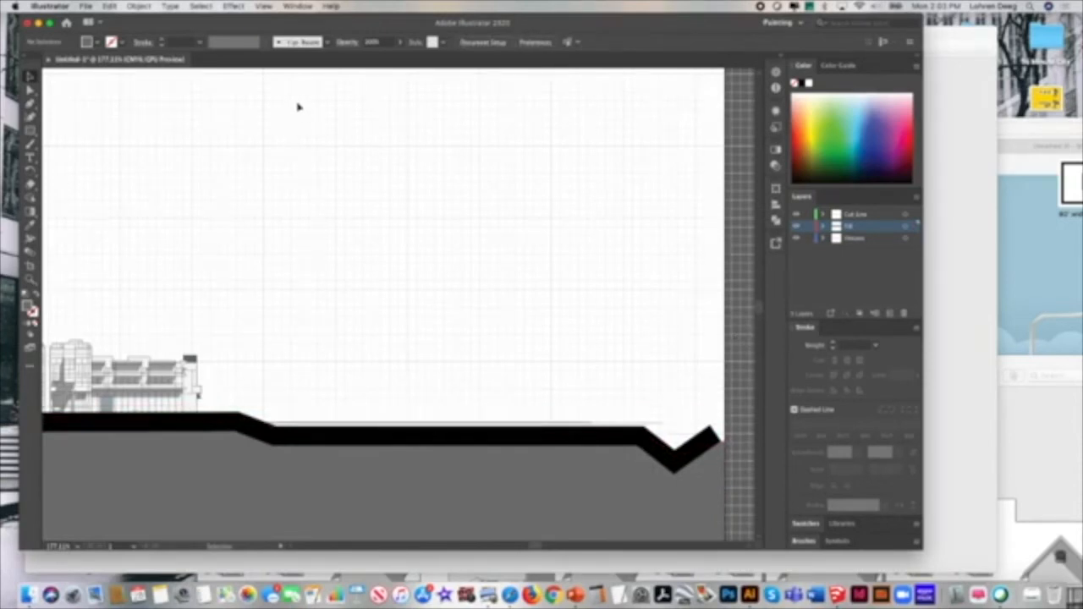
Step: Extend the left end of the black cut line to the artboard's left edge
left_click(265, 7)
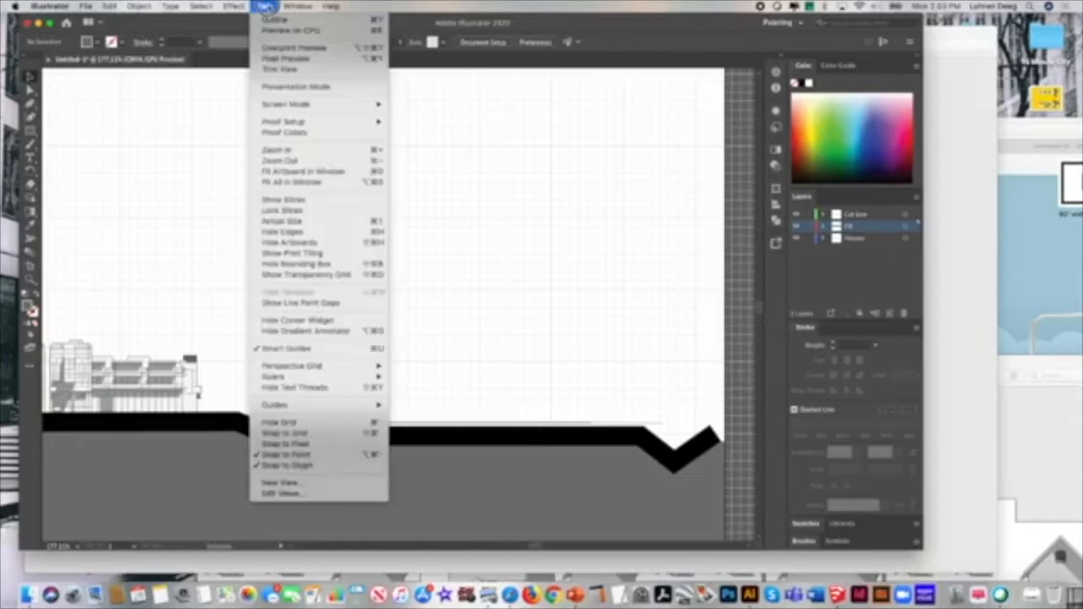
left_click(322, 160)
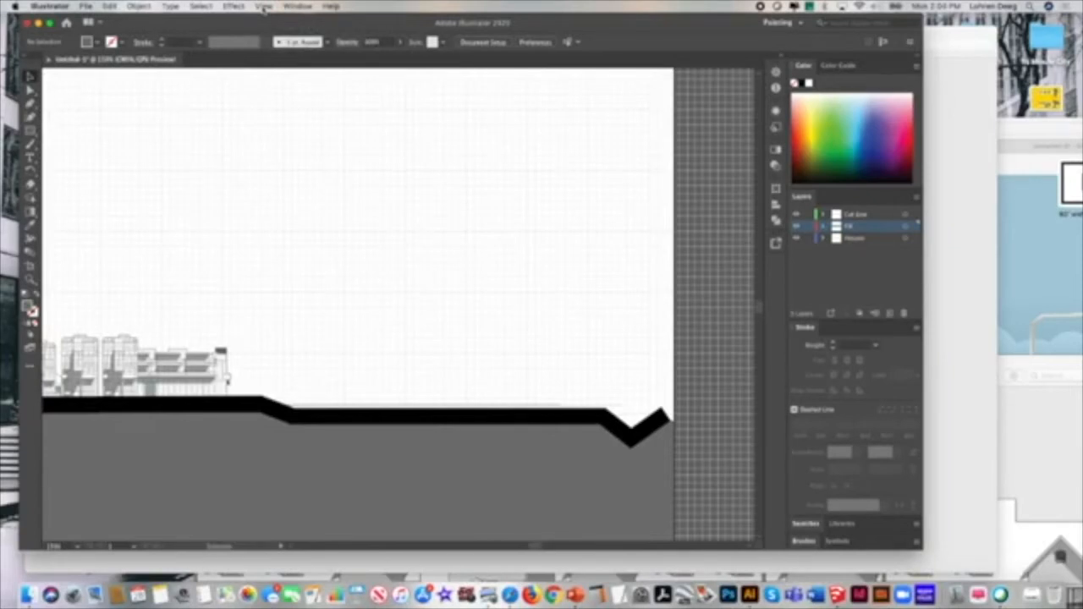
left_click(264, 7)
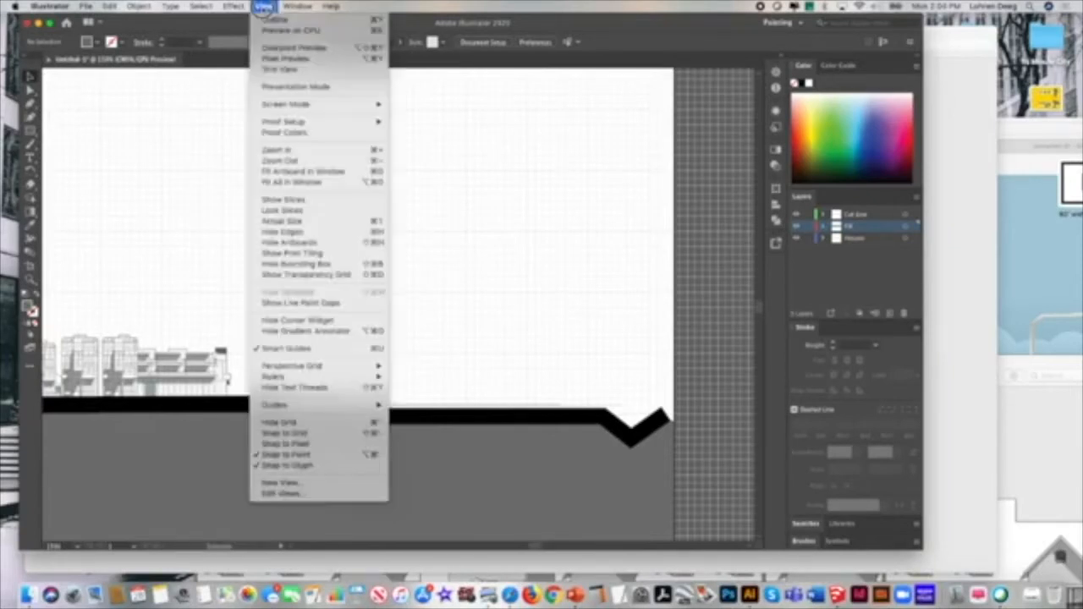
left_click(325, 172)
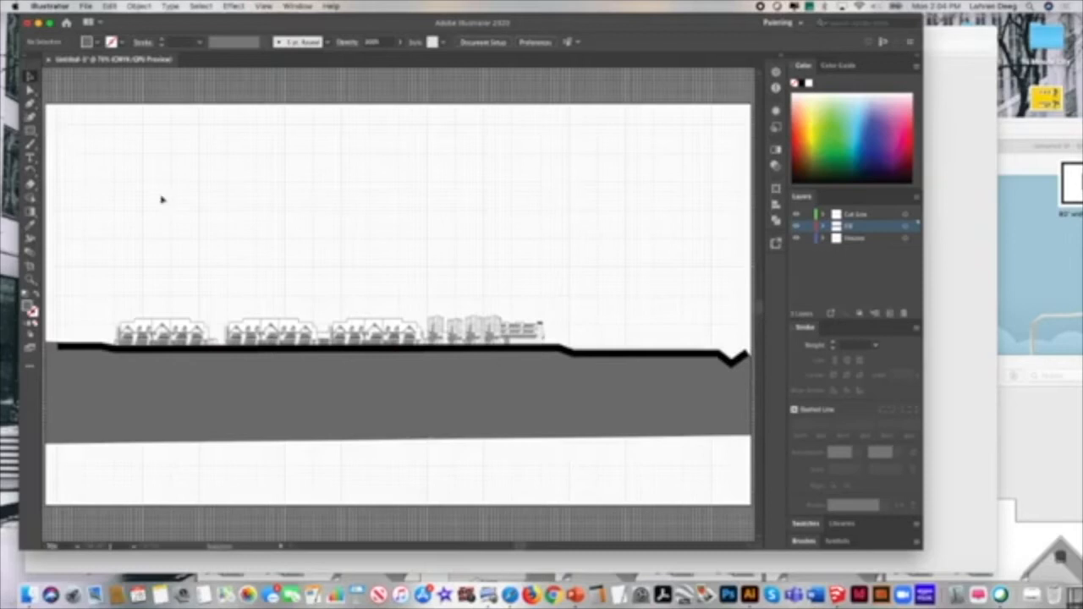
left_click(110, 345)
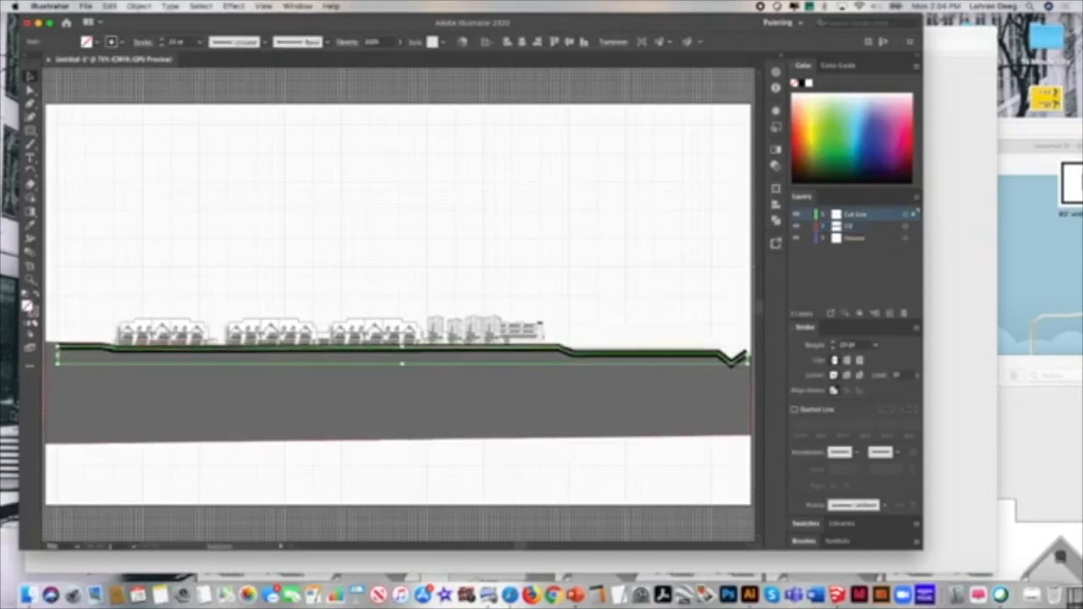
scroll(55, 350, "left", 3)
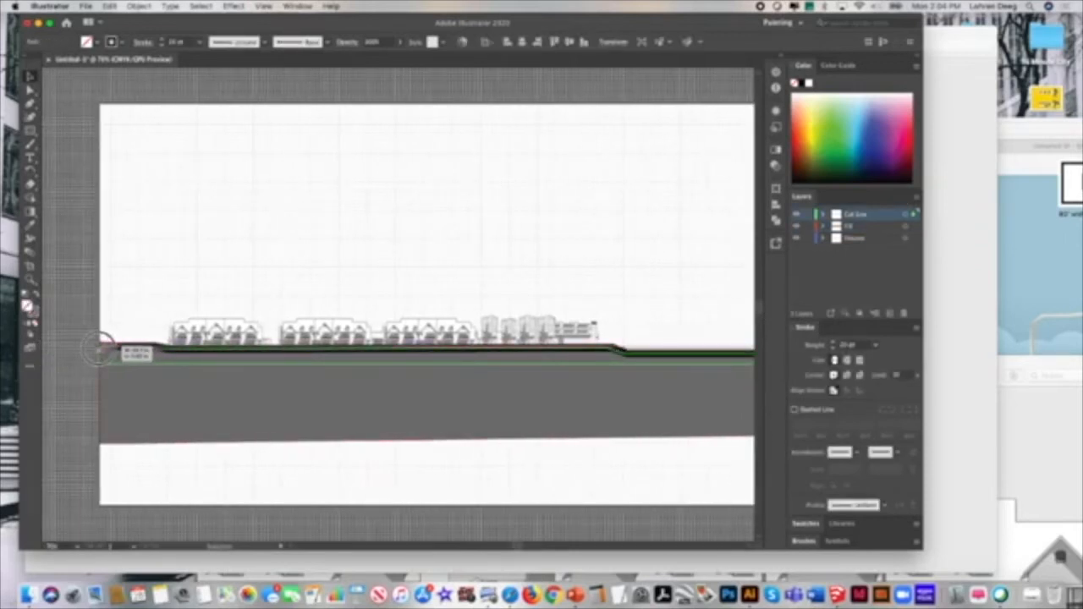
left_click(78, 290)
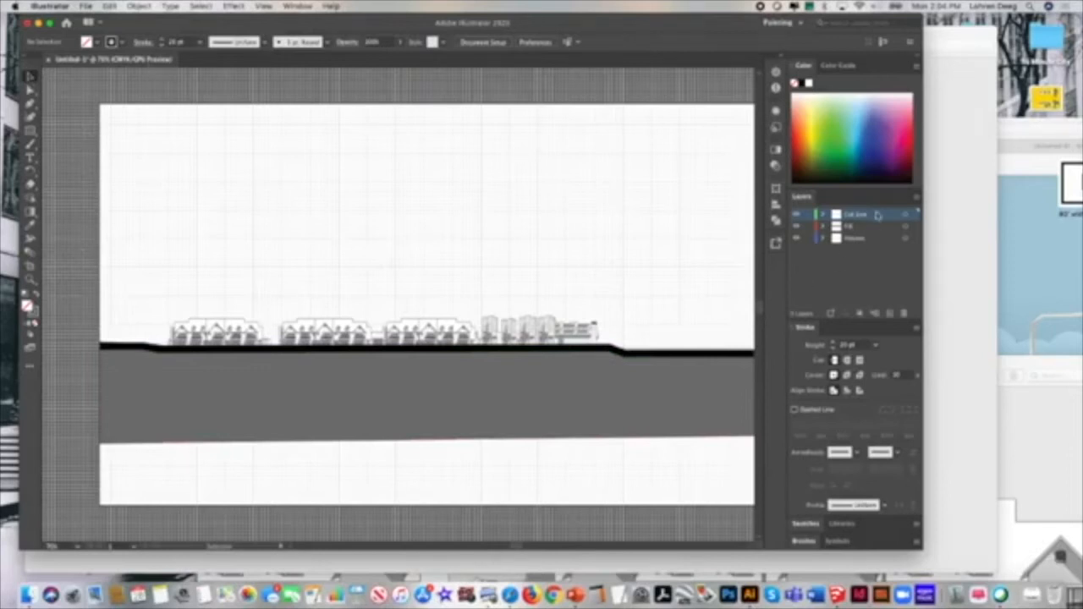
Step: Create a new layer named Sky above the Cut Line layer
left_click(917, 201)
left_click(951, 206)
type("c")
left_click(463, 303)
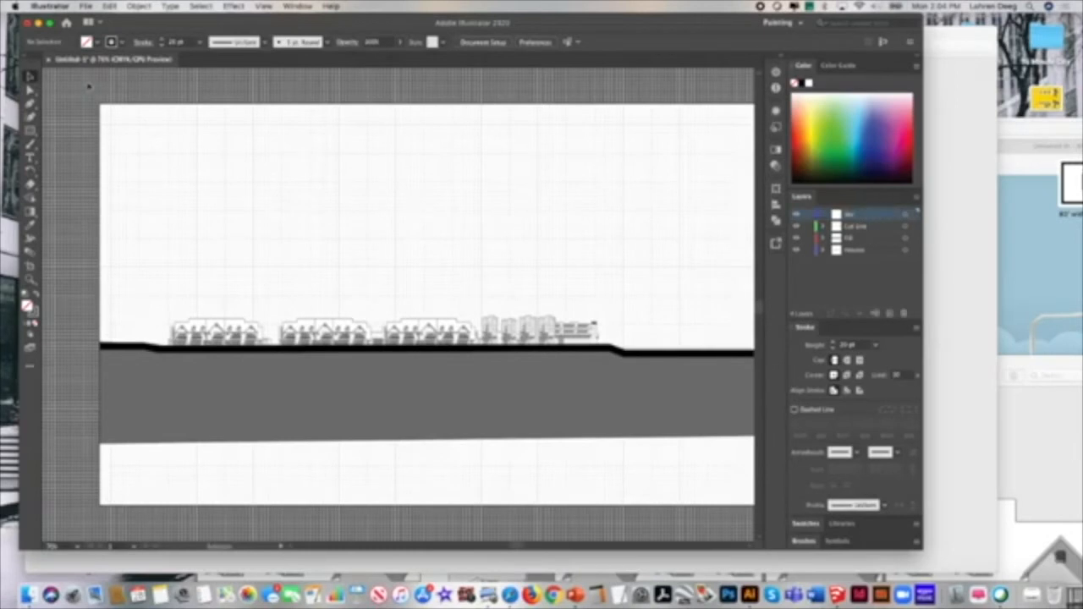
Step: Move the open windows aside and switch to Safari with the Box course resources page
left_click_drag(159, 24, 226, 11)
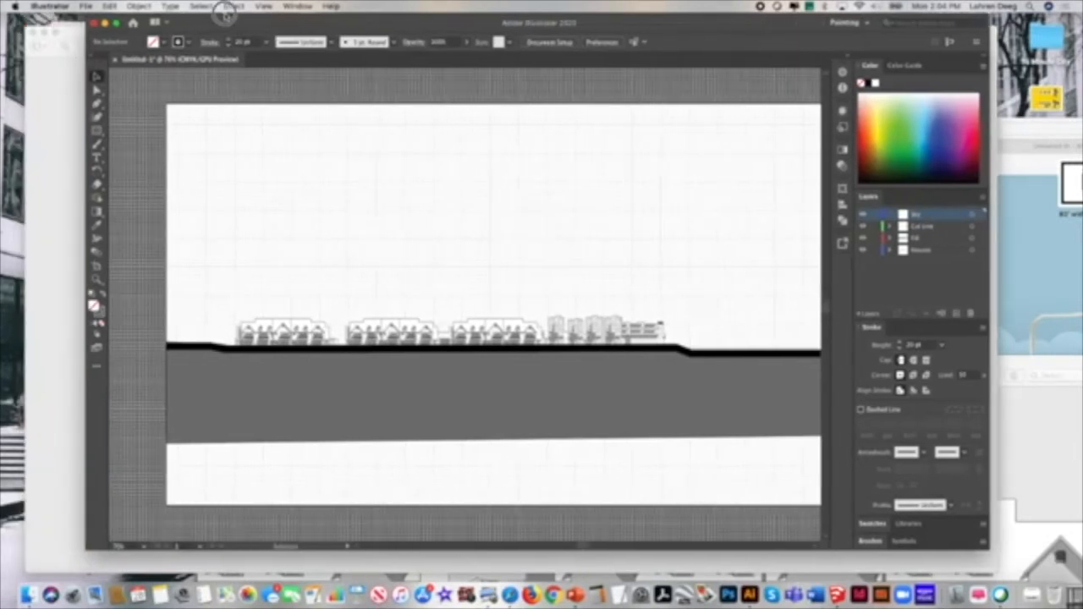
left_click(37, 119)
left_click_drag(84, 33, 313, 184)
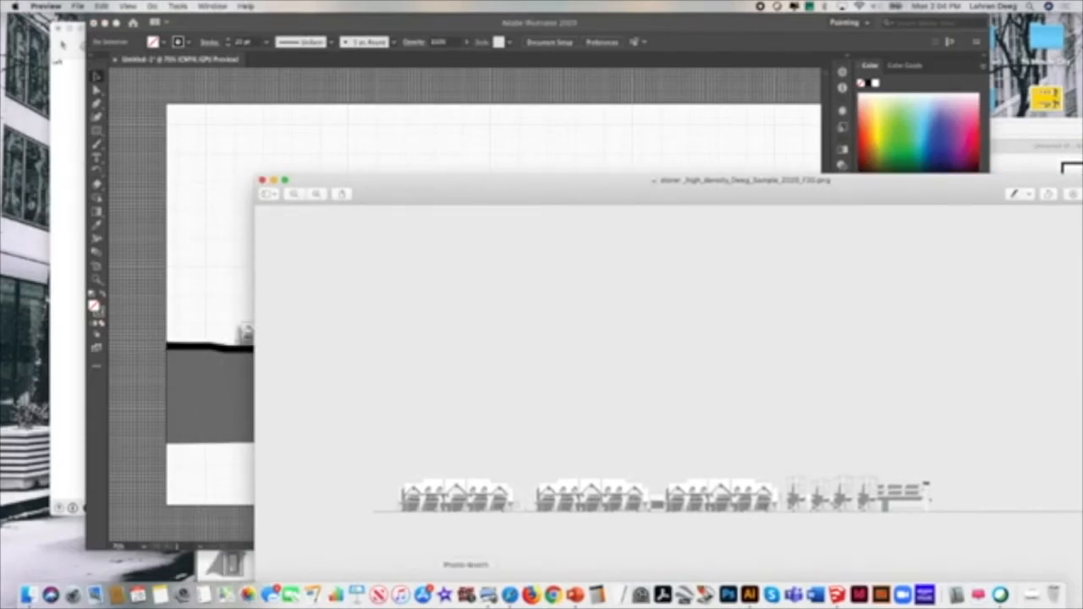
left_click(510, 594)
left_click_drag(827, 138, 180, 39)
Step: Open the Set 5 Muncie folder inside Backgrounds and Foregrounds, Fields and Skies
left_click(226, 71)
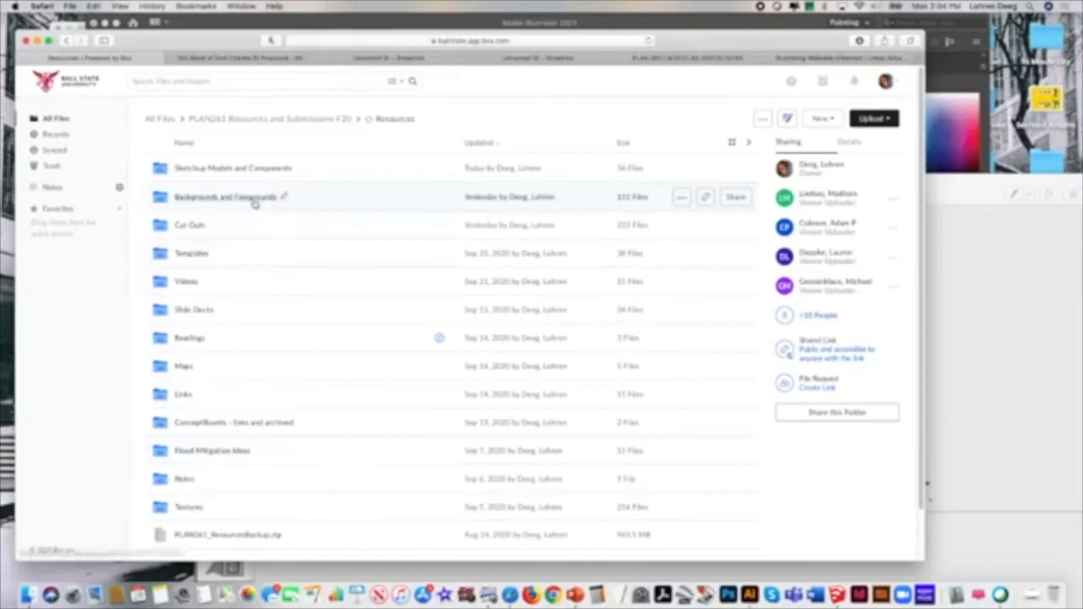
left_click(283, 196)
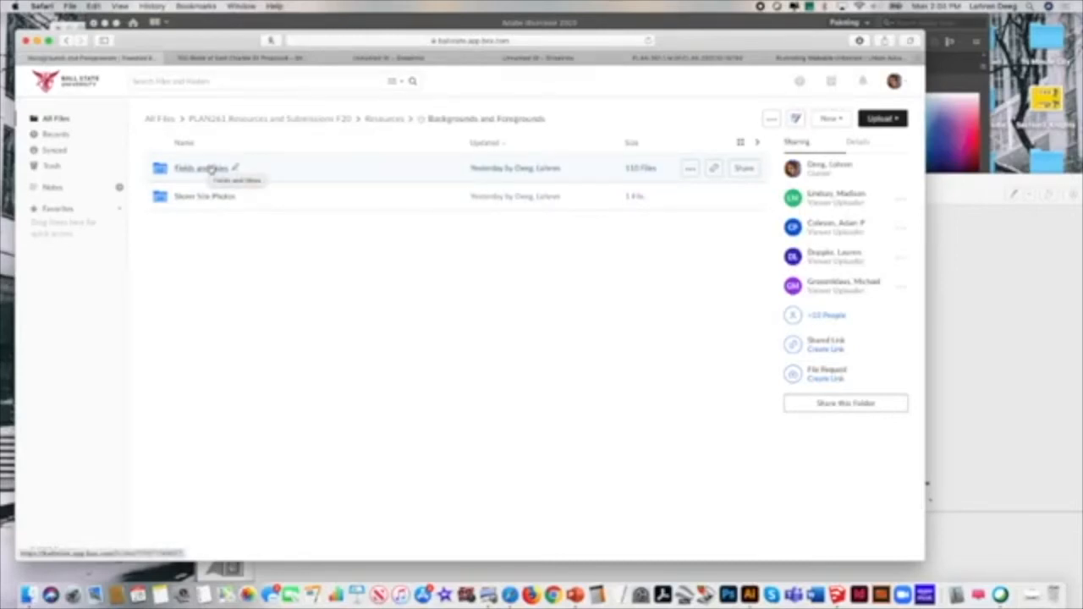
left_click(211, 169)
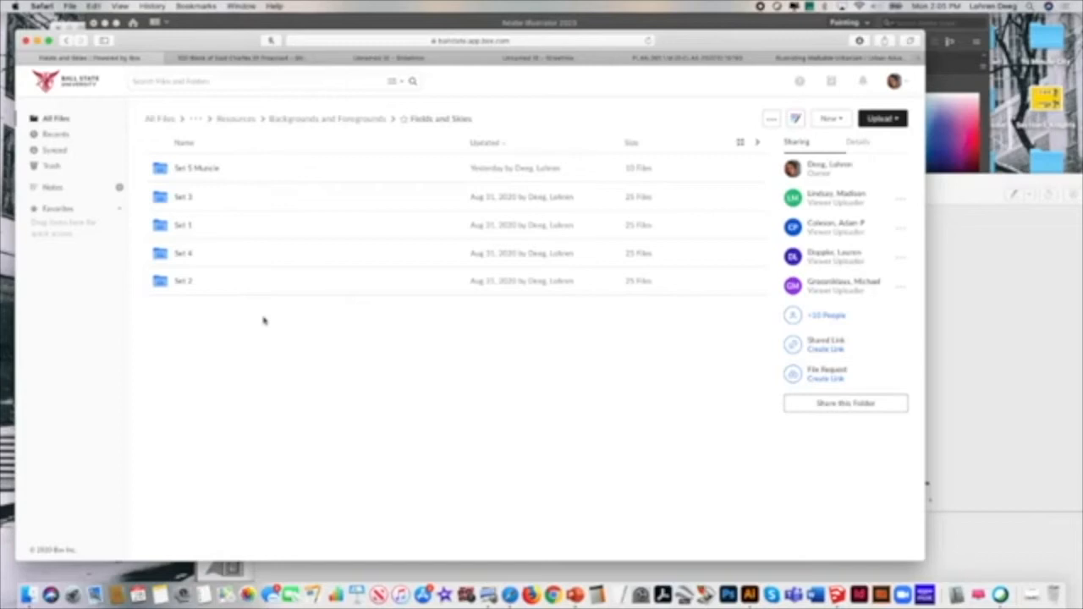
left_click(220, 167)
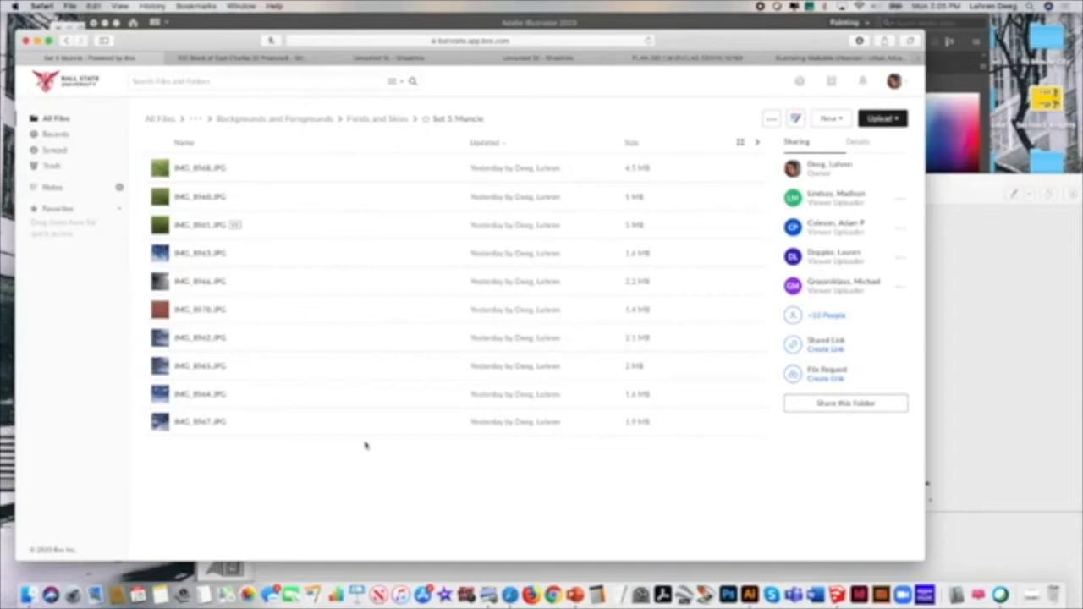
Step: Browse the folder's photos to the blue sky image IMG_8963.JPG, download it and close its preview
left_click(211, 311)
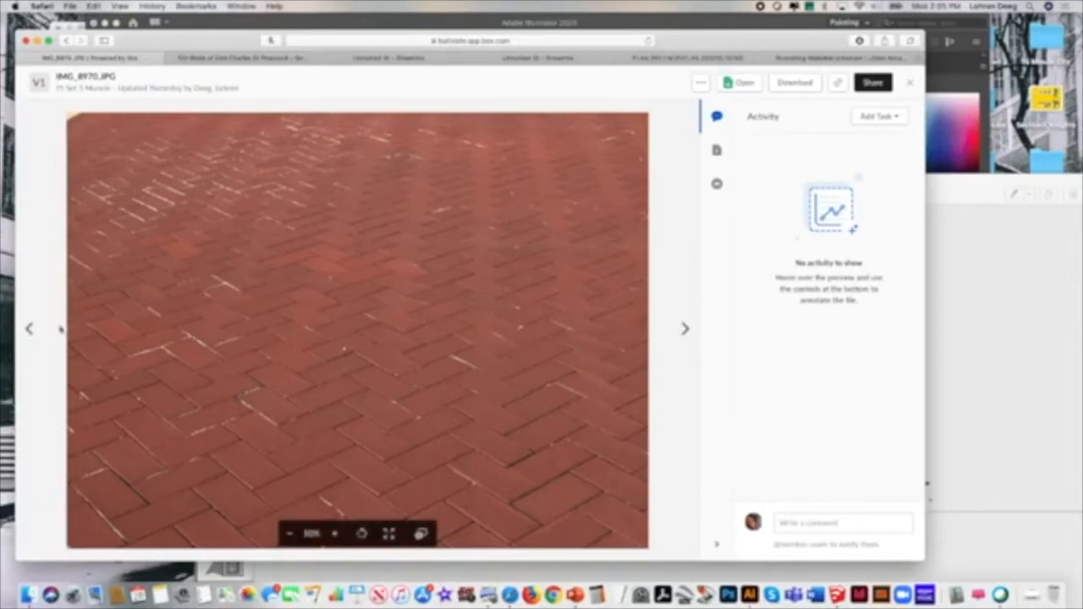
left_click(31, 330)
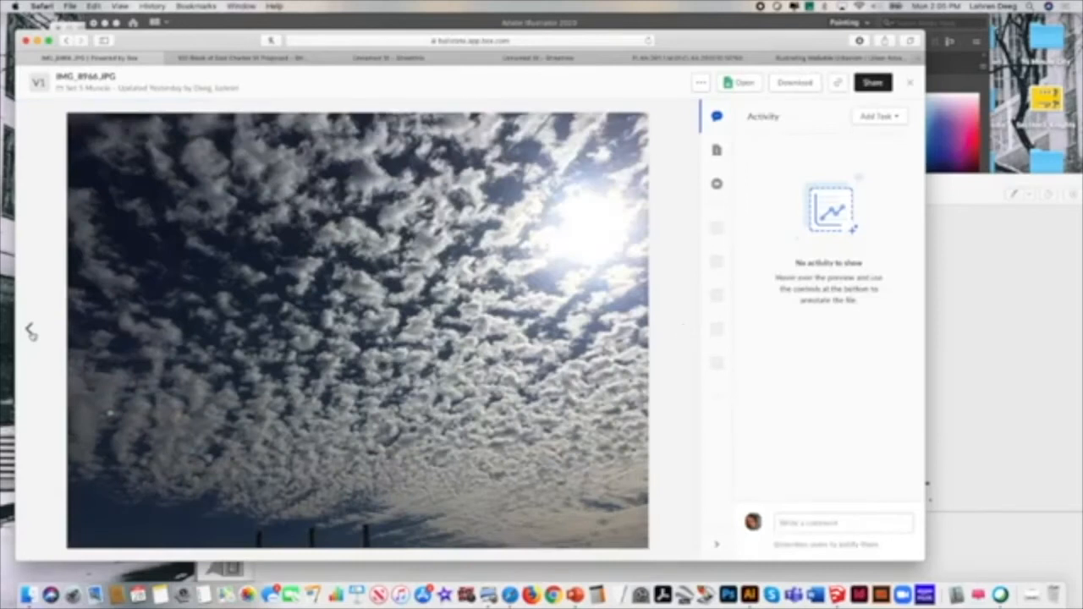
left_click(30, 331)
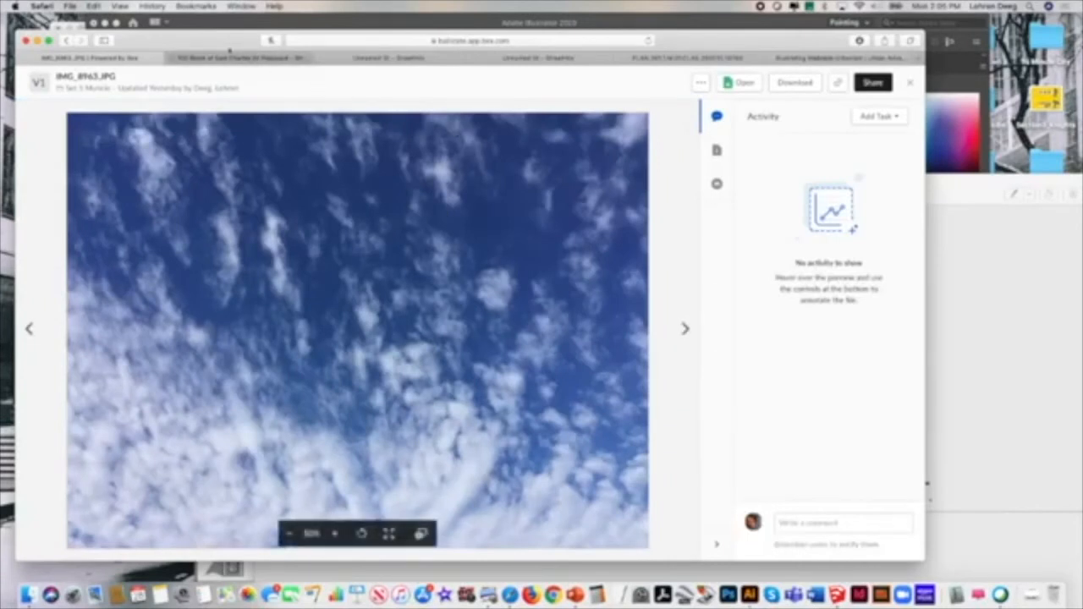
left_click_drag(229, 50, 270, 36)
left_click(835, 69)
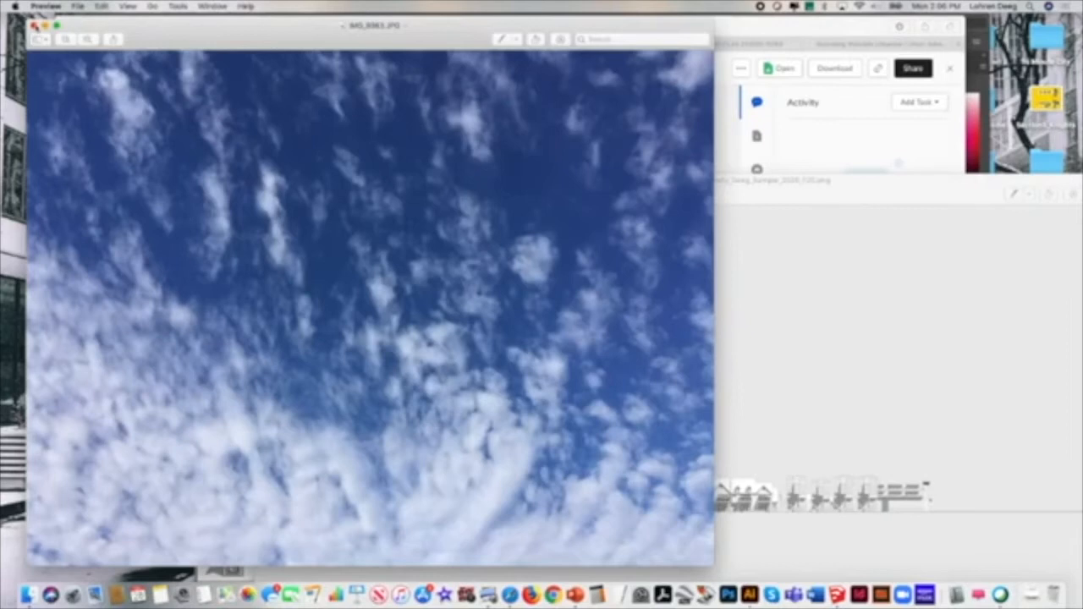
left_click(34, 26)
left_click(708, 32)
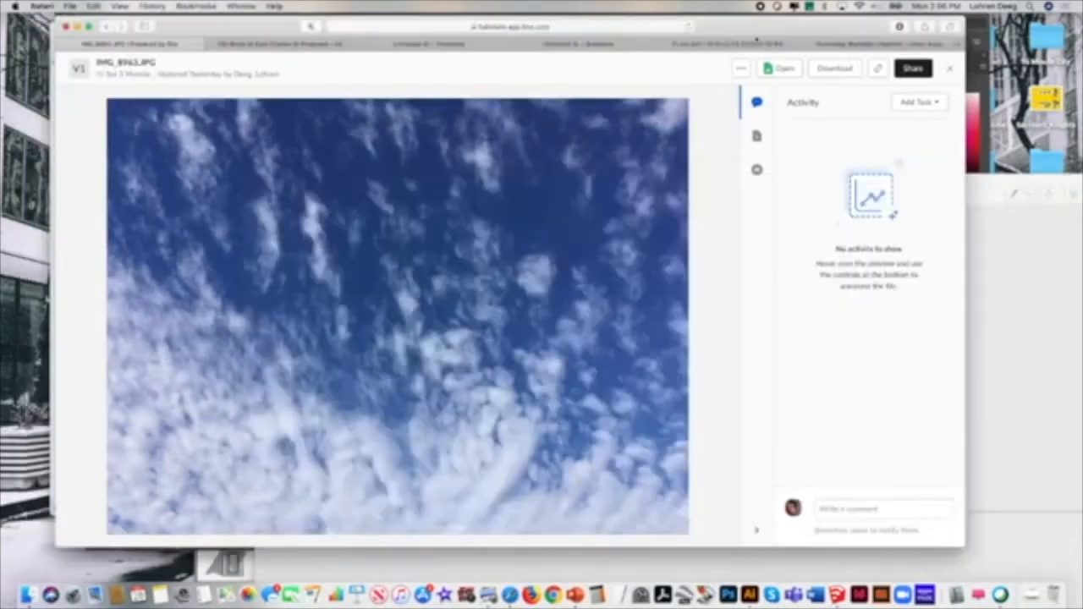
Step: Switch back to Illustrator and move the Sky layer below all the other layers
left_click(976, 95)
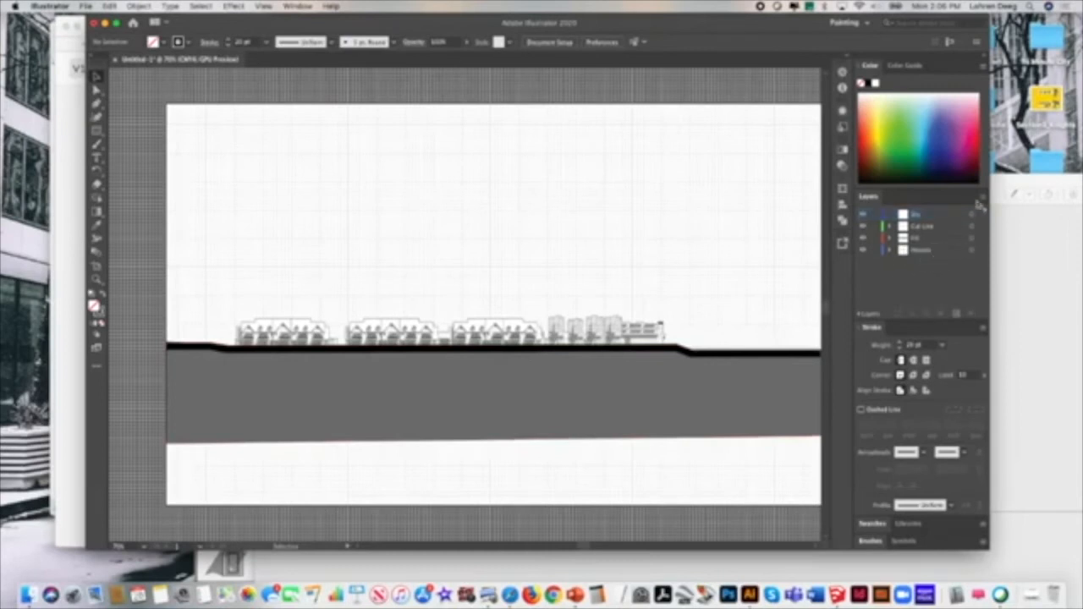
left_click_drag(931, 215, 920, 277)
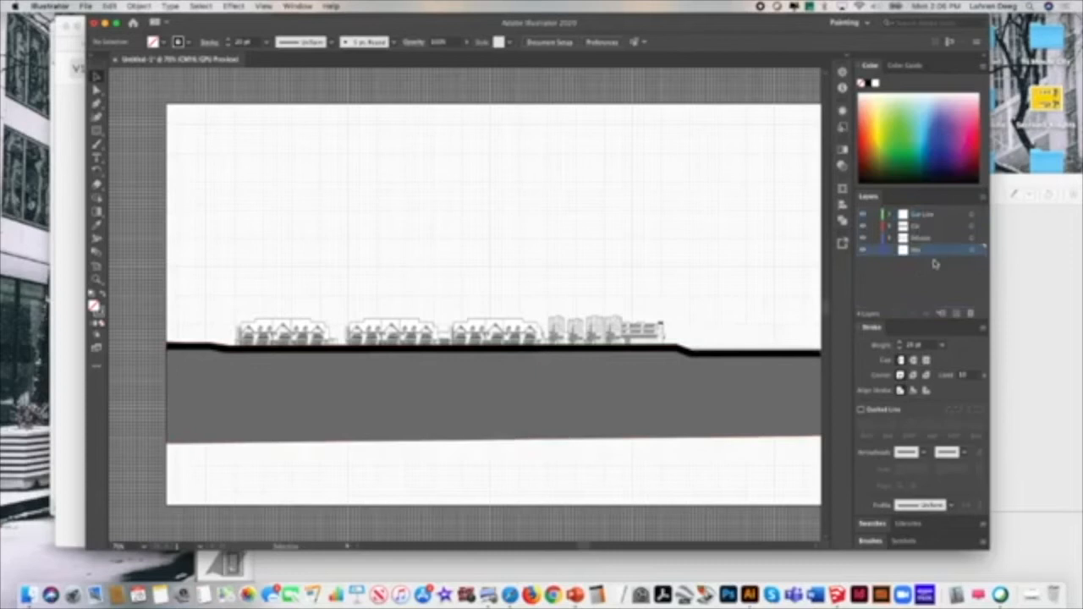
left_click(936, 250)
Step: Place IMG_8963.JPG from the Downloads folder on the Sky layer behind the houses
left_click(90, 7)
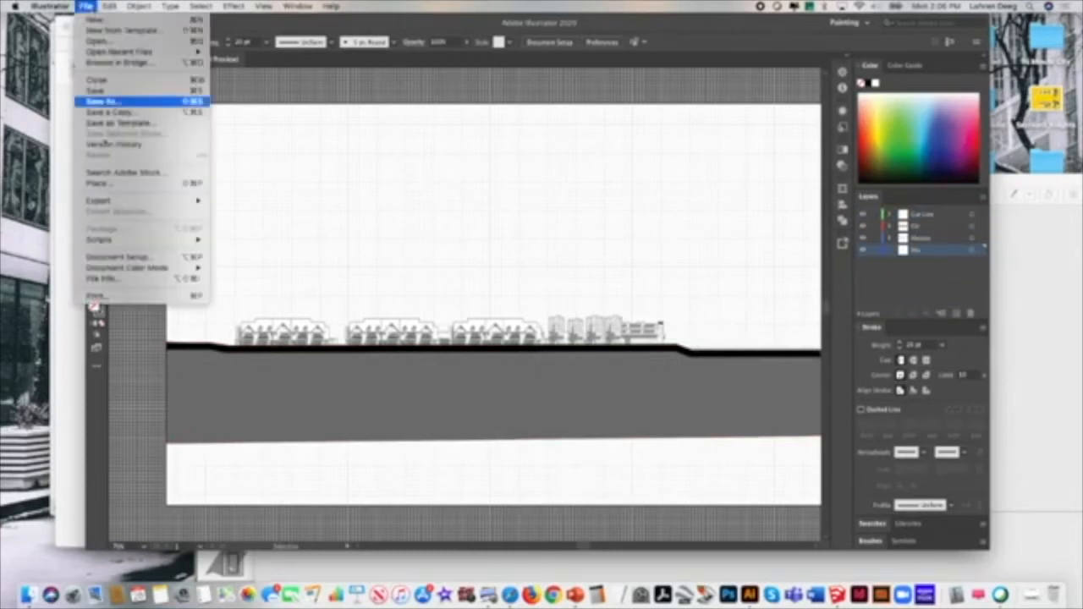
left_click(119, 184)
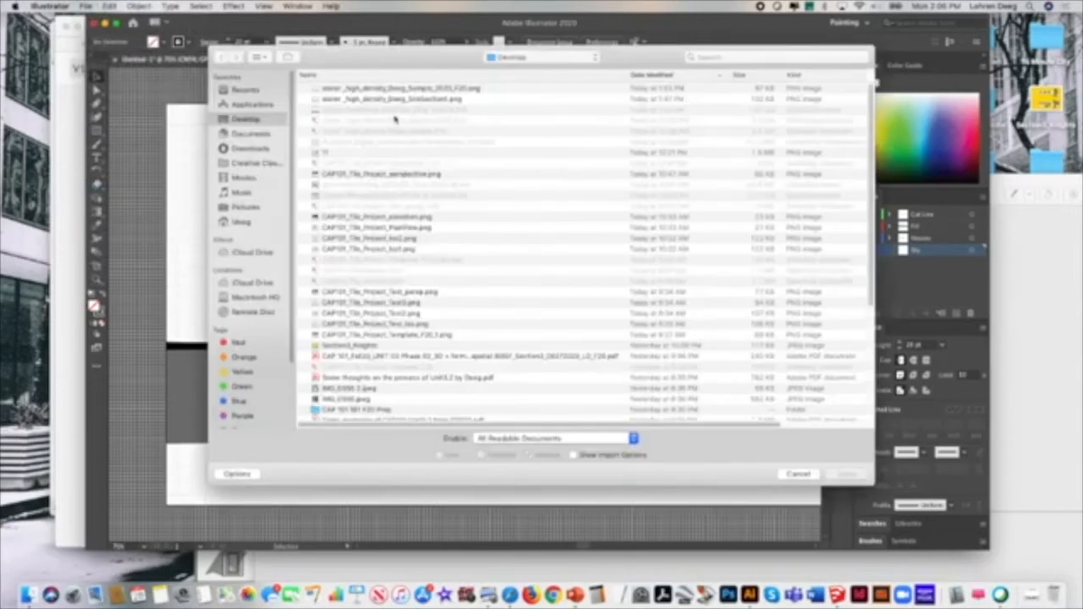
left_click(251, 149)
left_click(391, 90)
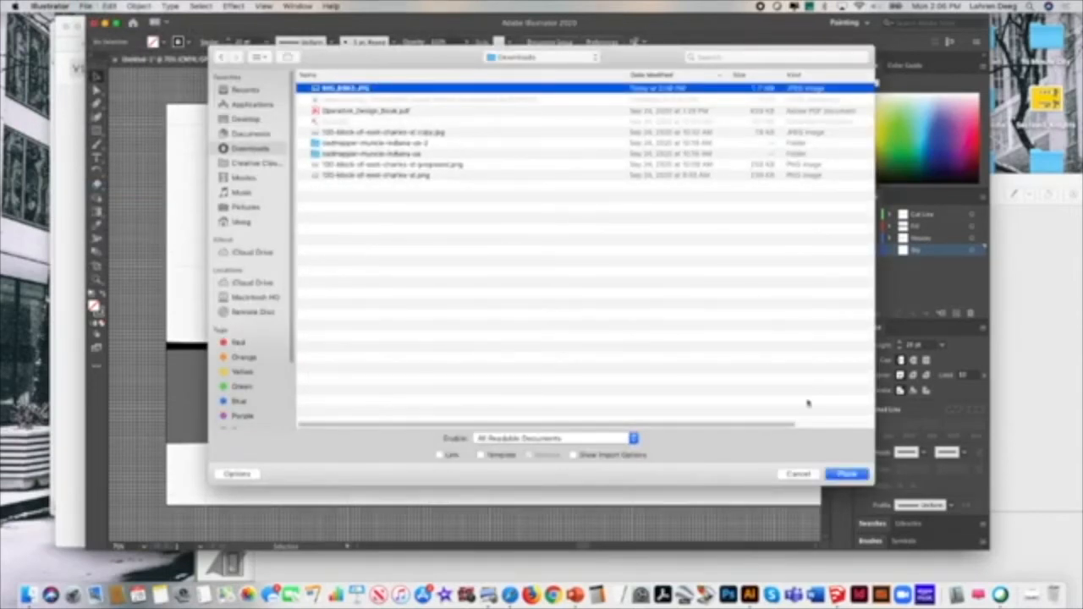
left_click(847, 475)
left_click(267, 182)
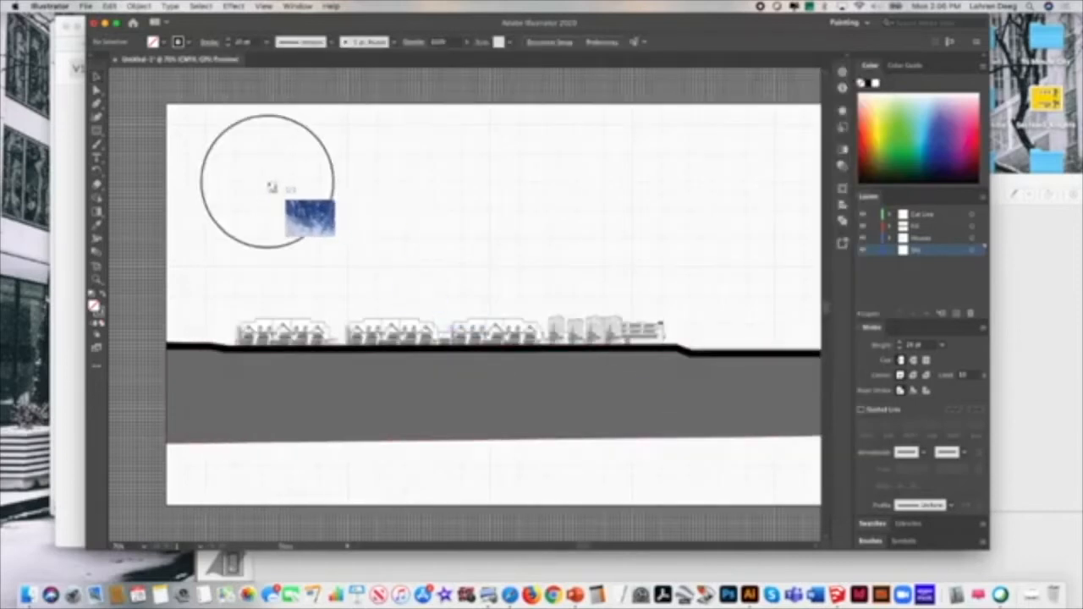
mouse_move(283, 193)
left_mouse_down()
mouse_move(461, 246)
mouse_move(392, 246)
mouse_move(292, 178)
left_mouse_up()
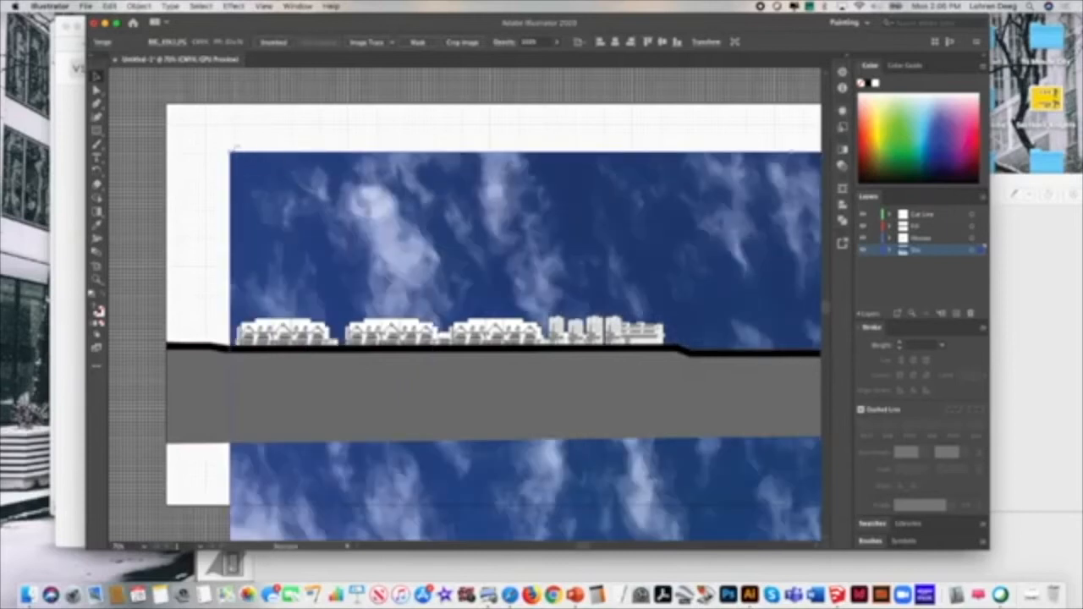
Step: Shrink the sky photo into a wide strip spanning most of the artboard behind the row of houses
left_click_drag(358, 170, 228, 154)
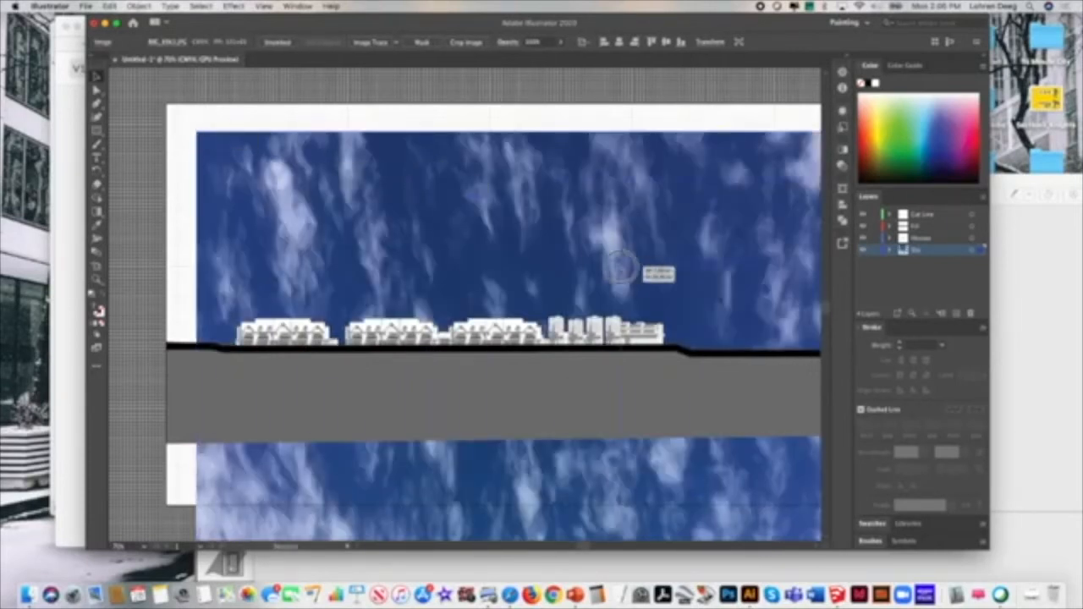
left_click_drag(672, 286, 670, 285)
left_click_drag(729, 309, 392, 409)
left_click_drag(391, 479, 276, 347)
left_click_drag(360, 277, 800, 239)
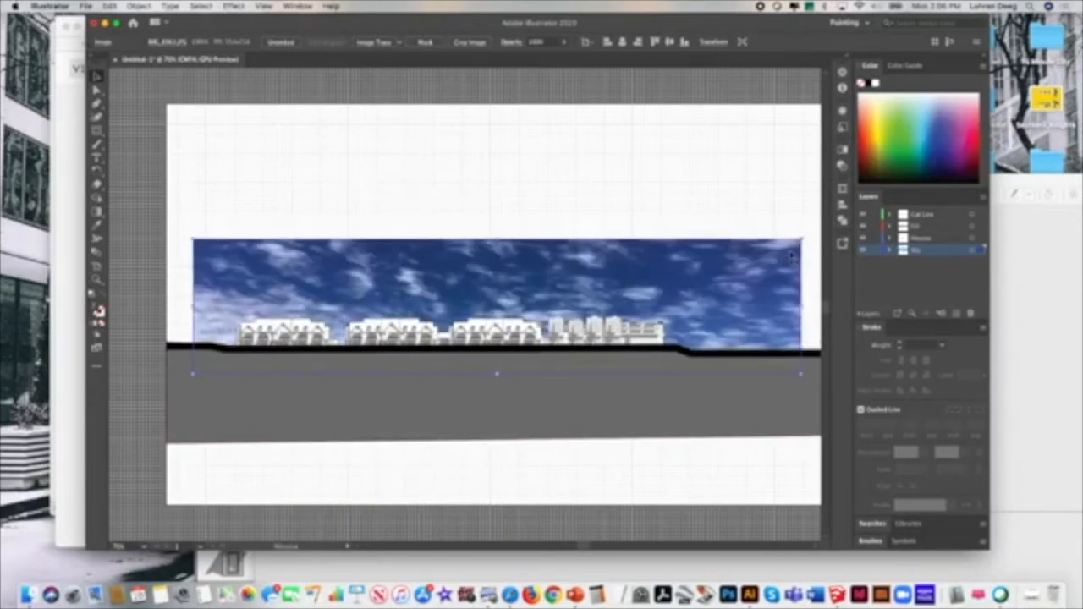
Step: Stretch the sky strip taller and shift it up so its lower edge stays hidden behind the ground
left_click_drag(497, 240, 504, 187)
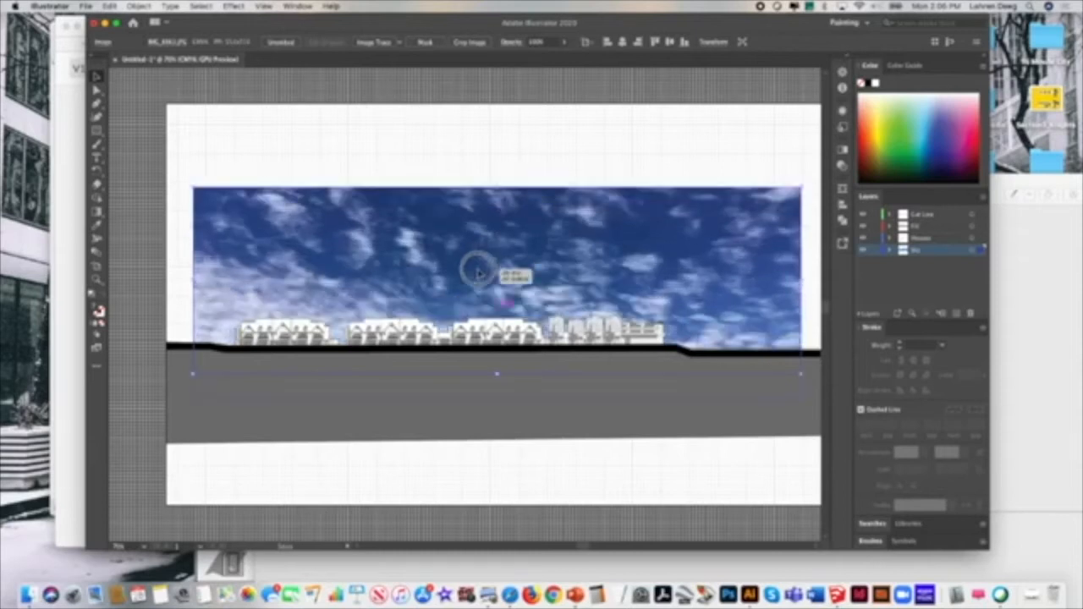
mouse_move(478, 275)
left_mouse_down()
mouse_move(484, 206)
mouse_move(482, 261)
left_mouse_up()
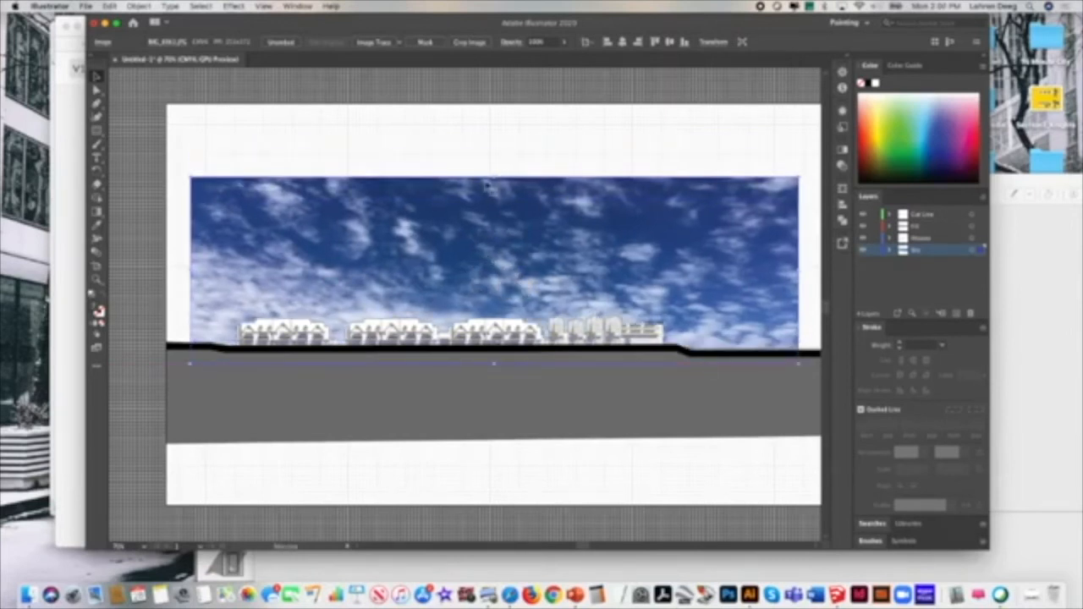
mouse_move(497, 176)
left_mouse_down()
mouse_move(498, 223)
mouse_move(495, 181)
left_mouse_up()
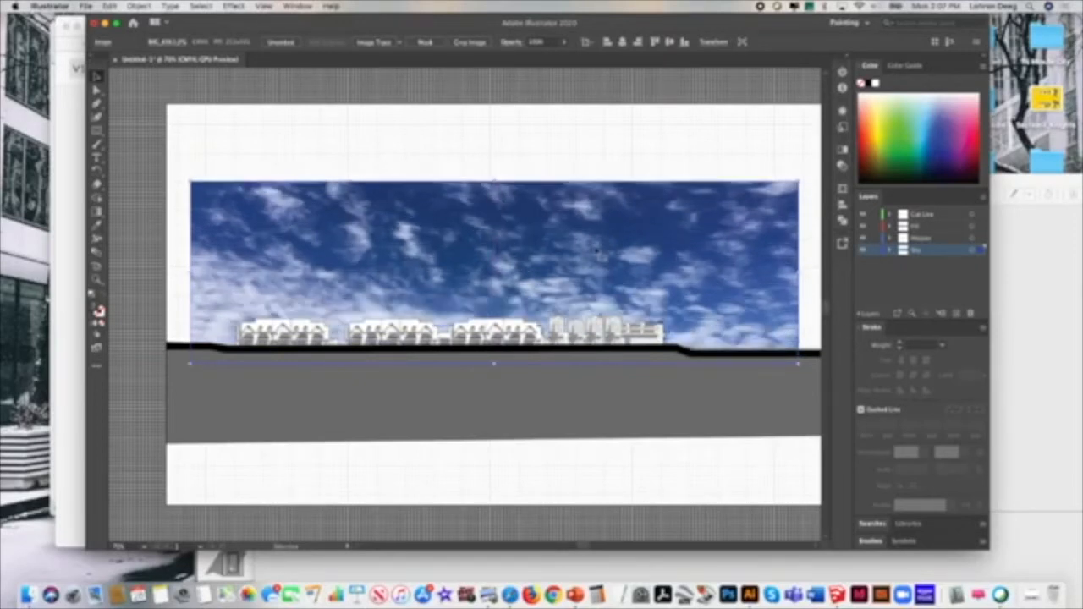
left_click_drag(488, 254, 487, 256)
Step: Lower the sky photo's opacity to roughly a third
left_click(949, 283)
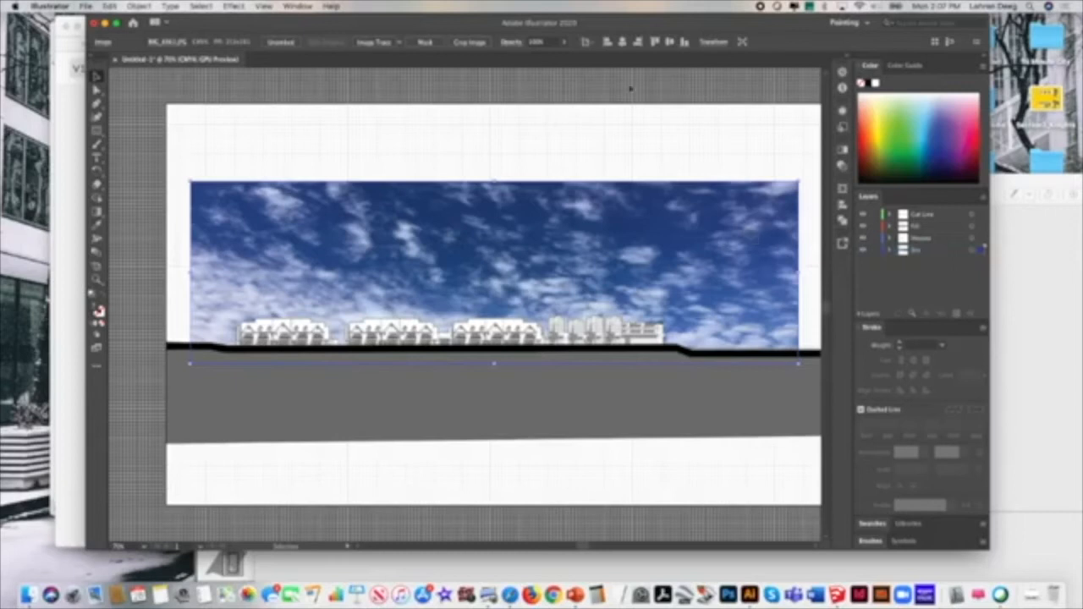
left_click(566, 43)
left_click_drag(565, 59, 533, 58)
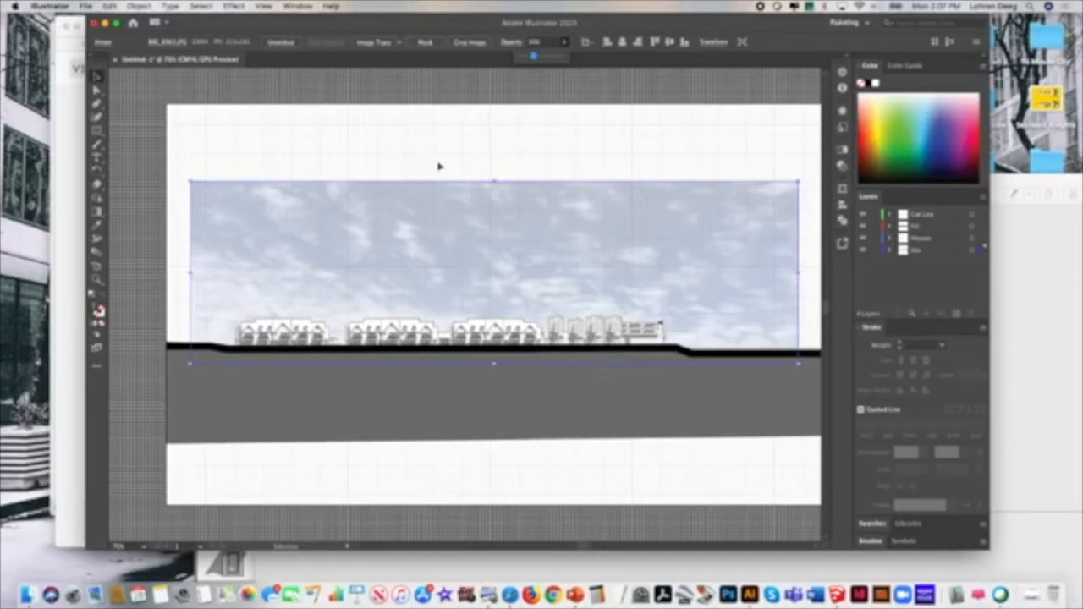
Step: Switch to Safari and go back from the sky photo to the Backgrounds and Foregrounds folder in Box
left_click(71, 123)
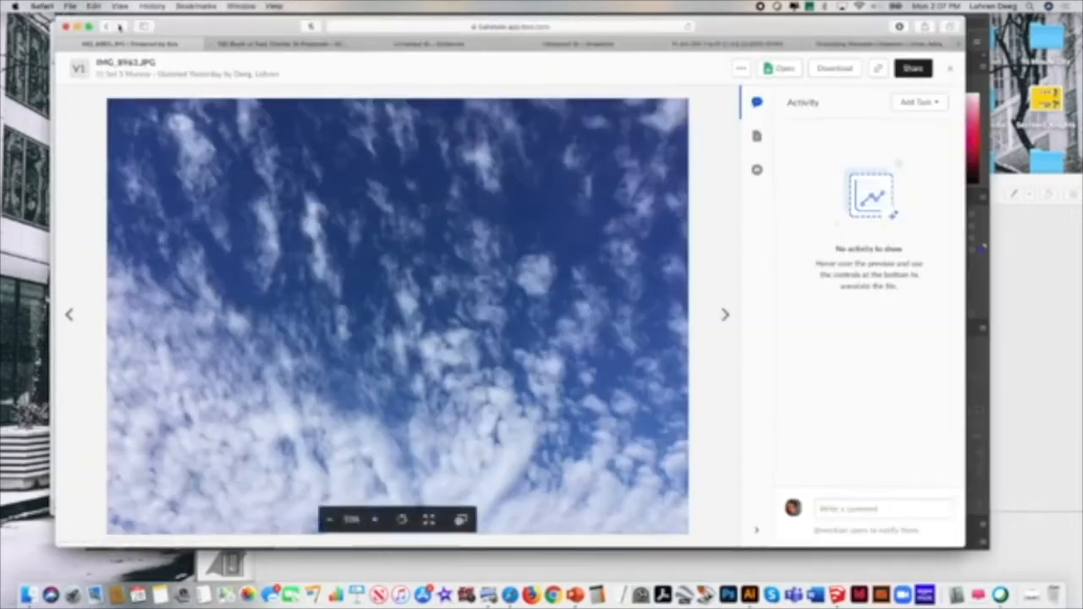
left_click(105, 27)
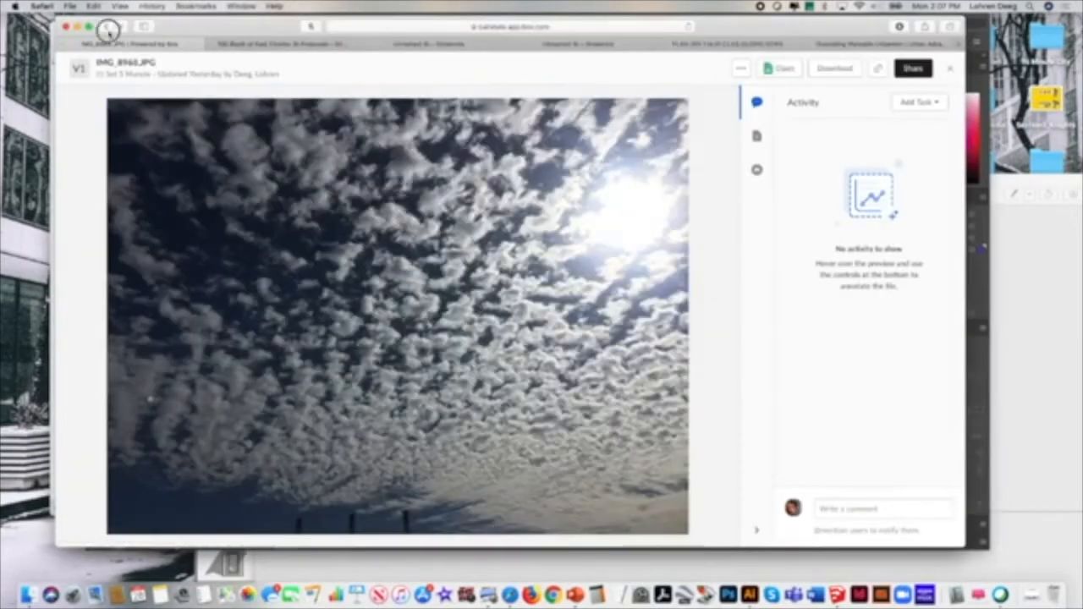
left_click(106, 28)
left_click(106, 28)
left_click(107, 28)
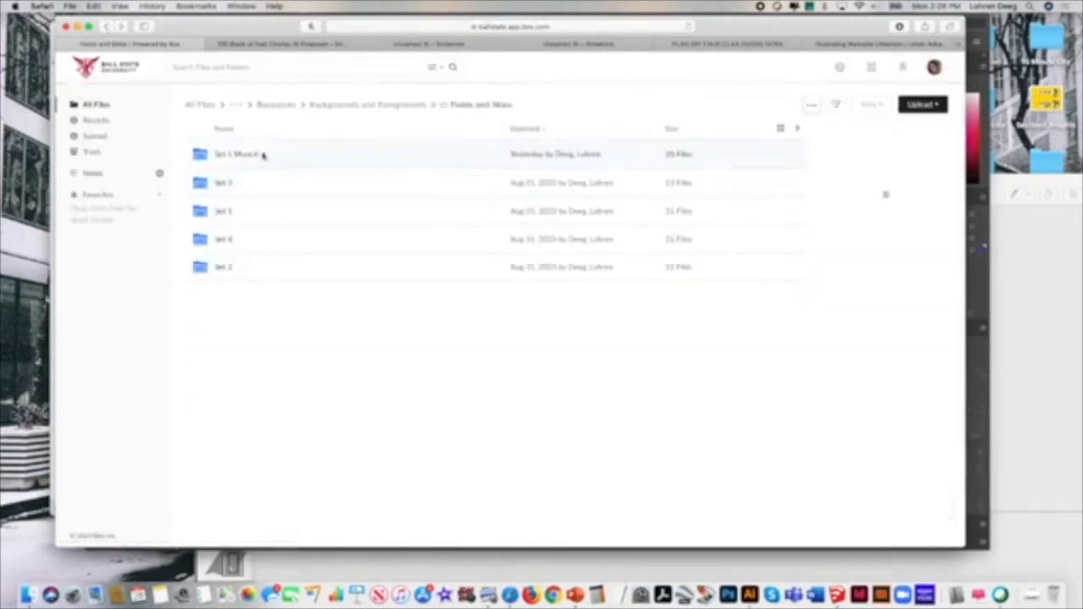
left_click(106, 28)
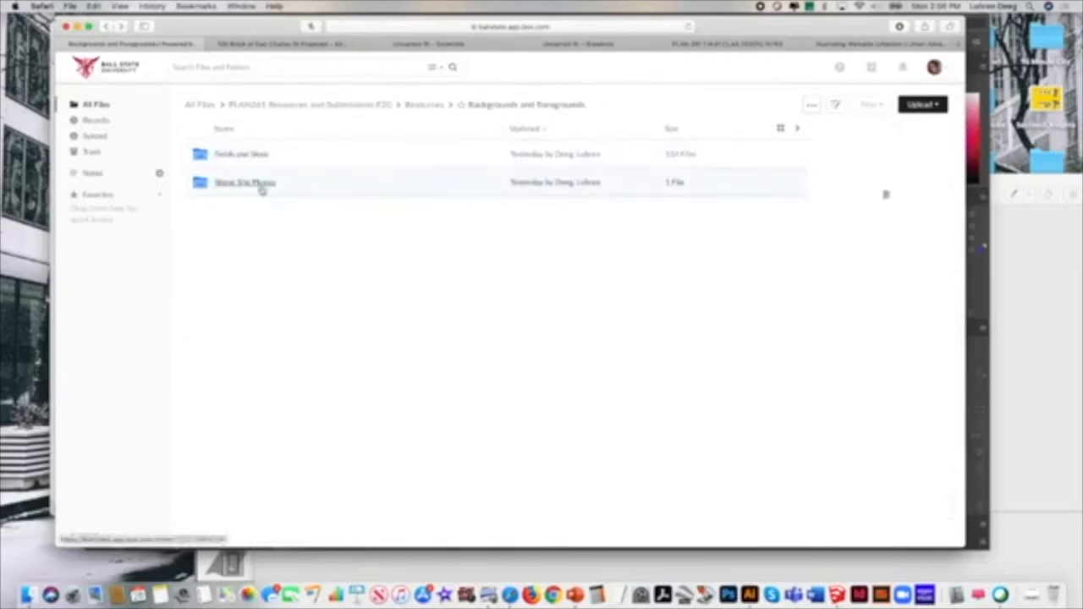
Step: Open the Storer Site Photos folder and follow its site photos link out of Box to the PLAN261 F20 gallery
left_click(265, 184)
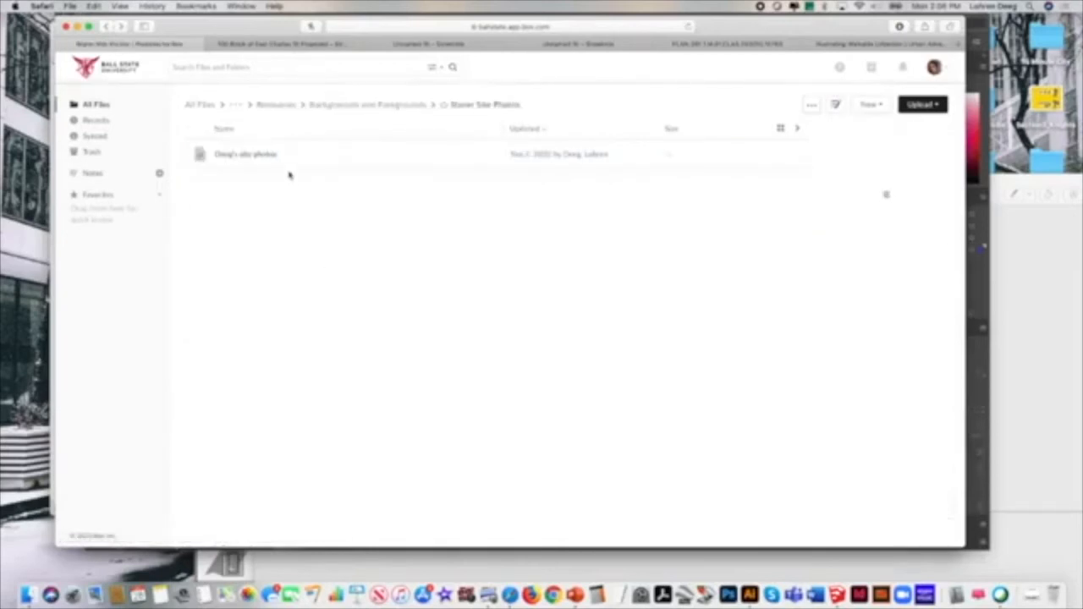
left_click(256, 154)
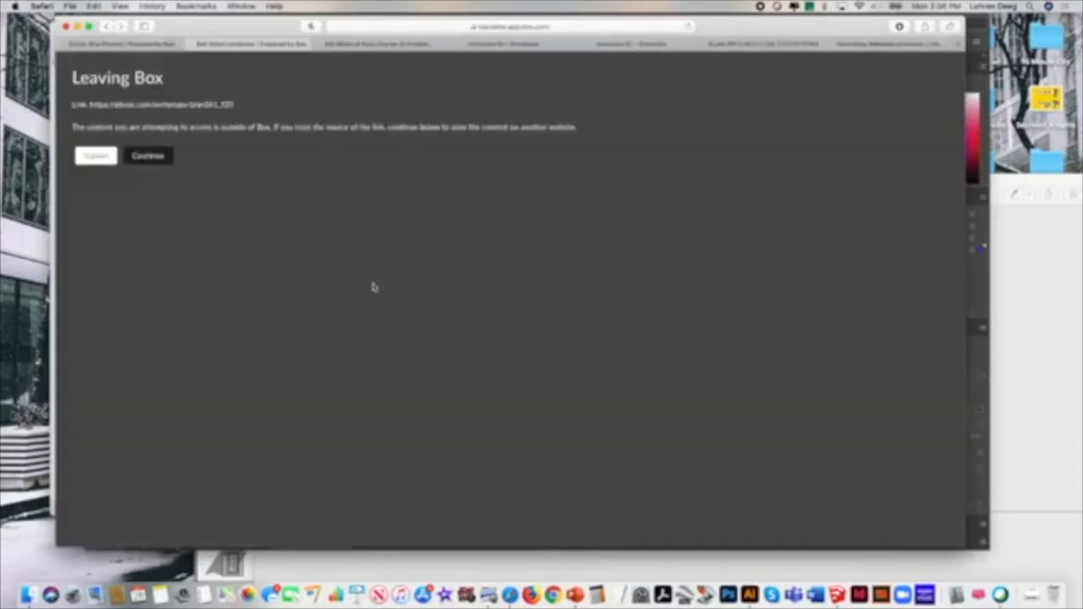
left_click(157, 161)
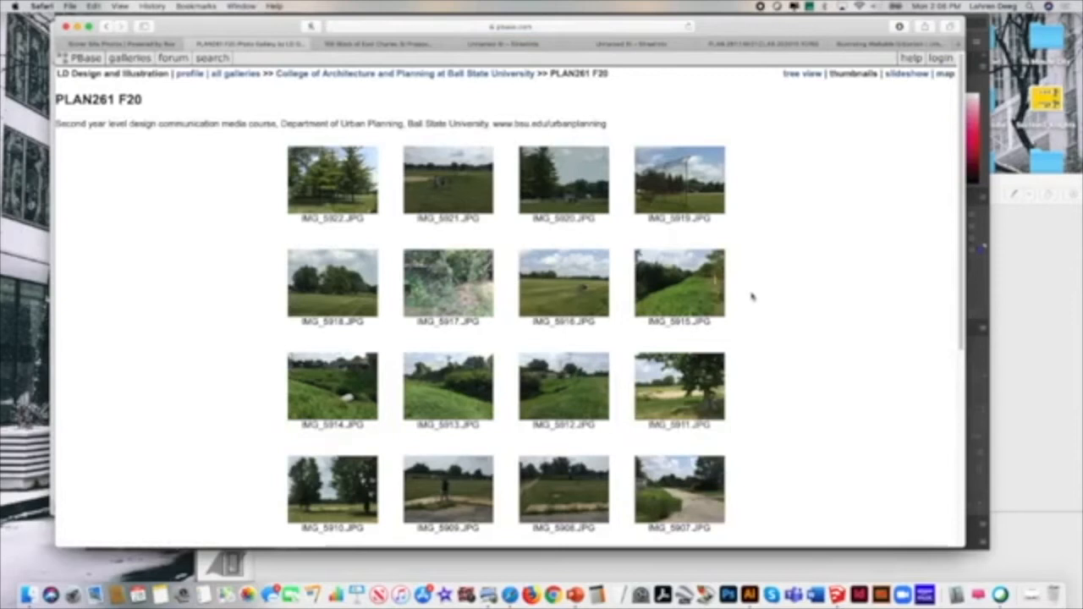
Step: Open the field photo IMG_5916.JPG from the gallery and widen the browser window
left_click(573, 282)
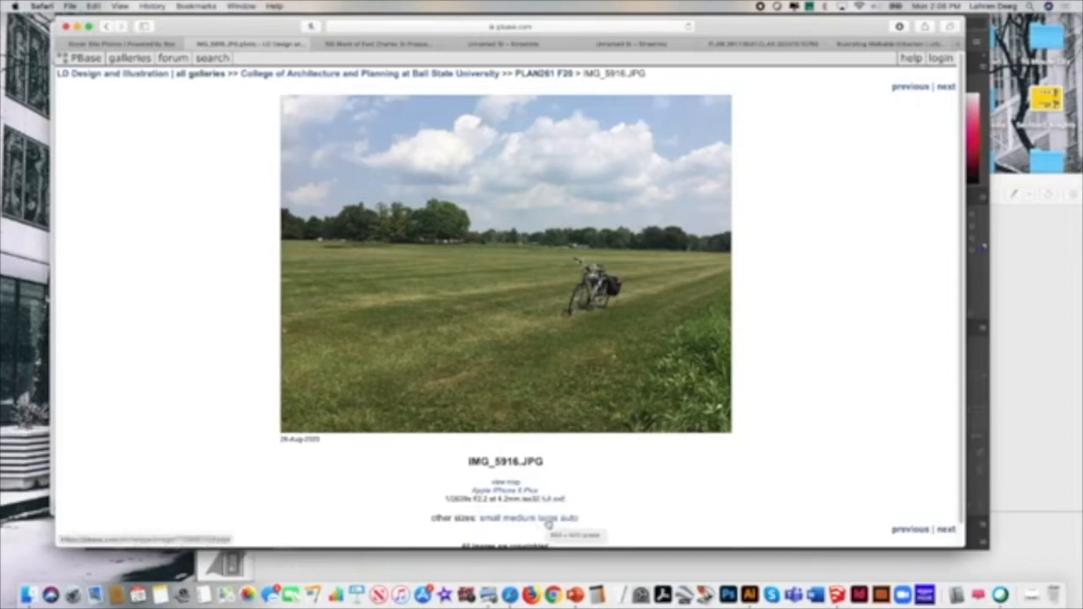
left_click_drag(773, 23, 752, 27)
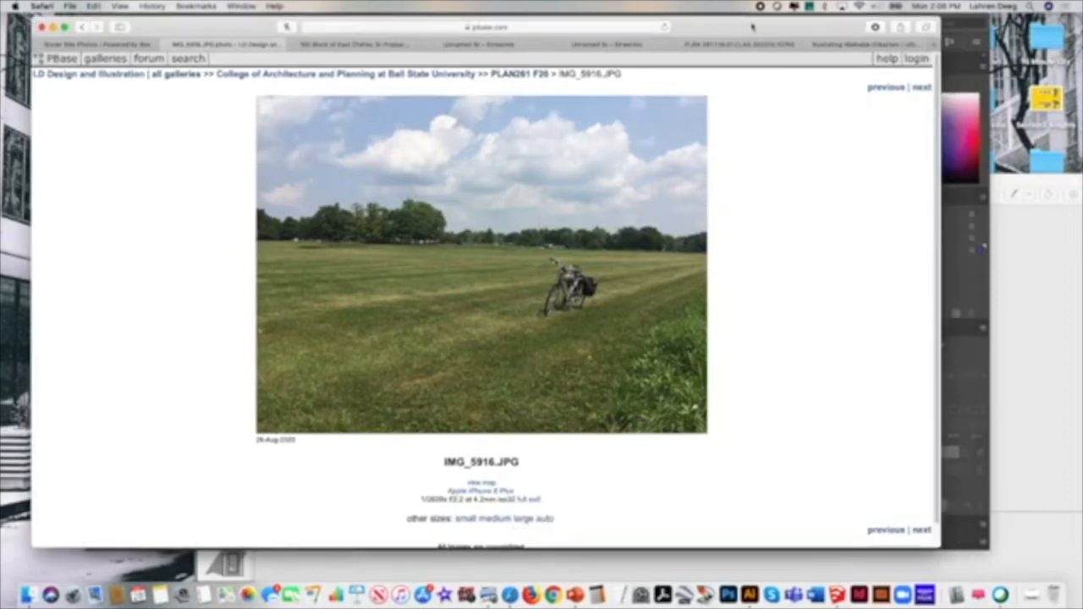
left_click_drag(942, 18, 1006, 19)
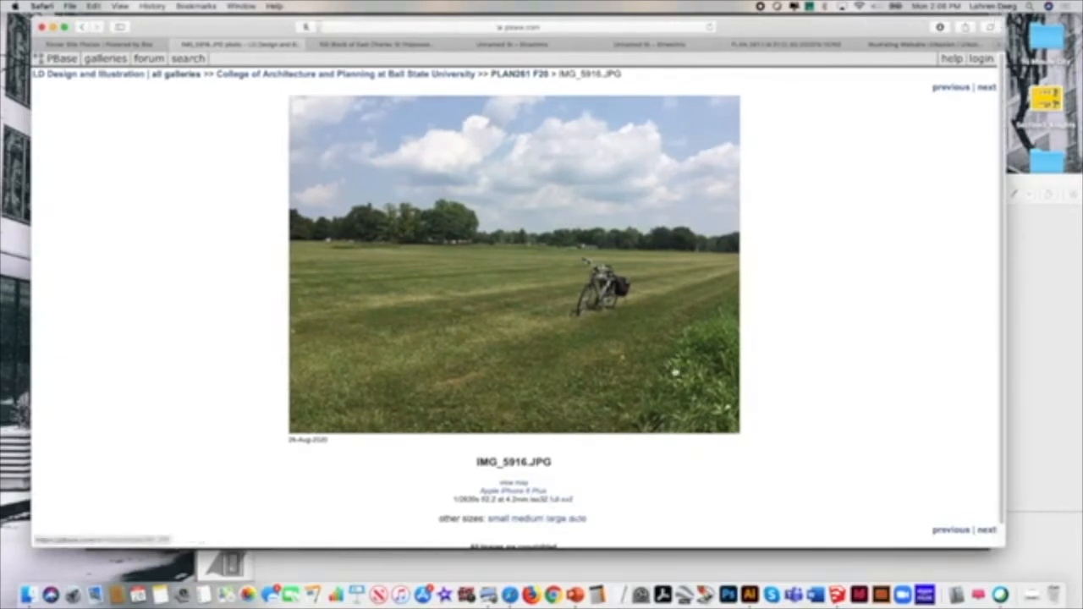
left_click(582, 350)
left_click(573, 291)
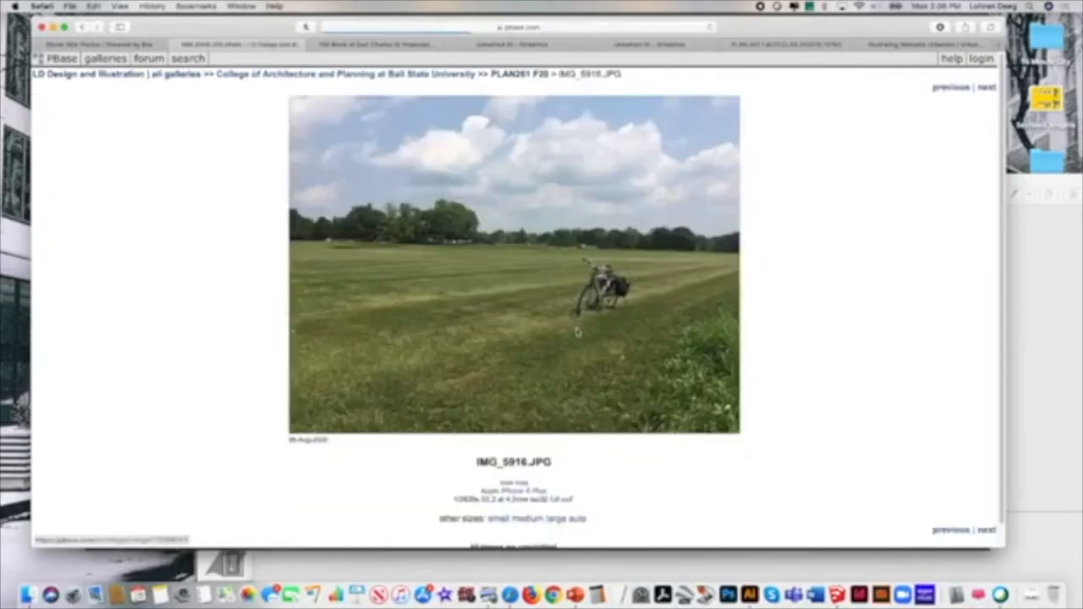
Step: Save the field photo to the Desktop as "storer site"
right_click(476, 315)
left_click(572, 449)
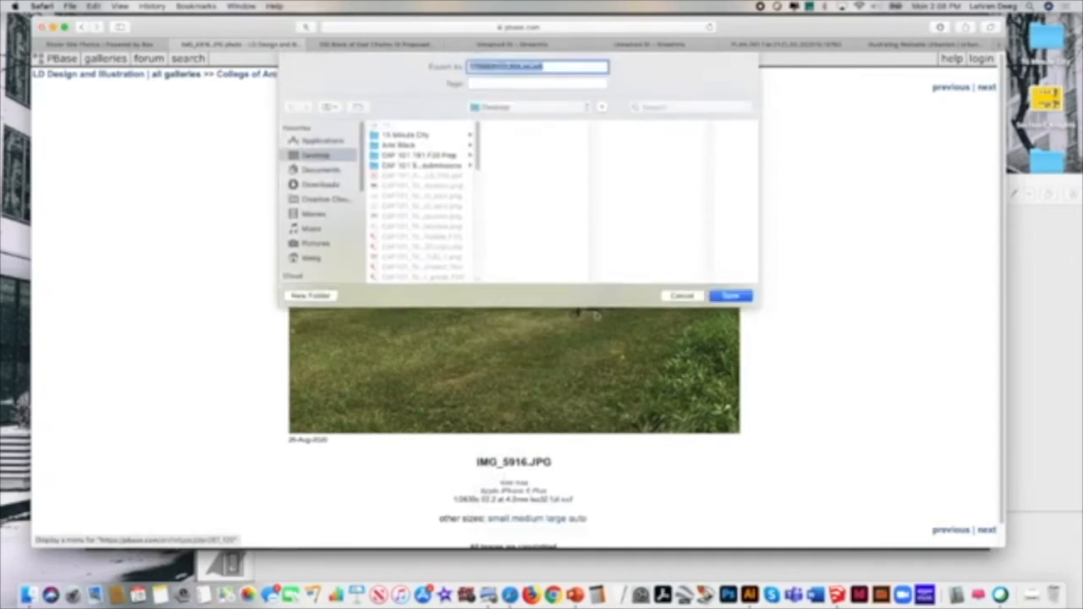
type("street site")
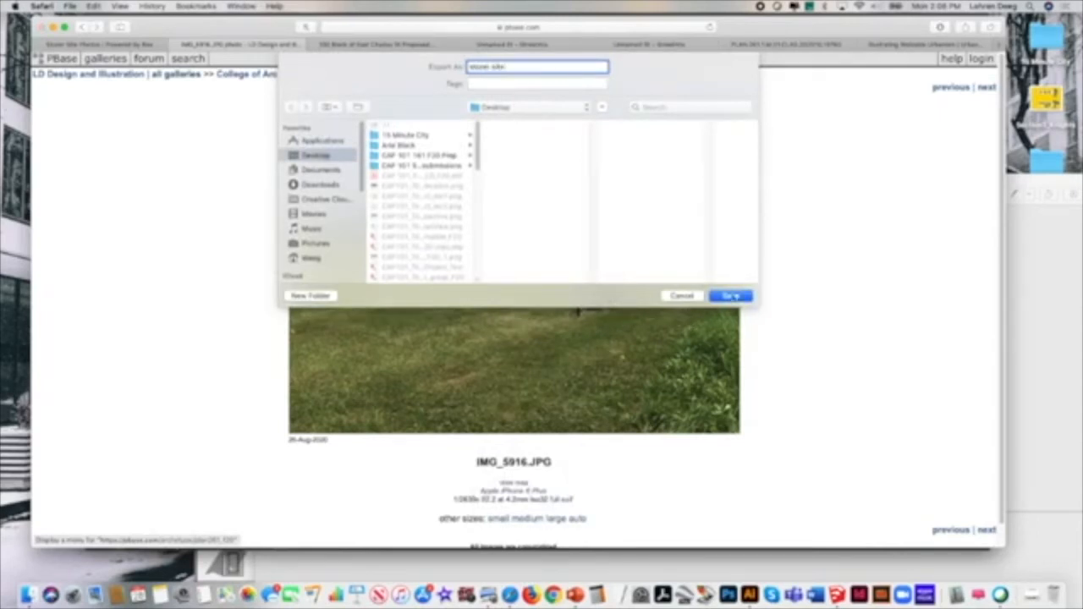
left_click(730, 296)
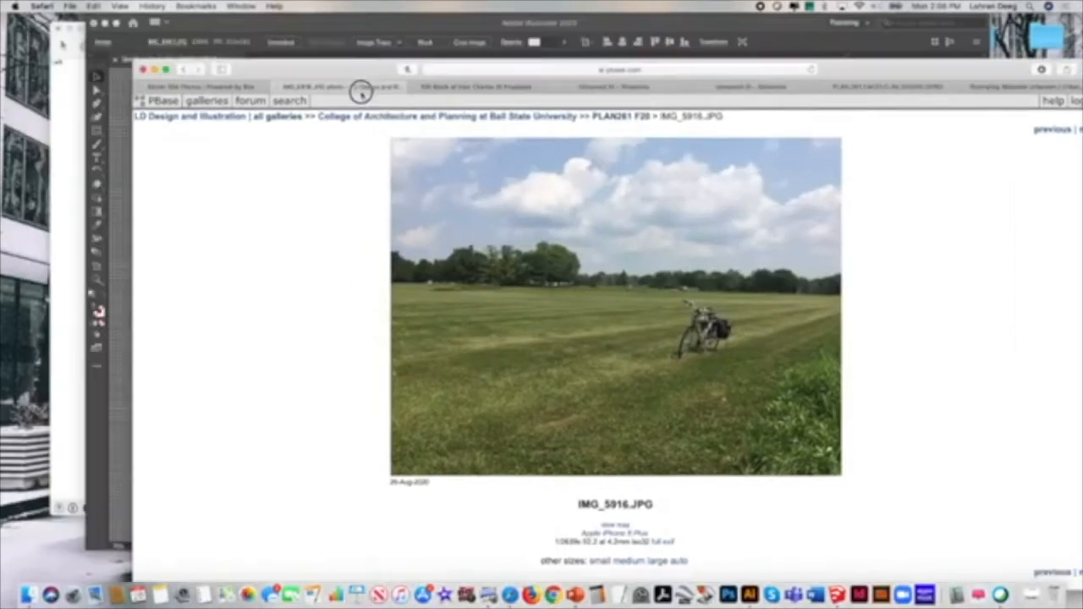
Step: Move the browser window aside to uncover the section drawing and launch Photoshop
left_click_drag(360, 92, 858, 292)
left_click(38, 242)
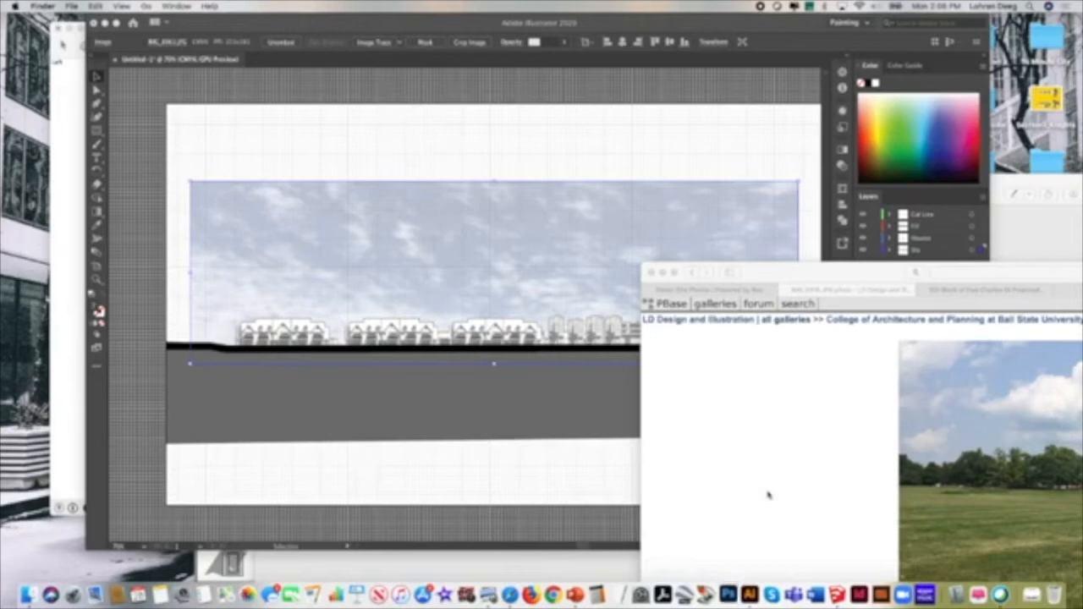
left_click(798, 278)
left_click_drag(771, 277, 968, 250)
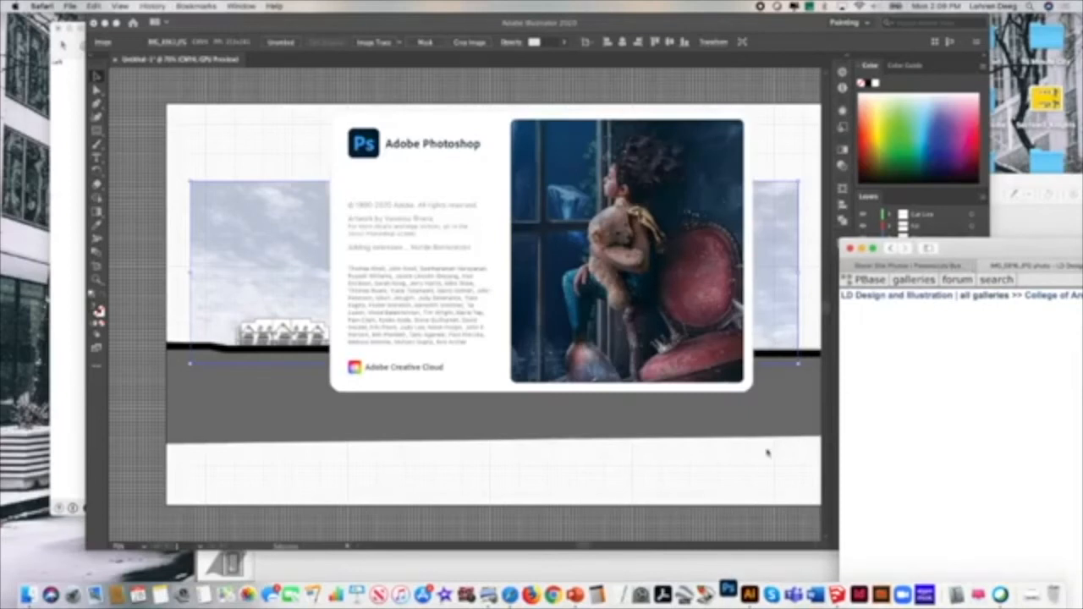
key("super+shift+5")
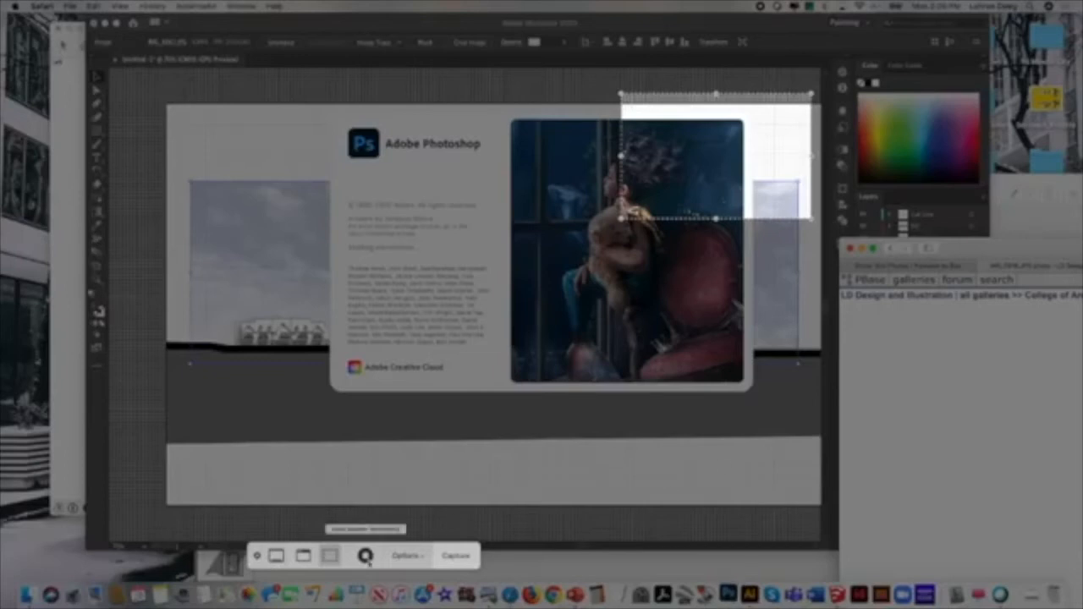
key("Return")
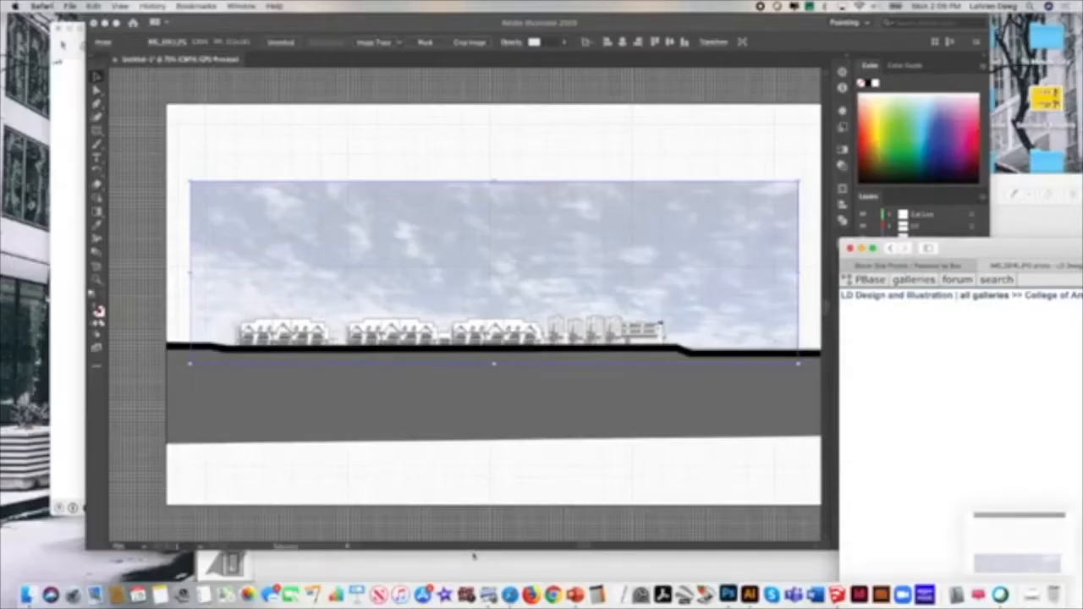
Step: Open the storer site .jpg photo from the Desktop in Photoshop
left_click_drag(683, 317, 231, 80)
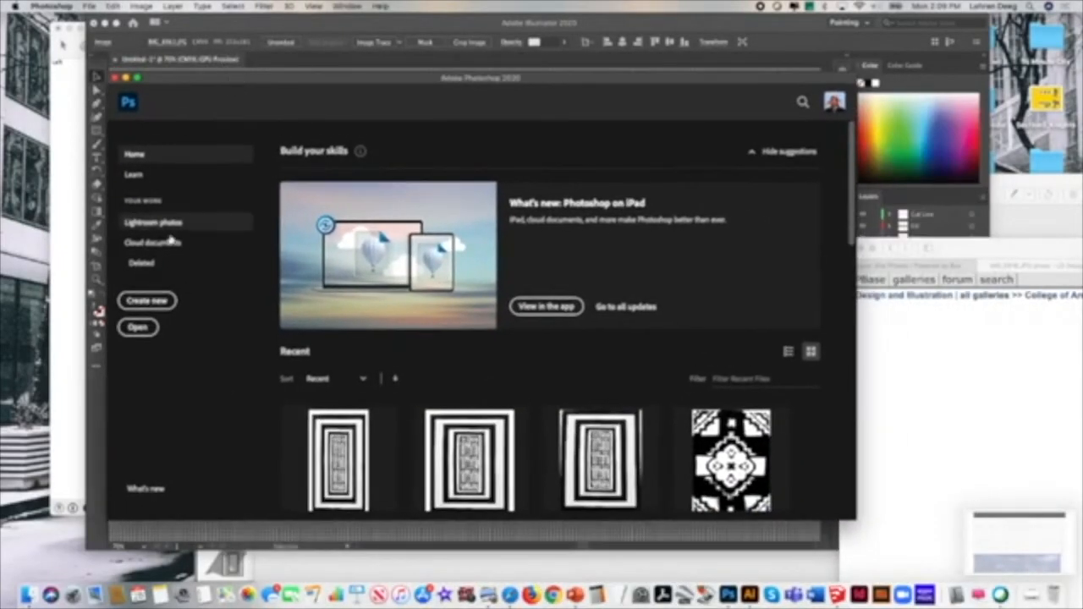
key("super+o")
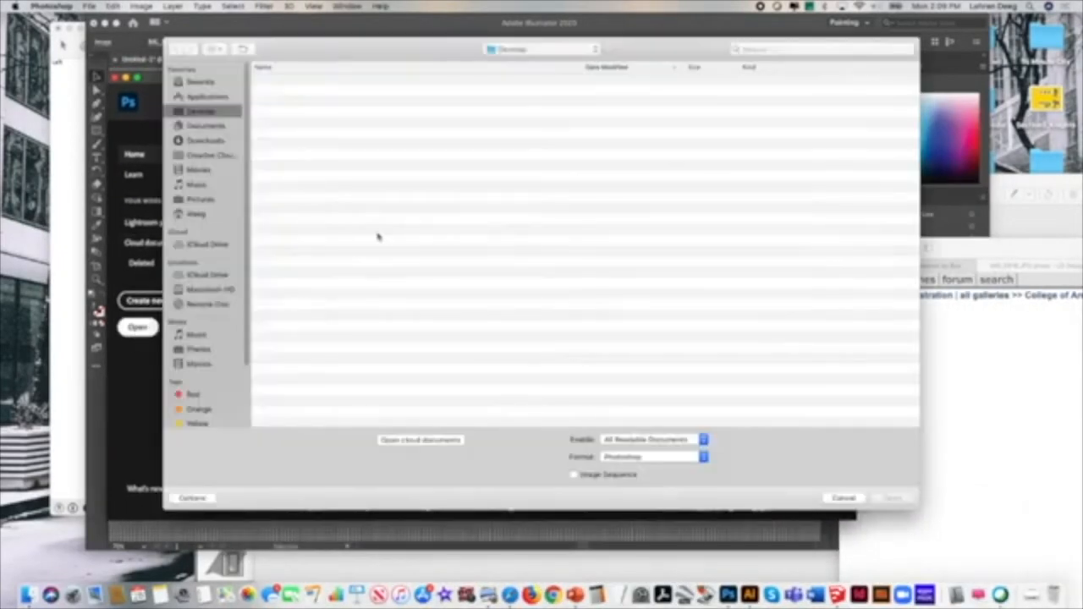
double_click(337, 91)
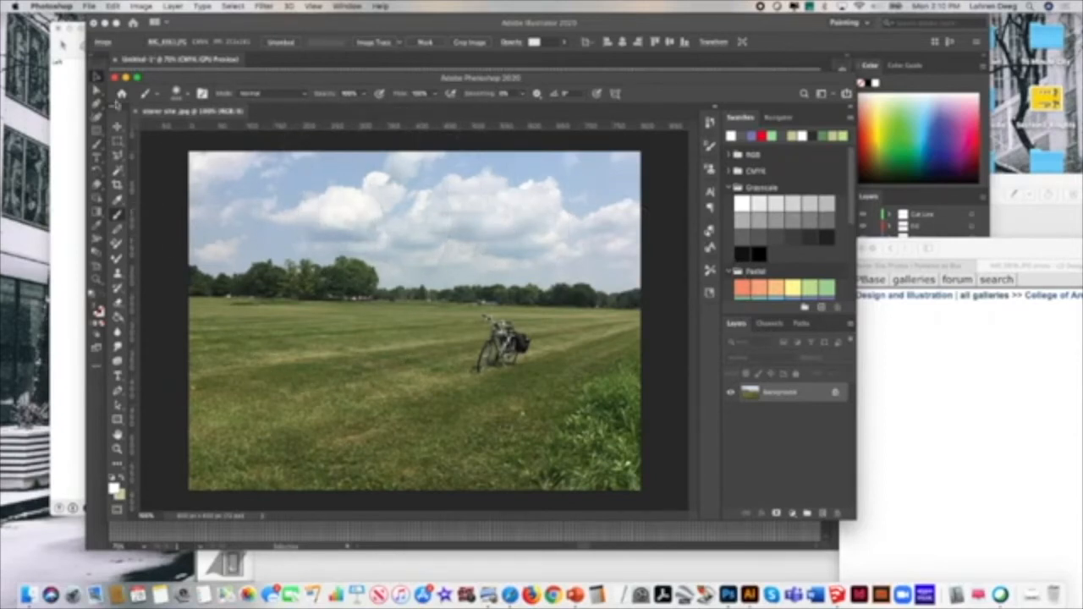
Step: Try setting the photo's image size to 5000 pixels wide at 150 pixels/inch without linking width and height
left_click(142, 6)
left_click(177, 91)
double_click(479, 258)
double_click(487, 221)
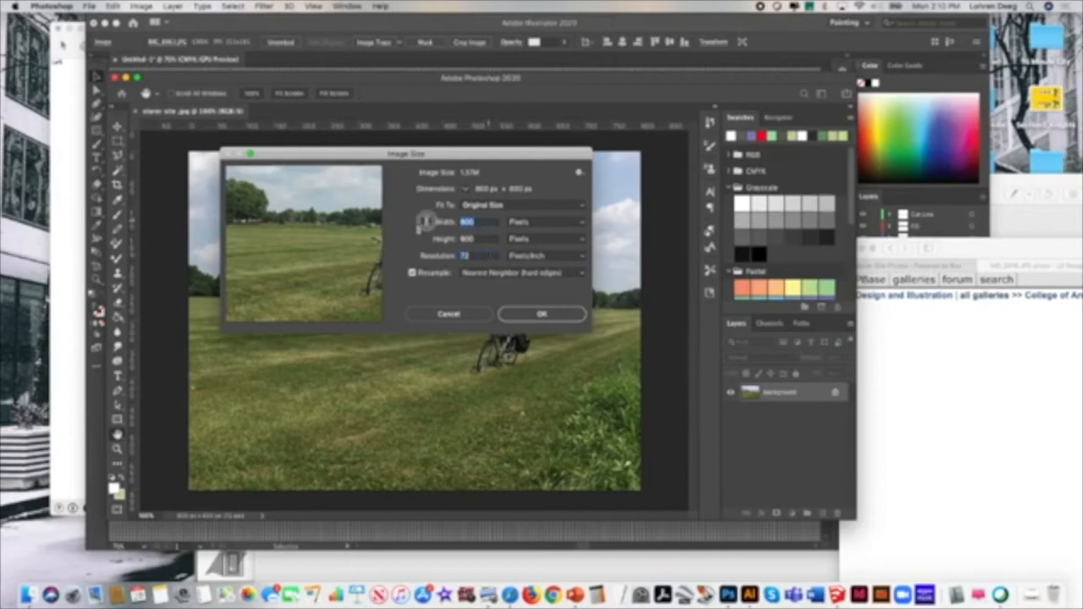
type("6000")
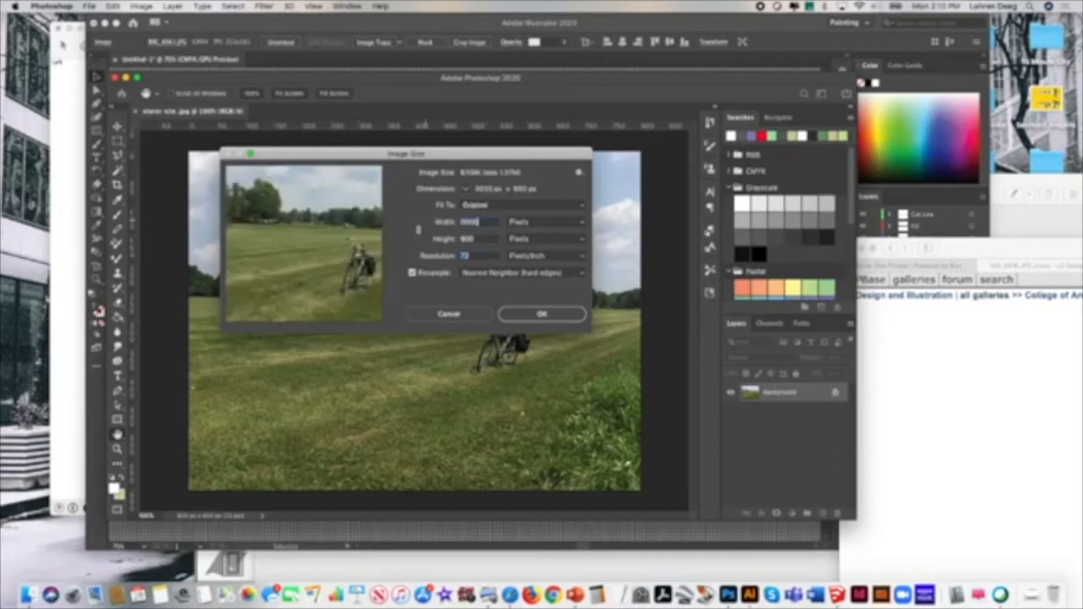
double_click(480, 254)
type("125")
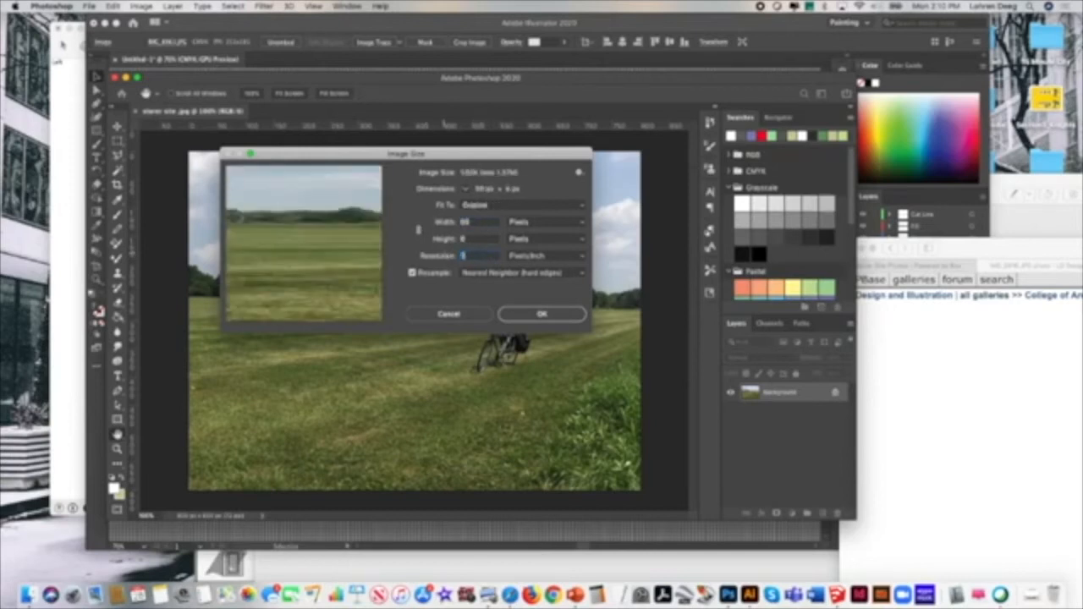
Step: Apply the resize with Bicubic Smoother (enlargement) resampling and undo it
left_click(518, 273)
left_click(518, 275)
left_click(518, 273)
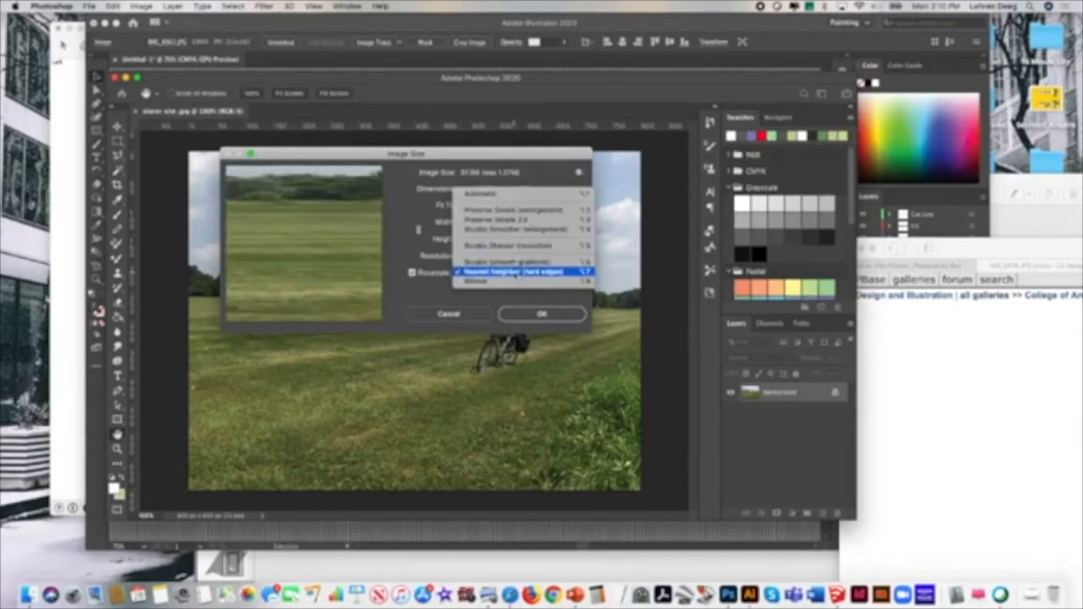
left_click(544, 232)
left_click(542, 314)
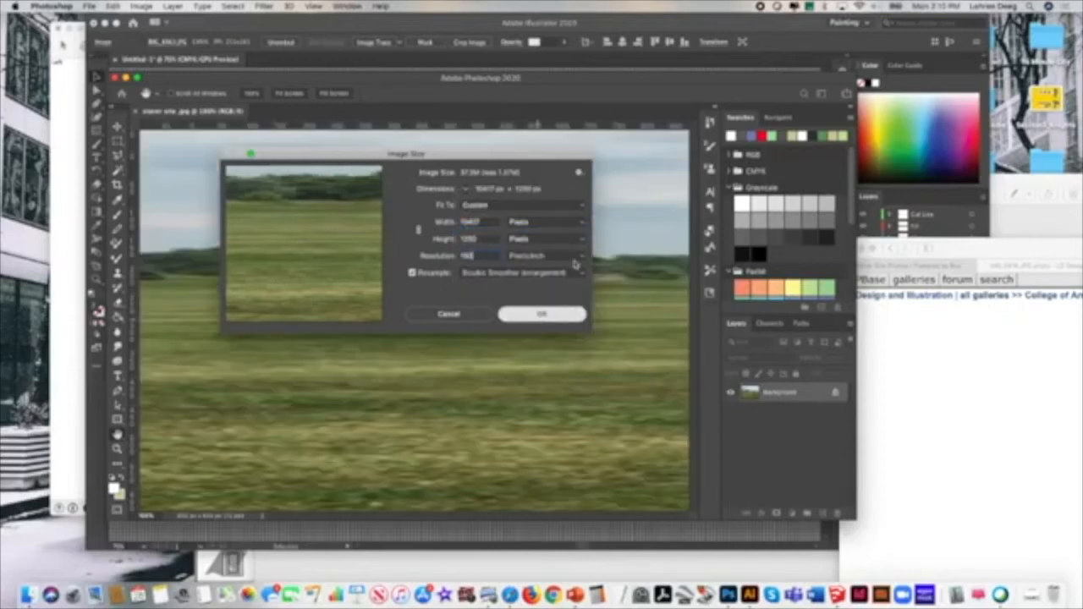
left_click(140, 7)
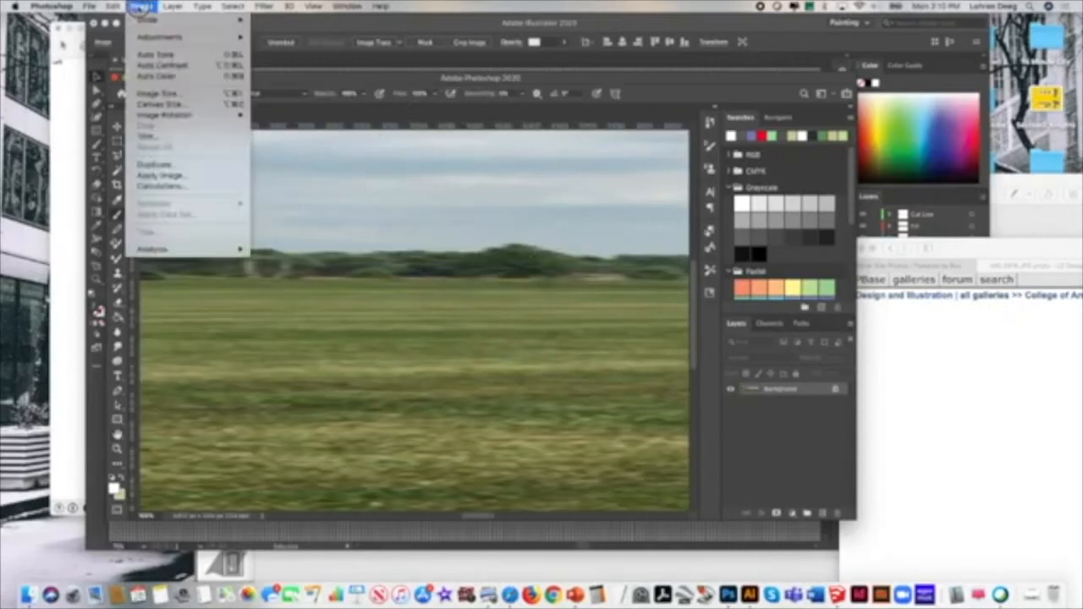
left_click(120, 18)
Step: In Image Size, set the photo's width to 5000 pixels with proportions linked and its resolution to 100 pixels/inch
left_click(140, 7)
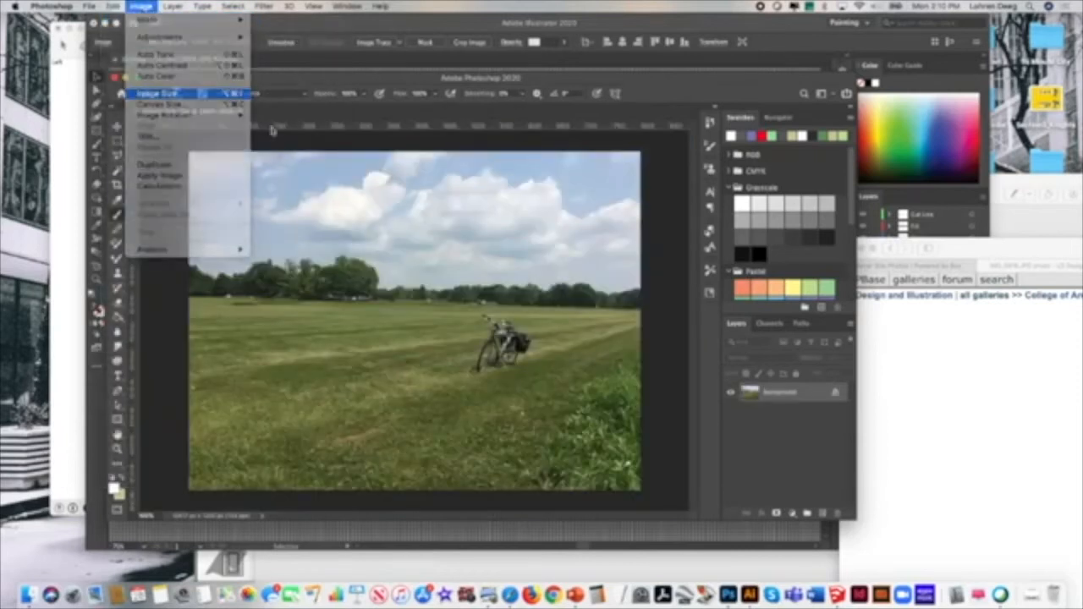
left_click(157, 93)
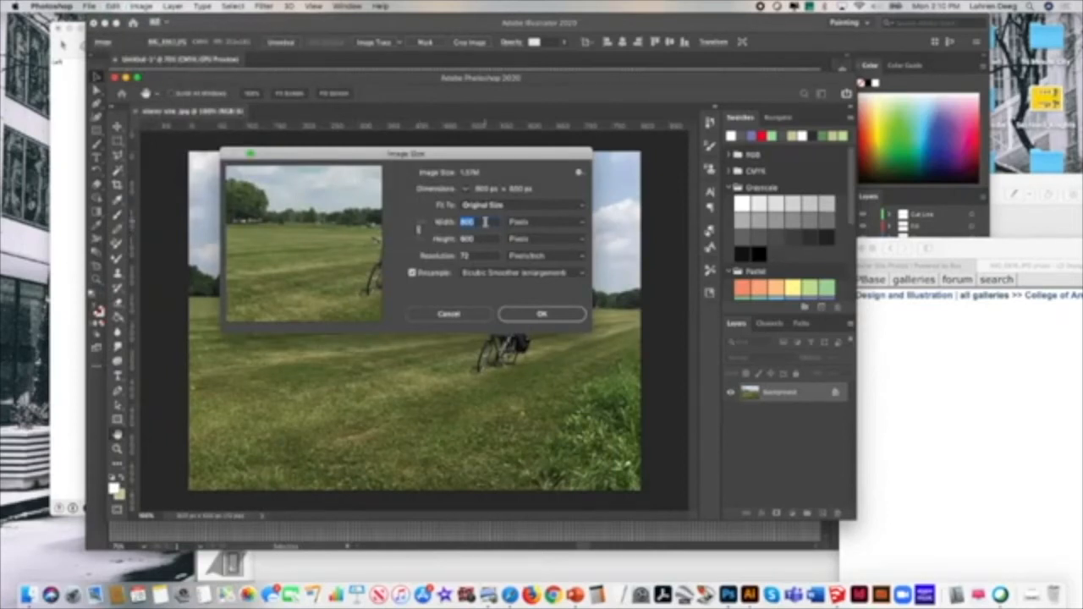
type("900")
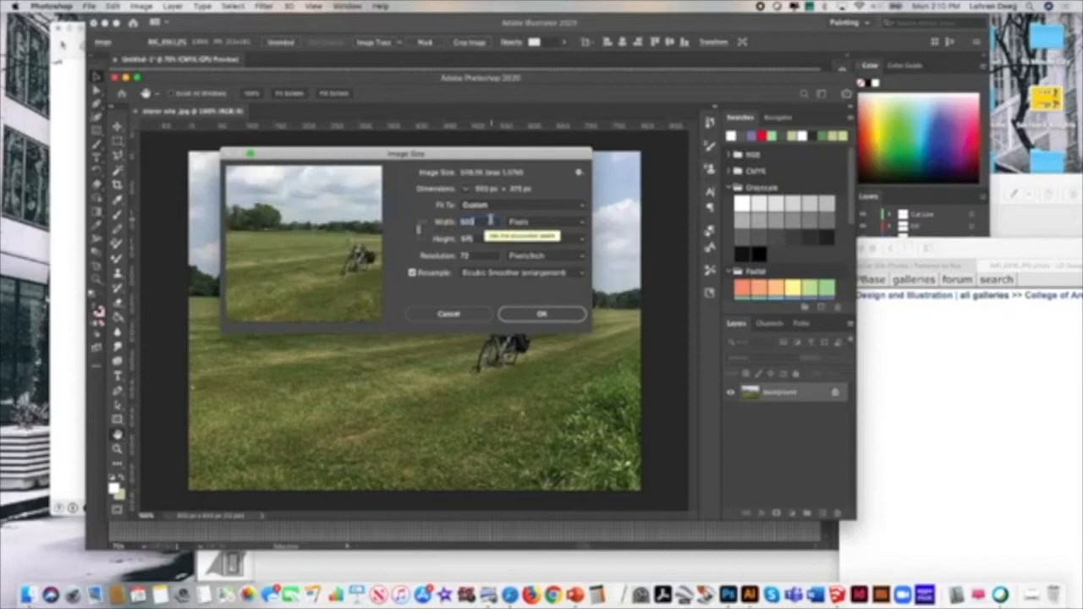
type("0")
left_click_drag(476, 257, 445, 261)
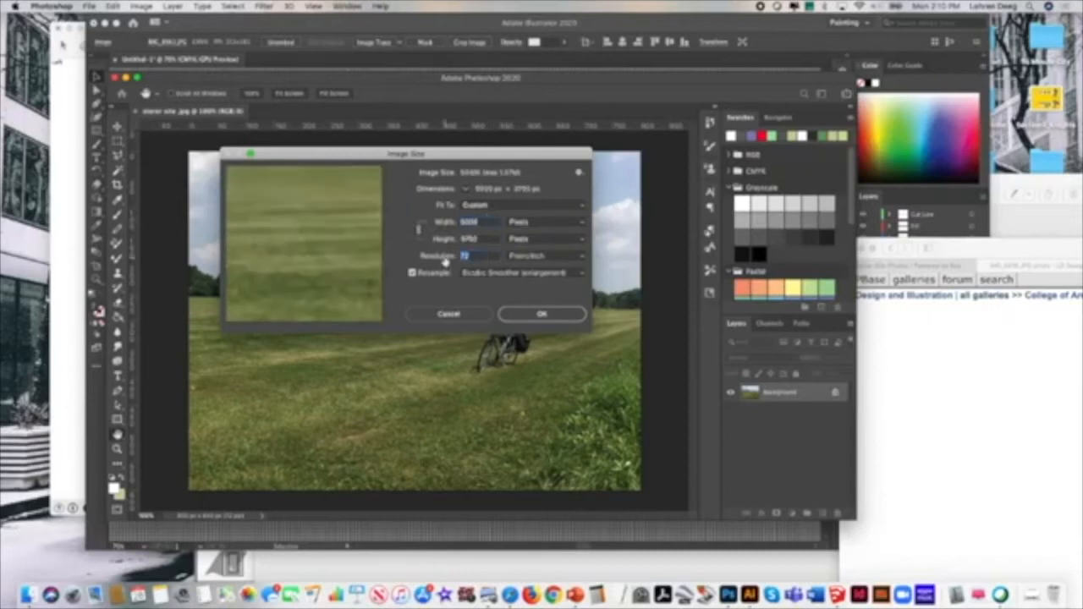
type("100")
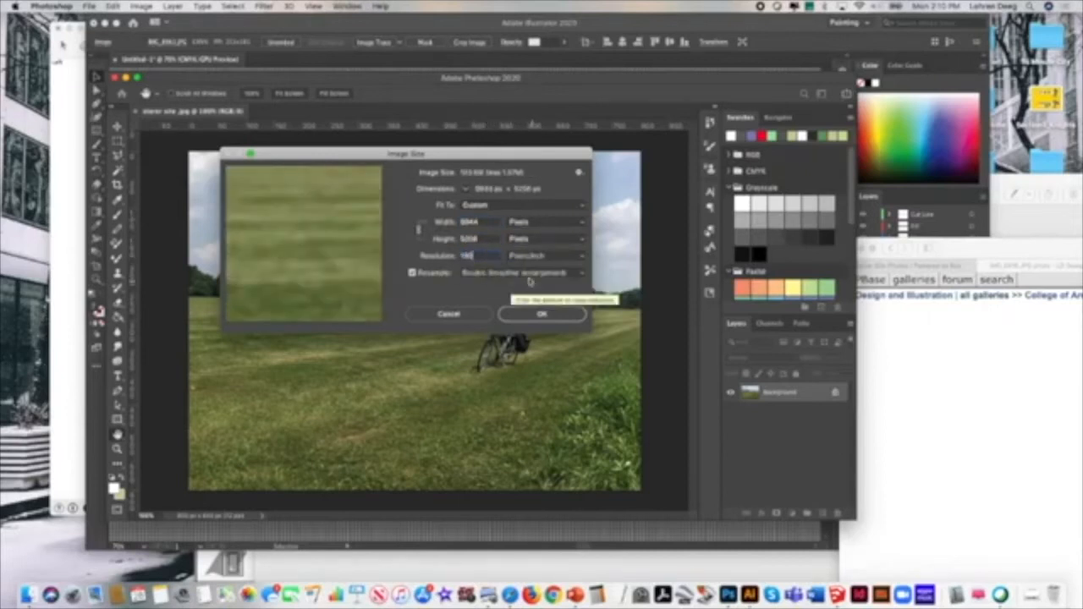
Step: Resample the photo with Preserve Details (enlargement) and noise reduction at 0%, and apply the resize
left_click(526, 272)
left_click(528, 252)
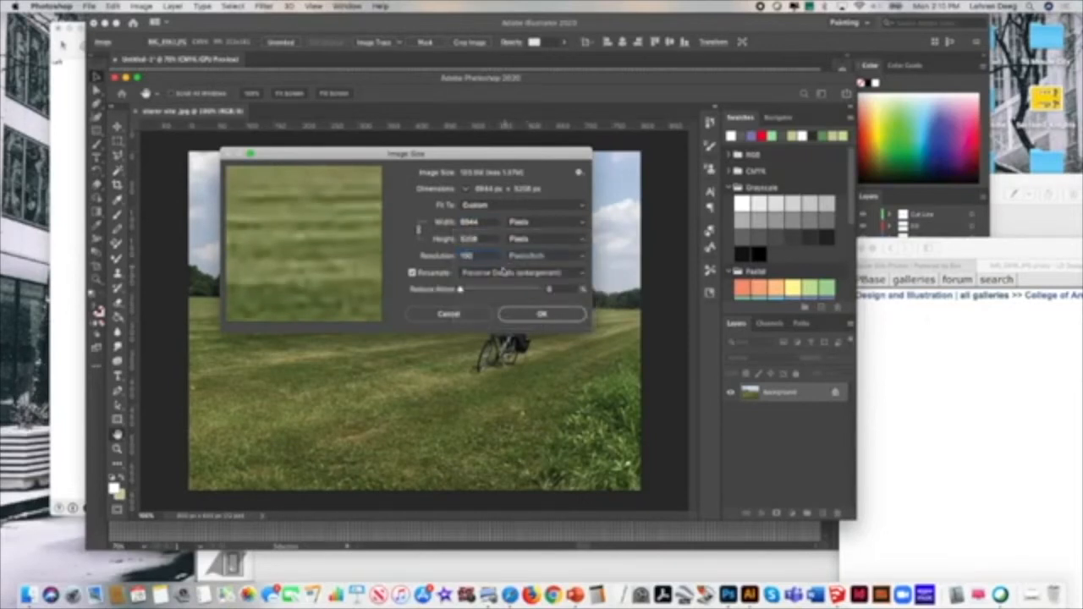
left_click(504, 272)
left_click(506, 256)
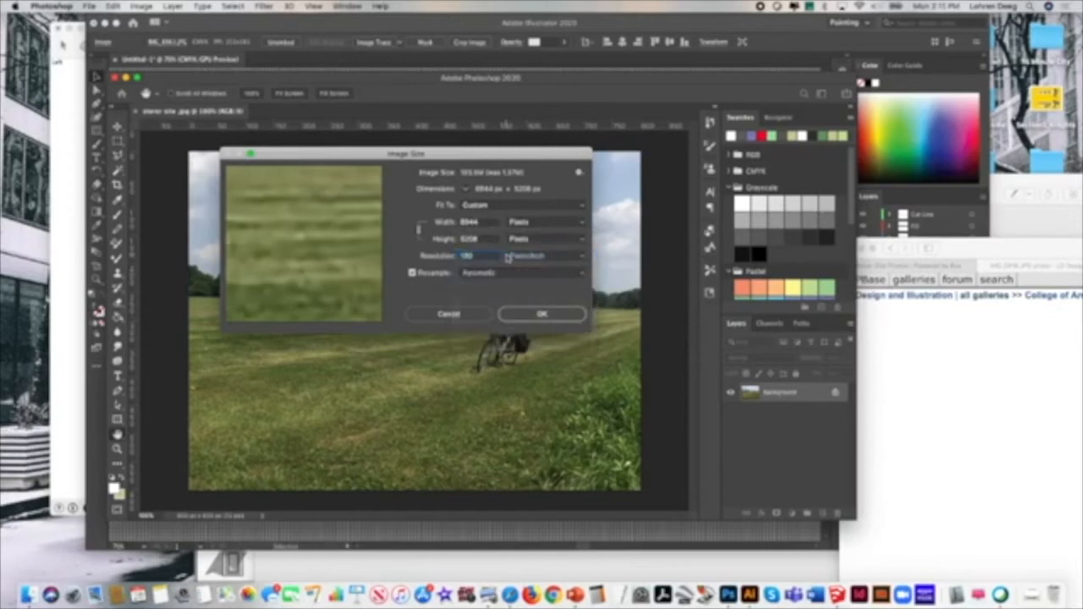
left_click(512, 274)
left_click(511, 289)
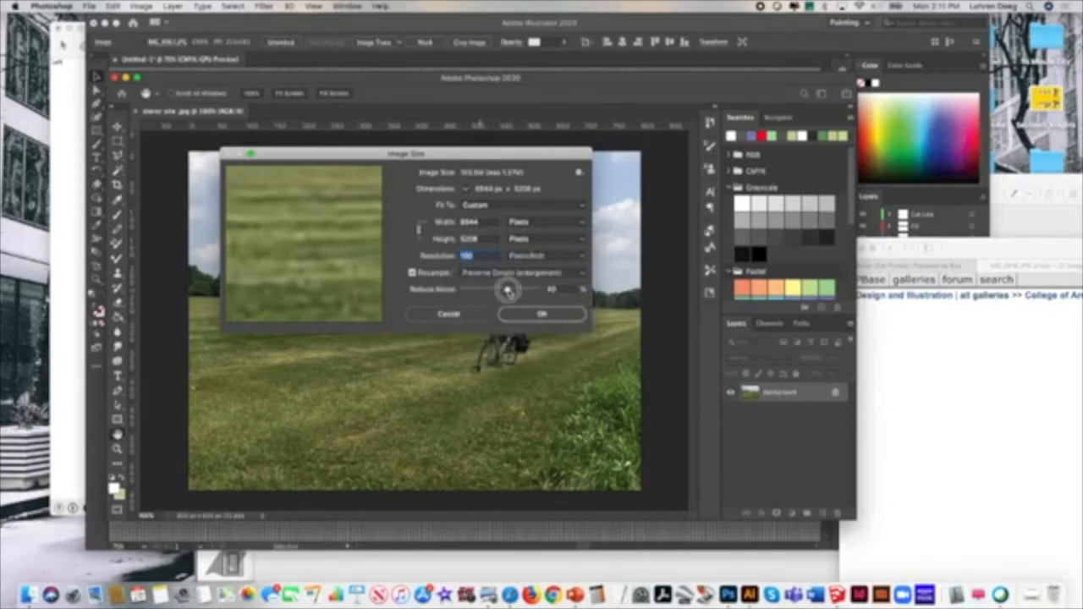
left_click(461, 289)
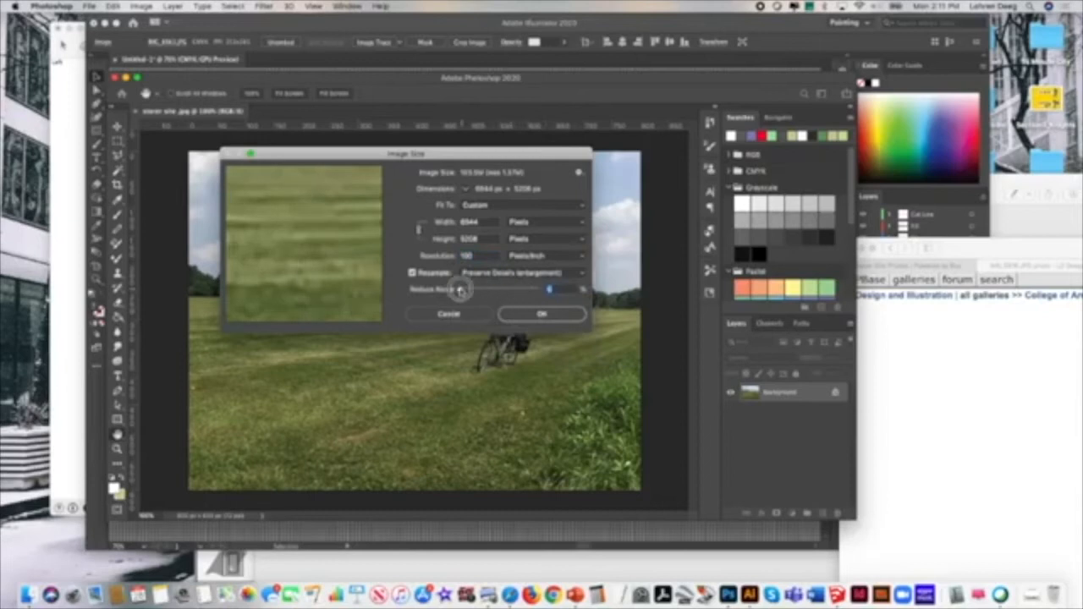
left_click(550, 316)
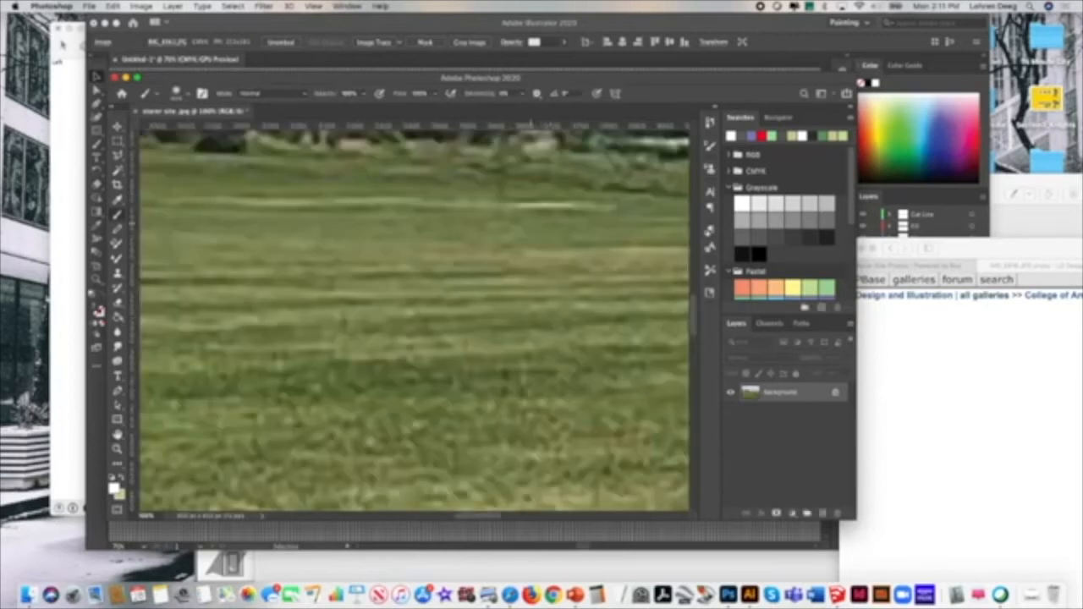
Step: Fit the enlarged photo on screen and quick-select the tree line with a strip of grass below it
left_click(313, 6)
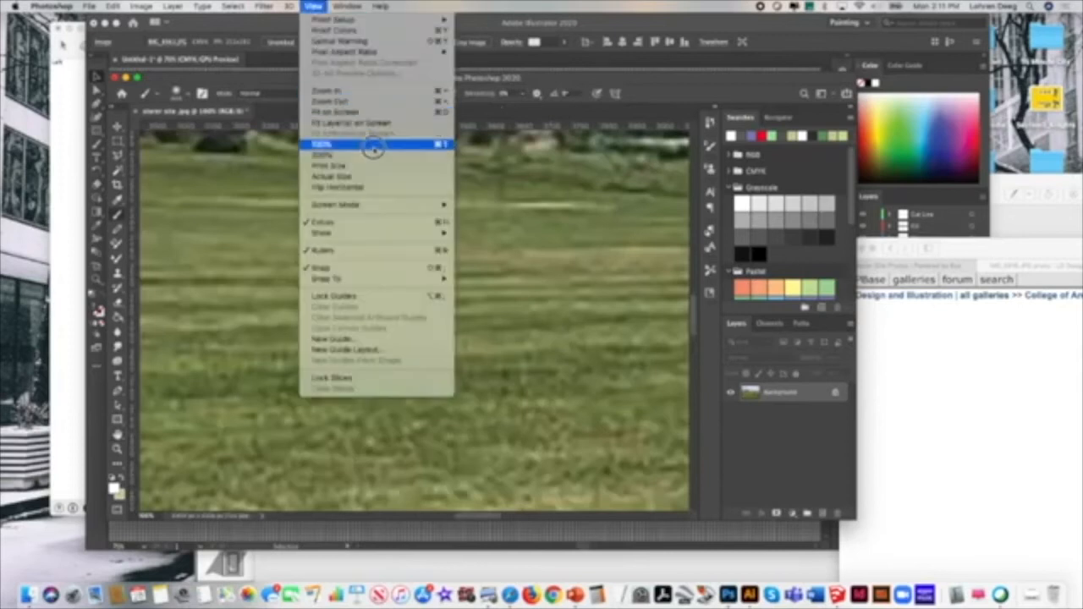
left_click(374, 110)
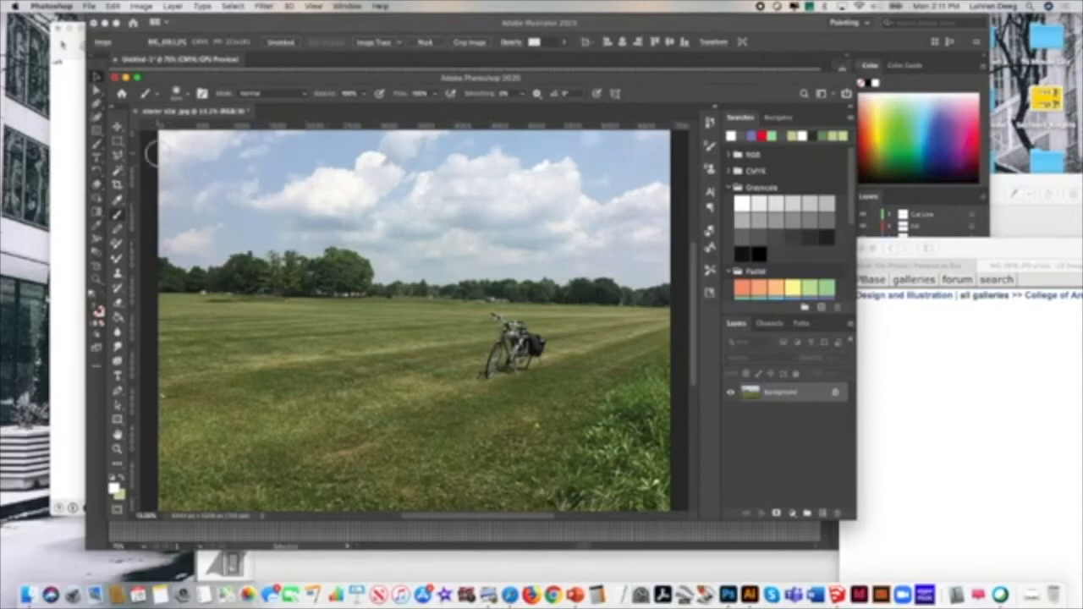
left_click(121, 156)
left_click(121, 173)
left_click(174, 179)
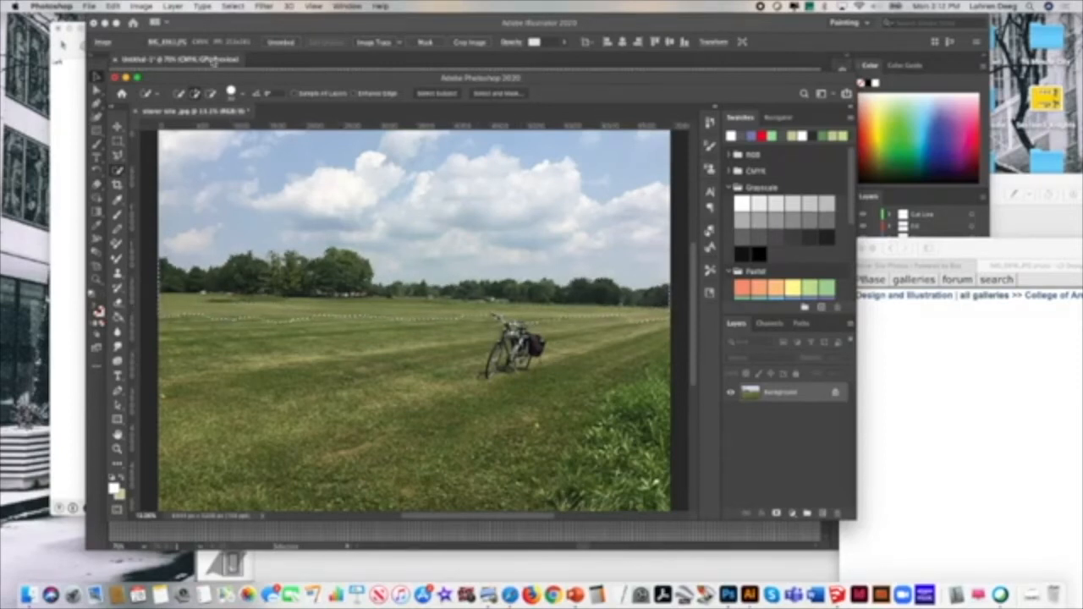
Step: Copy the selected tree line and paste it into a new document created from the Clipboard preset
left_click(114, 6)
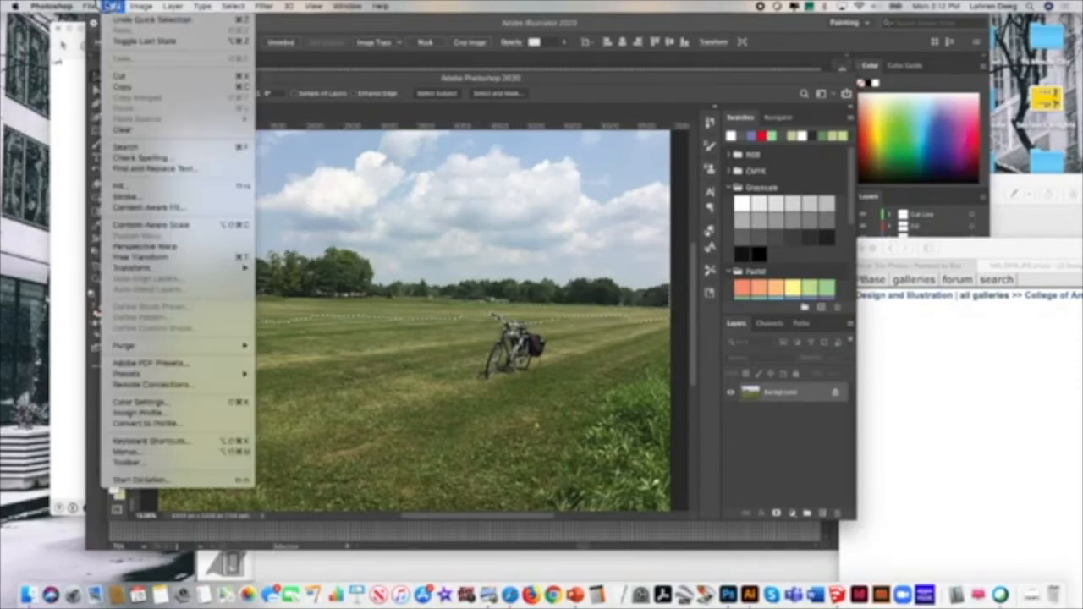
left_click(142, 85)
left_click(89, 6)
left_click(99, 18)
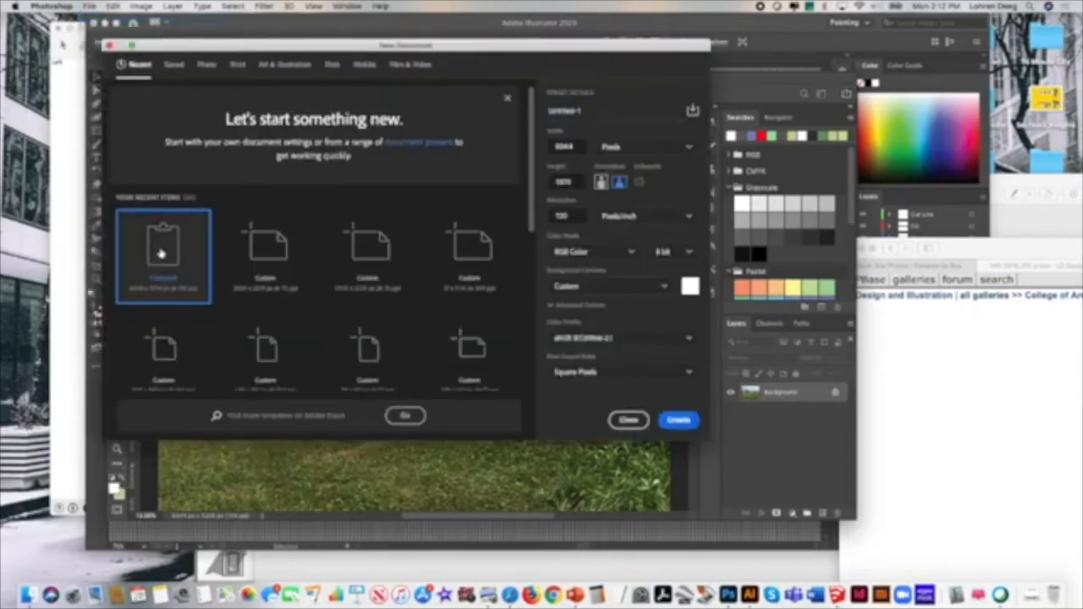
left_click(681, 425)
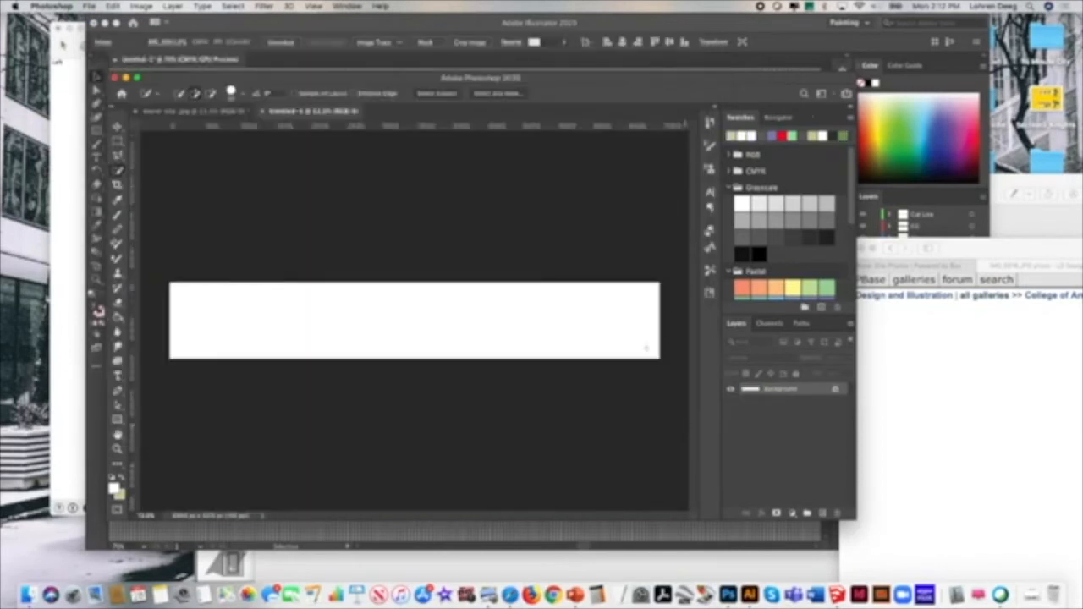
left_click(112, 6)
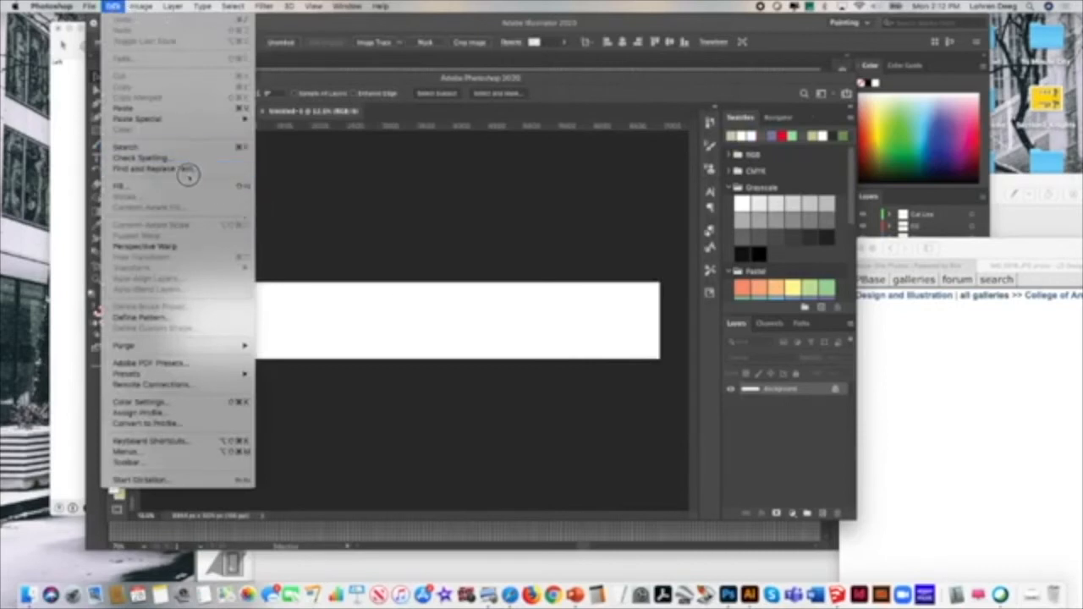
left_click(194, 111)
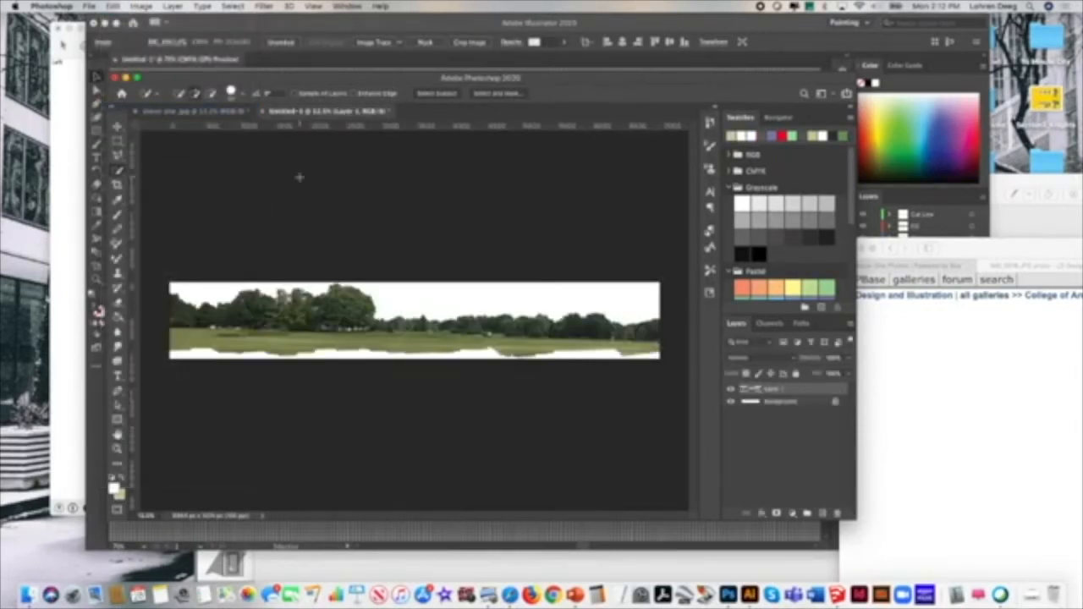
Step: Convert the white background into a regular layer and delete it, leaving only the tree line layer
left_click(788, 403)
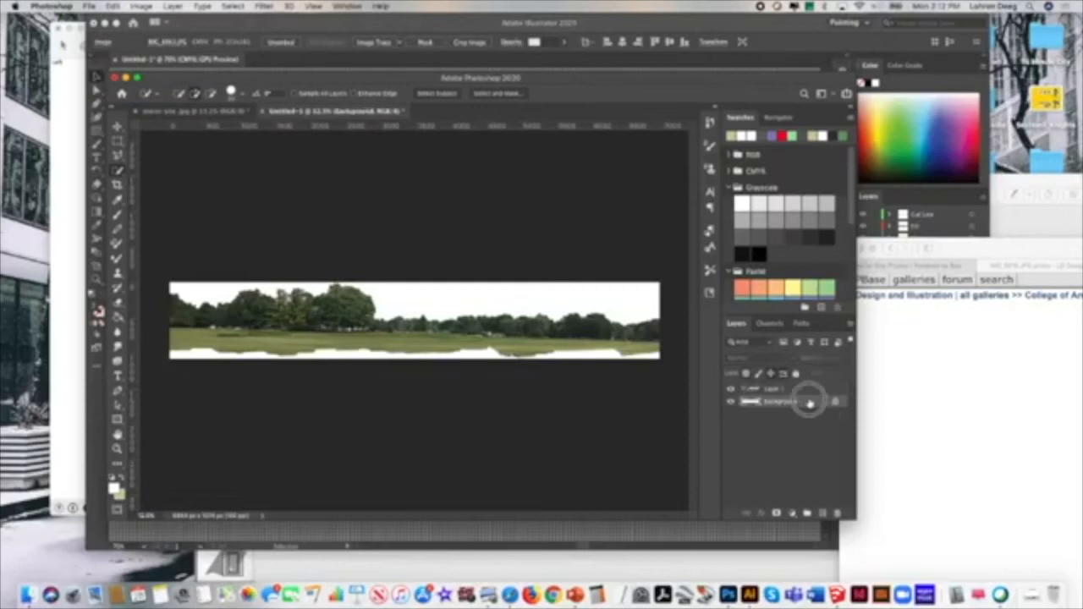
double_click(810, 402)
left_click(638, 304)
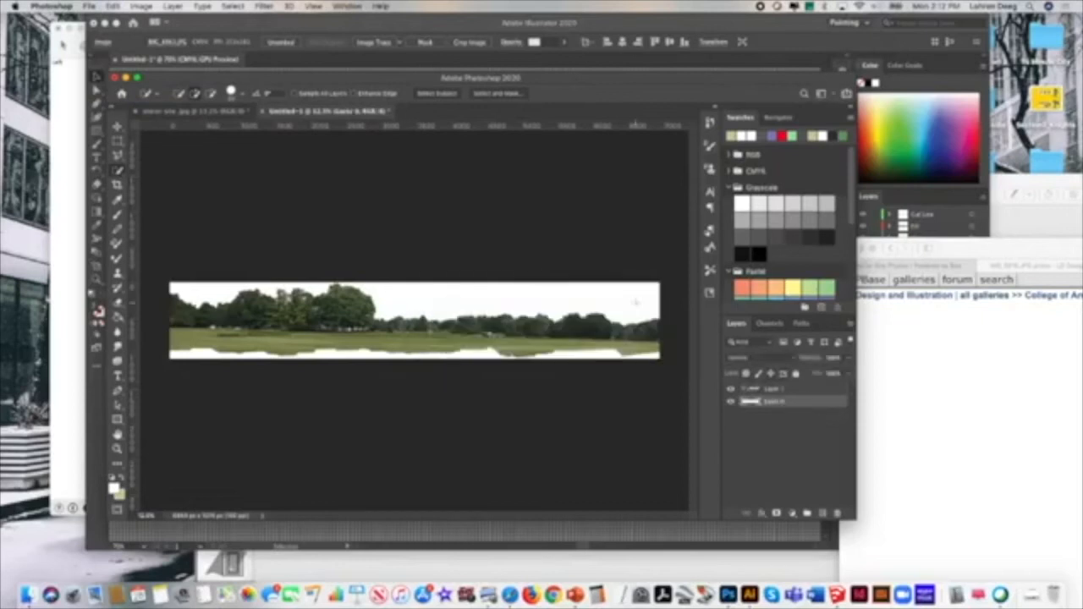
left_click_drag(812, 408, 838, 513)
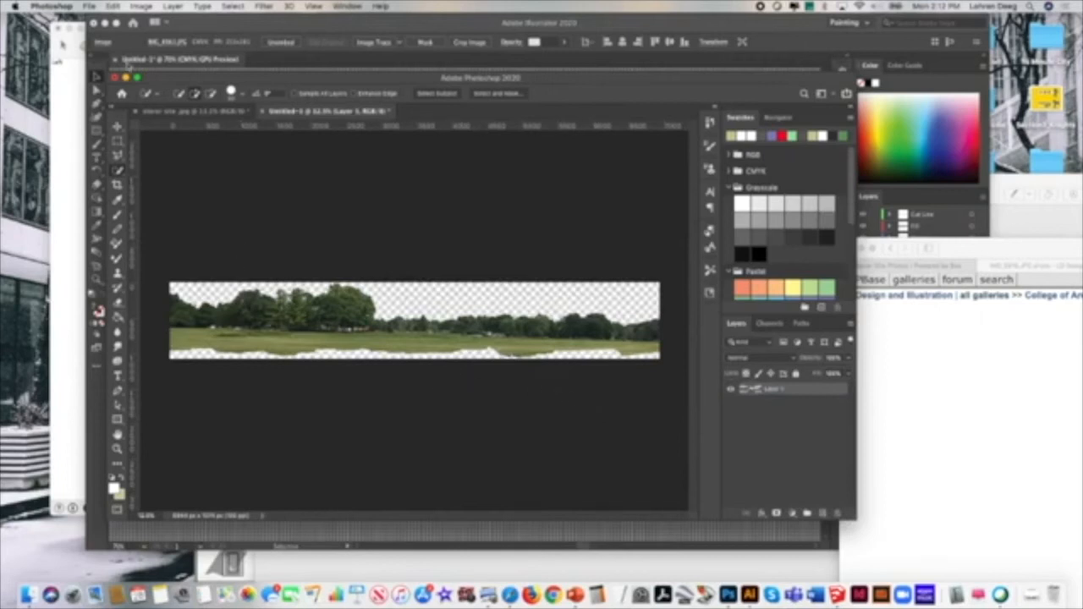
Step: Save the cut-out on the computer's Desktop as a PNG named Treeline with medium file size
left_click(89, 6)
left_click(110, 131)
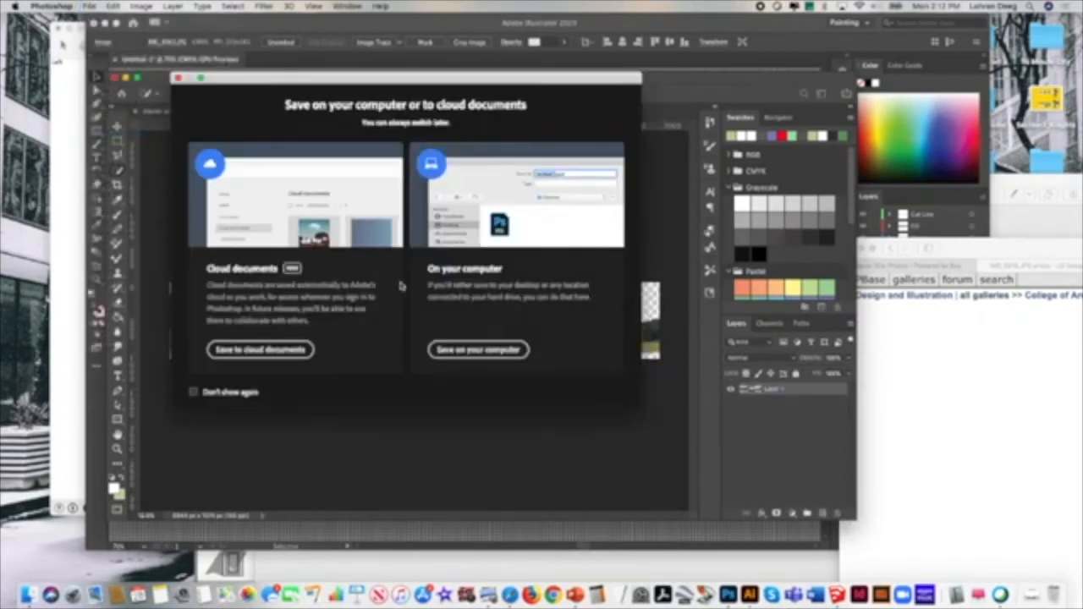
left_click(479, 349)
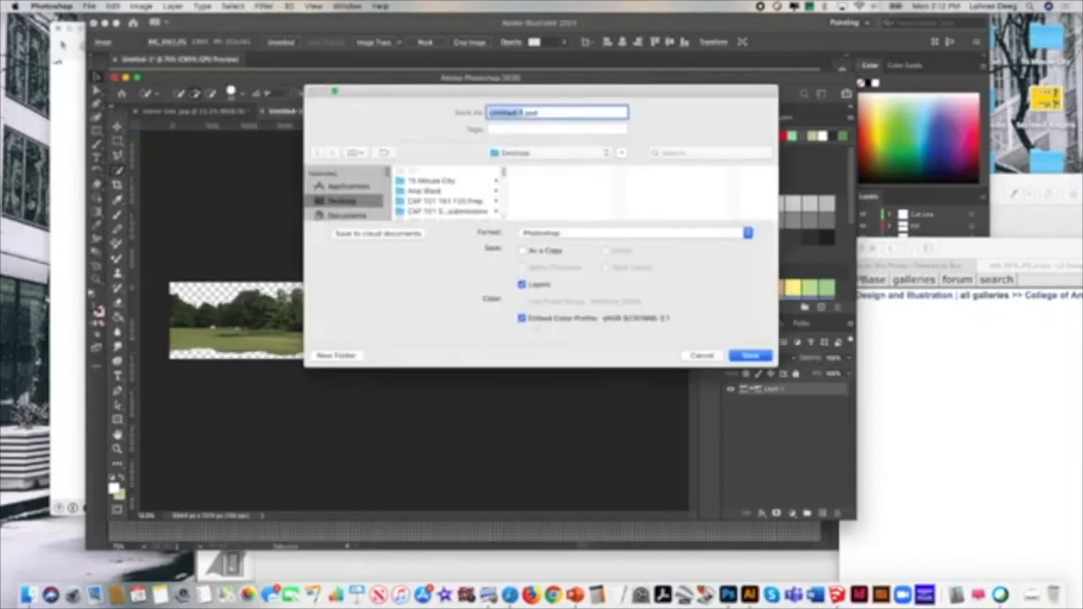
type("TB")
left_click(583, 234)
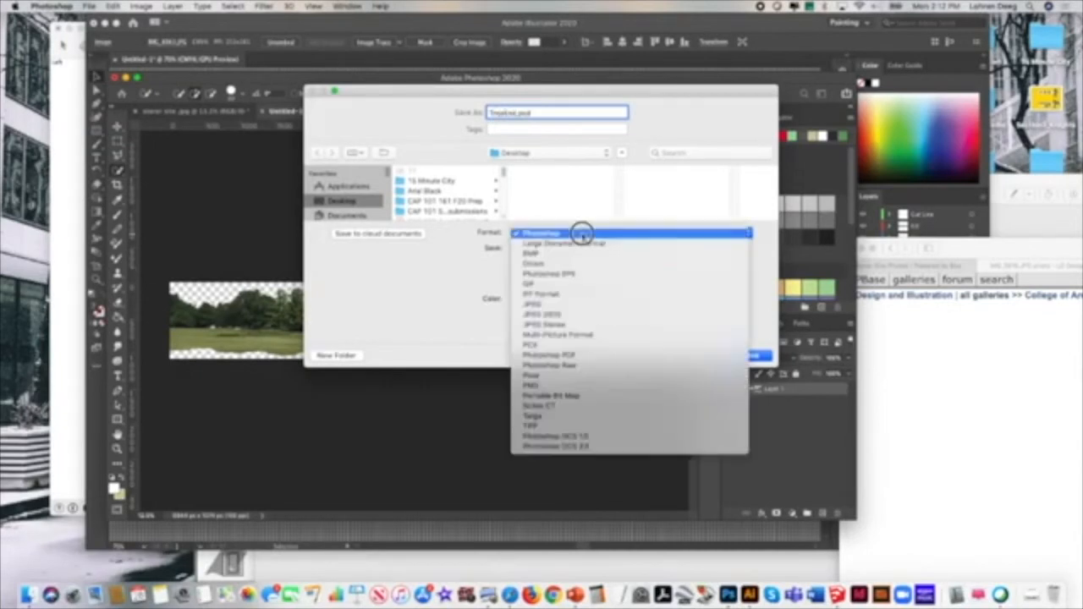
left_click(595, 388)
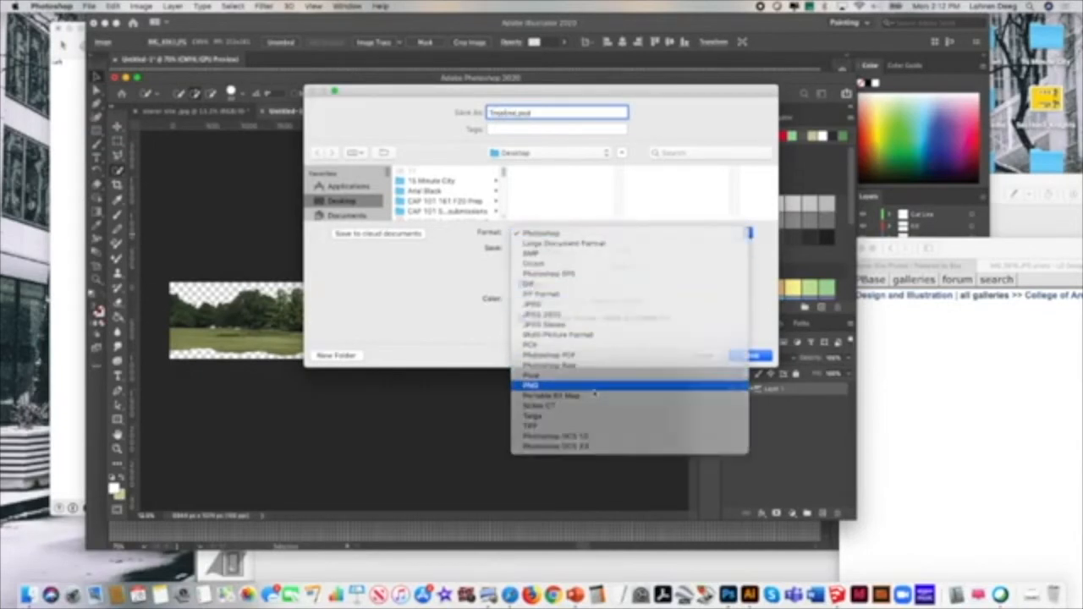
left_click(748, 355)
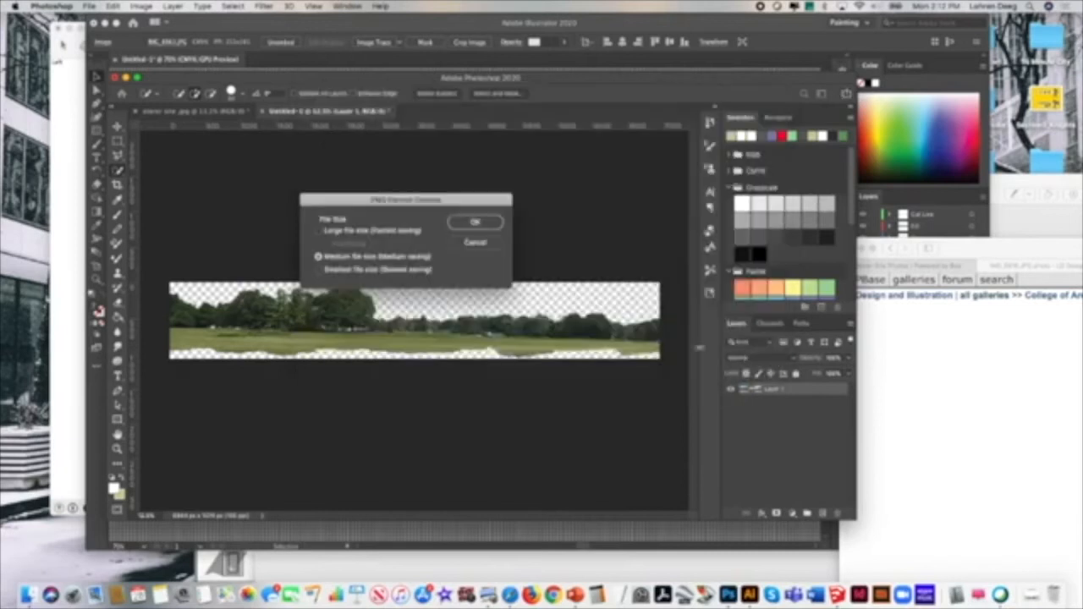
left_click(476, 222)
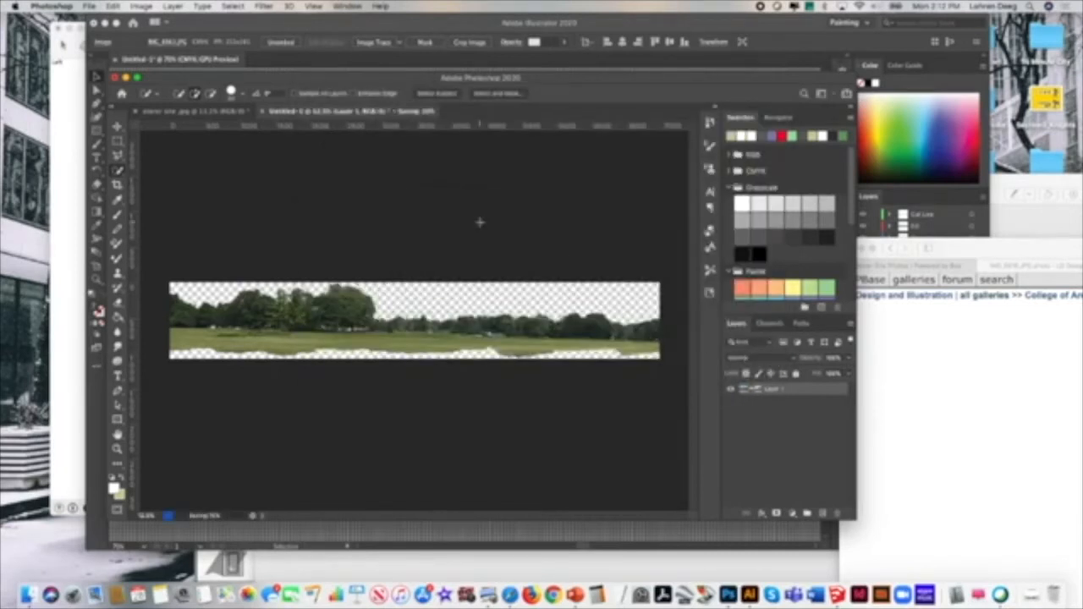
Step: Minimise the SketchUp window and switch to the section drawing in Illustrator
left_click(241, 24)
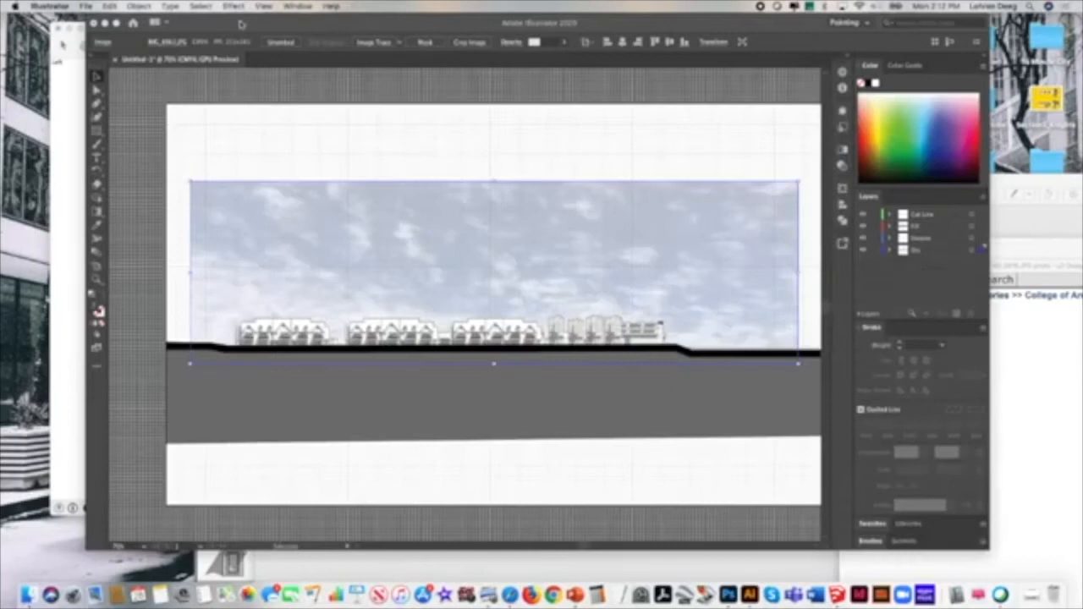
left_click(265, 87)
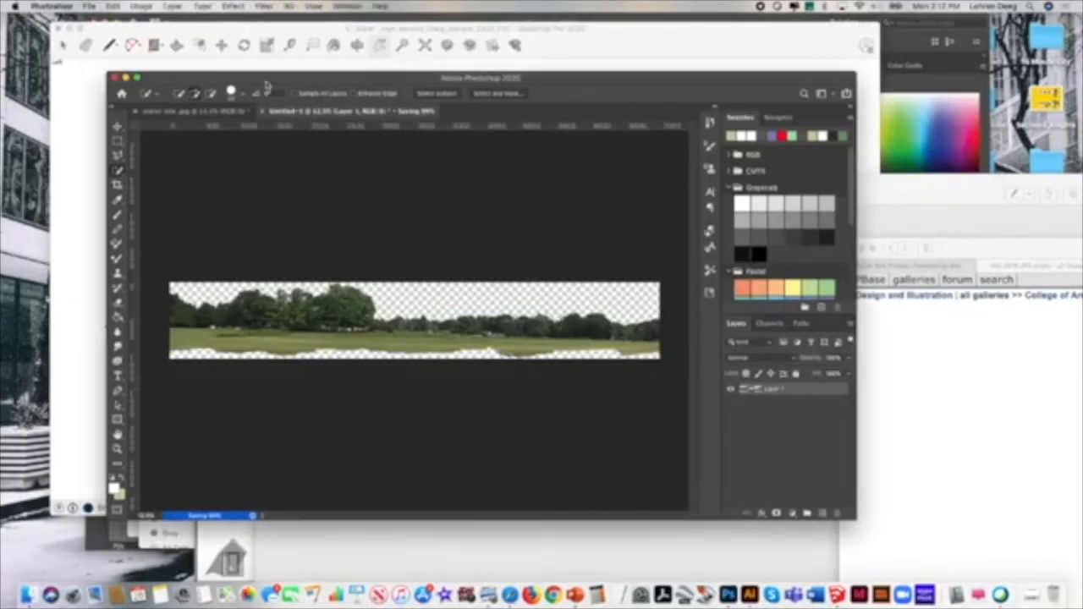
left_click(508, 28)
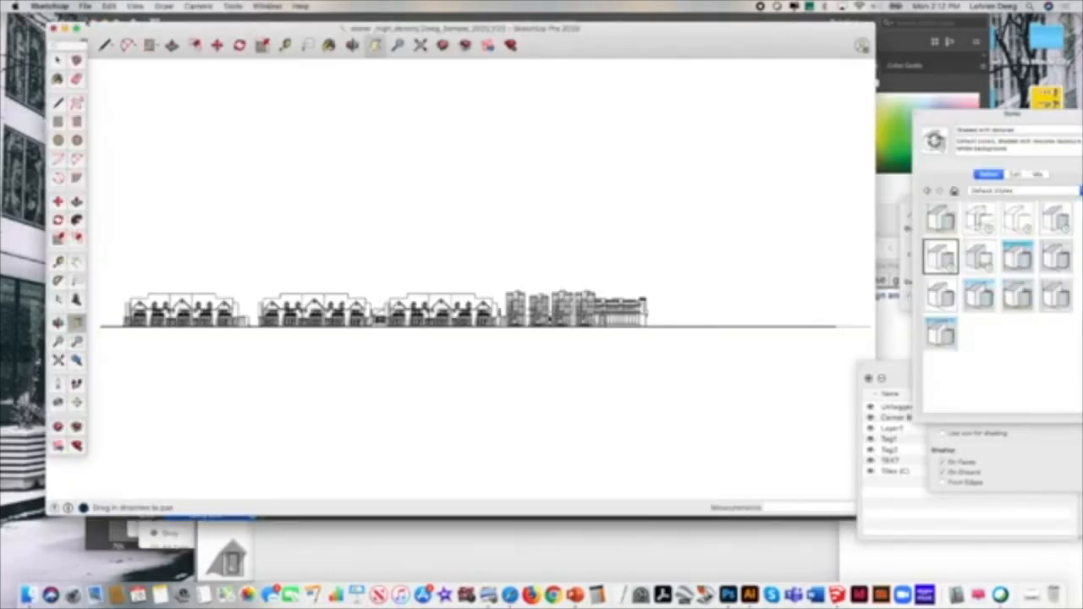
left_click(64, 29)
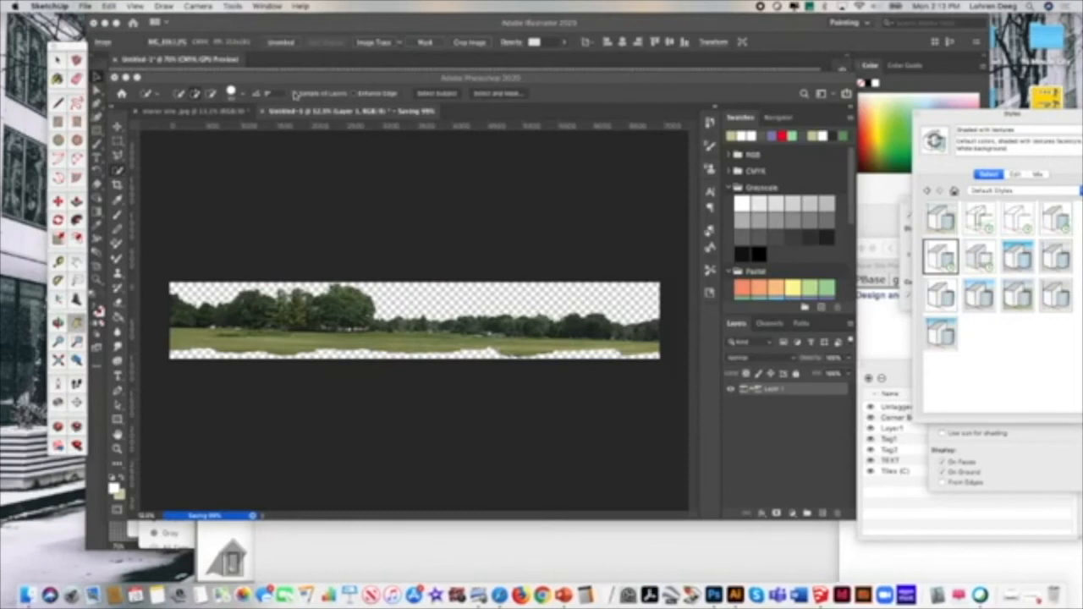
left_click(318, 27)
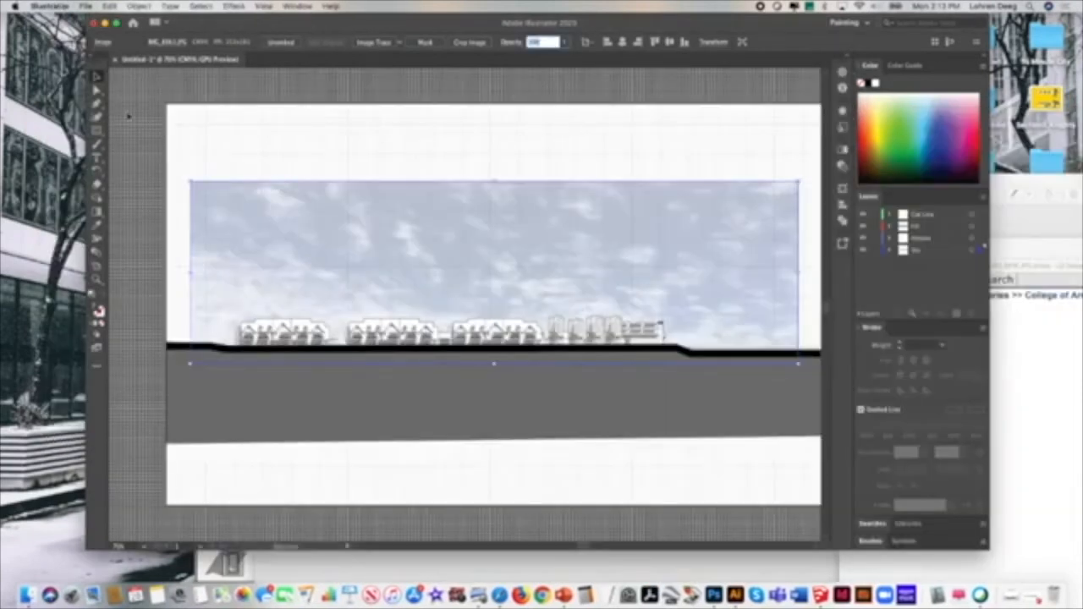
Step: Deselect the sky image and create a new layer named Treeline directly above the sky layer
left_click(460, 140)
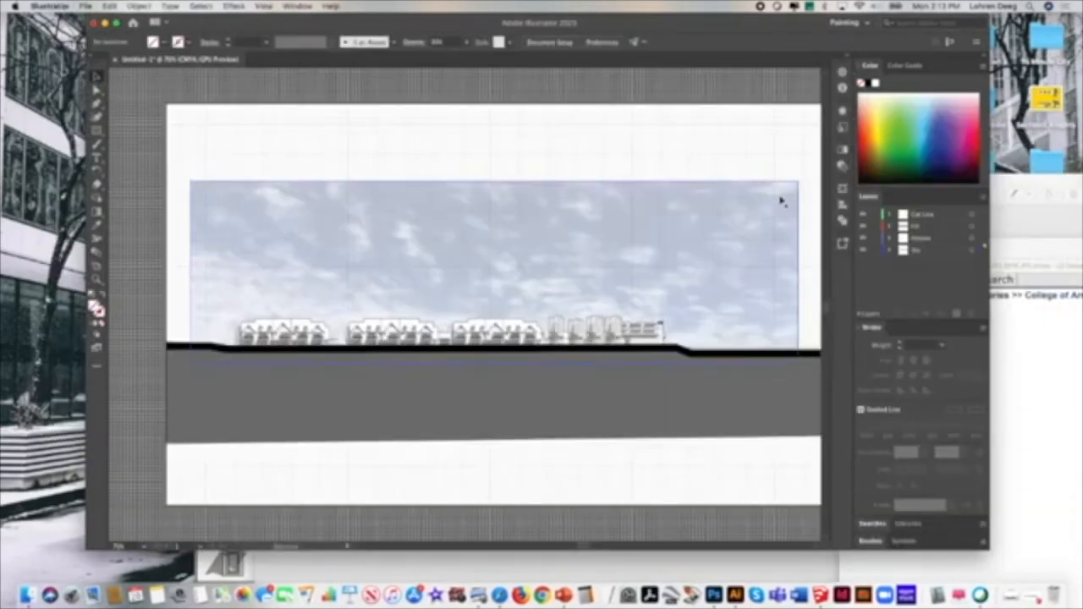
left_click(983, 197)
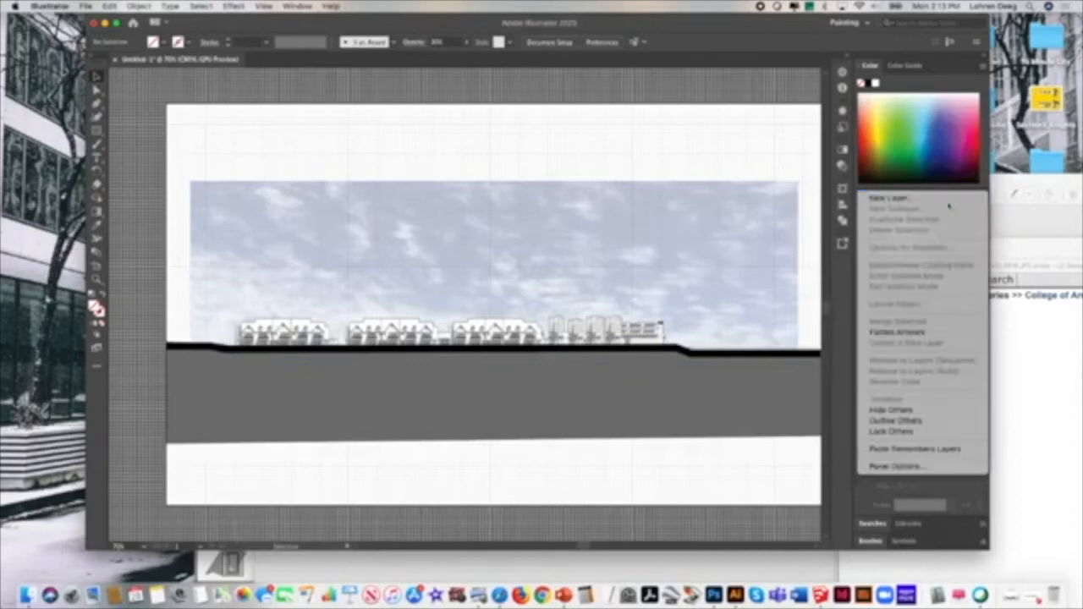
left_click(875, 199)
type("S")
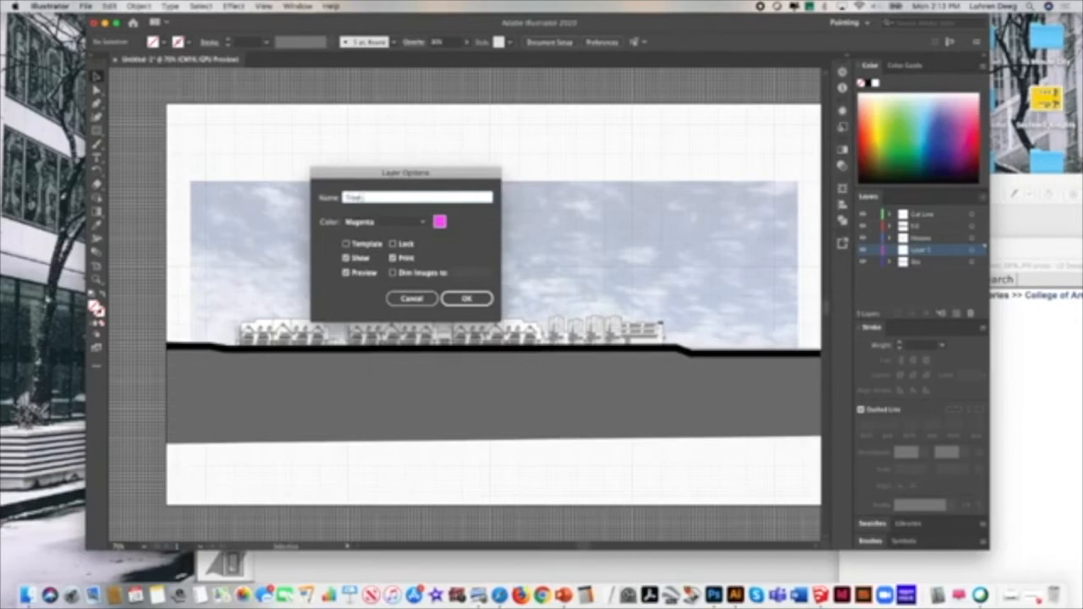
type("reeLine")
left_click(468, 299)
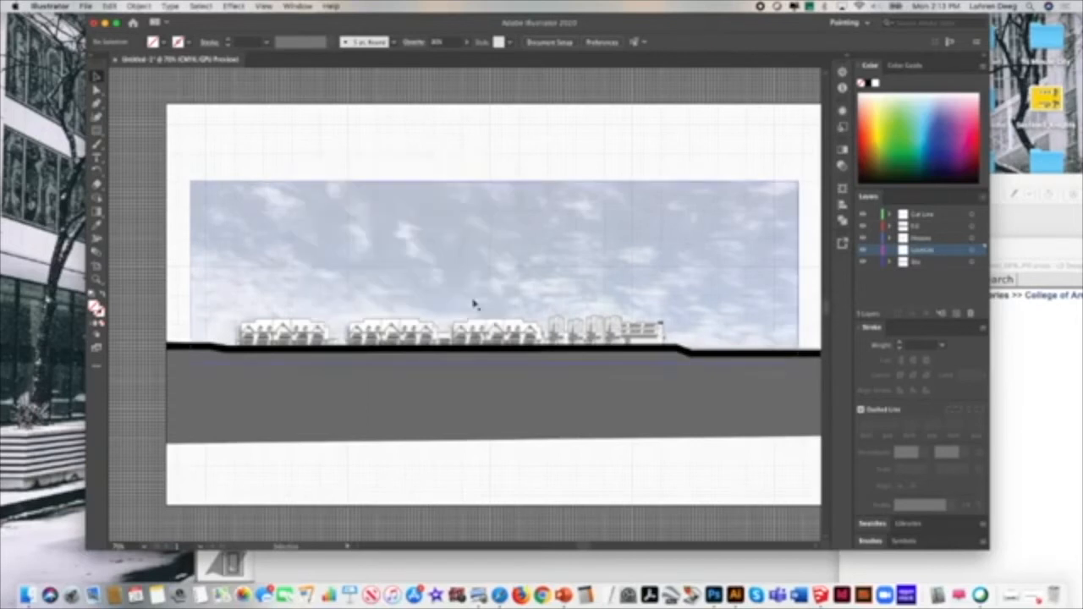
left_click(941, 251)
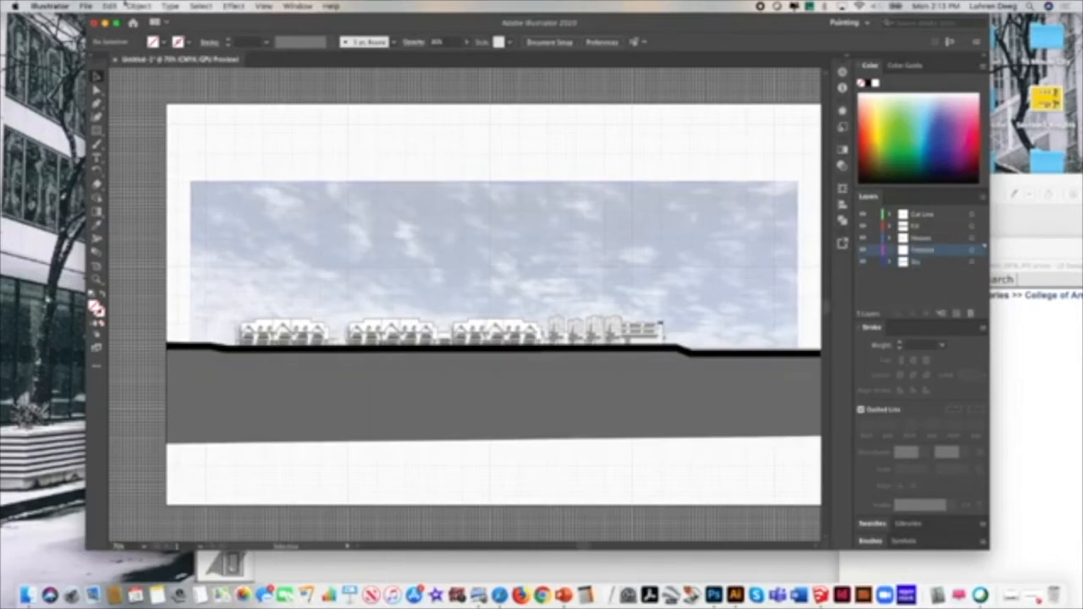
Step: Place Treeline.png from the Desktop on the Treeline layer, with its upper-left corner just above the sky image's upper-left corner
left_click(86, 6)
left_click(144, 184)
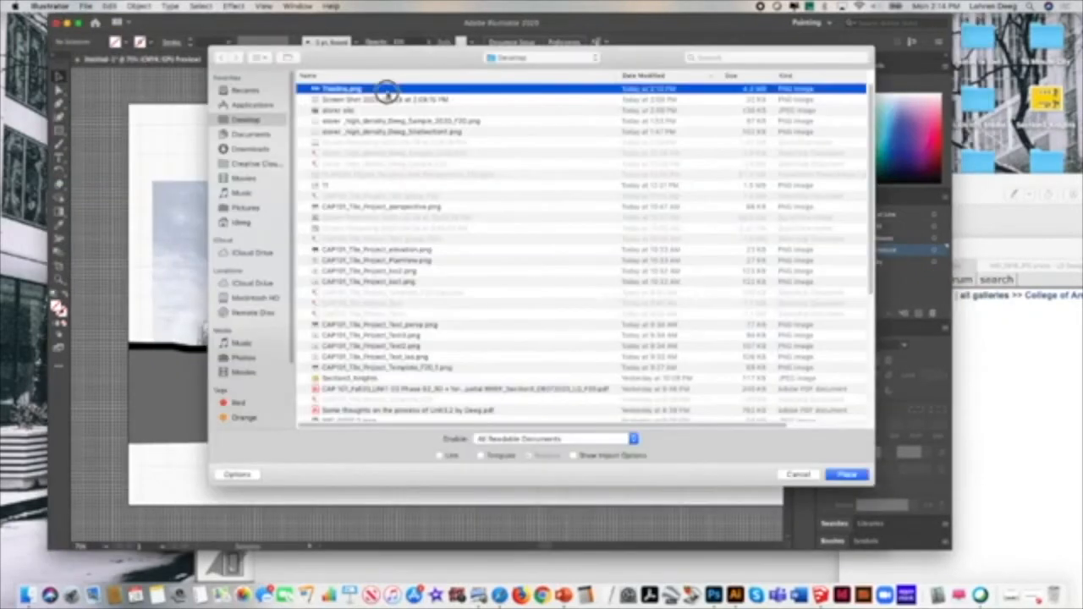
left_click(846, 474)
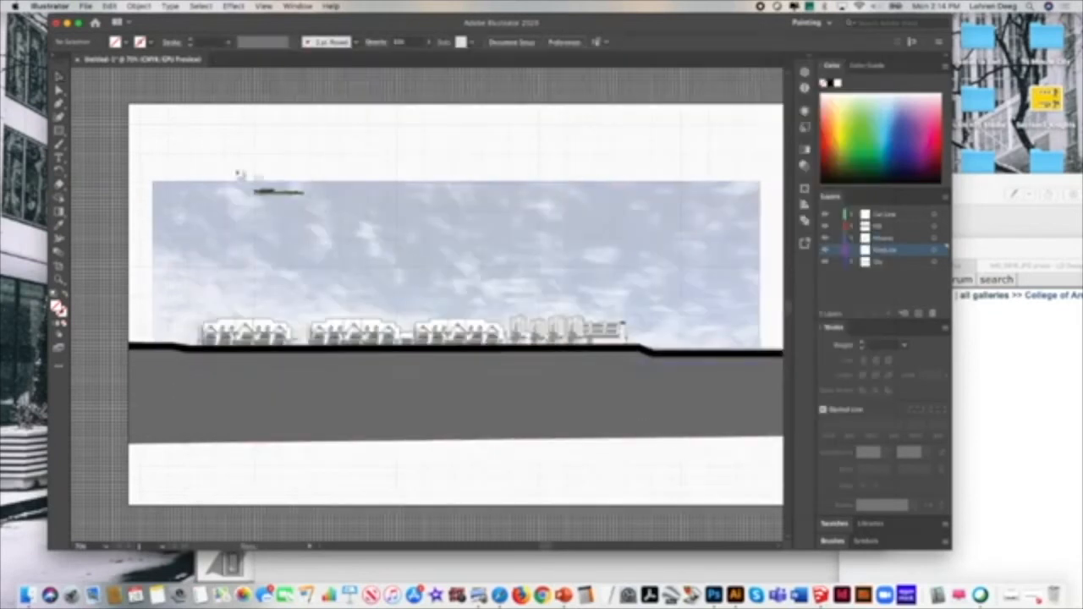
left_click(177, 138)
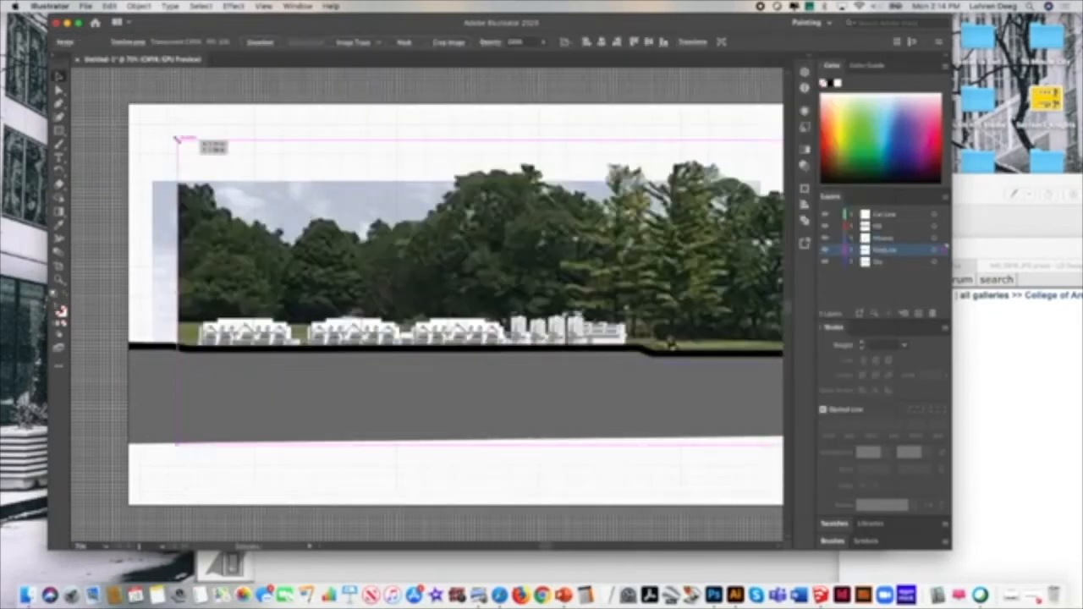
Step: Shrink the tree line image proportionally and move it behind the houses, starting near the artboard's left edge
left_click_drag(178, 139, 484, 216)
left_click_drag(568, 247, 272, 224)
left_click_drag(362, 284, 218, 283)
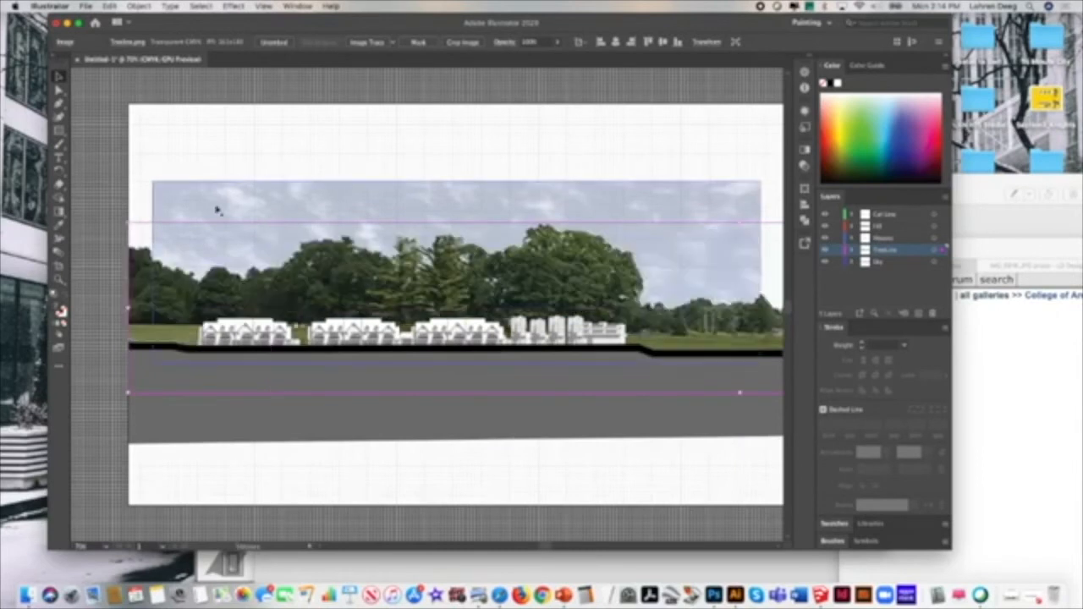
left_click_drag(129, 223, 508, 247)
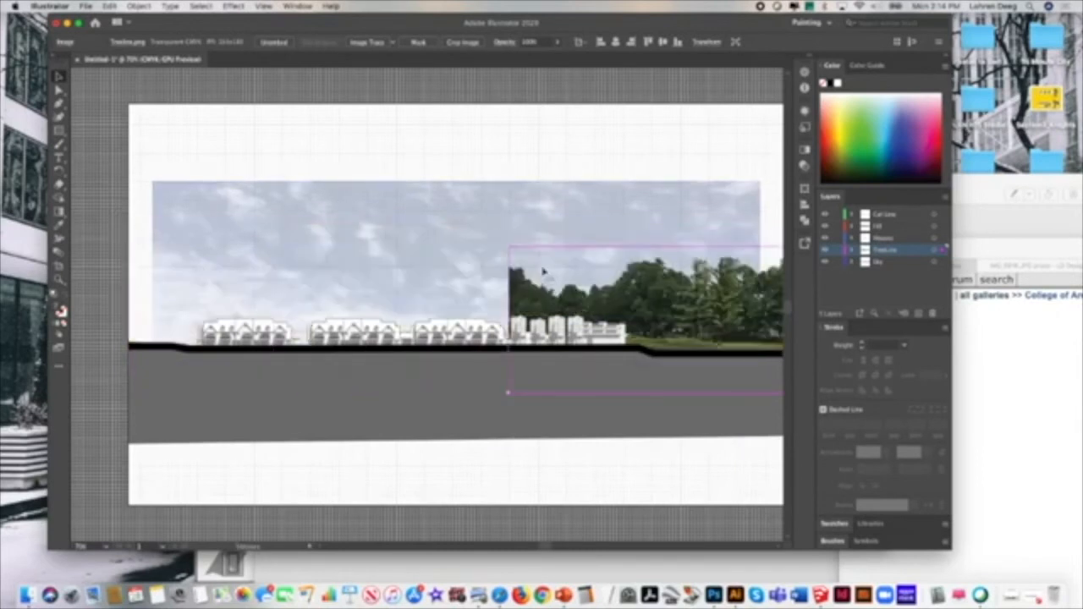
left_click_drag(536, 291, 162, 294)
left_click_drag(134, 247, 395, 247)
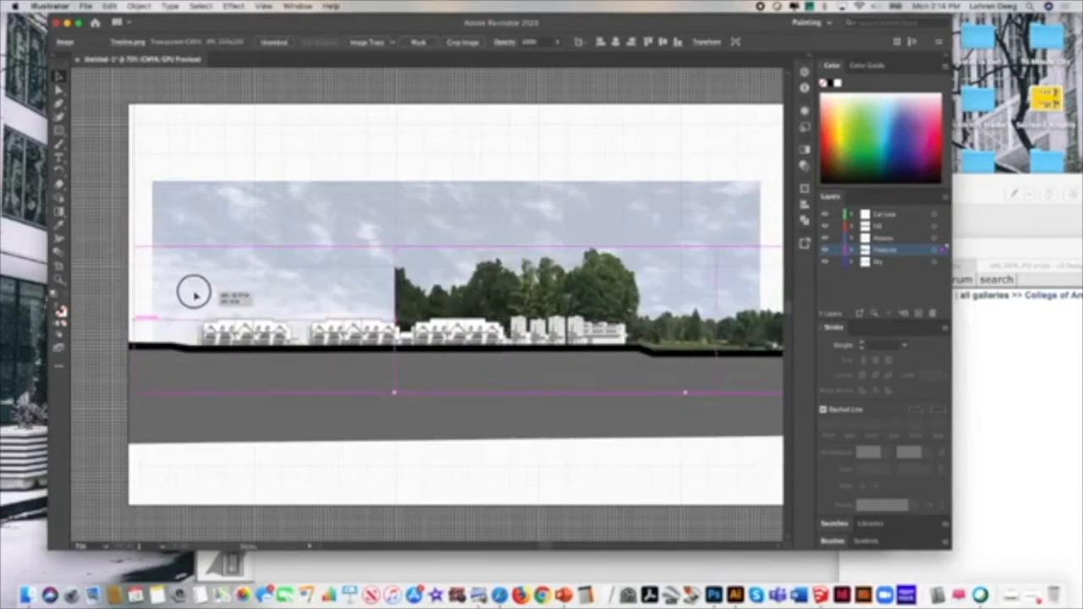
key("super+z")
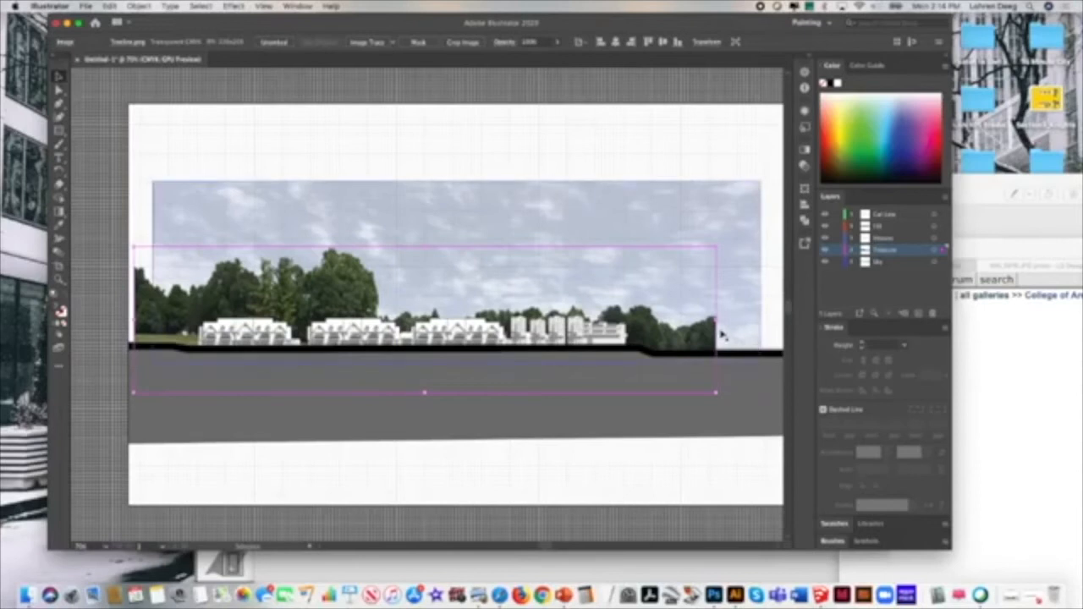
Step: Reduce the tree line image's height and stretch it sideways to span the full artboard width
left_click_drag(715, 319, 779, 319)
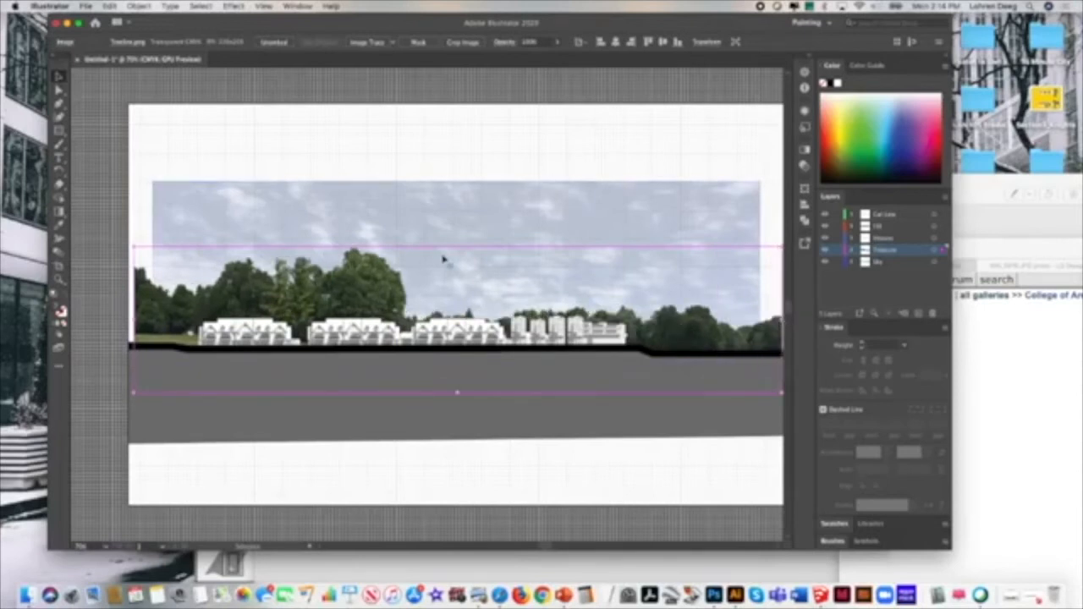
left_click_drag(457, 248, 455, 277)
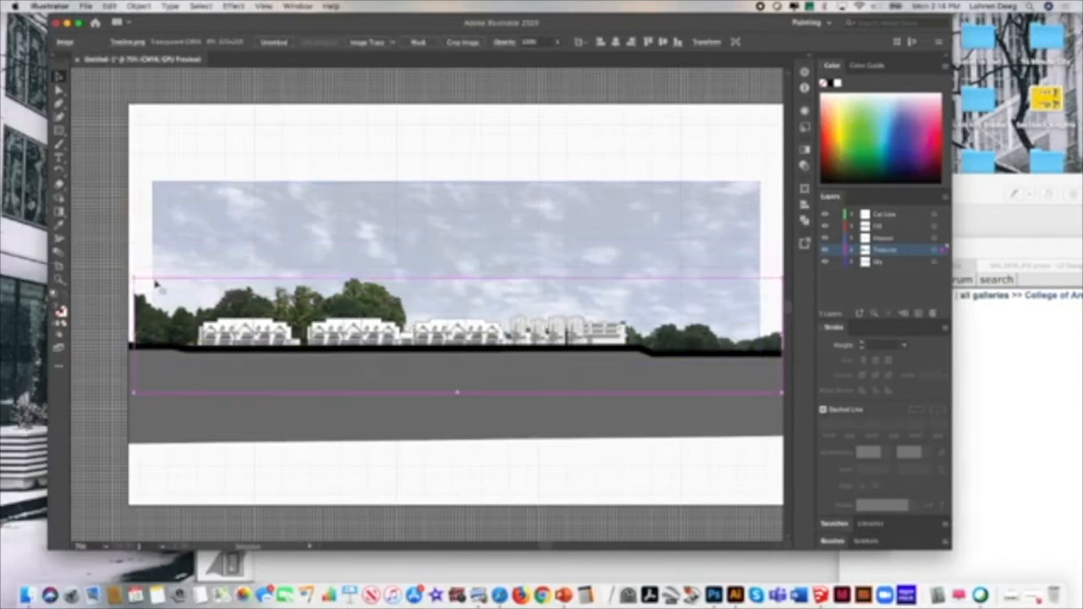
left_click_drag(136, 277, 173, 279)
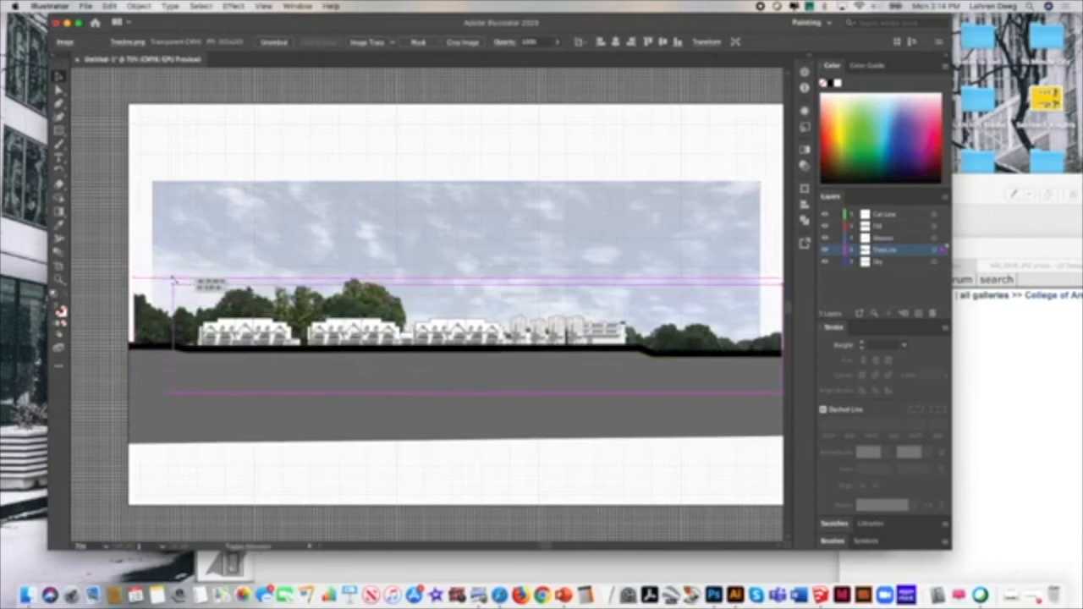
mouse_move(280, 308)
left_mouse_down()
mouse_move(242, 302)
mouse_move(298, 302)
mouse_move(284, 304)
left_mouse_up()
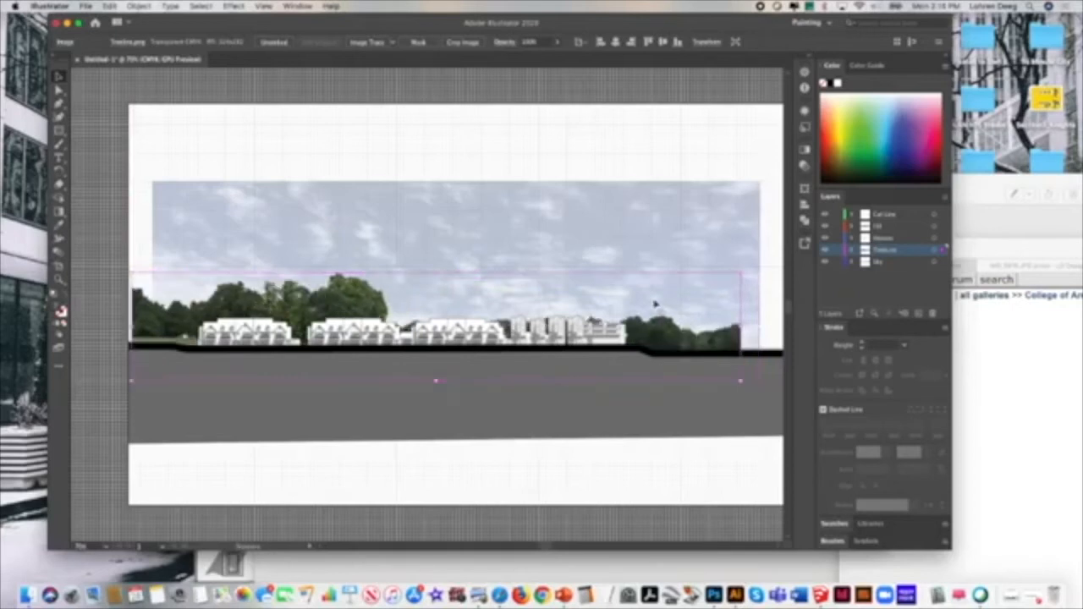
left_click_drag(772, 327, 781, 328)
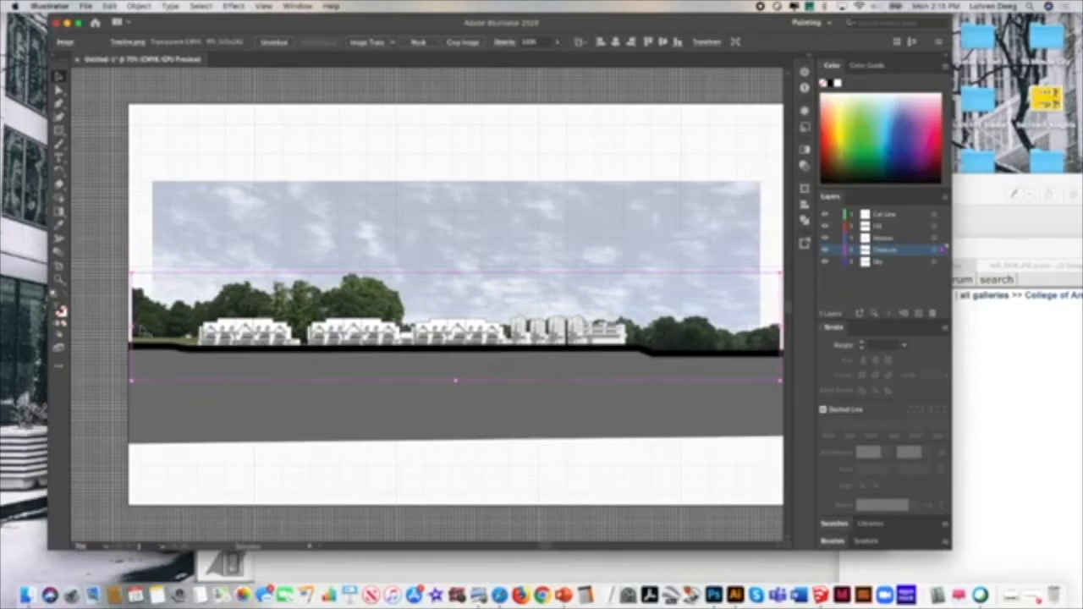
left_click_drag(132, 327, 129, 326)
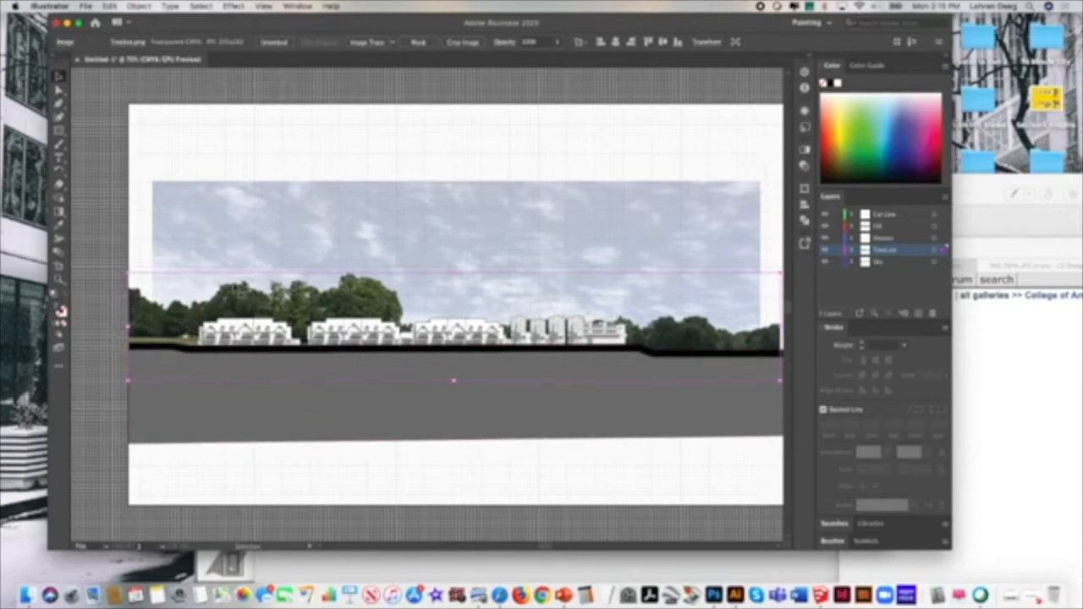
Step: Flatten the tree line image slightly from its upper edge and nudge it up to sit on the ground line
left_click_drag(247, 289, 258, 286)
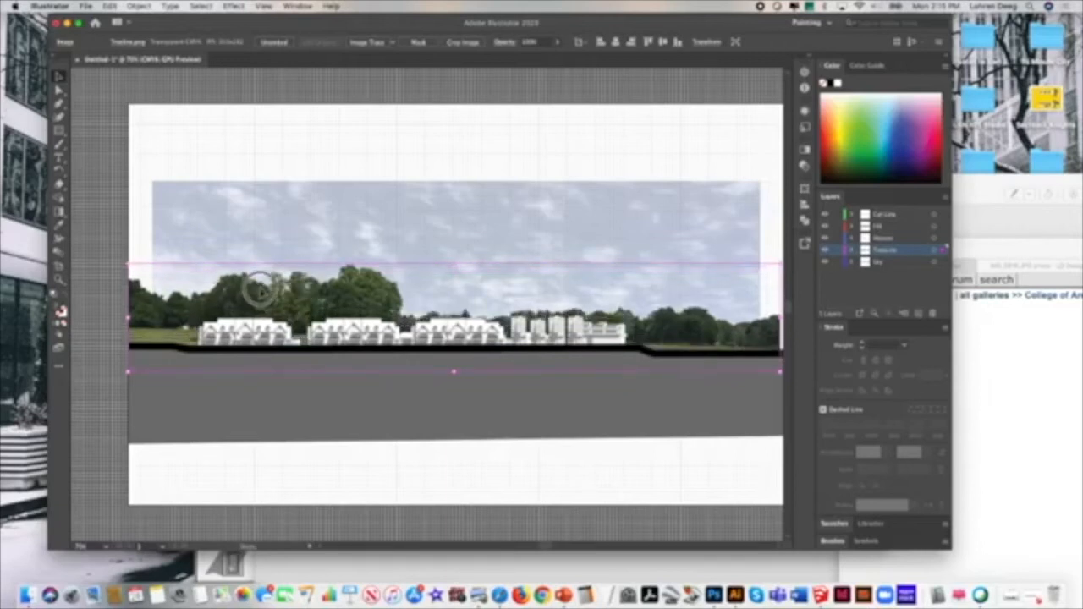
left_click_drag(263, 291, 262, 300)
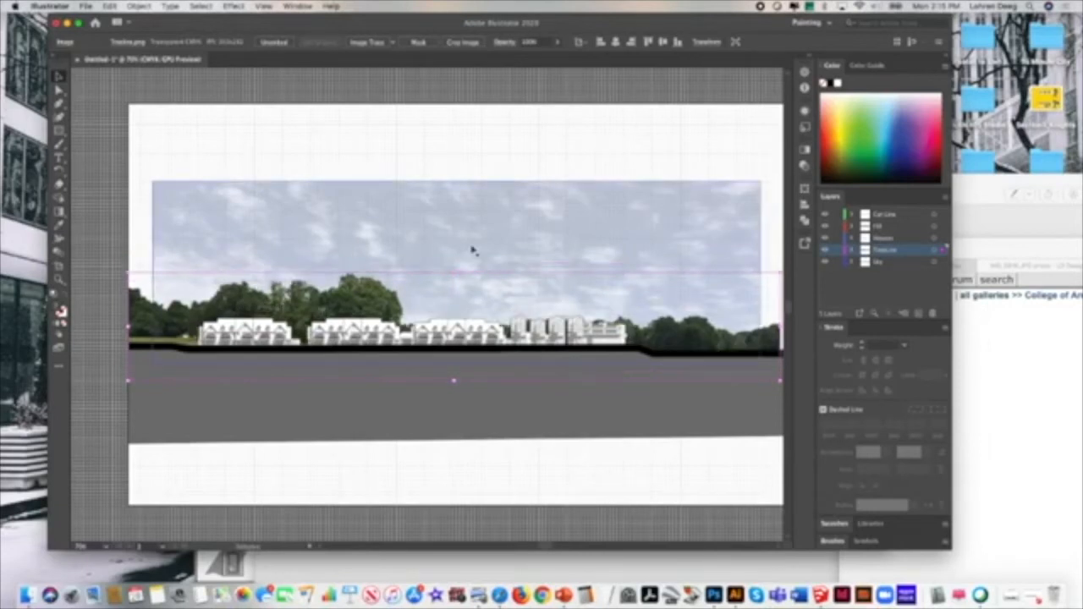
left_click_drag(456, 270, 454, 289)
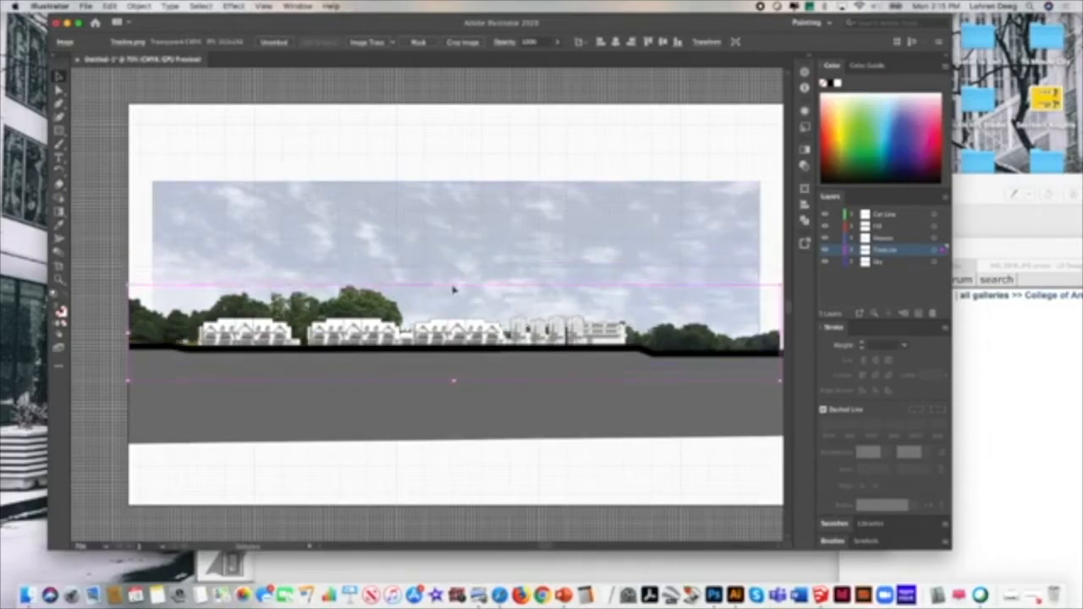
left_click_drag(169, 334, 169, 329)
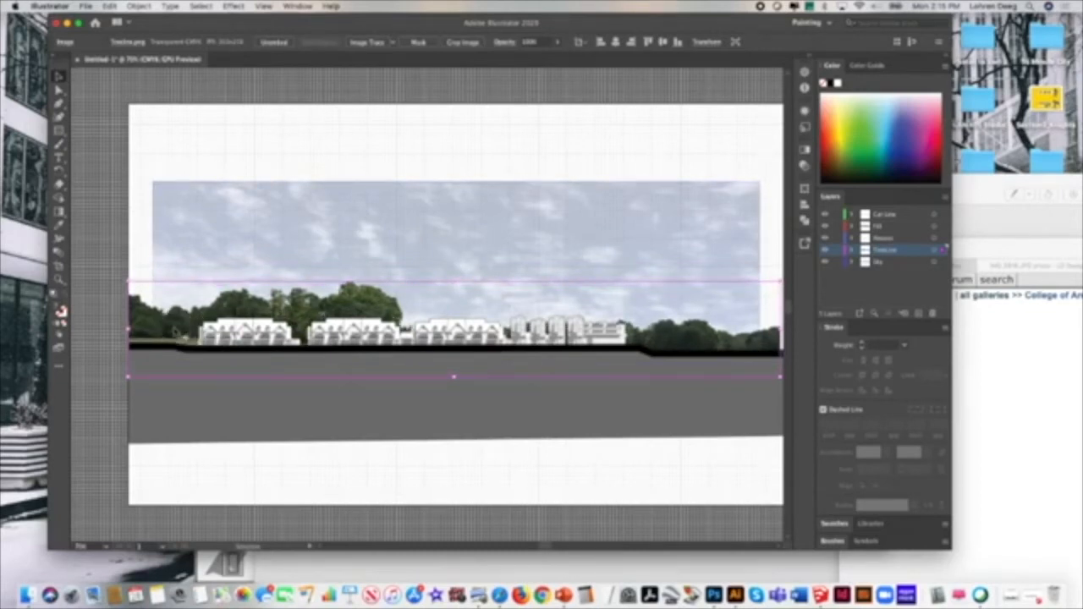
Step: Fade the tree line image by lowering its opacity to about 60%, and deselect it
left_click(558, 42)
mouse_move(557, 58)
left_mouse_down()
mouse_move(532, 60)
mouse_move(544, 59)
left_mouse_up()
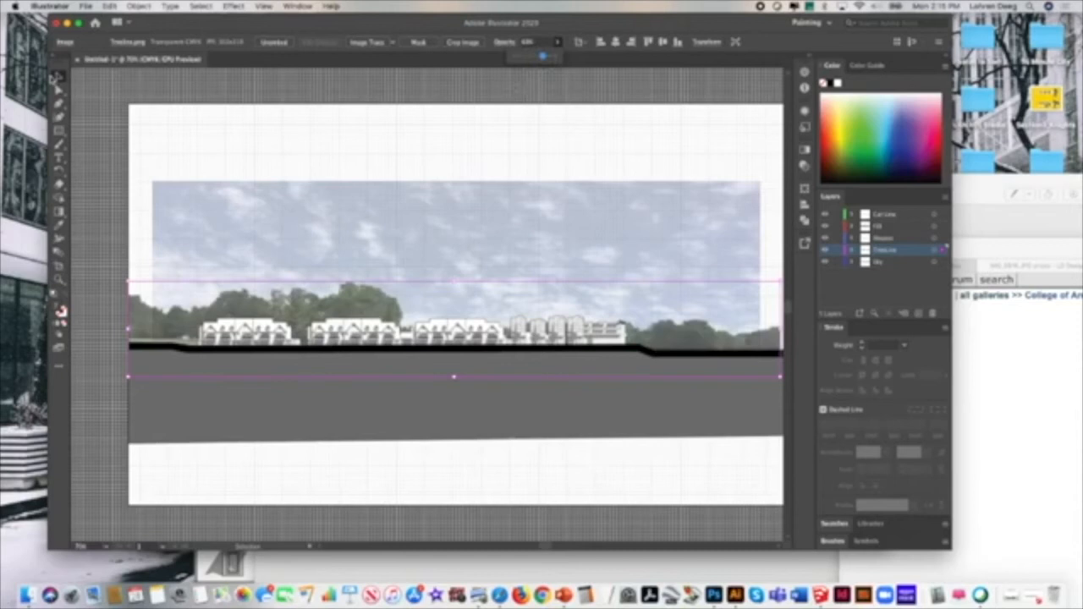
left_click(133, 212)
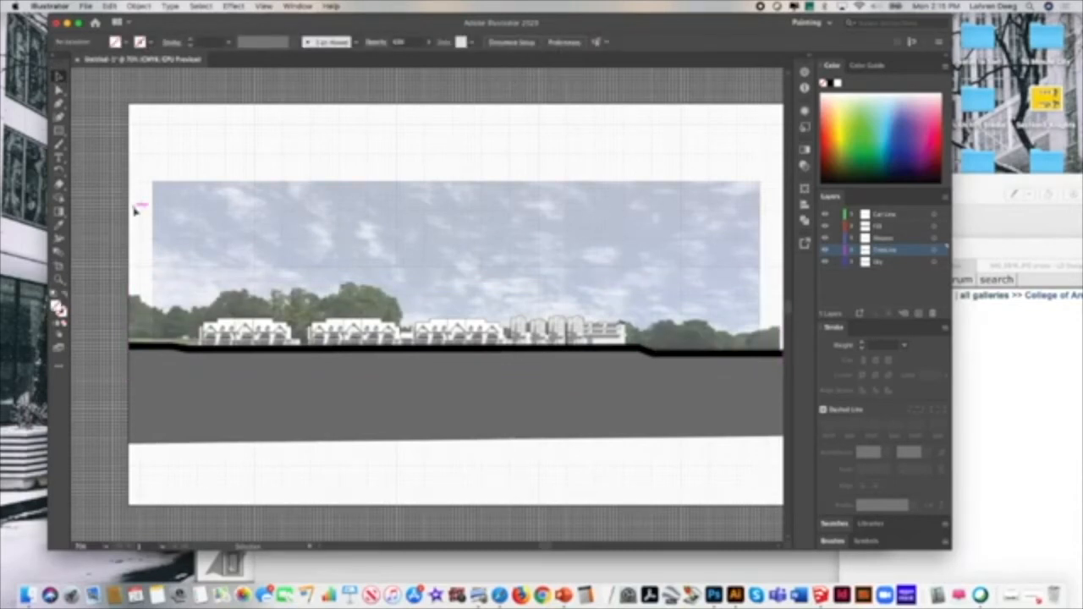
Step: Create a layer named New Trees and move it between the Fill and Houses layers
left_click(890, 218)
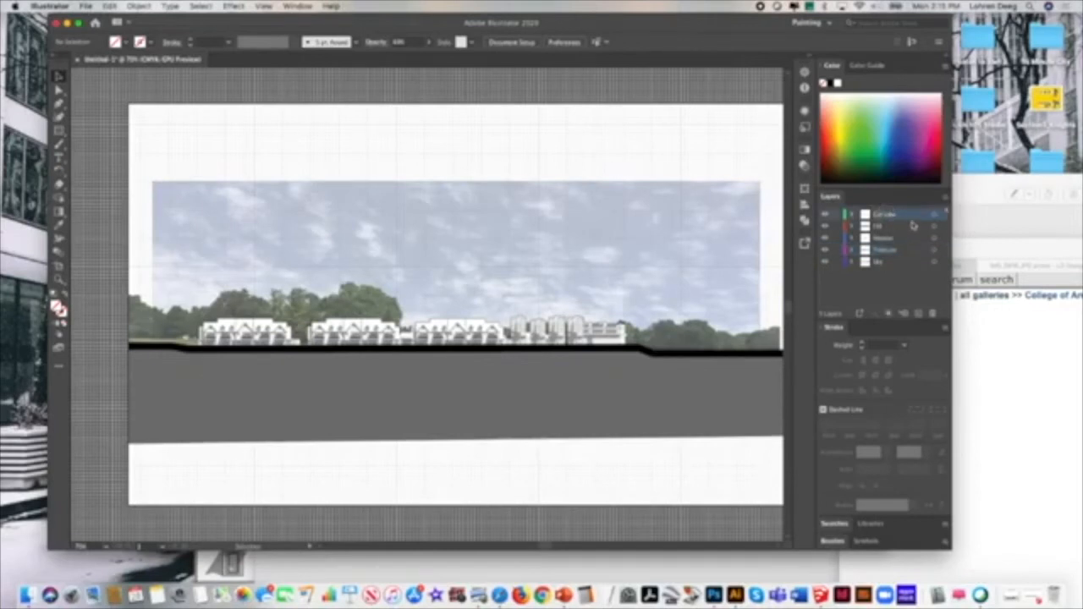
left_click(946, 197)
left_click(918, 200)
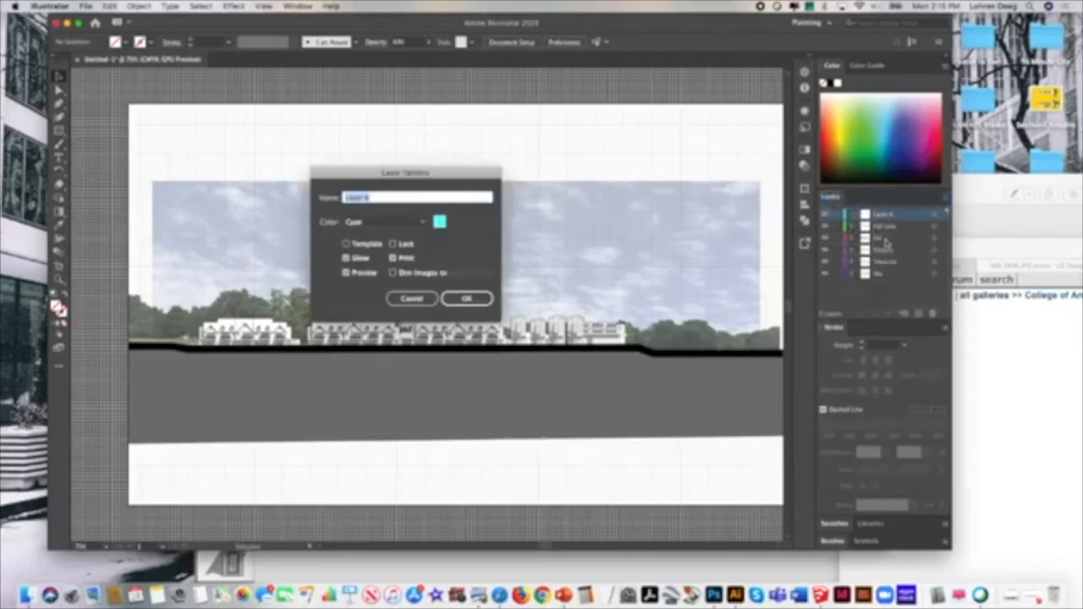
type("sk")
left_click(465, 298)
left_click_drag(906, 218, 919, 246)
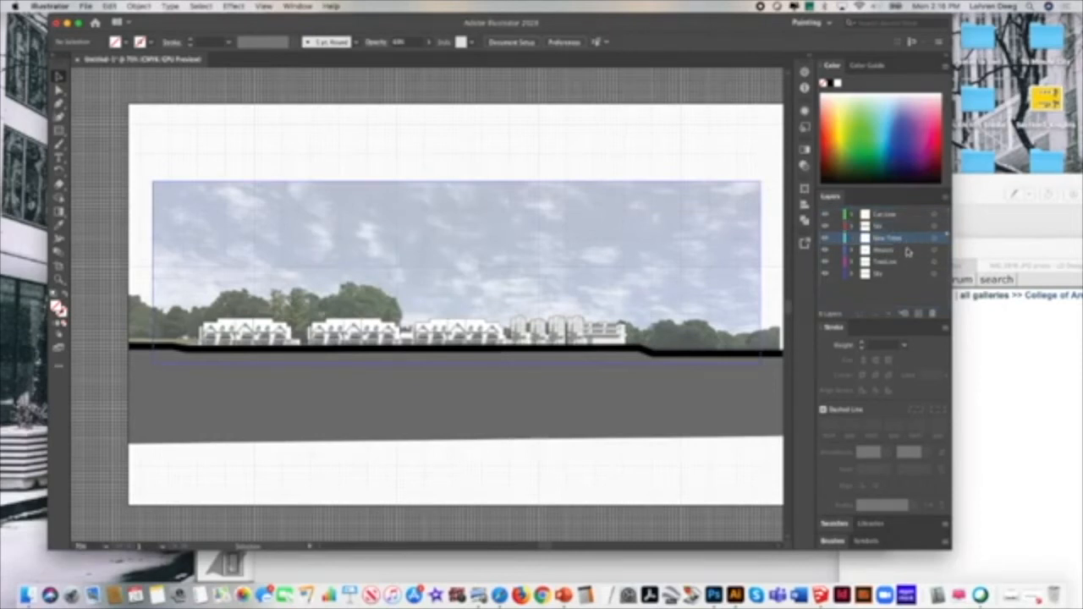
Step: Go through the layers one by one from Cut Line down to Sky to review the stacking order
left_click(910, 217)
left_click(910, 229)
left_click(911, 239)
left_click(911, 251)
left_click(910, 262)
left_click(910, 274)
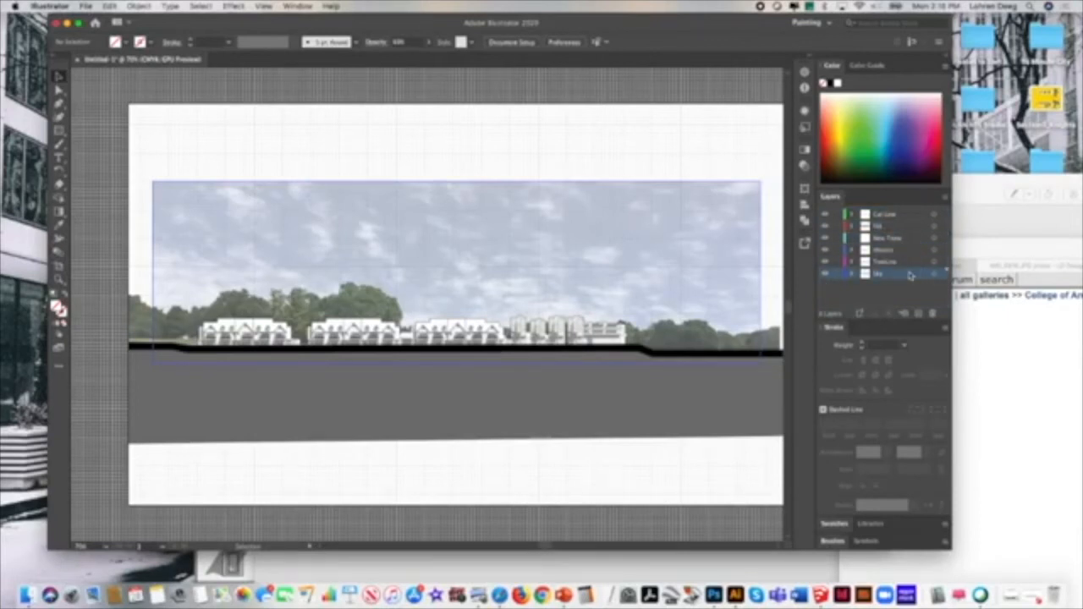
Step: Stretch the sky image slightly to the right, lower its upper edge a little, and deselect it
left_click(729, 235)
left_click_drag(764, 272, 773, 272)
left_click_drag(463, 182, 461, 191)
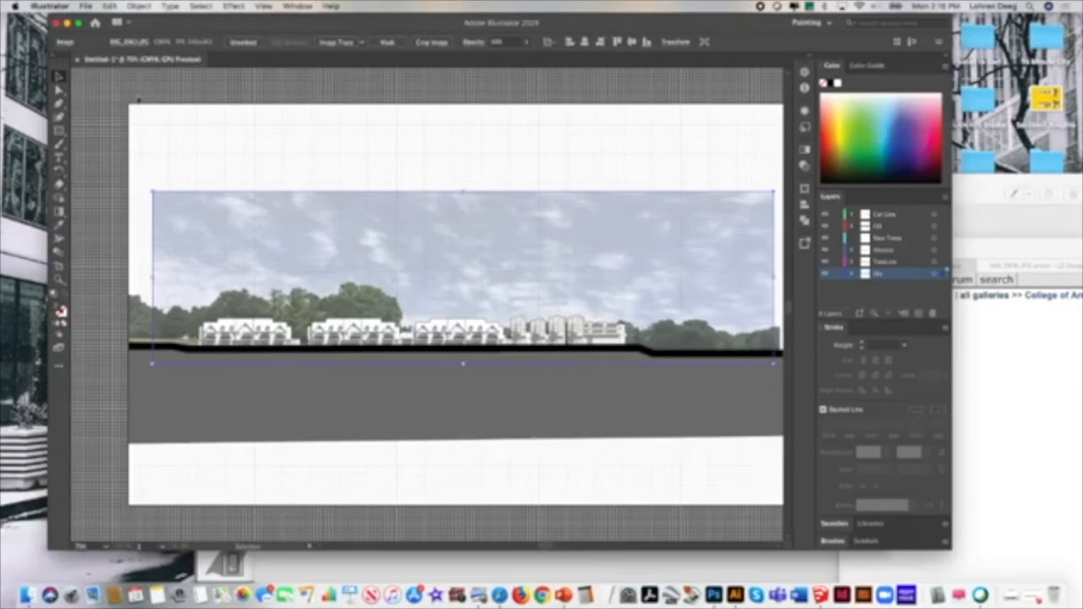
left_click(135, 180)
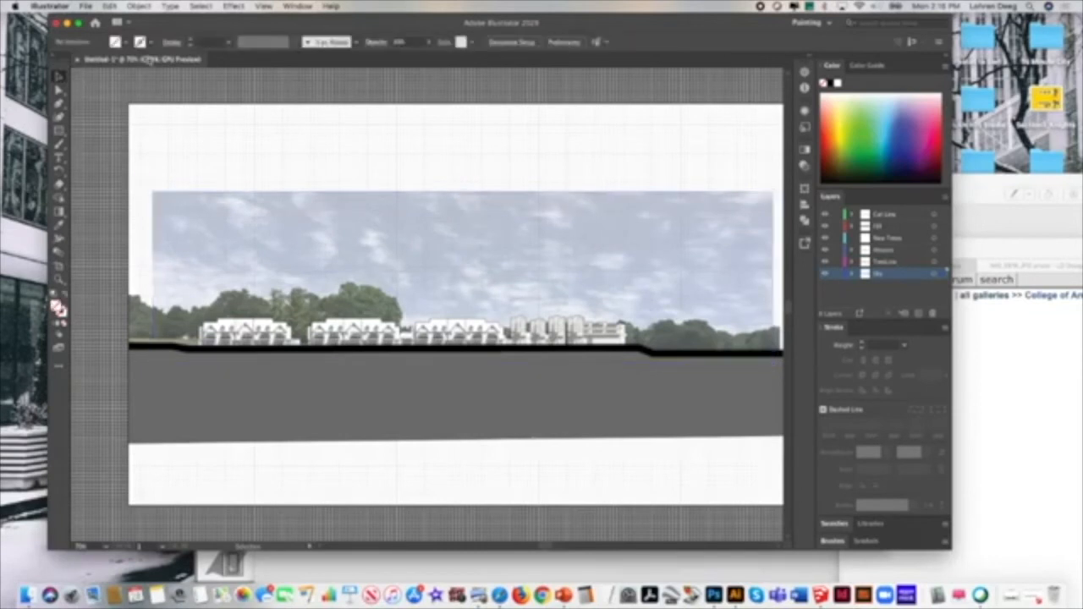
Step: Move the Illustrator window aside and close both Photoshop documents, the tree line cut-out and the site photo, without saving
left_click_drag(226, 21, 508, 29)
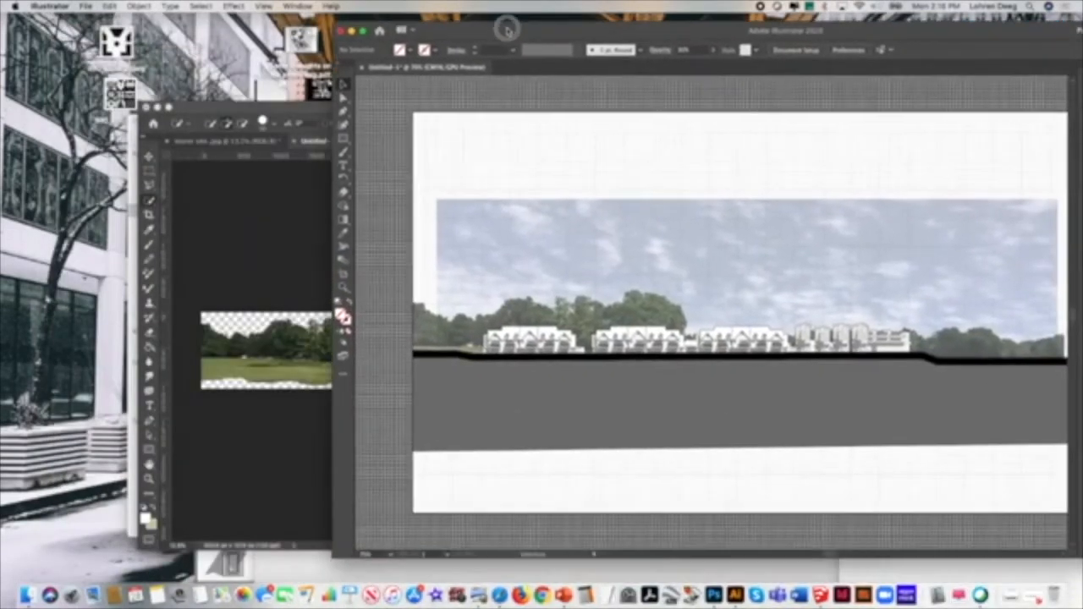
left_click(146, 107)
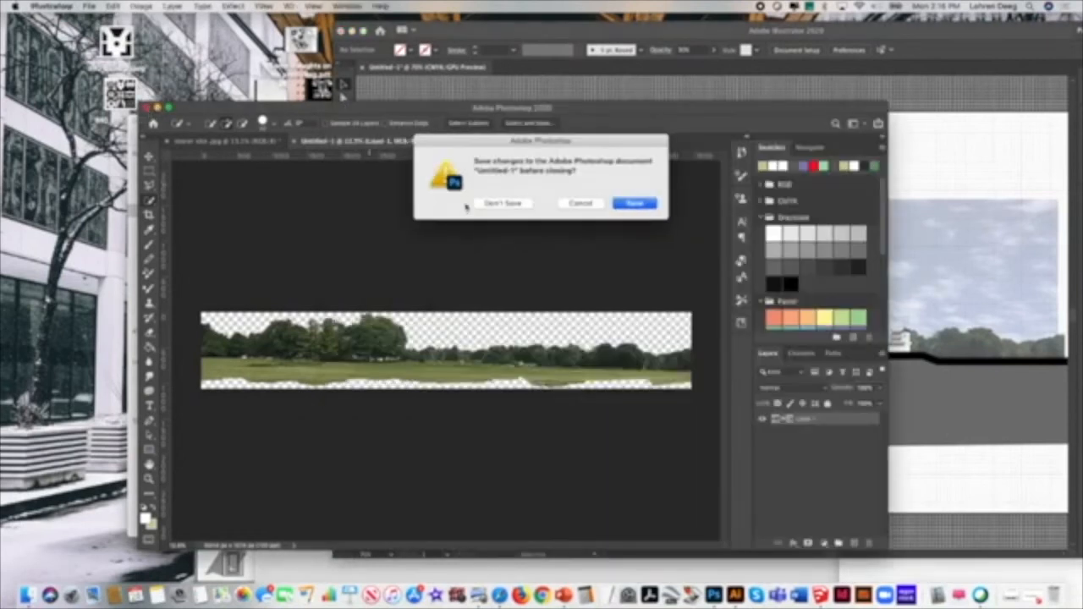
left_click(505, 205)
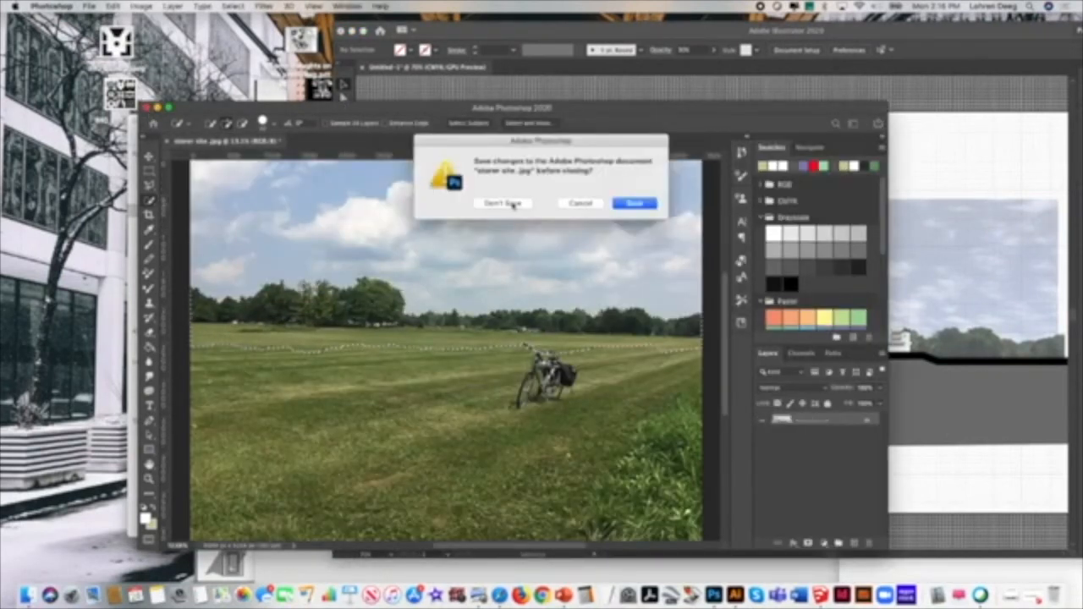
left_click(508, 204)
Step: Close the open Preview image windows, including the high-density housing elevation
left_click(291, 272)
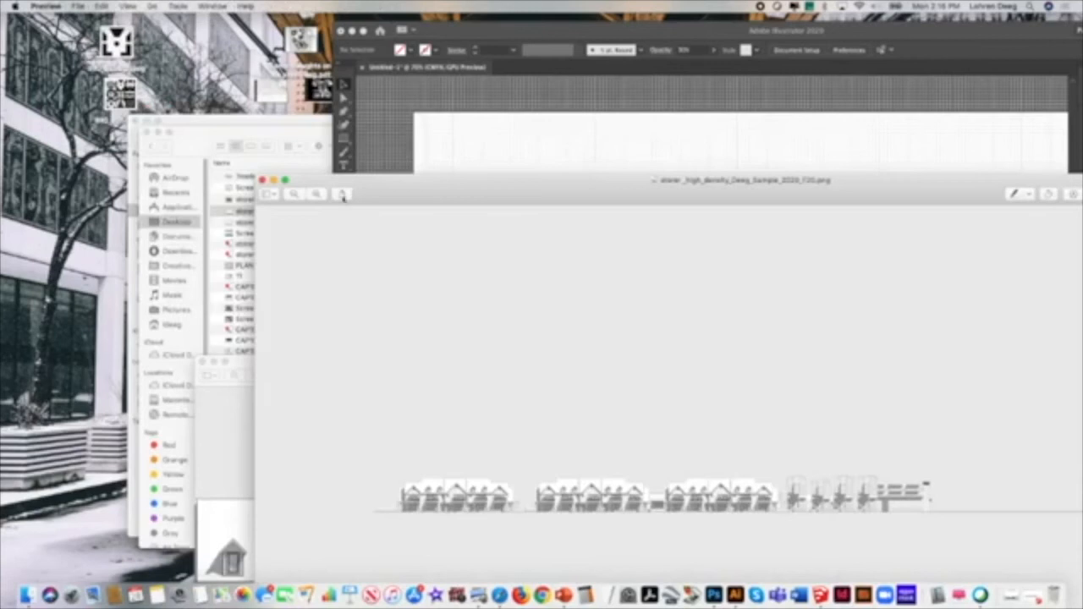
left_click(263, 180)
left_click_drag(330, 369, 295, 279)
left_click(168, 271)
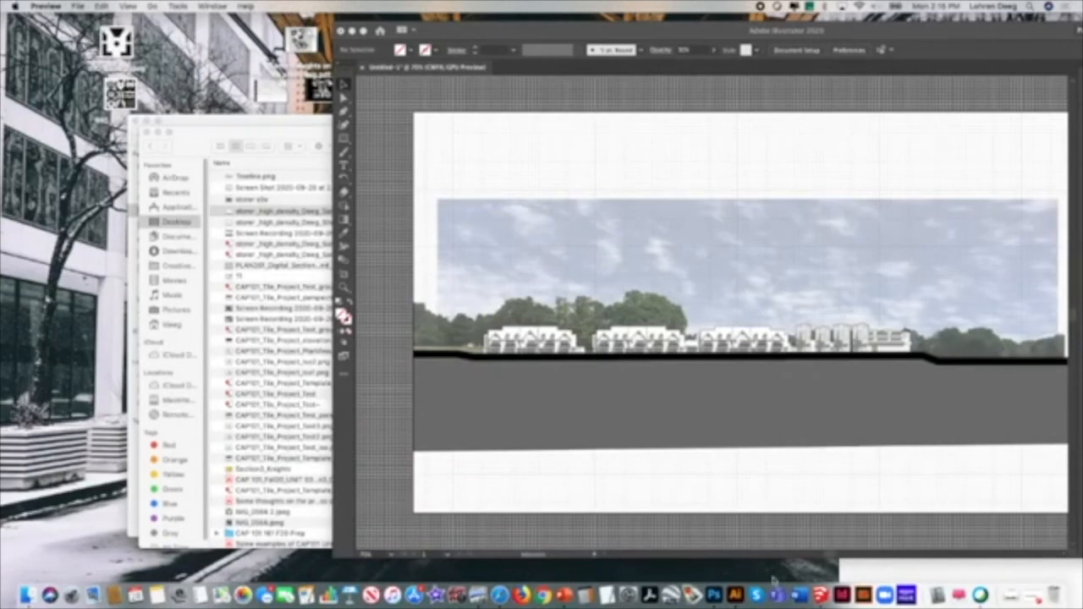
Step: Switch to Safari, bring its window fully into view, and show the Box page with the Storer Site Photos folder
left_click(499, 595)
left_click_drag(970, 246, 124, 16)
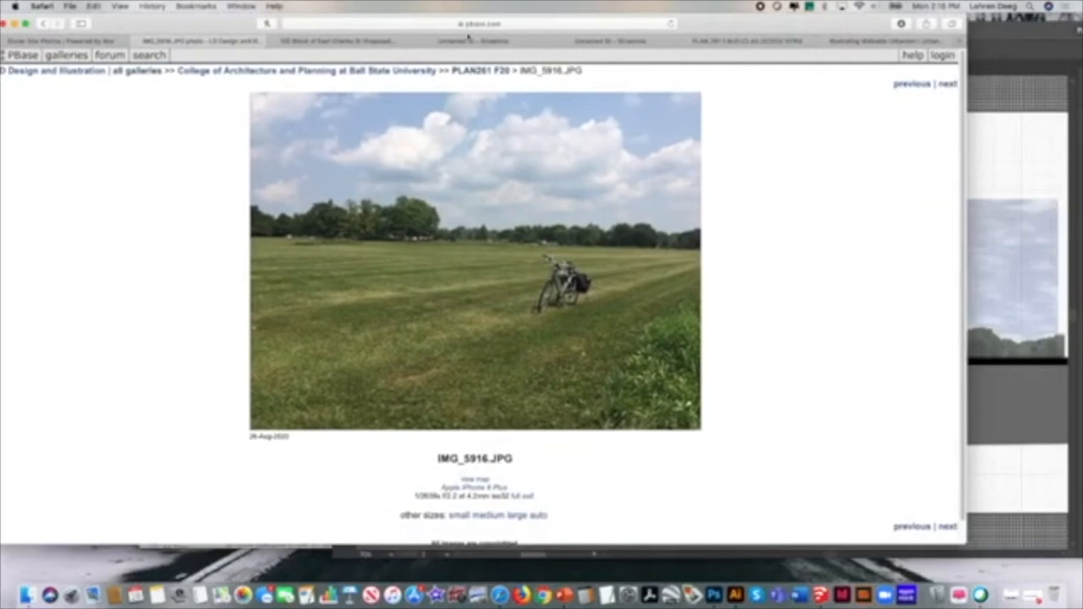
left_click(364, 40)
left_click(217, 42)
left_click(63, 40)
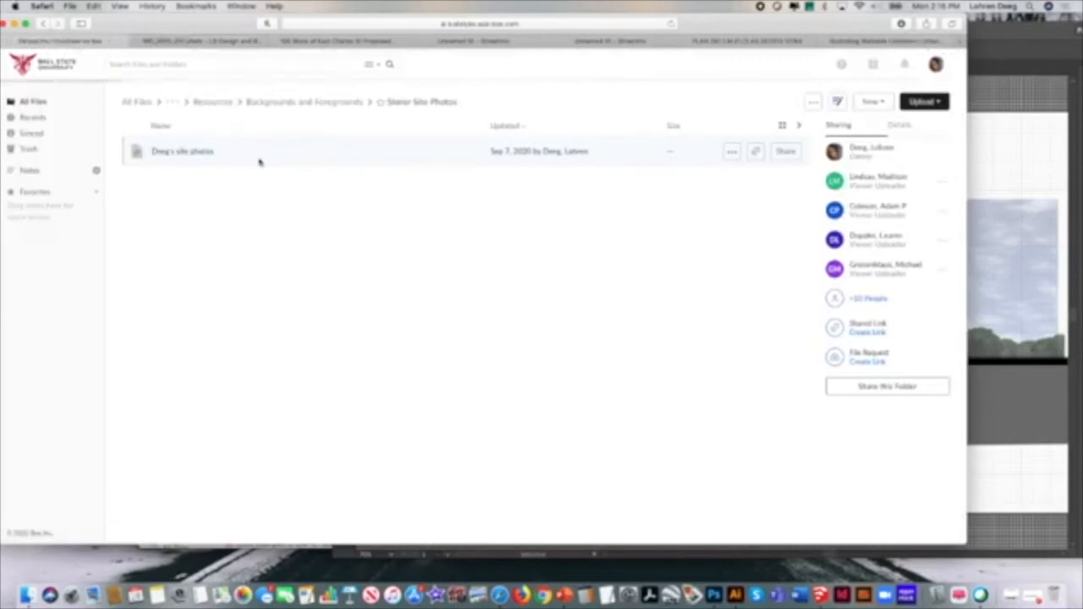
Step: Open the Tree Cut Outs folder inside Cut Outs and display its files as a grid of small thumbnails
left_click(168, 209)
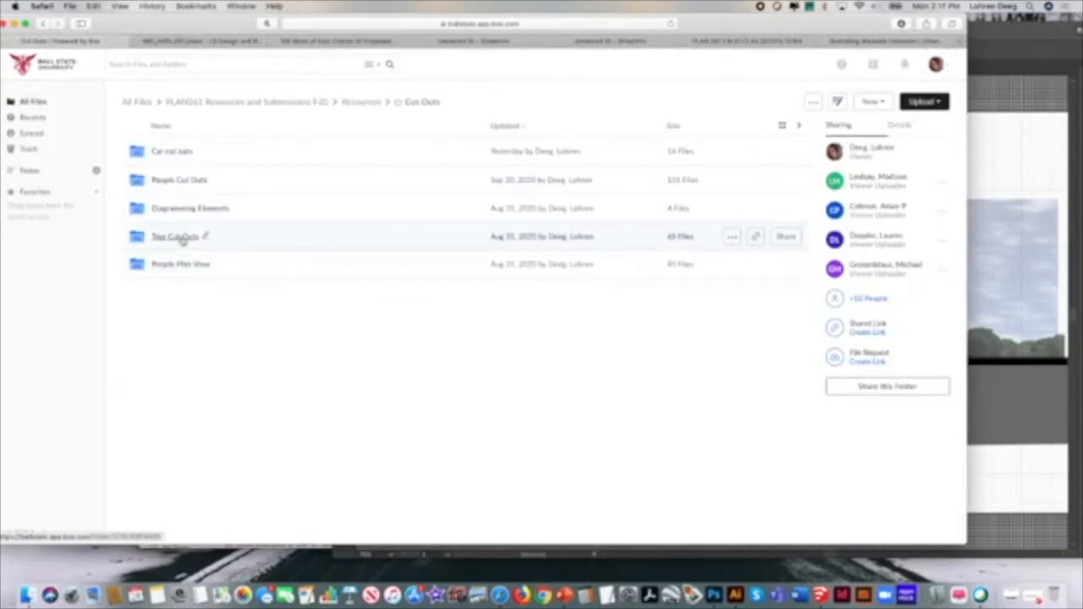
left_click(182, 240)
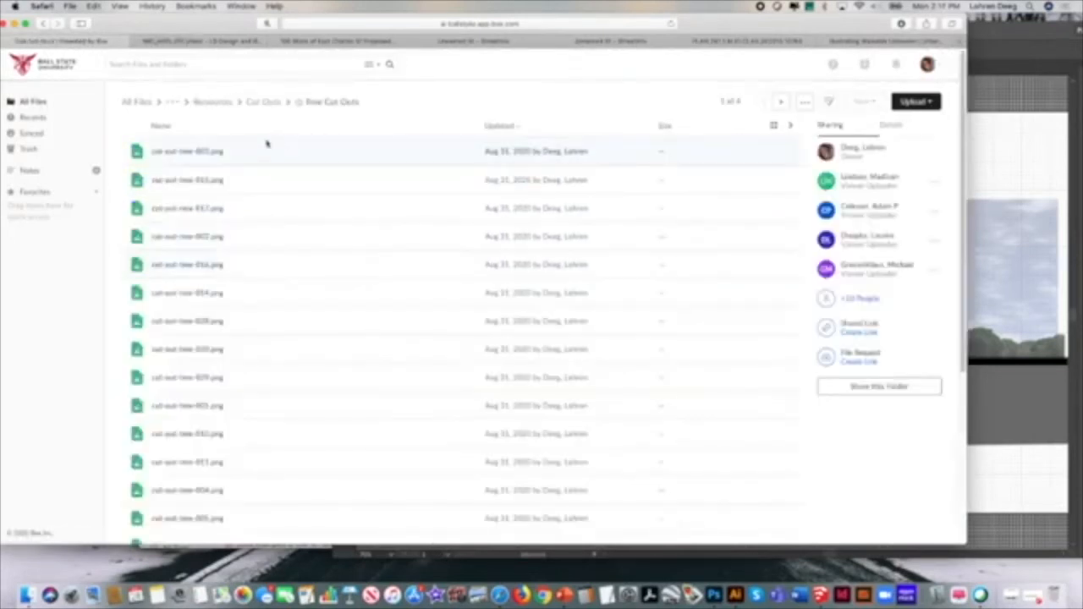
left_click(773, 125)
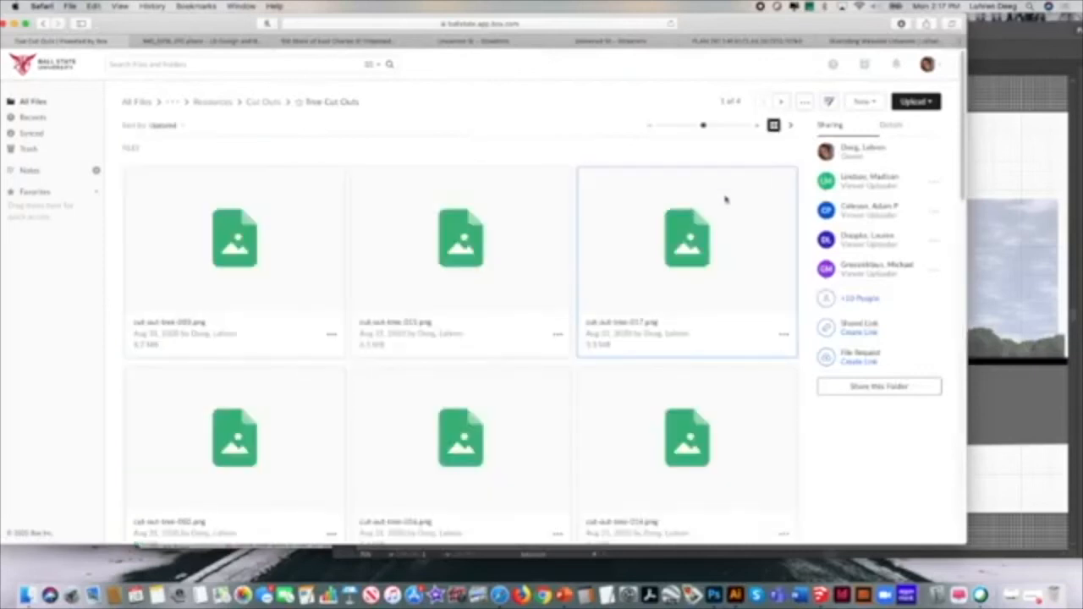
left_click_drag(702, 124, 678, 133)
mouse_move(962, 130)
left_mouse_down()
mouse_move(958, 339)
mouse_move(955, 126)
mouse_move(947, 181)
mouse_move(950, 136)
left_mouse_up()
Step: Compare the previews of cut-out-tree-017.png and cut-out-tree-003.png, leaving cut-out-tree-017.png selected
left_click(469, 222)
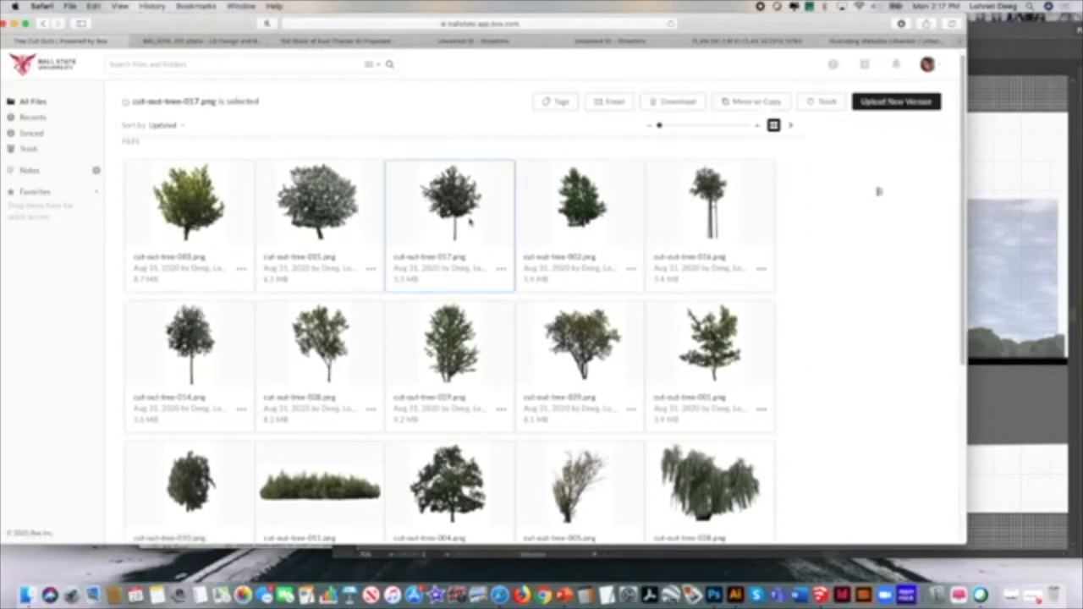
left_click(208, 208)
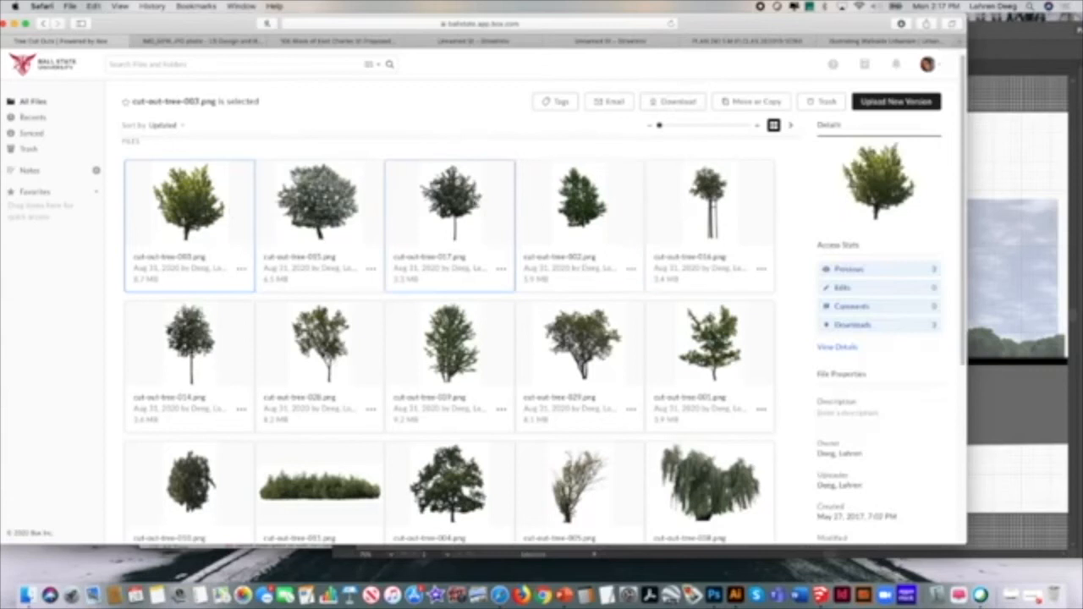
left_click(496, 169)
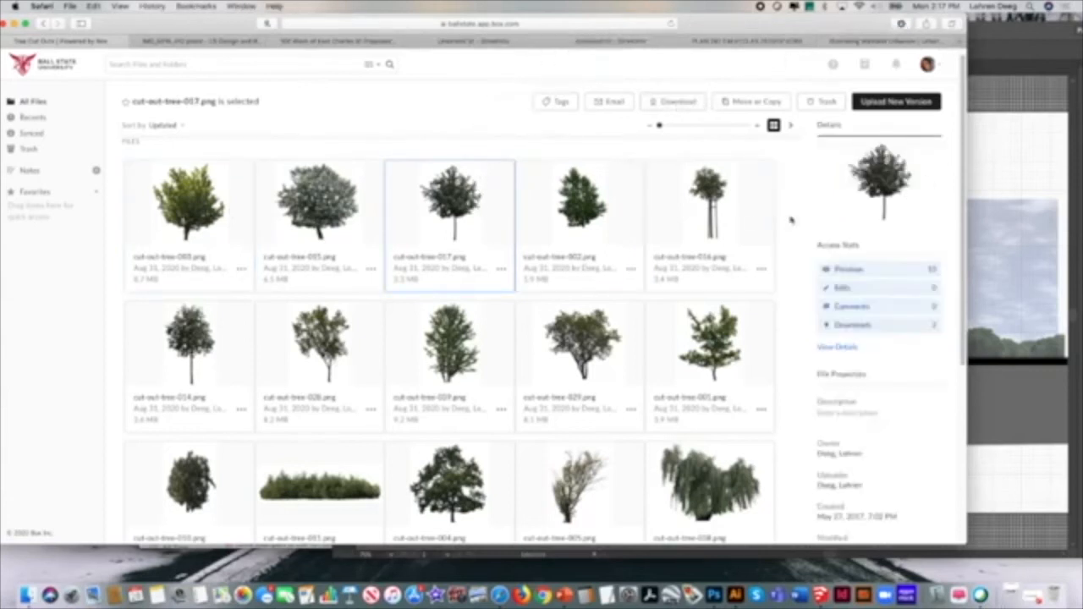
Step: Find cut-out-tree-042.png on the second page of the Tree Cut Outs folder and download it
scroll(790, 254, "down", 5)
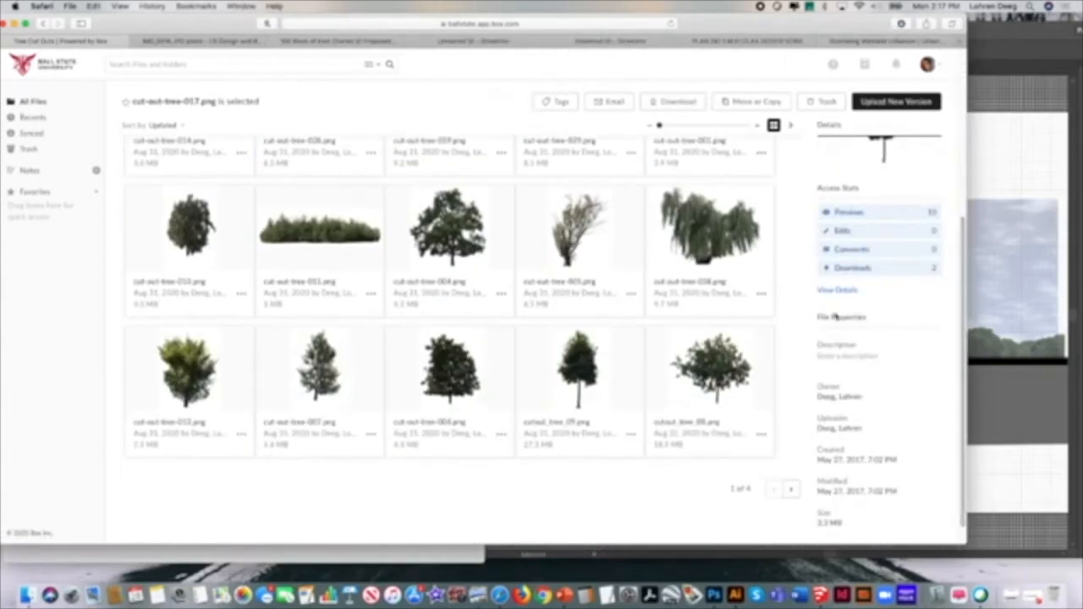
left_click(790, 489)
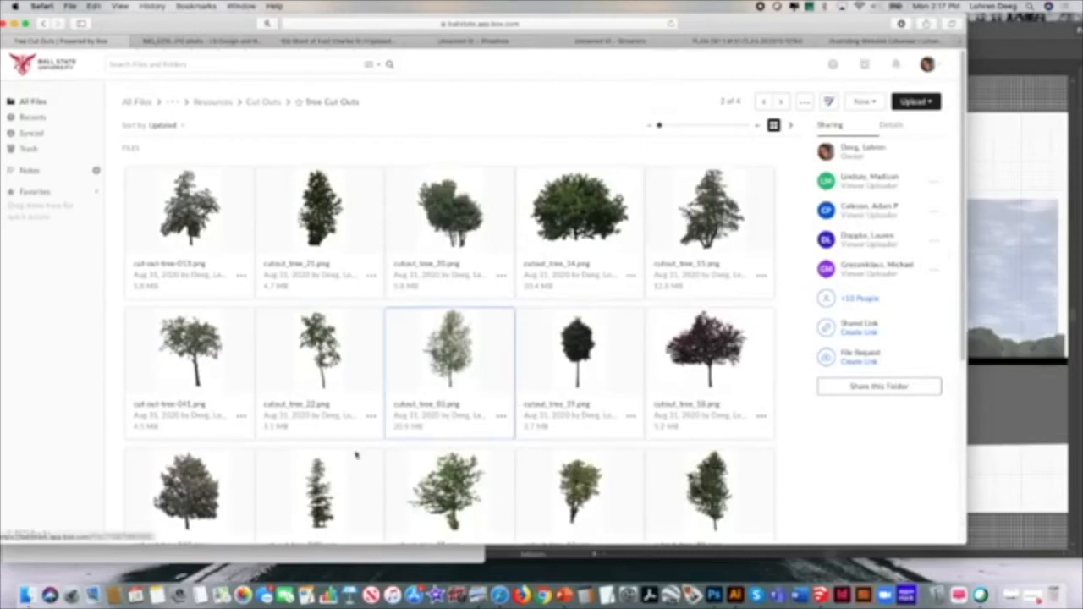
scroll(279, 465, "down", 2)
left_click(206, 479)
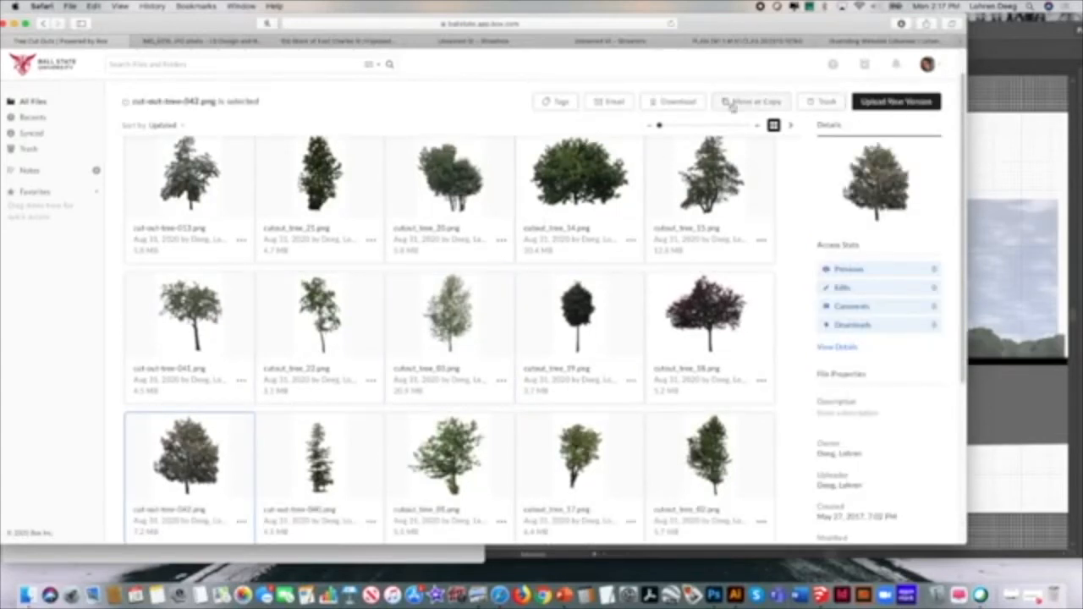
left_click(687, 102)
Step: Move the browser window out of the way and close the Preview windows showing the cut-out trees
left_click_drag(715, 22, 232, 31)
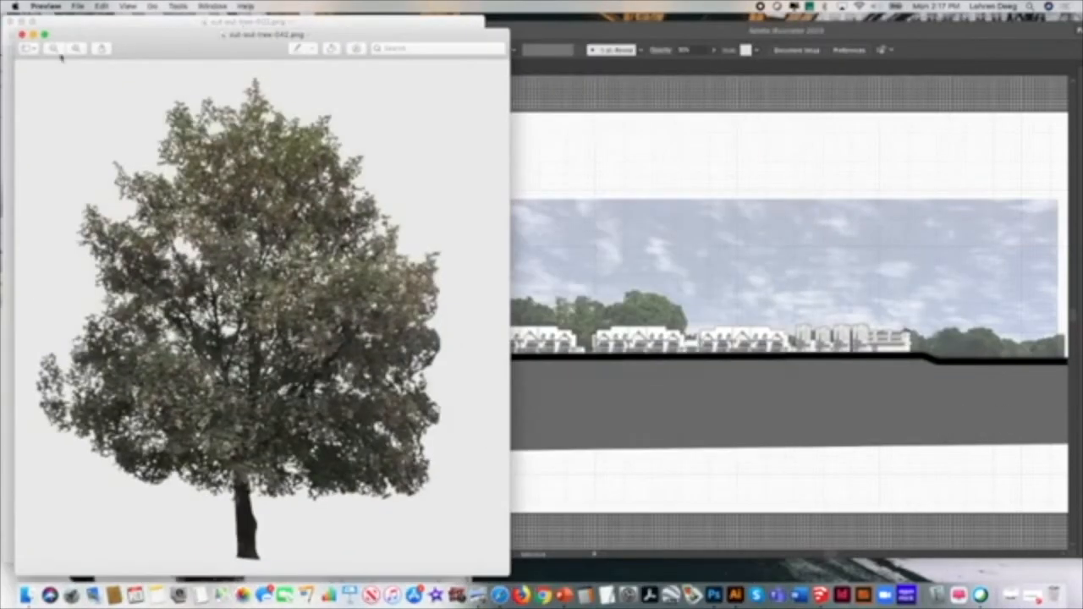
left_click(22, 34)
left_click(18, 27)
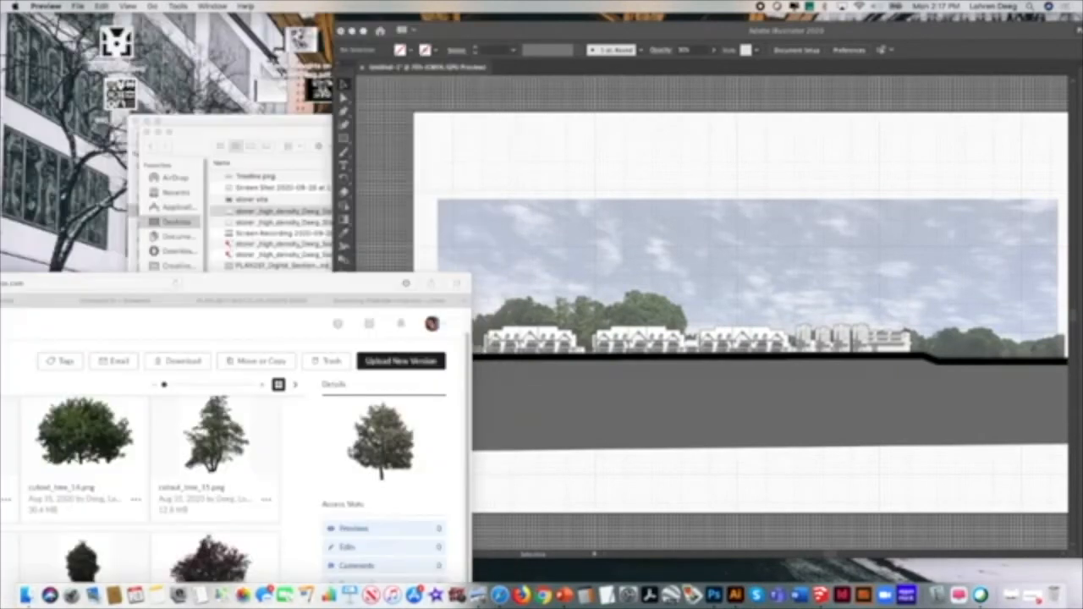
Step: Switch to Illustrator, bring its whole window into view, and make the New Trees layer active
left_click_drag(539, 31, 261, 22)
left_click(919, 218)
left_click(918, 238)
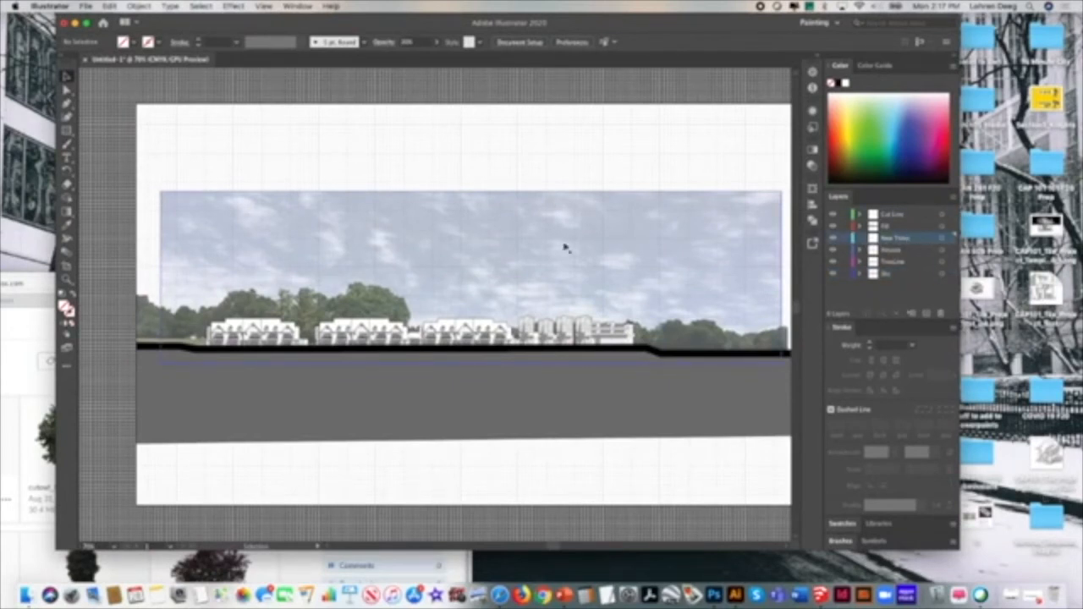
Step: Place cut-out-tree-042.png from the Downloads folder, scaled down to stand on the ground line beside the westernmost house
left_click(85, 6)
left_click(118, 181)
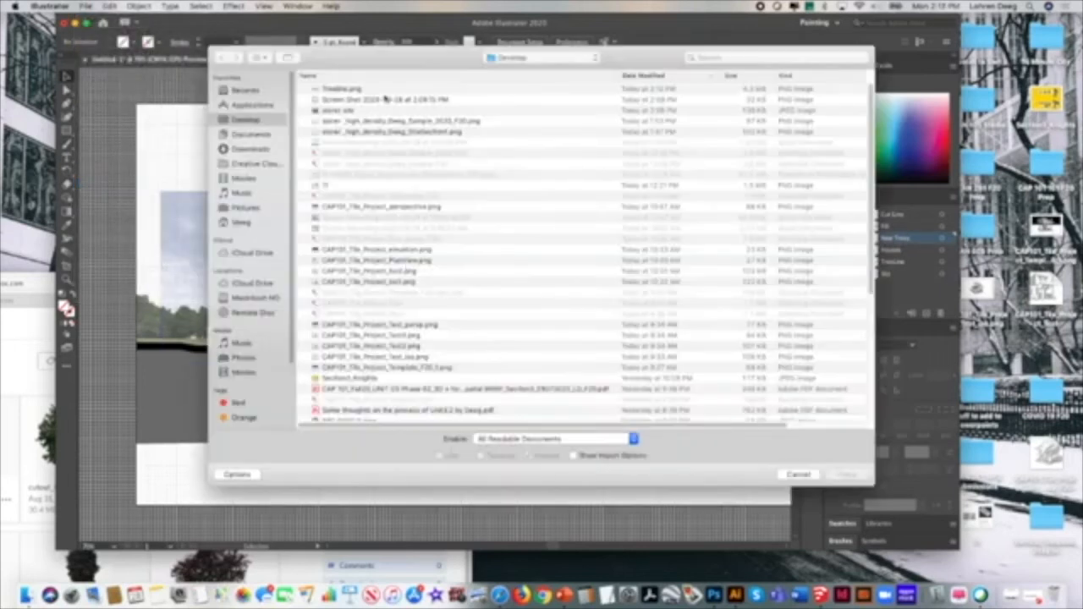
left_click(250, 149)
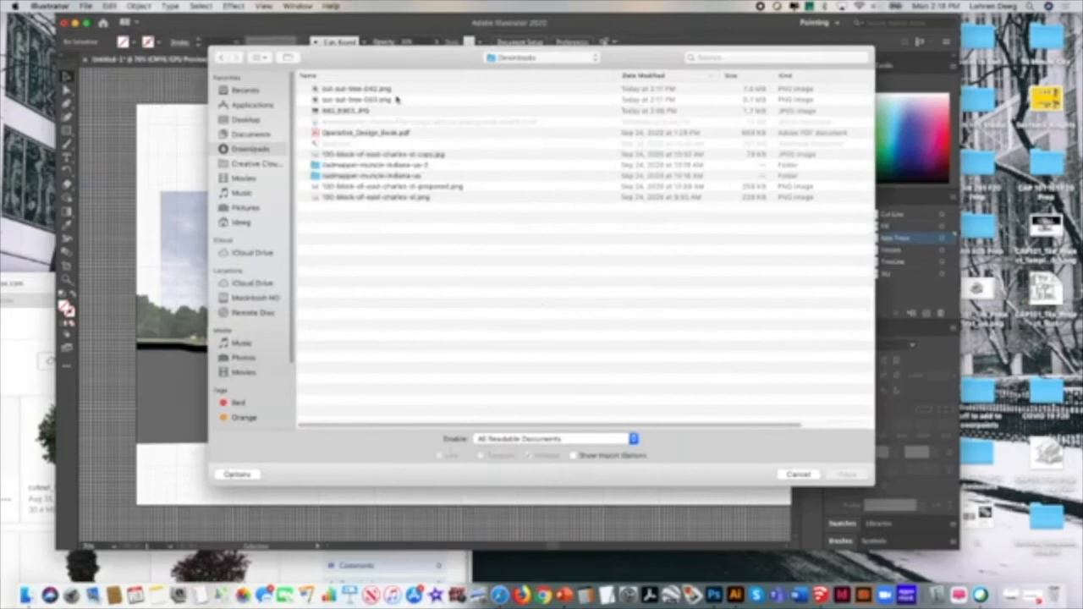
double_click(389, 86)
left_click(160, 282)
left_click_drag(288, 292, 374, 441)
left_click_drag(501, 161, 292, 192)
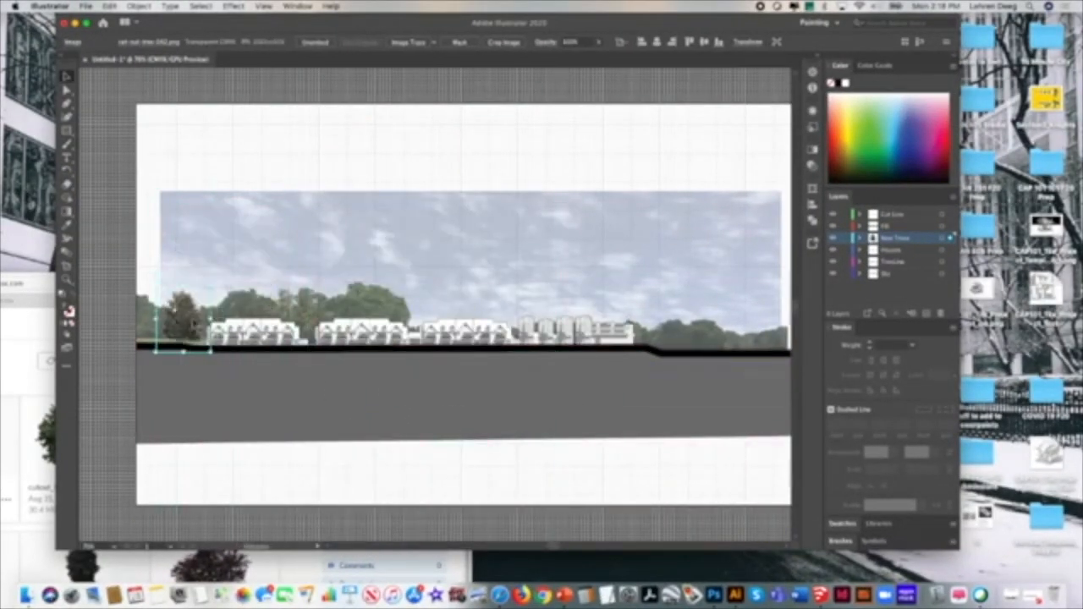
Step: Paste two copies of the placed tree, positioning one between the third and fourth houses and one beyond the last house
left_click(110, 6)
left_click(134, 70)
left_click_drag(435, 308, 503, 323)
left_click(109, 6)
left_click(133, 69)
Step: Reduce the opacity of the three dark trees along the ground line so they appear semi-transparent
left_click(598, 43)
left_click_drag(598, 55, 586, 56)
left_click(657, 320)
left_click(598, 43)
left_click(178, 320)
left_click(598, 42)
left_click(504, 320)
left_click(599, 44)
left_click(563, 113)
Step: Place cut-out-tree-003.png from the Downloads folder as smaller, lighter green trees among the houses
left_click(85, 6)
left_click(110, 183)
left_click(392, 88)
left_click(847, 474)
left_click(324, 296)
left_click_drag(419, 374, 580, 276)
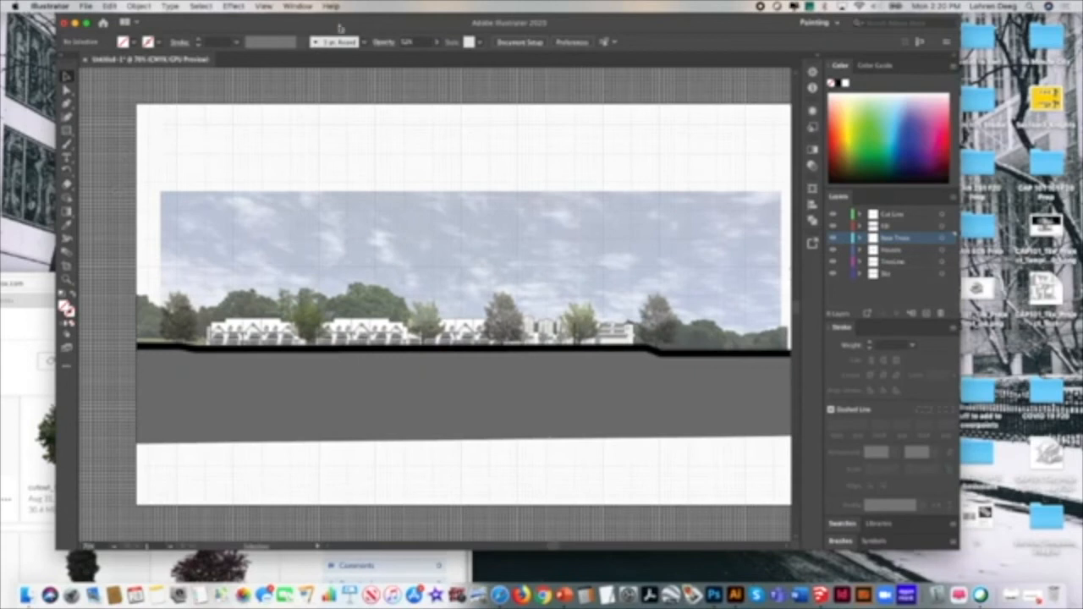
Step: Switch to Photoshop and open cut-out-tree-042.png from the Downloads folder
left_click_drag(339, 28, 302, 28)
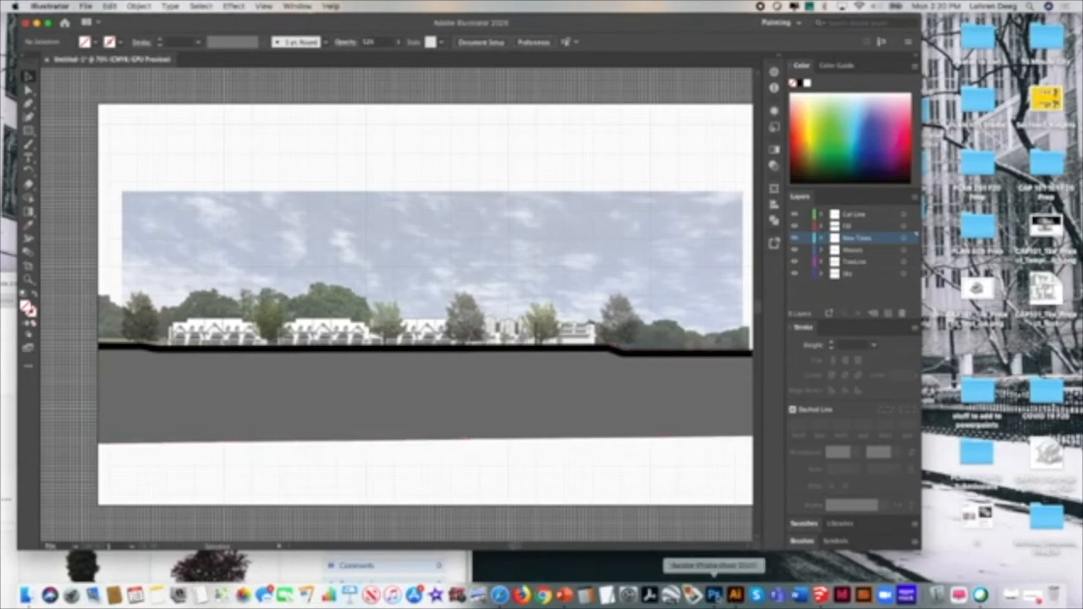
left_click(710, 595)
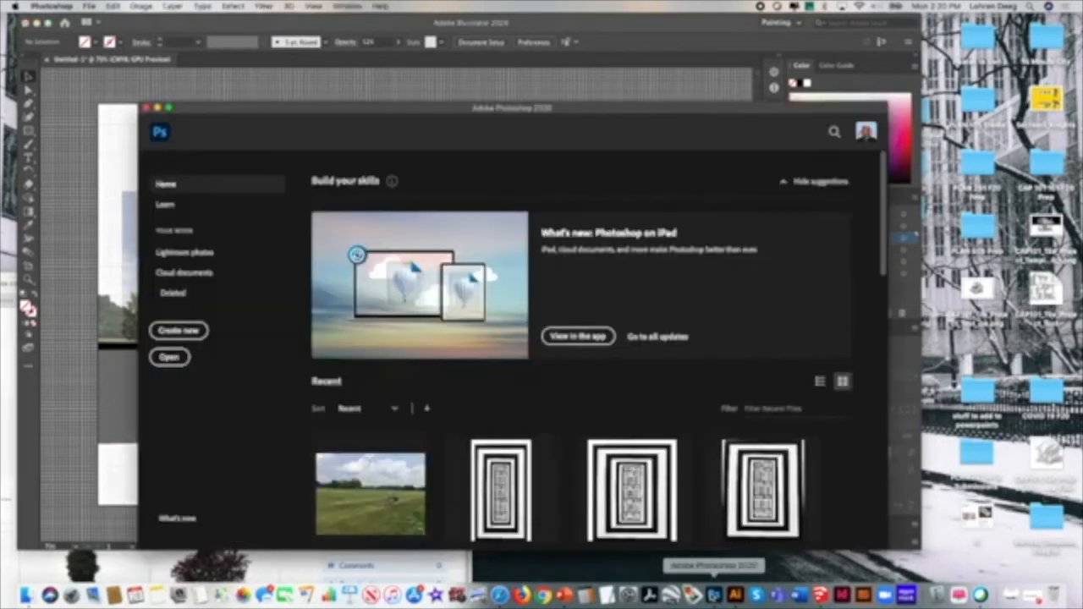
left_click(169, 356)
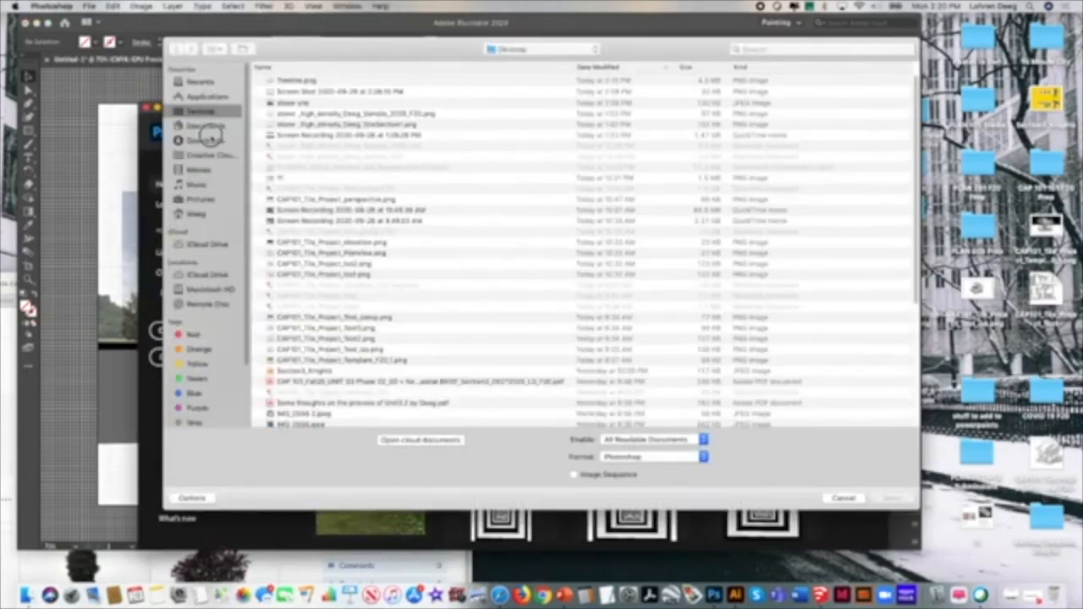
left_click(211, 127)
left_click(212, 139)
left_click(320, 80)
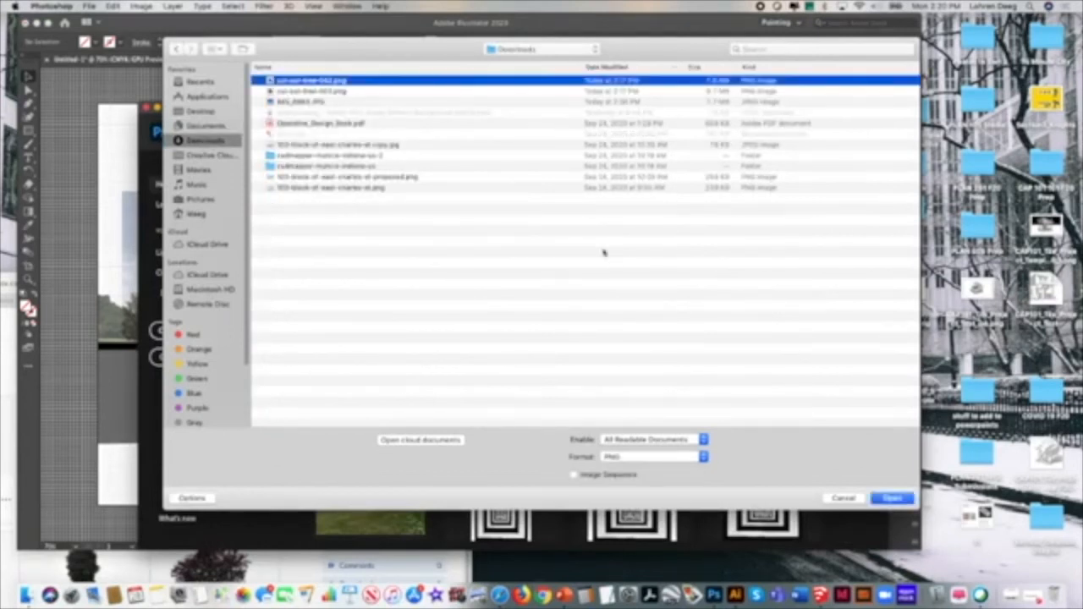
left_click(879, 499)
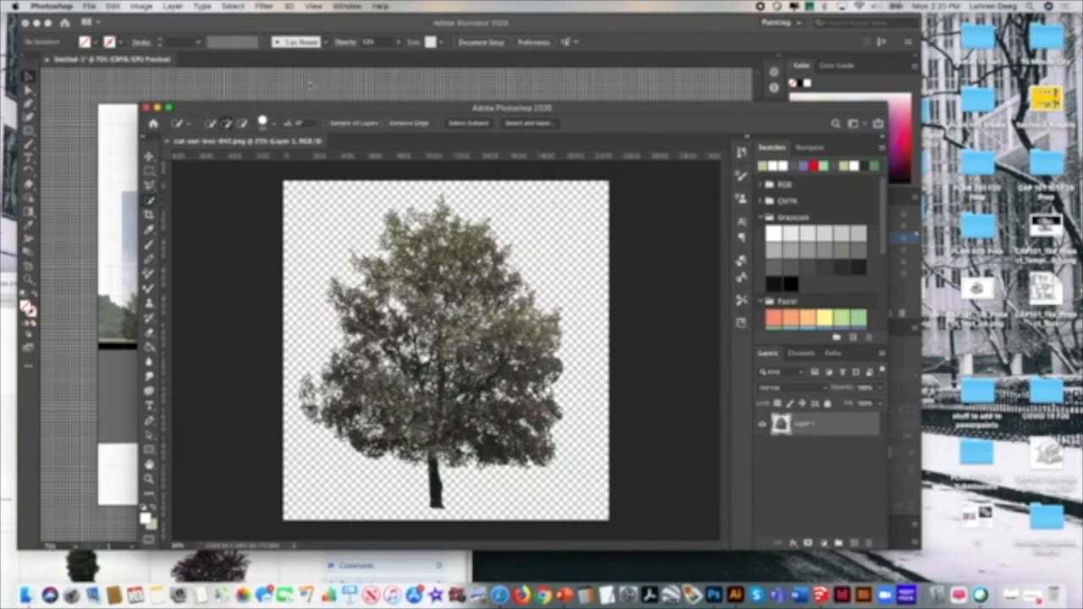
Step: Save a PNG copy of the tree to the computer as cut-out-tree-042_whiteout.png with medium file size
left_click(89, 6)
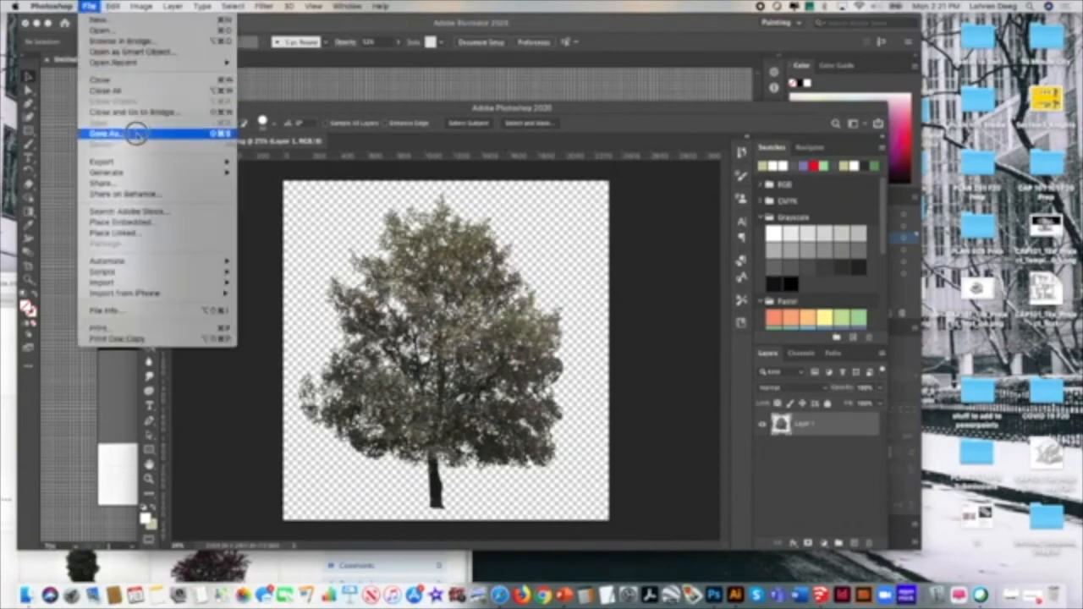
left_click(136, 133)
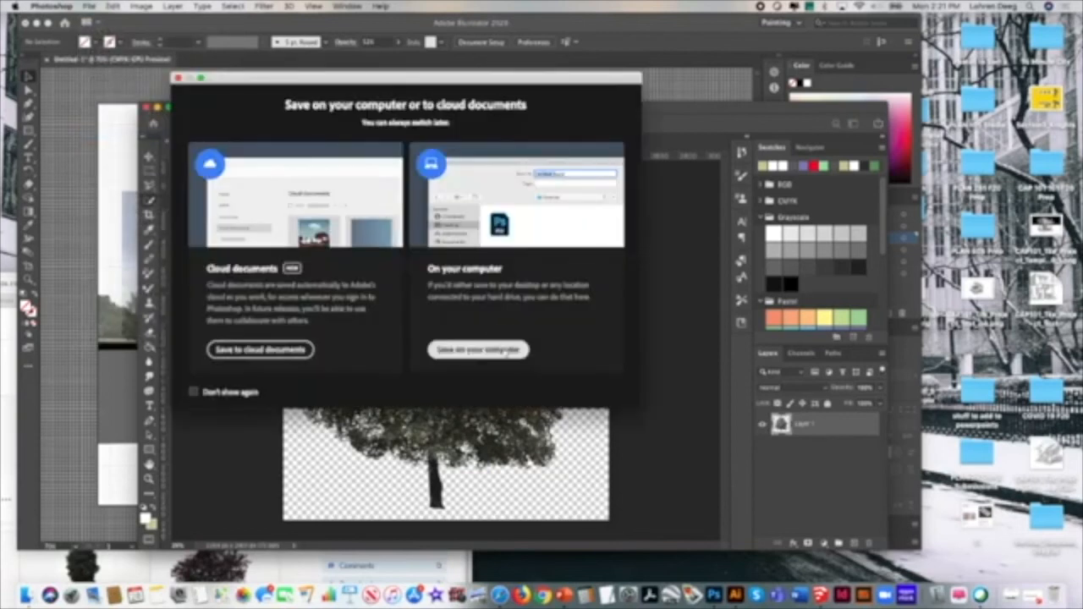
left_click(505, 350)
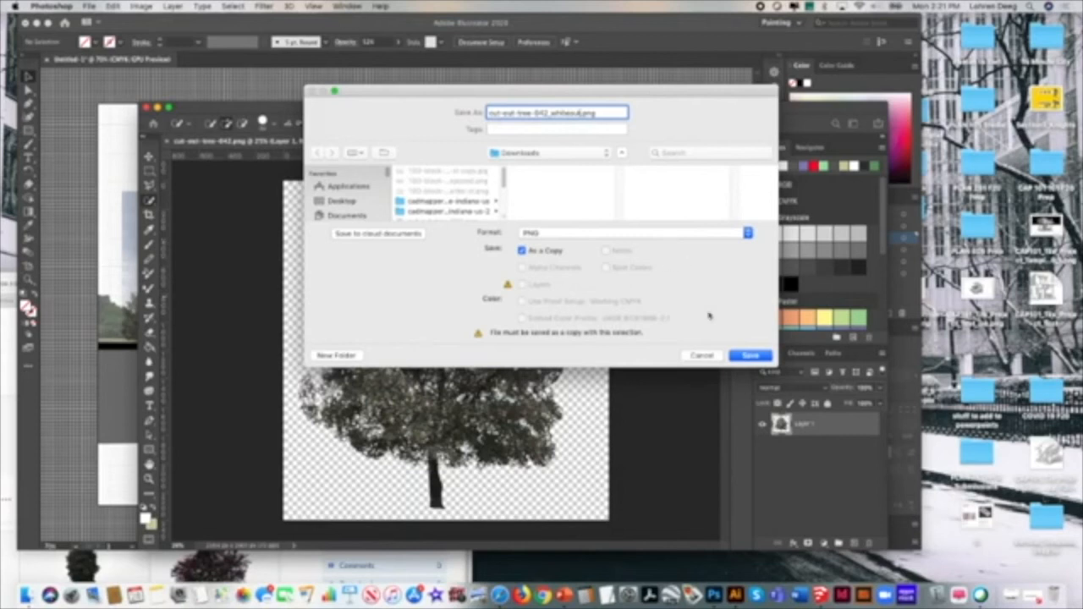
left_click(746, 356)
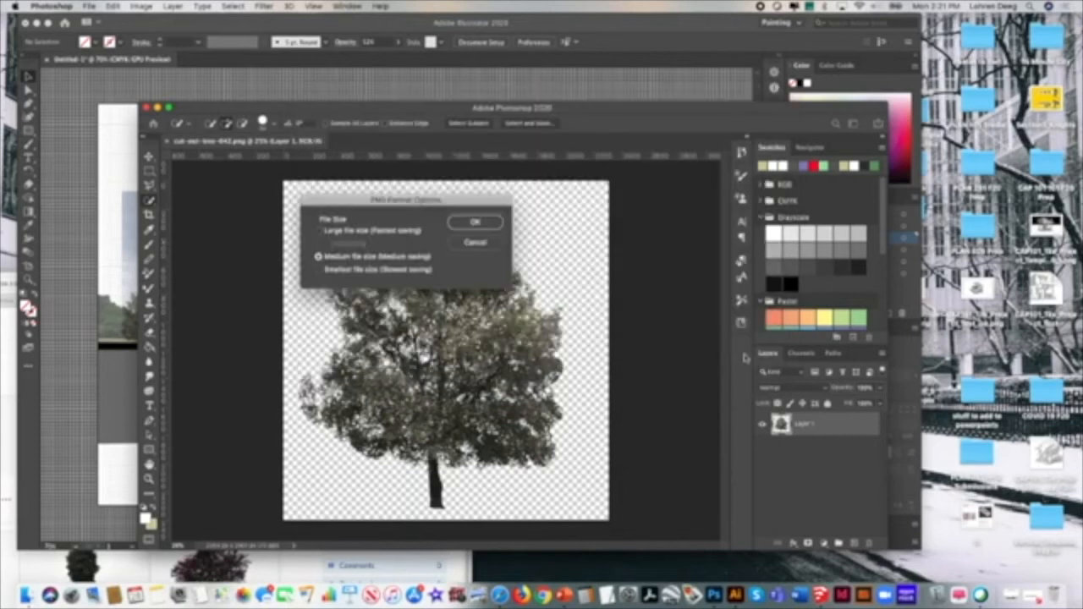
left_click(475, 222)
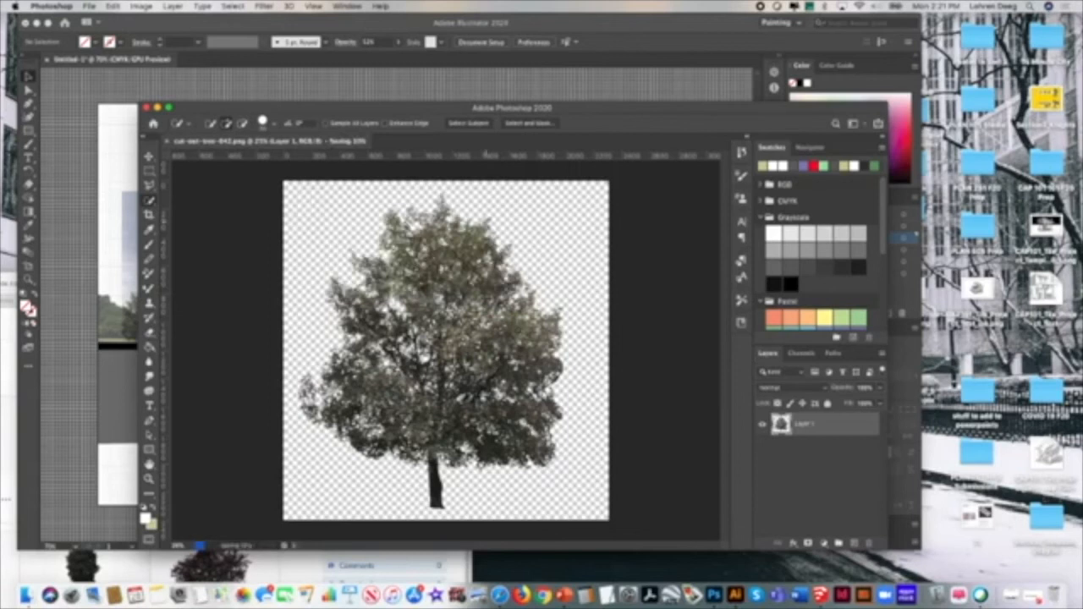
left_click(231, 7)
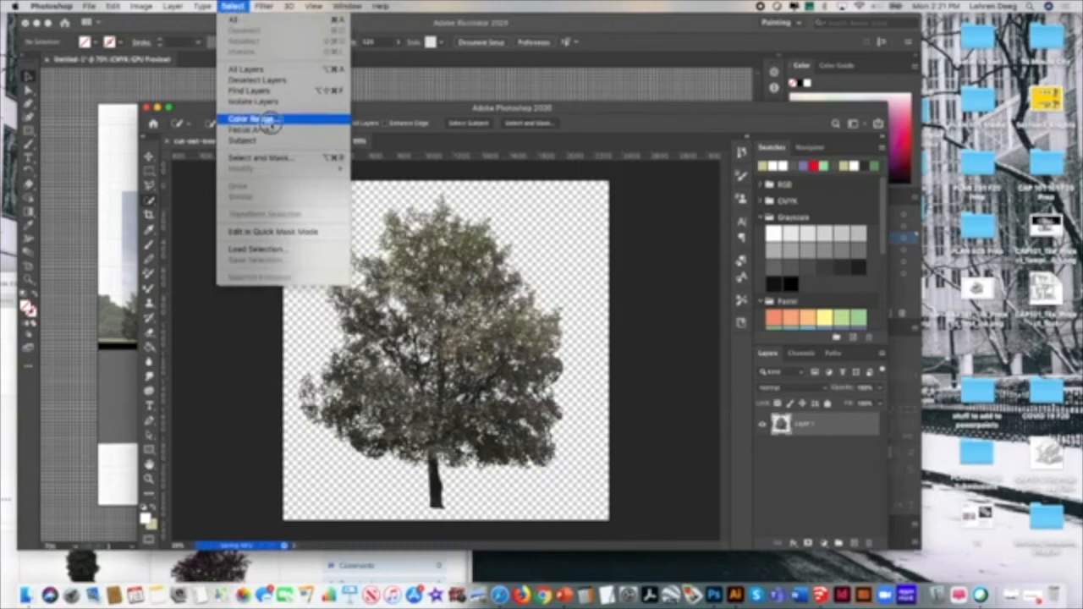
left_click(252, 120)
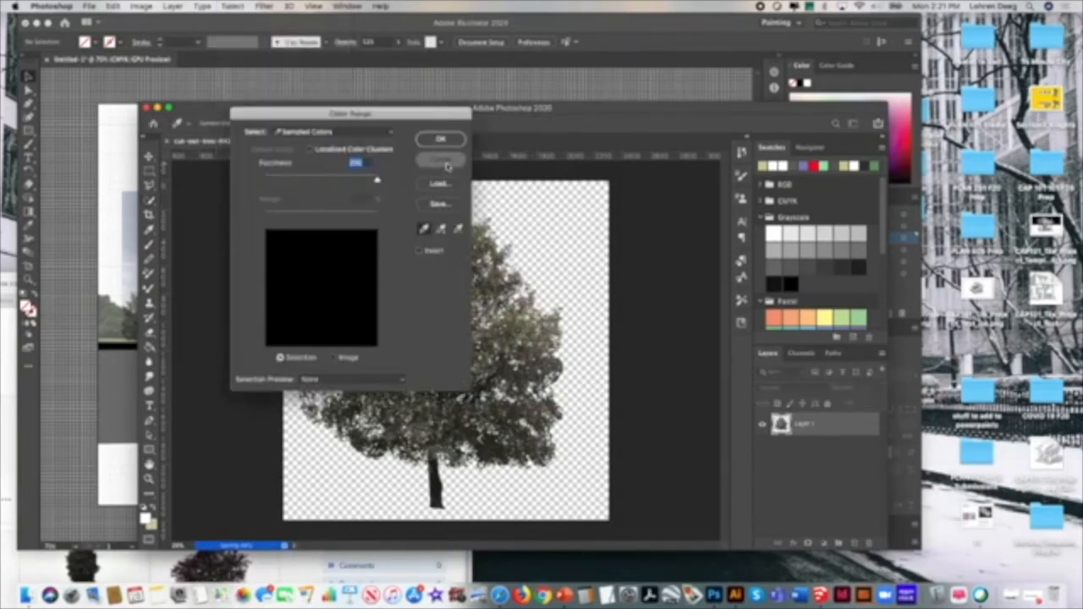
left_click(445, 162)
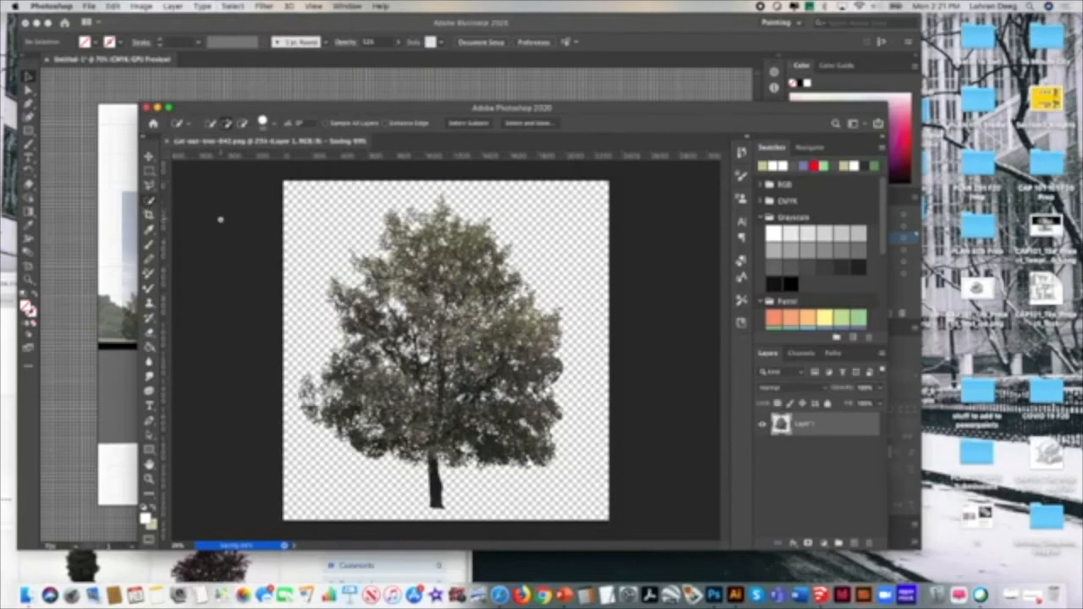
left_click(218, 5)
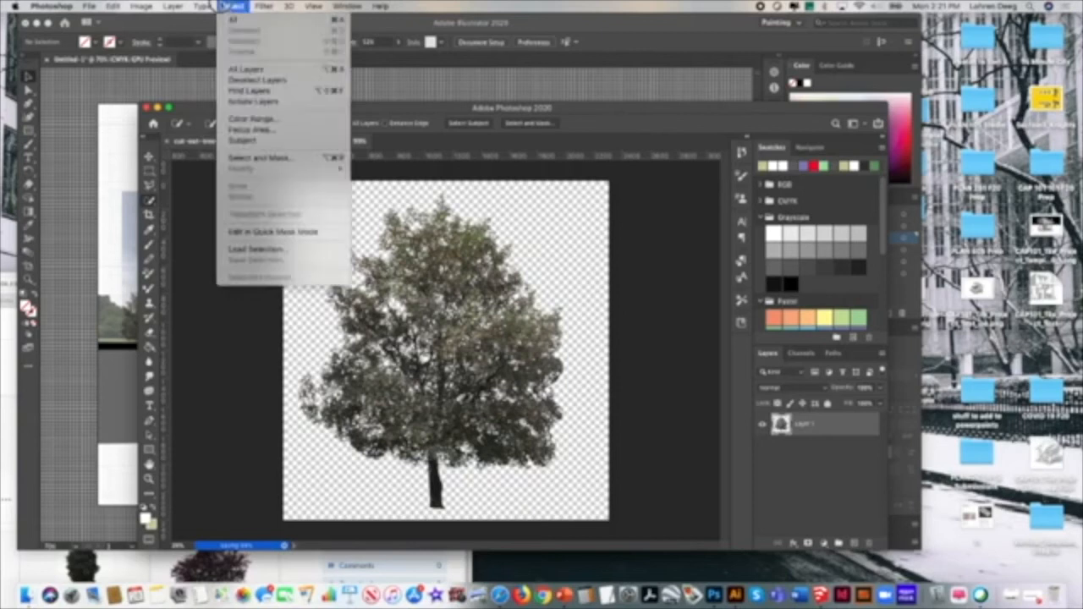
left_click(253, 142)
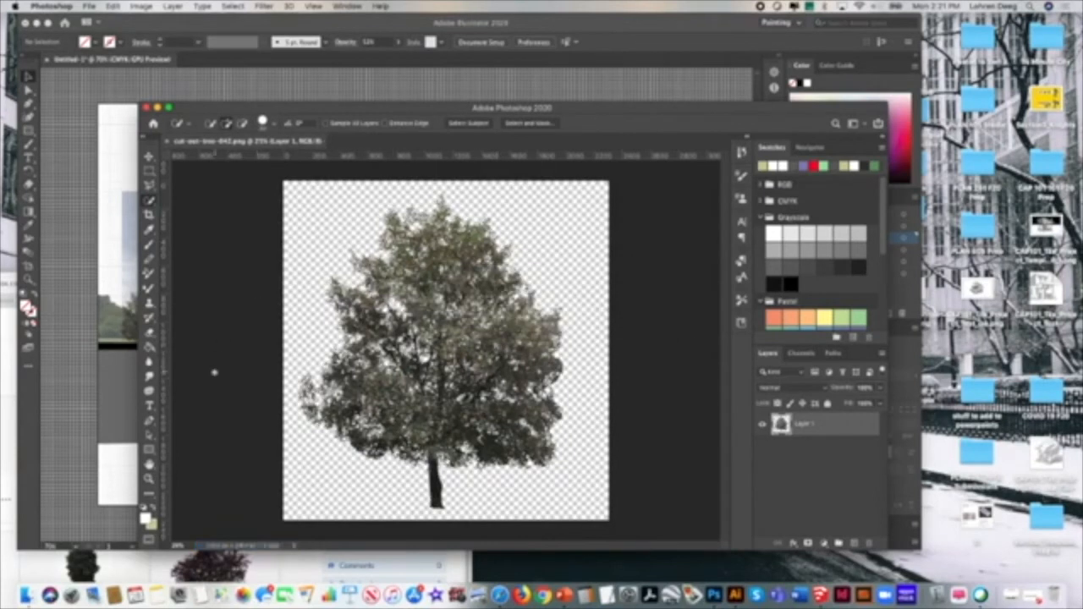
Step: Fill the tree's foliage with white using the Paint Bucket tool
left_click(149, 347)
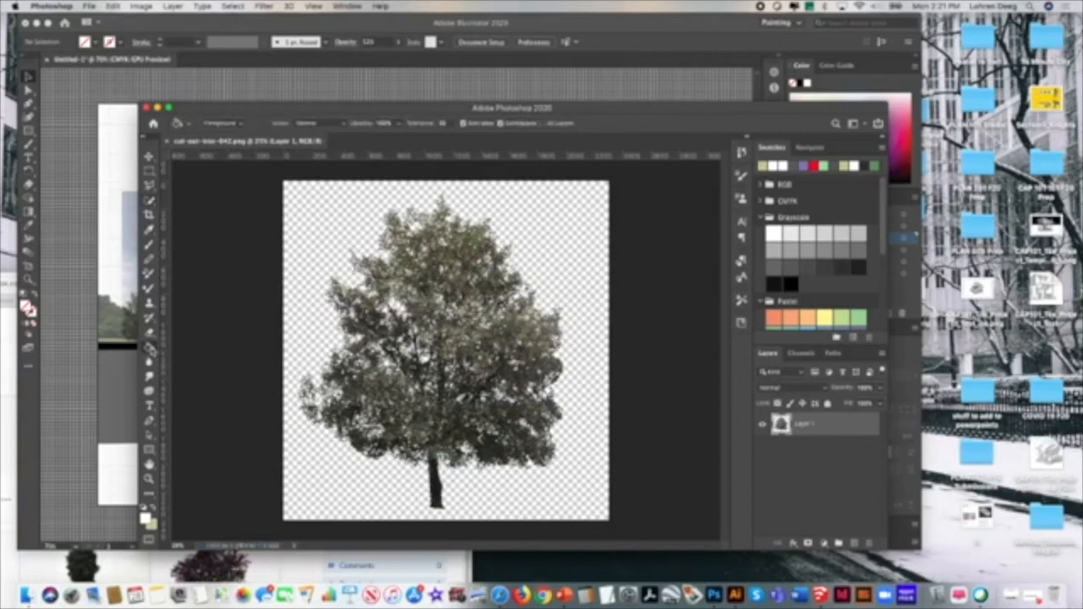
left_click(146, 518)
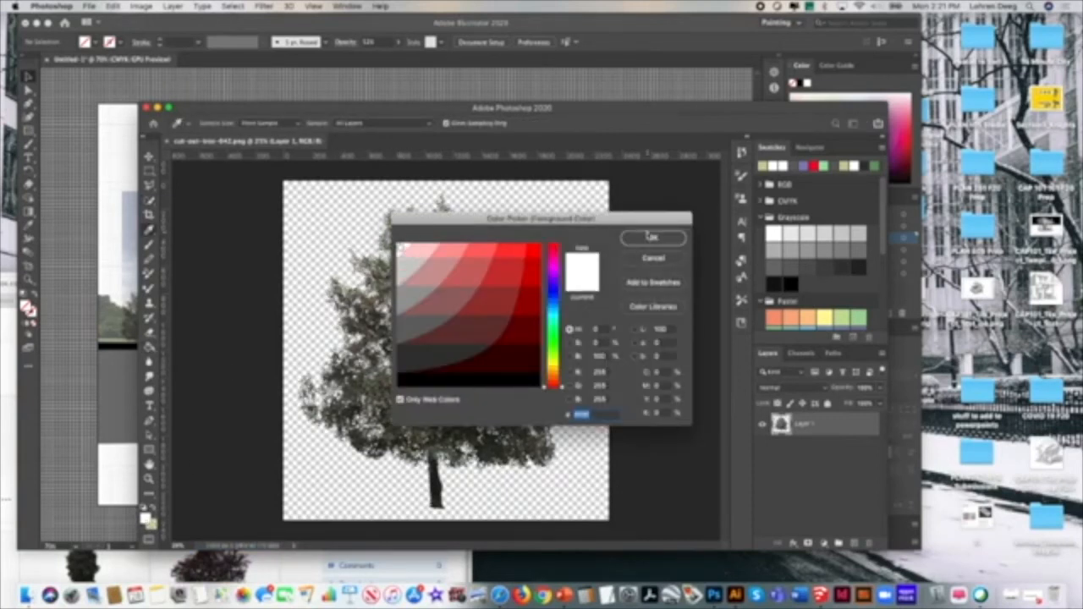
left_click(649, 238)
left_click(444, 461)
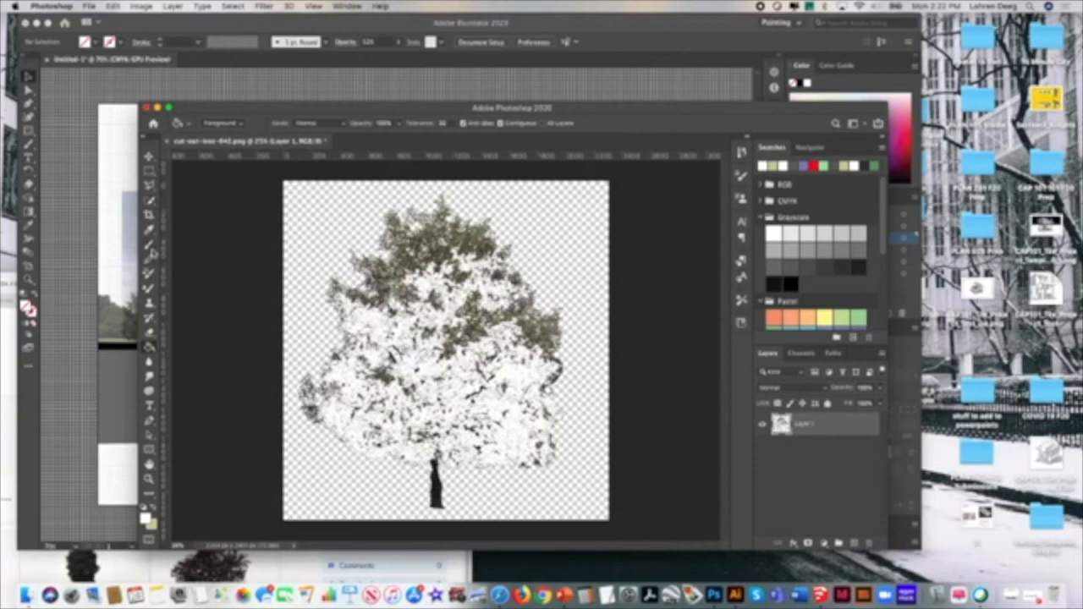
Step: Paint the remaining foliage and the trunk white with the Brush tool to make a solid white silhouette
left_click(150, 247)
left_click(370, 281)
mouse_move(350, 249)
left_mouse_down()
mouse_move(387, 226)
mouse_move(424, 264)
mouse_move(348, 354)
mouse_move(342, 389)
mouse_move(317, 394)
mouse_move(318, 384)
mouse_move(398, 385)
mouse_move(401, 444)
mouse_move(445, 447)
mouse_move(448, 527)
mouse_move(420, 487)
mouse_move(423, 425)
mouse_move(401, 409)
mouse_move(409, 382)
mouse_move(375, 429)
mouse_move(444, 305)
mouse_move(466, 306)
mouse_move(458, 292)
mouse_move(495, 231)
mouse_move(494, 245)
mouse_move(553, 240)
mouse_move(598, 166)
mouse_move(564, 268)
mouse_move(465, 392)
mouse_move(498, 375)
mouse_move(456, 460)
mouse_move(549, 451)
mouse_move(511, 434)
mouse_move(550, 421)
mouse_move(574, 362)
mouse_move(522, 348)
mouse_move(543, 340)
mouse_move(466, 354)
mouse_move(435, 186)
left_mouse_up()
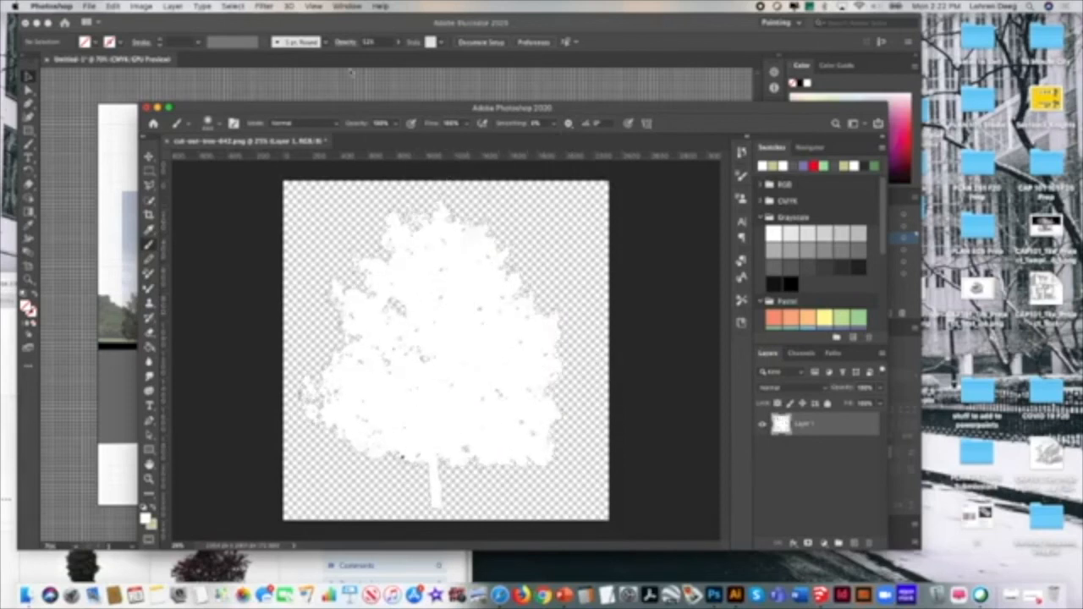
left_click(89, 6)
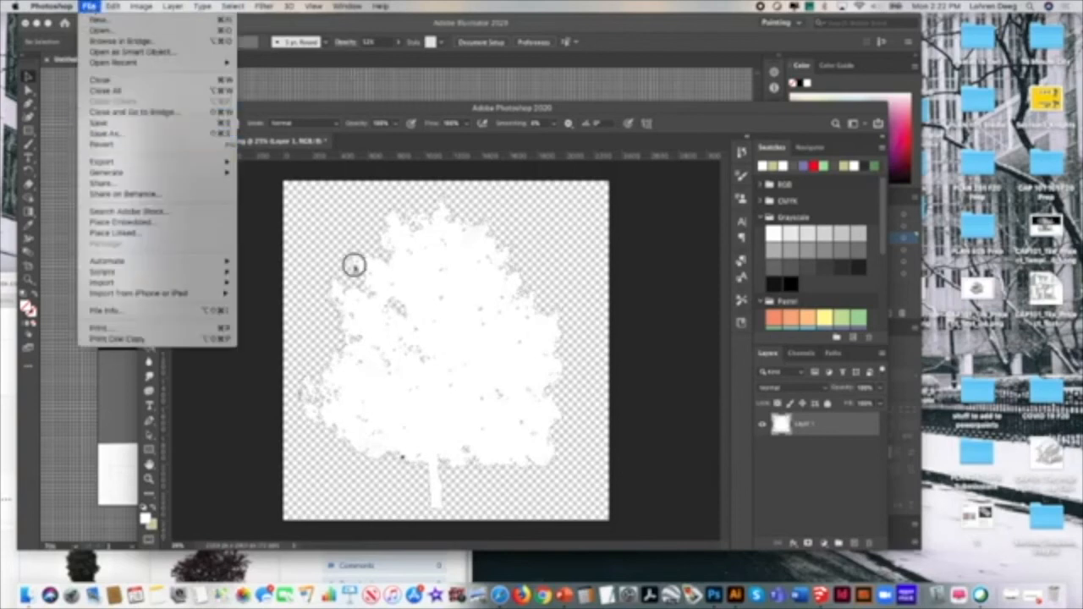
left_click(435, 401)
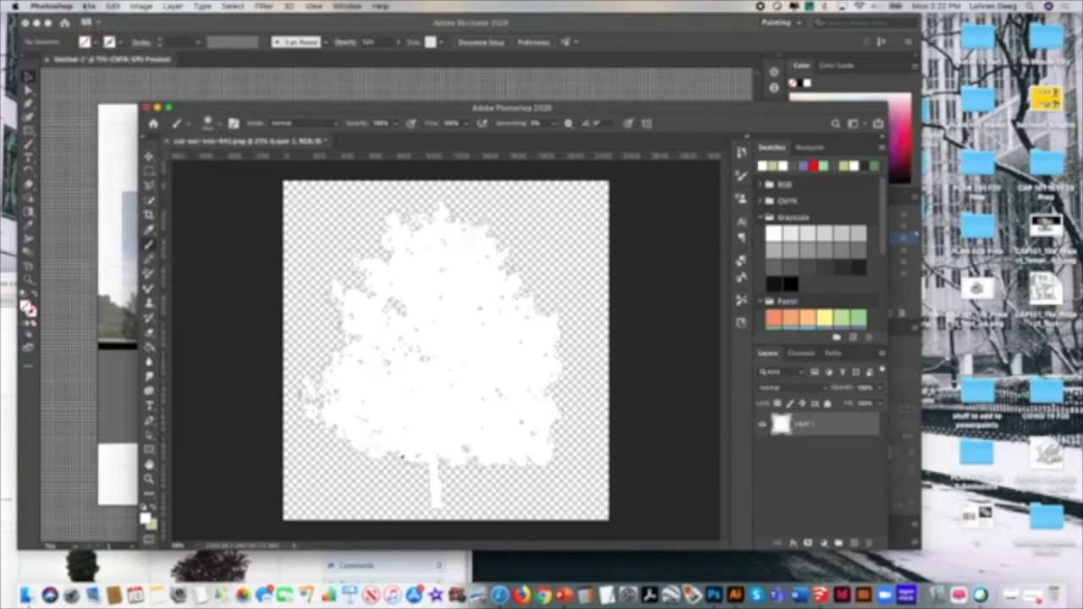
Step: Save a PNG copy of the white tree silhouette to the computer's Downloads folder as cut-out-tree-042 whiteout.png
left_click(89, 6)
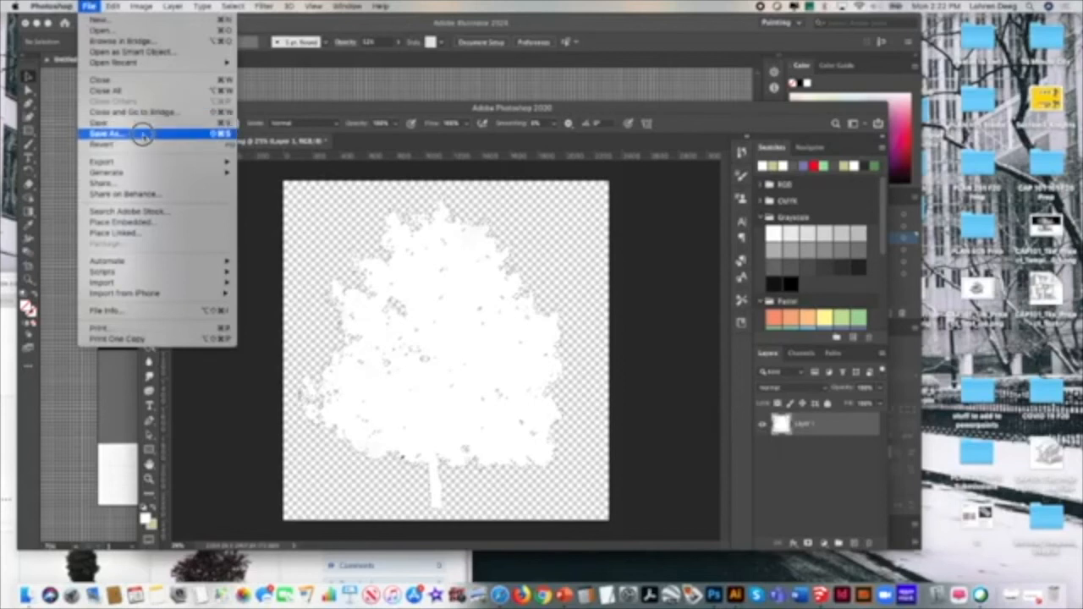
left_click(371, 140)
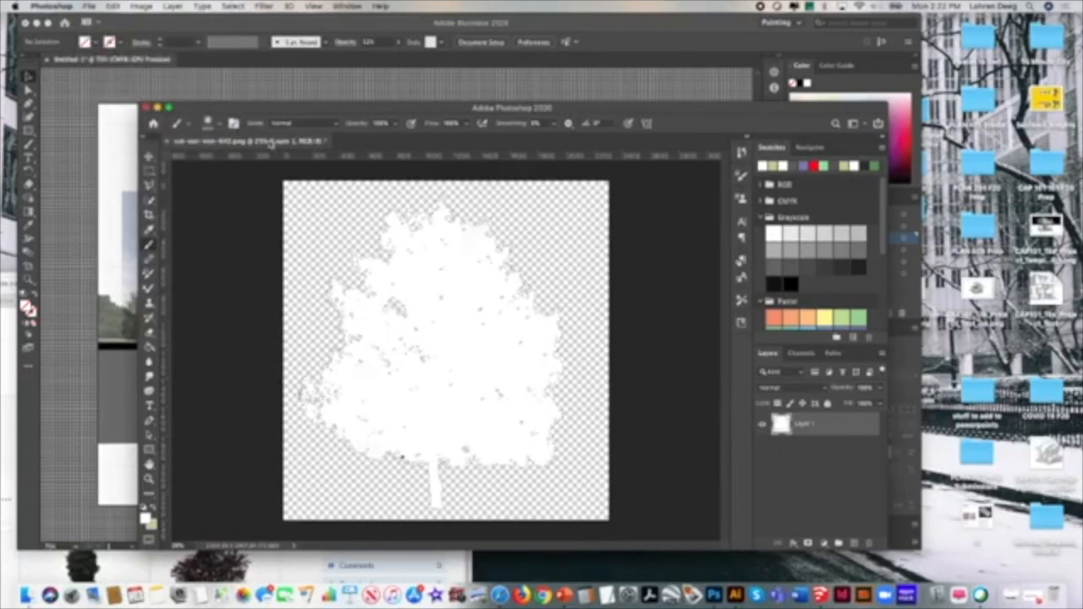
left_click(89, 6)
left_click(118, 135)
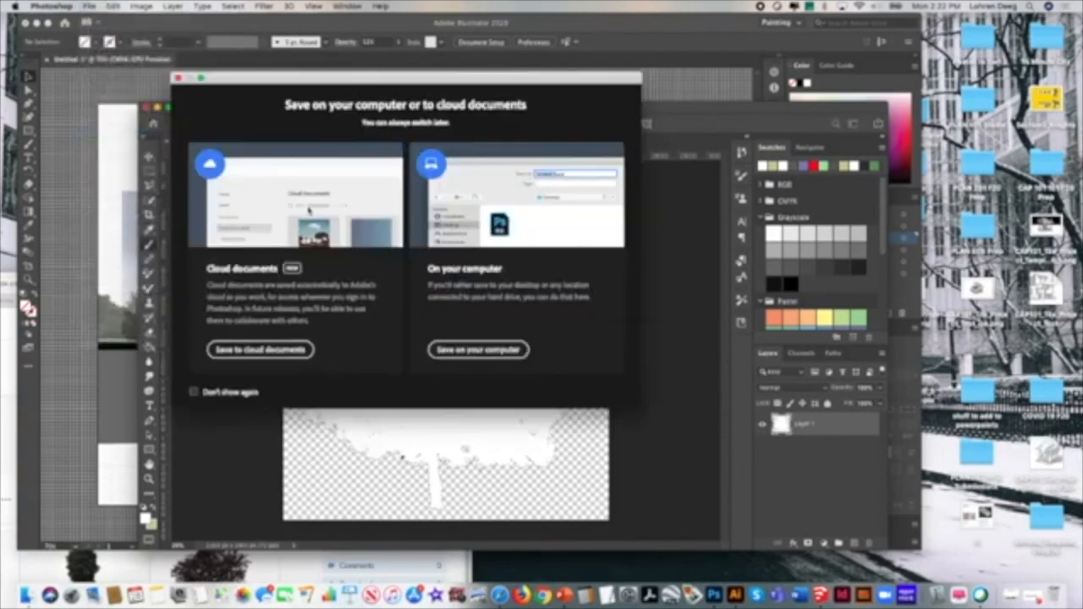
left_click(453, 356)
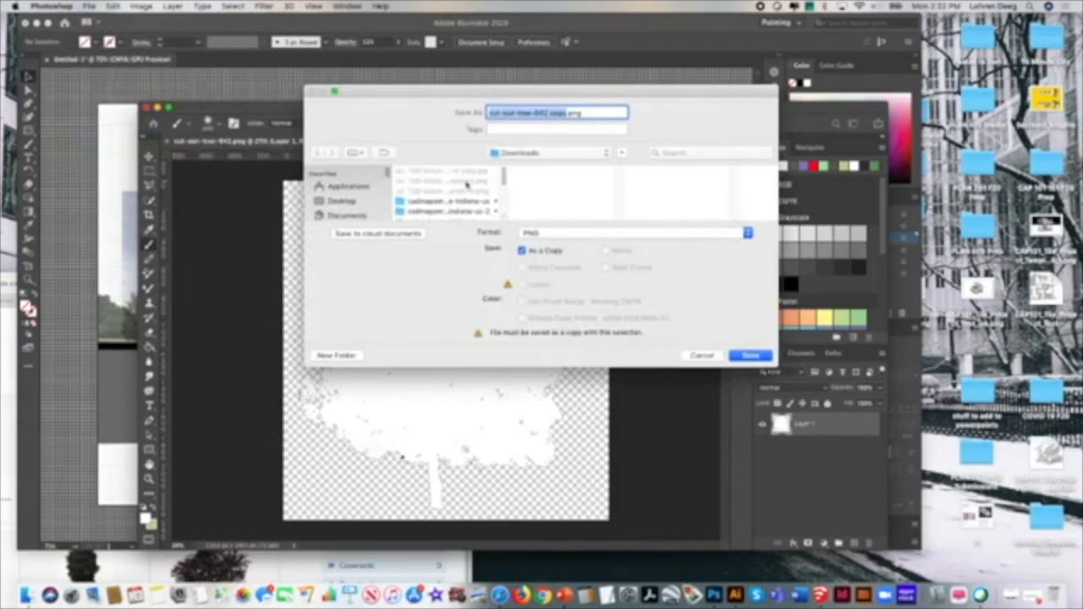
left_click(572, 113)
key("BackSpace")
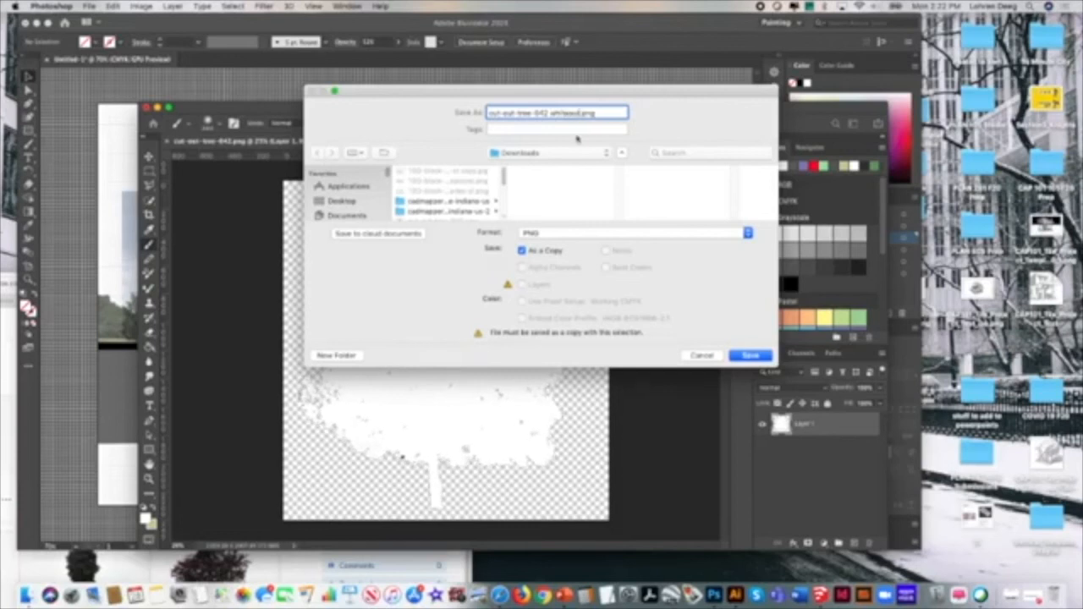
left_click(750, 355)
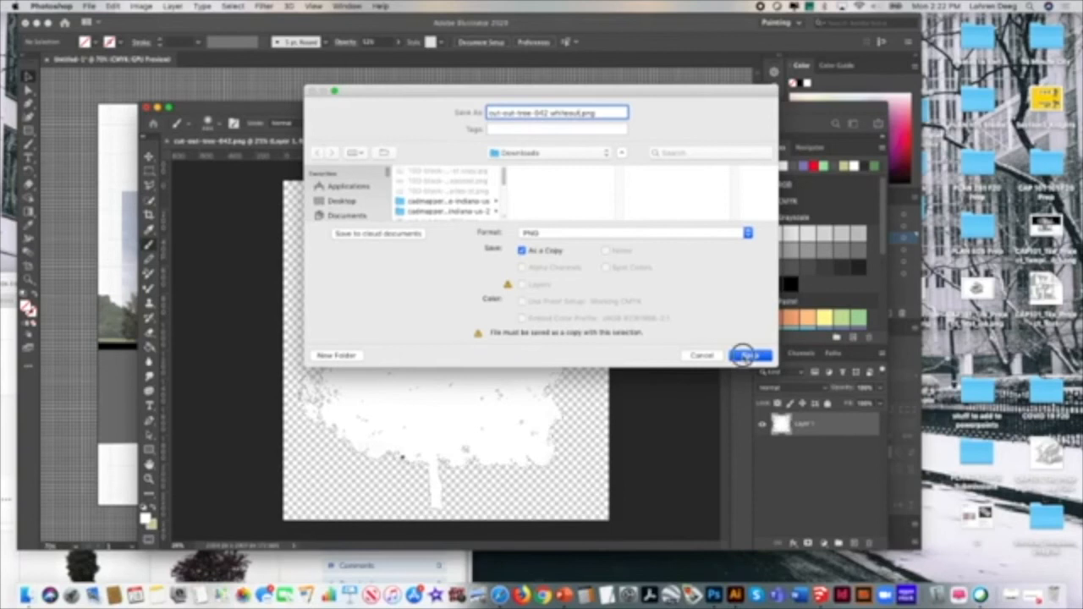
left_click(476, 221)
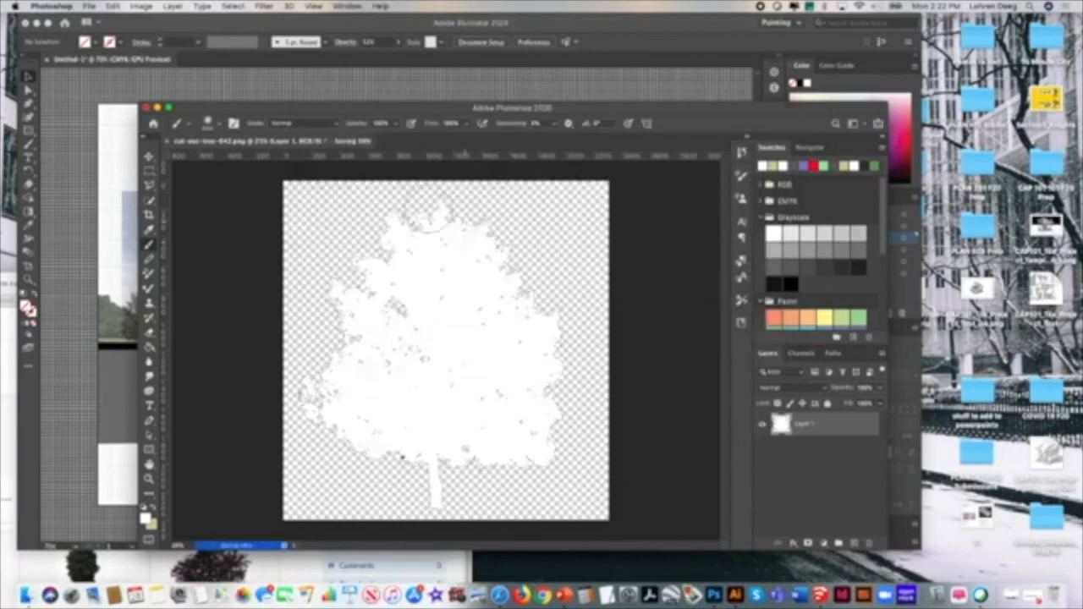
Step: Switch to the section drawing in Illustrator and add a layer named Foreground above the Cut Line layer
left_click_drag(247, 109, 813, 153)
left_click(562, 150)
left_click(850, 215)
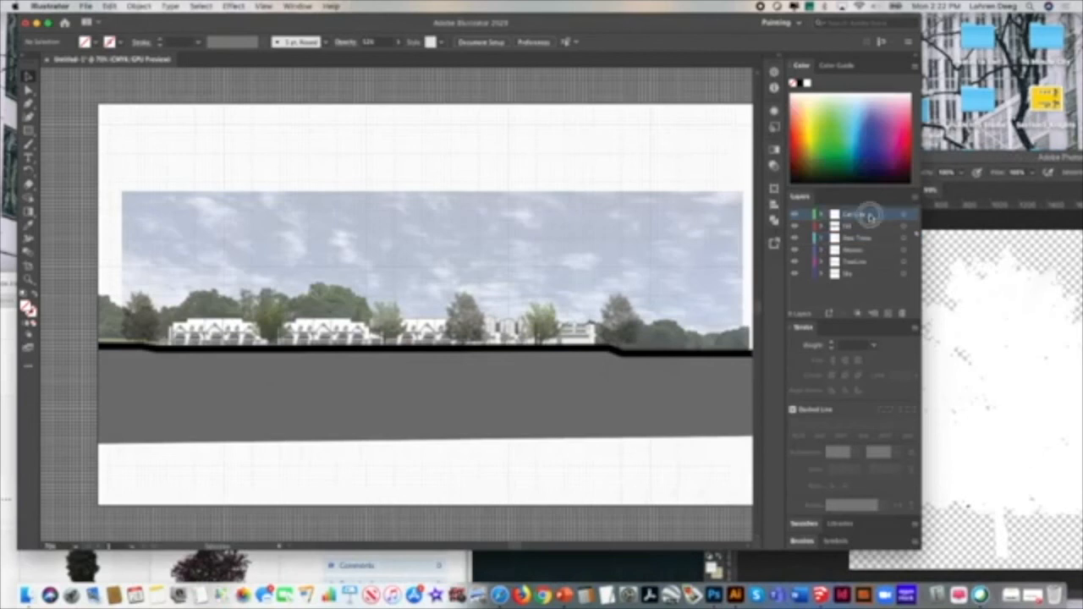
left_click(913, 196)
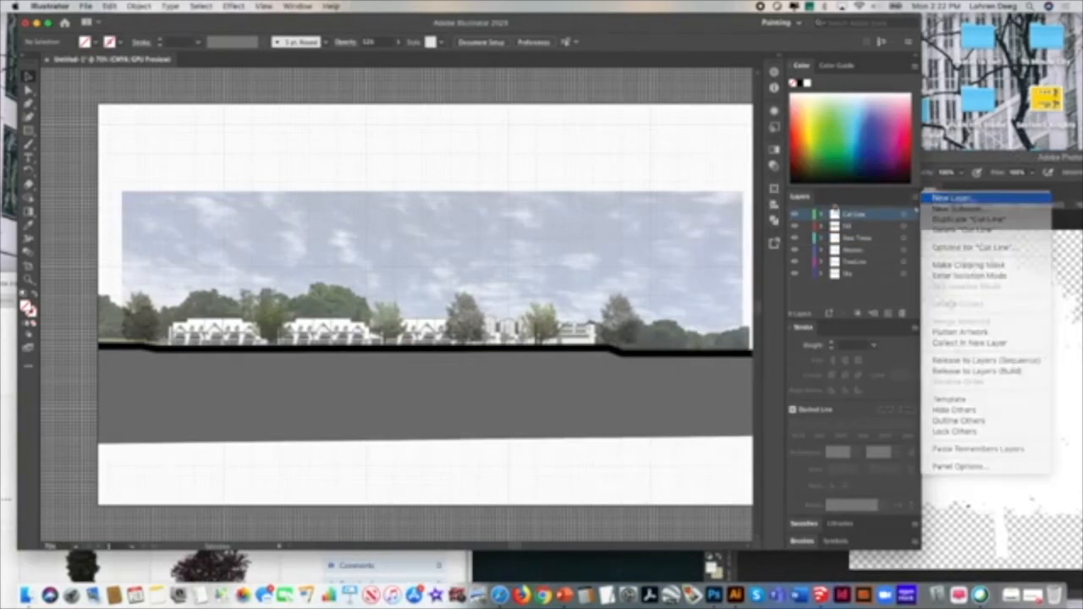
left_click(952, 198)
type("Grou")
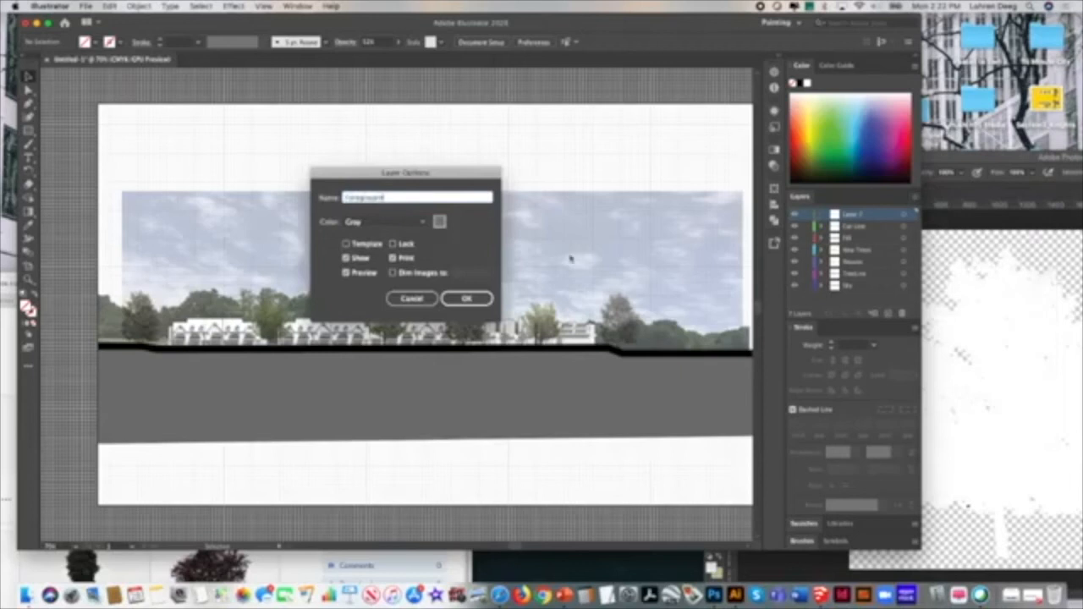
key("Return")
Step: Place the newly saved cut-out-tree-042 whiteout.png from Downloads on the Foreground layer
left_click(88, 7)
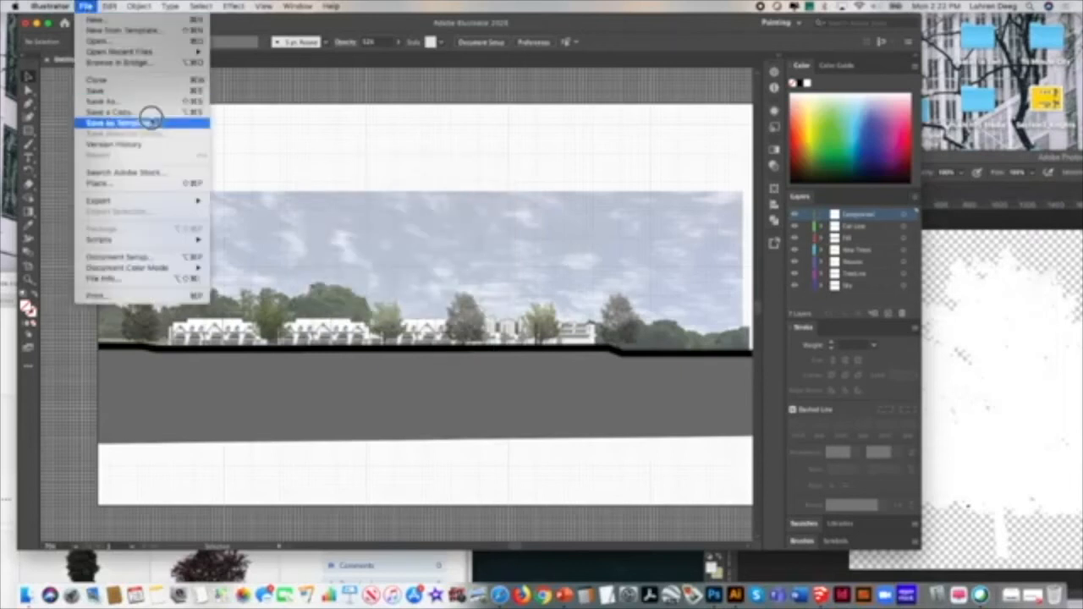
left_click(153, 180)
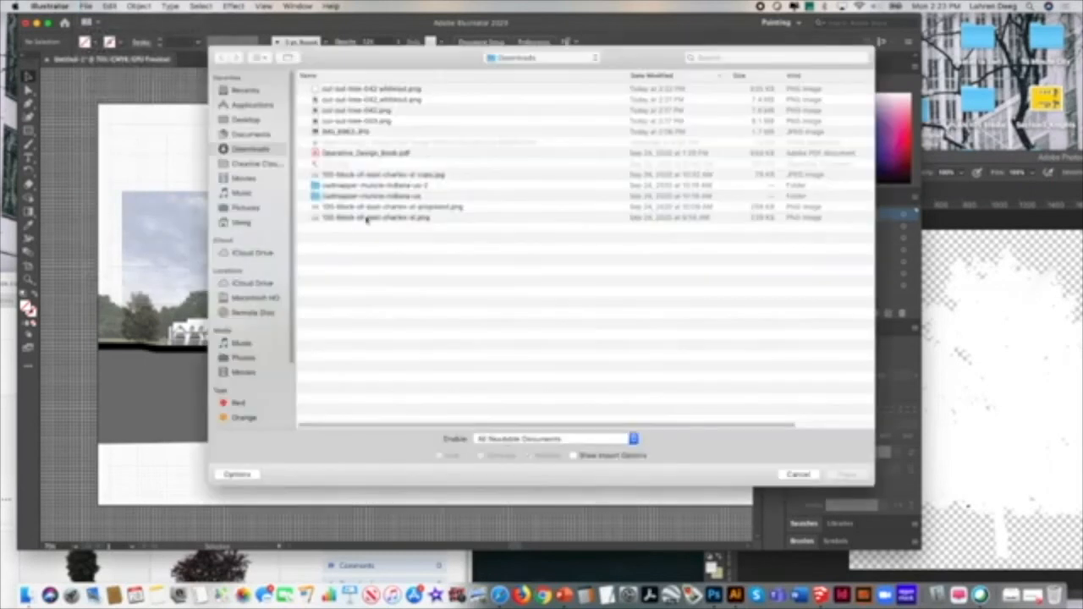
left_click(421, 92)
left_click(846, 475)
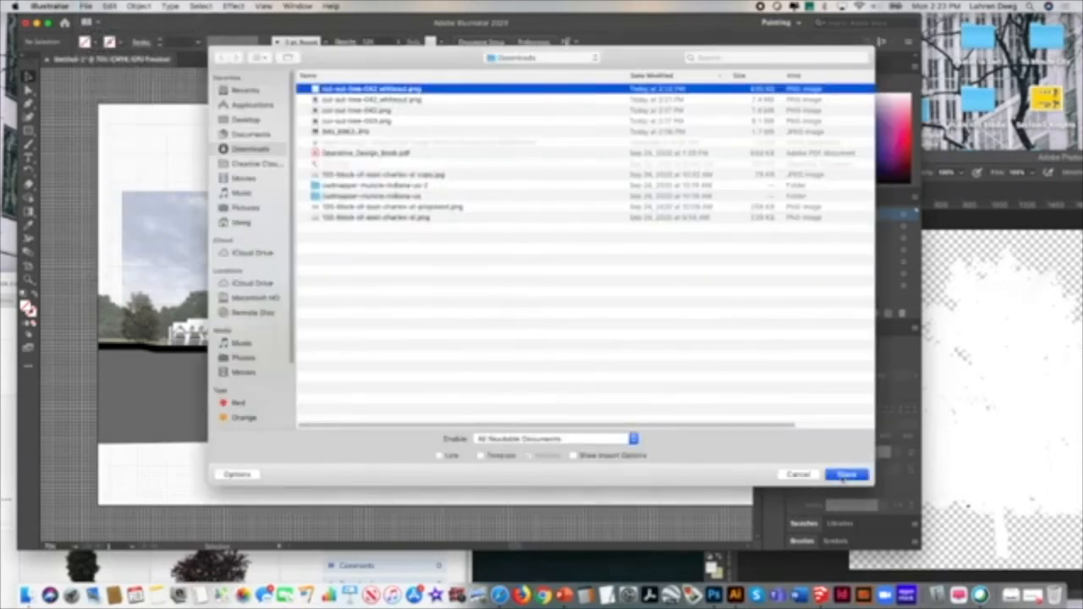
left_click(518, 159)
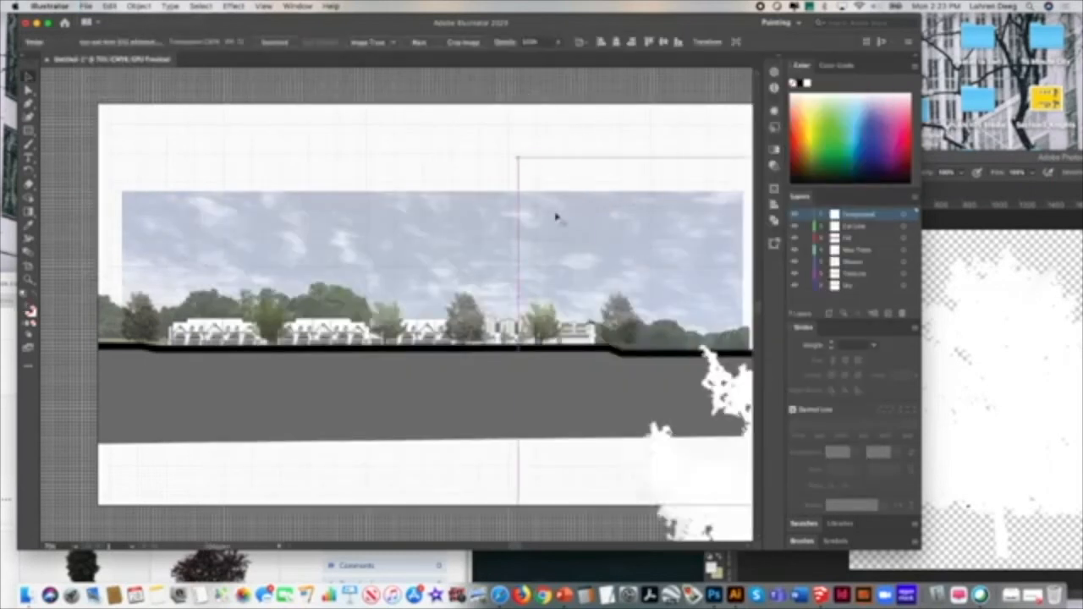
Step: Scale down the placed white tree and stand it on the ground line near the section's right end
left_click_drag(729, 396, 592, 369)
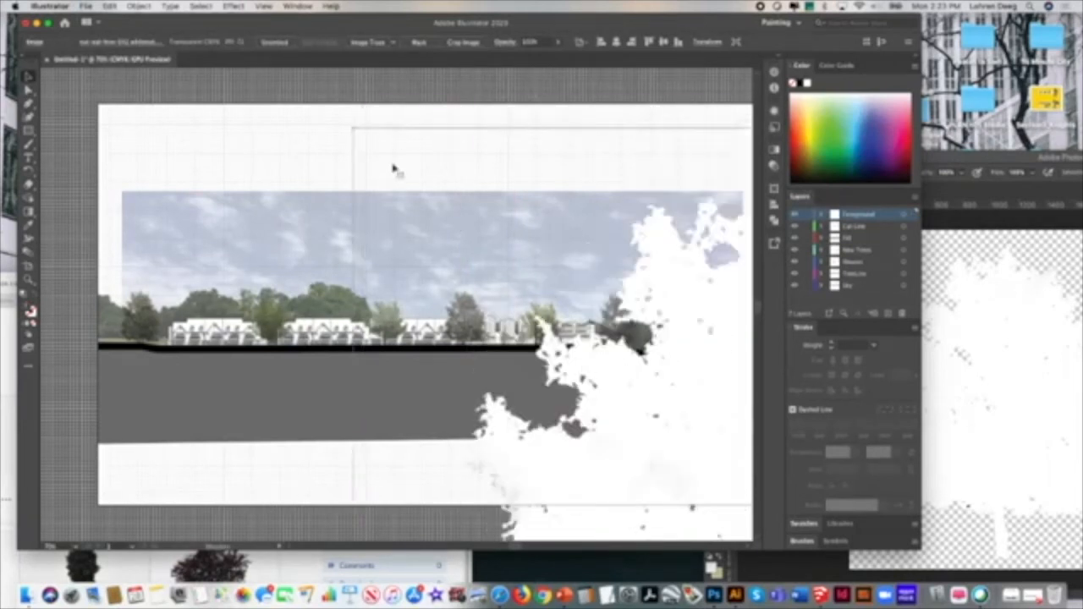
left_click_drag(351, 128, 603, 392)
left_click_drag(729, 520, 731, 454)
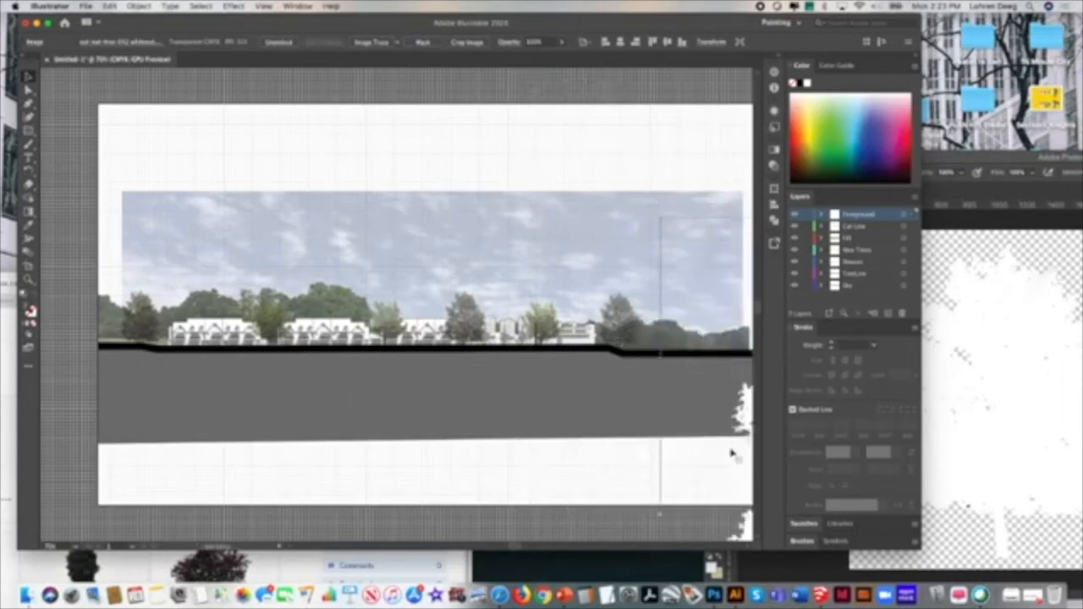
left_click_drag(741, 526, 537, 355)
left_click_drag(575, 250, 464, 296)
left_click_drag(387, 89, 575, 280)
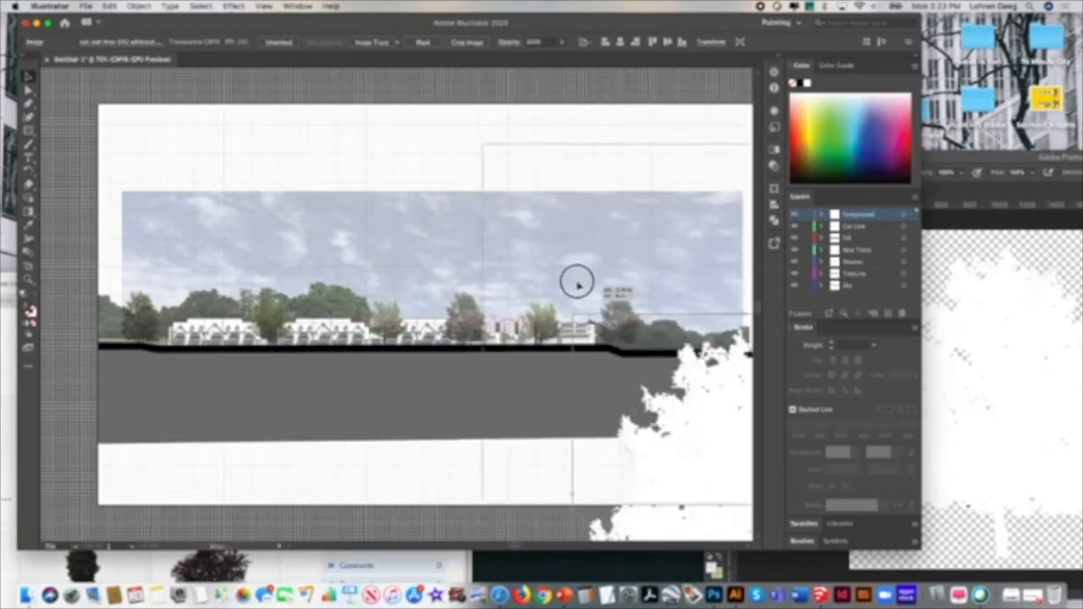
left_click_drag(462, 133, 705, 289)
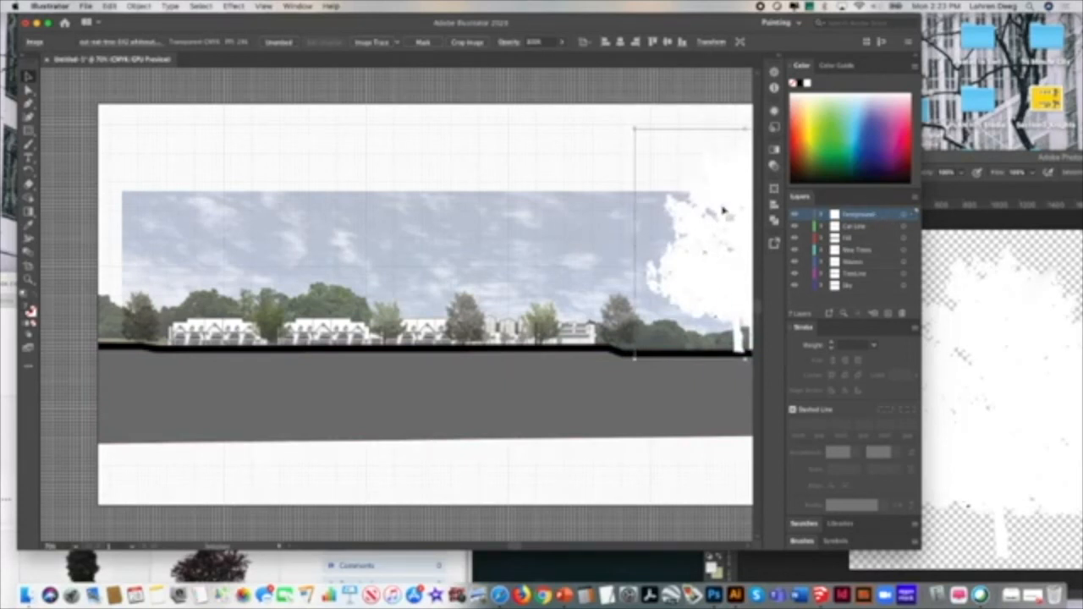
left_click_drag(633, 125, 617, 110)
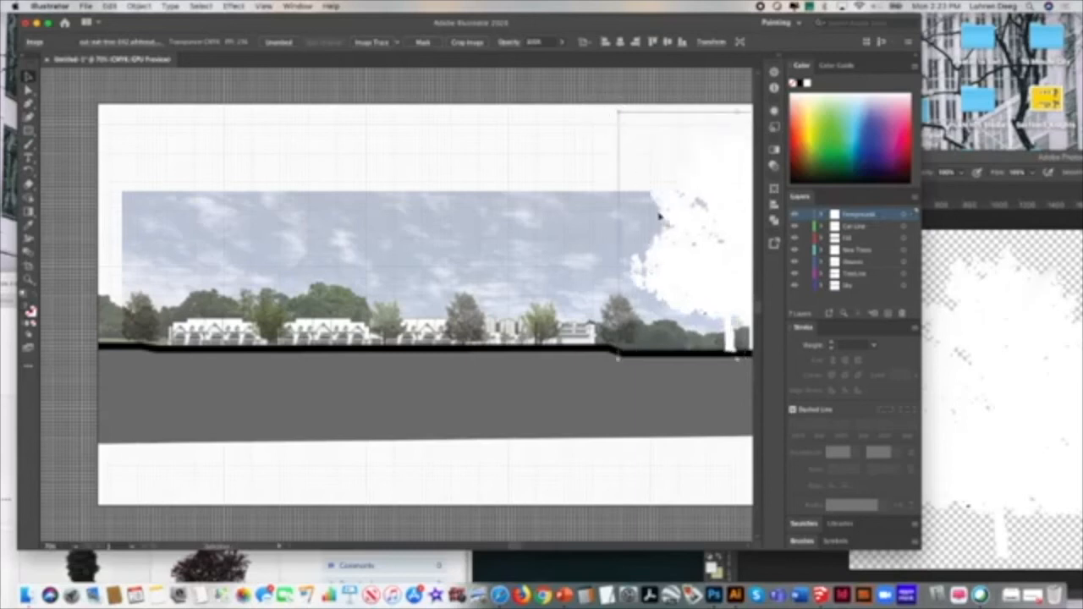
left_click_drag(687, 275, 718, 285)
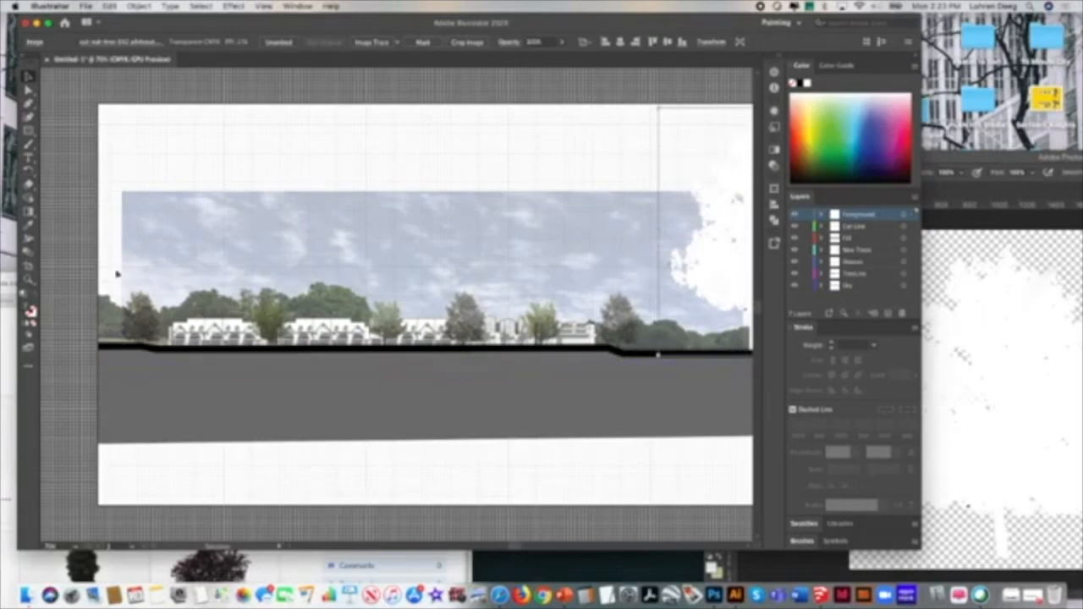
Step: Move the white tree to the artboard's left edge and enlarge it so its trunk reaches into the gray ground fill
left_click(312, 6)
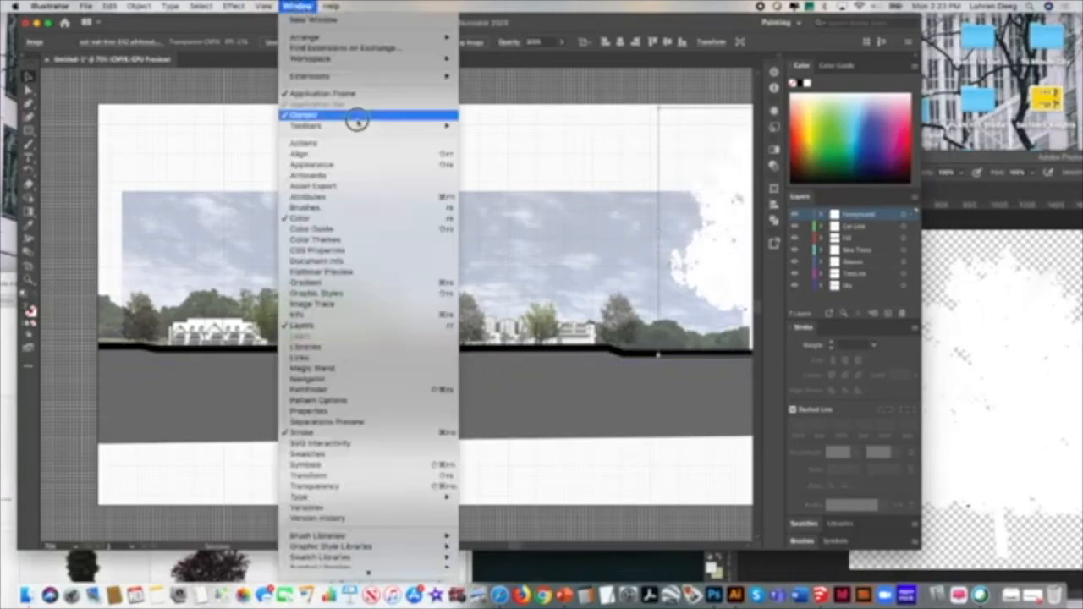
mouse_move(263, 6)
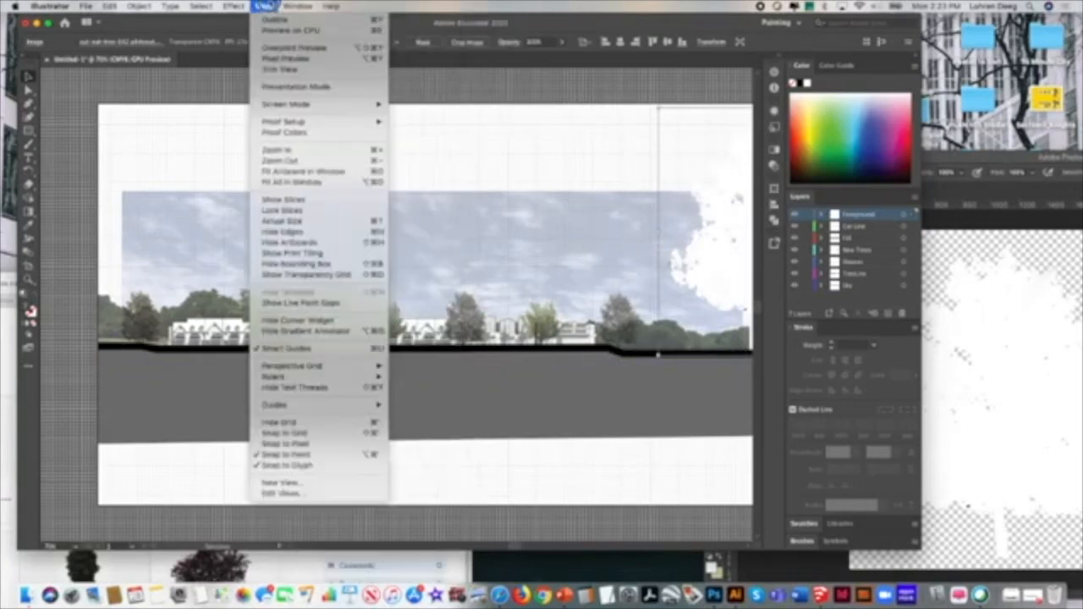
left_click(316, 172)
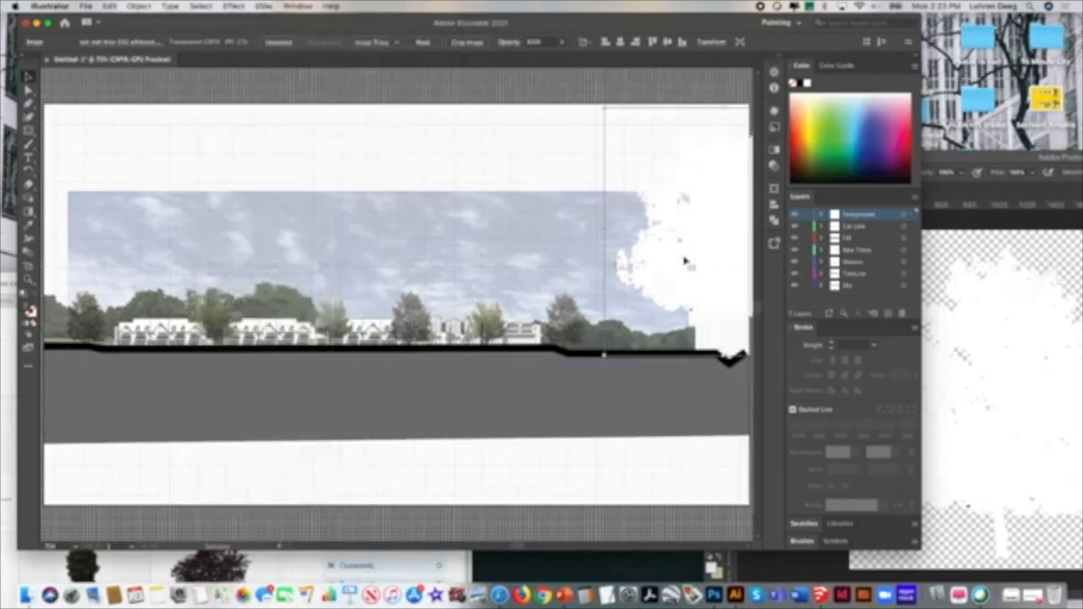
left_click(702, 495)
left_click(693, 254)
left_click_drag(679, 272, 89, 251)
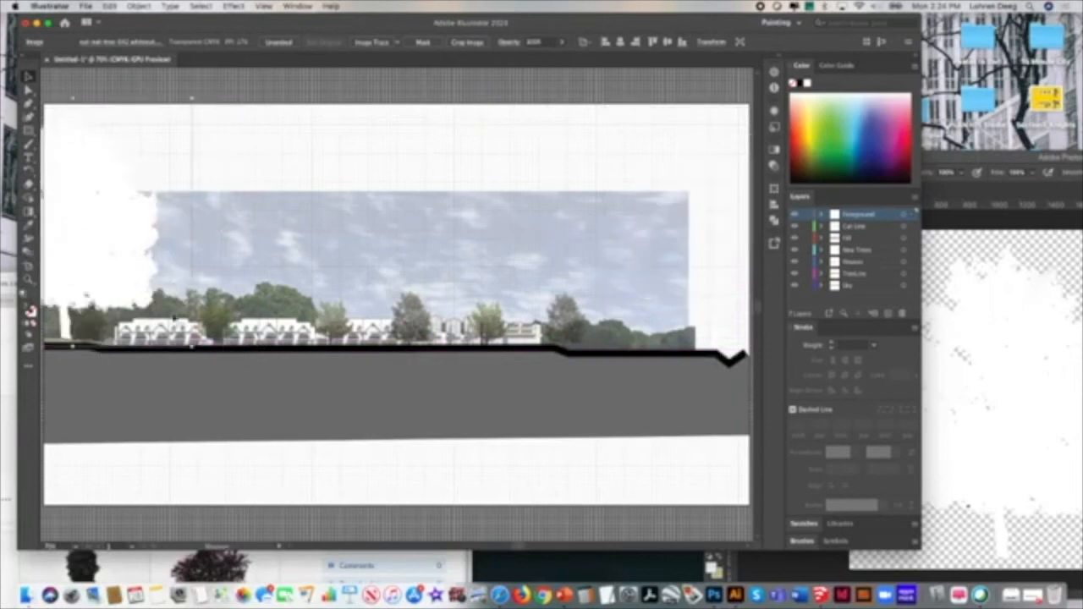
left_click_drag(193, 347, 262, 436)
left_click_drag(135, 284, 57, 289)
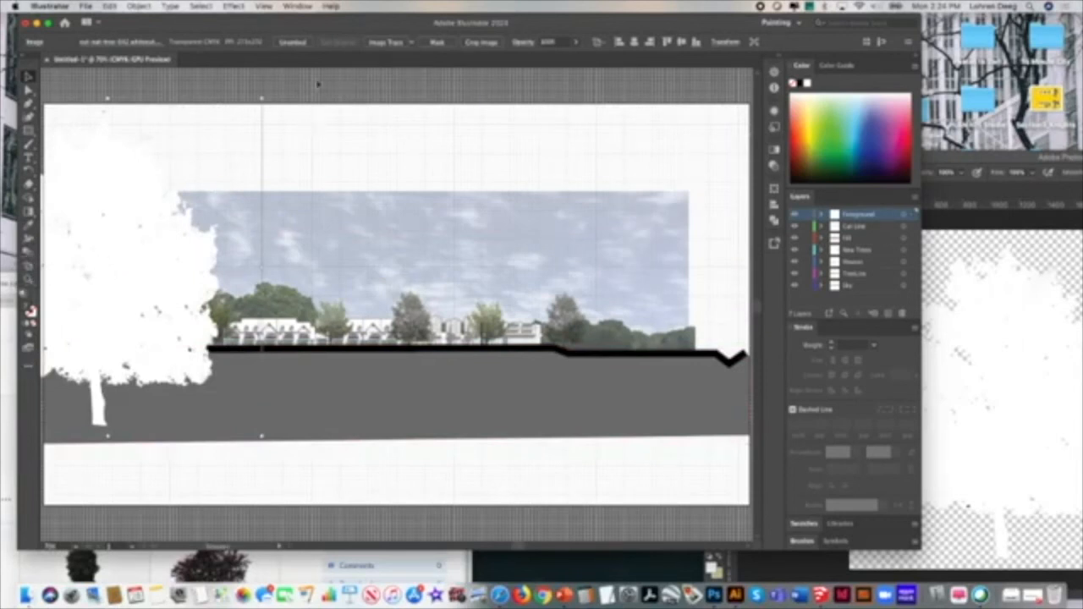
Step: Tilt the white tree clockwise and shift it partly beyond the artboard's upper-left corner as a foreground frame
left_click_drag(263, 96, 285, 145)
left_click_drag(148, 272, 68, 249)
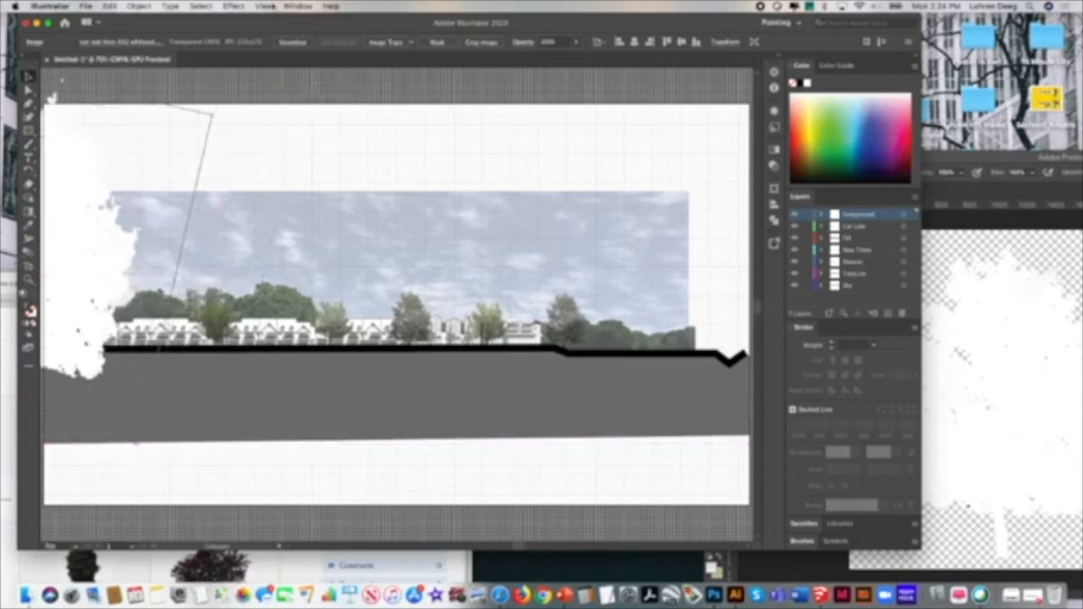
left_click(264, 6)
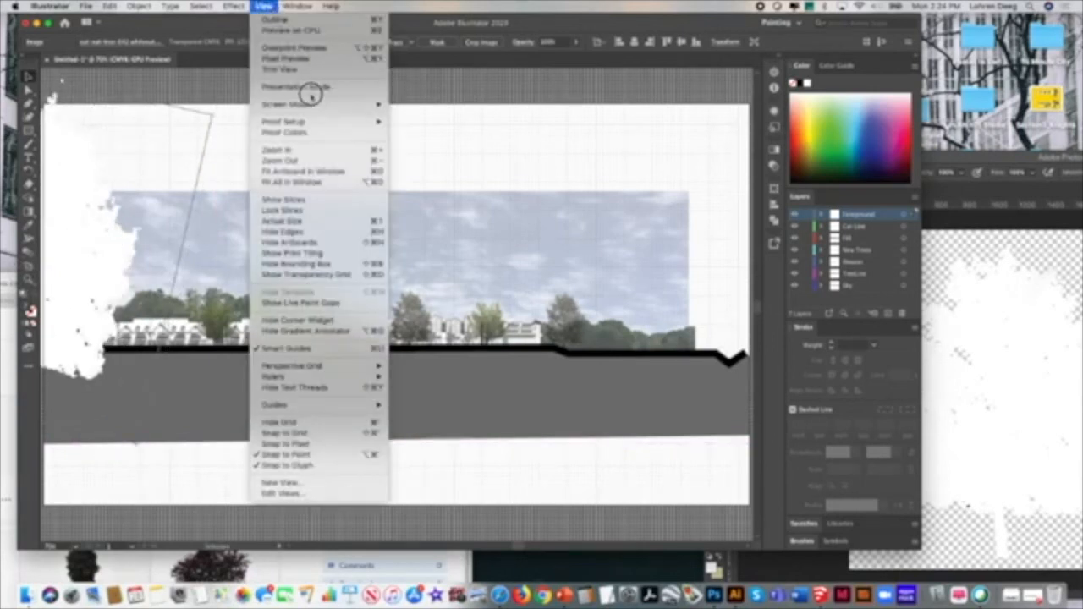
left_click(342, 170)
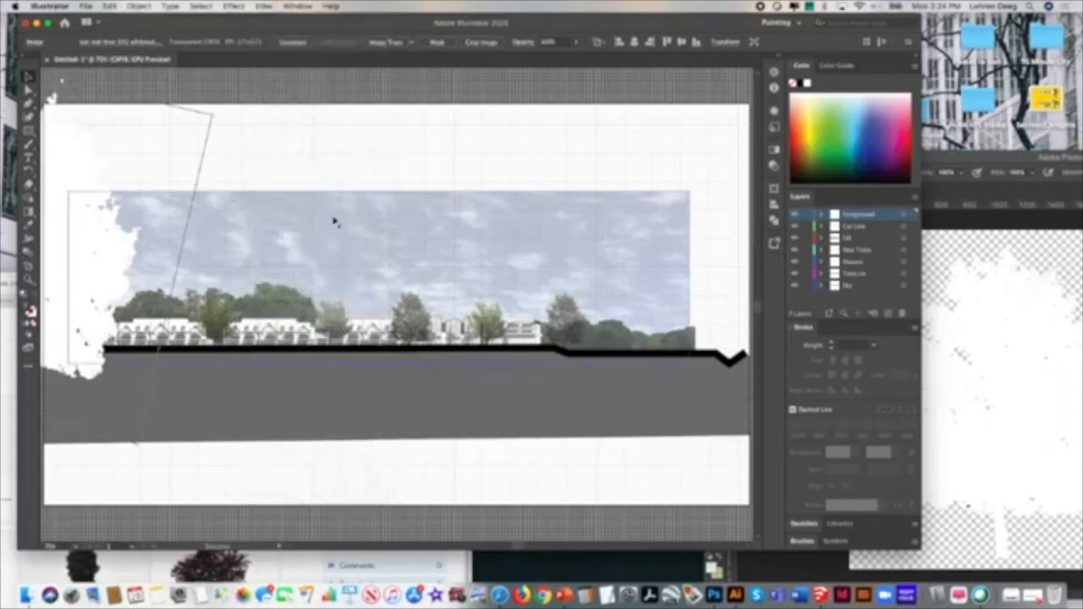
mouse_move(90, 222)
left_mouse_down()
mouse_move(60, 194)
mouse_move(73, 222)
mouse_move(60, 235)
mouse_move(70, 222)
mouse_move(60, 213)
mouse_move(73, 215)
mouse_move(64, 197)
mouse_move(100, 212)
mouse_move(84, 214)
left_mouse_up()
left_click(274, 153)
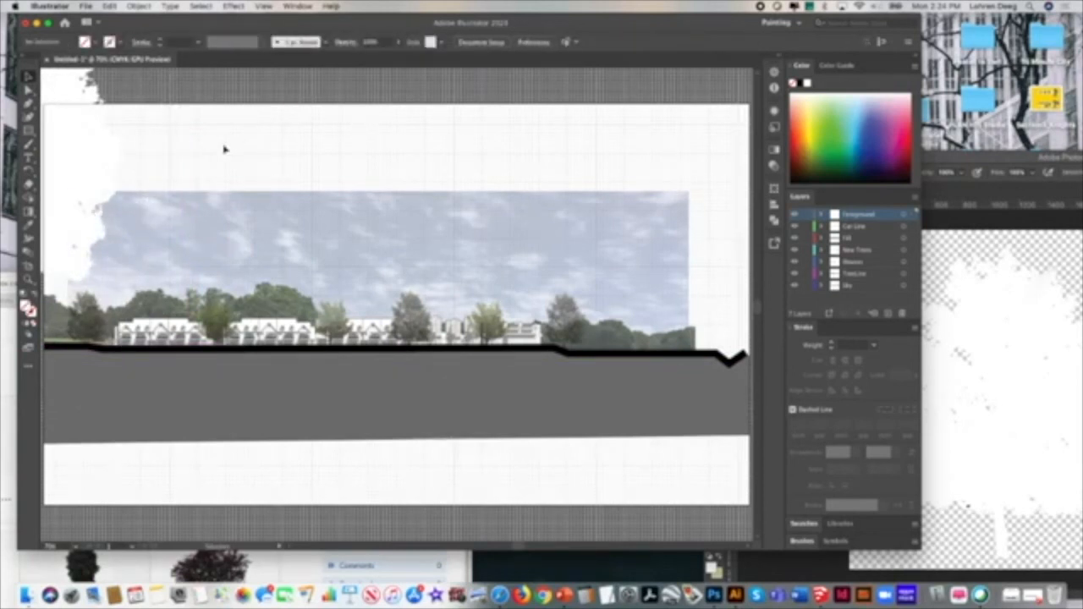
Step: Stretch the sky image and the tree line image rightward to nearly reach the artboard's right edge
left_click(285, 6)
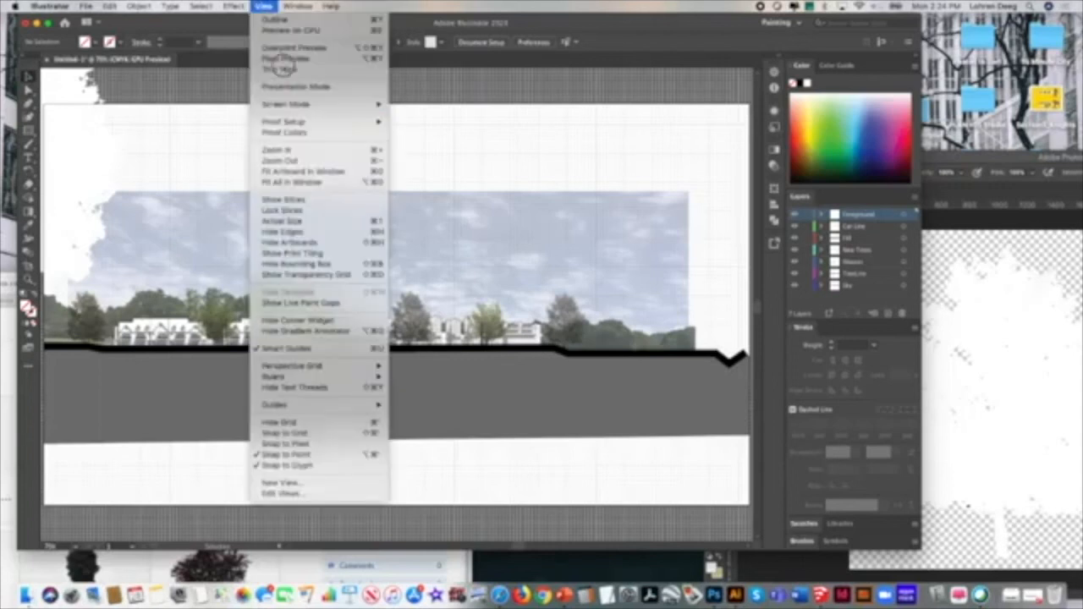
left_click(315, 174)
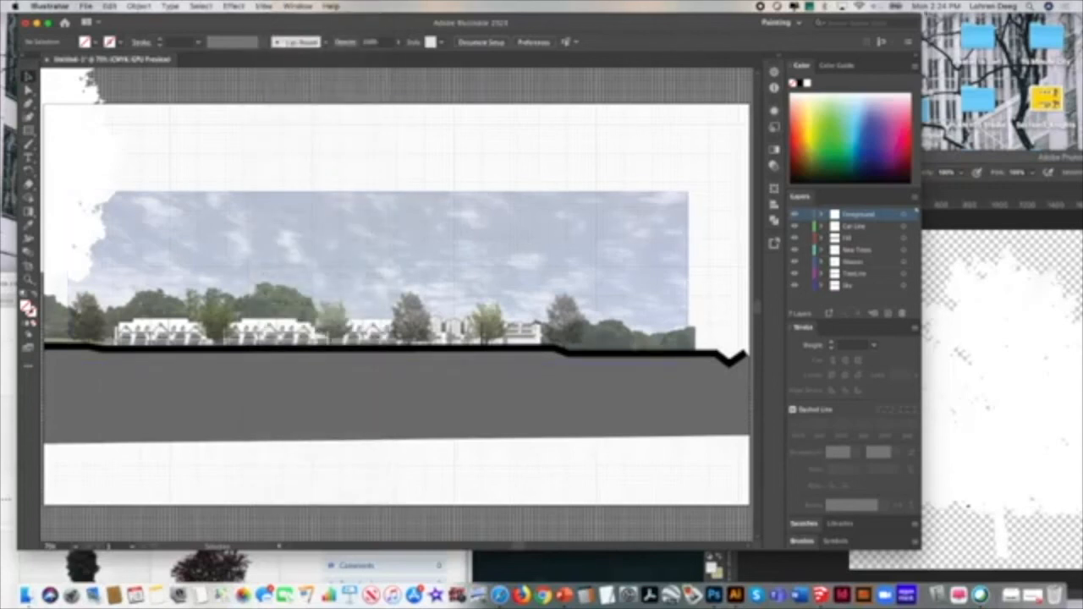
left_click_drag(920, 14, 1039, 17)
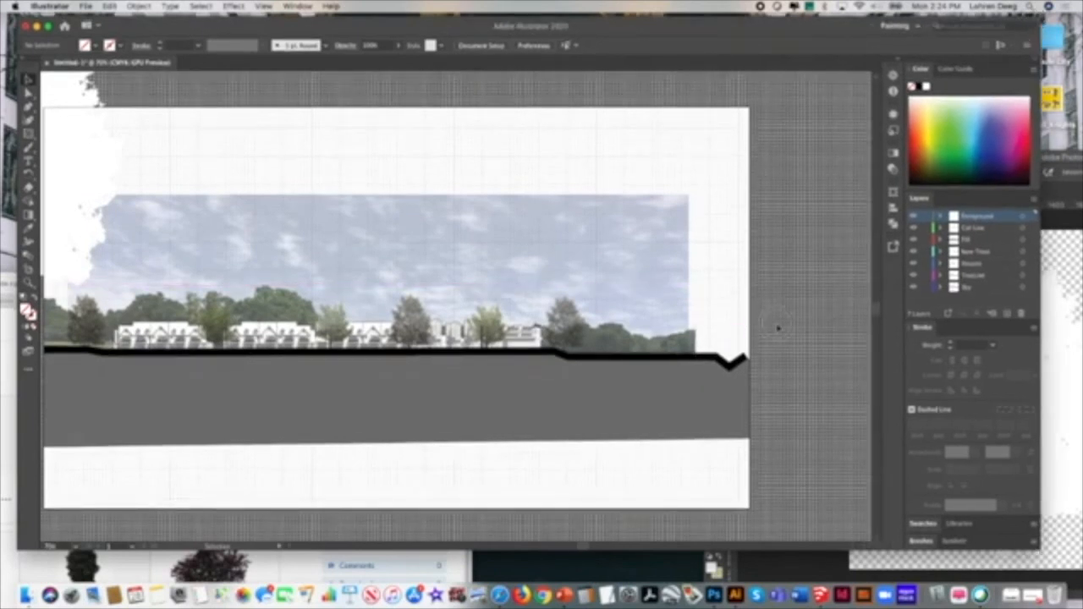
left_click(681, 263)
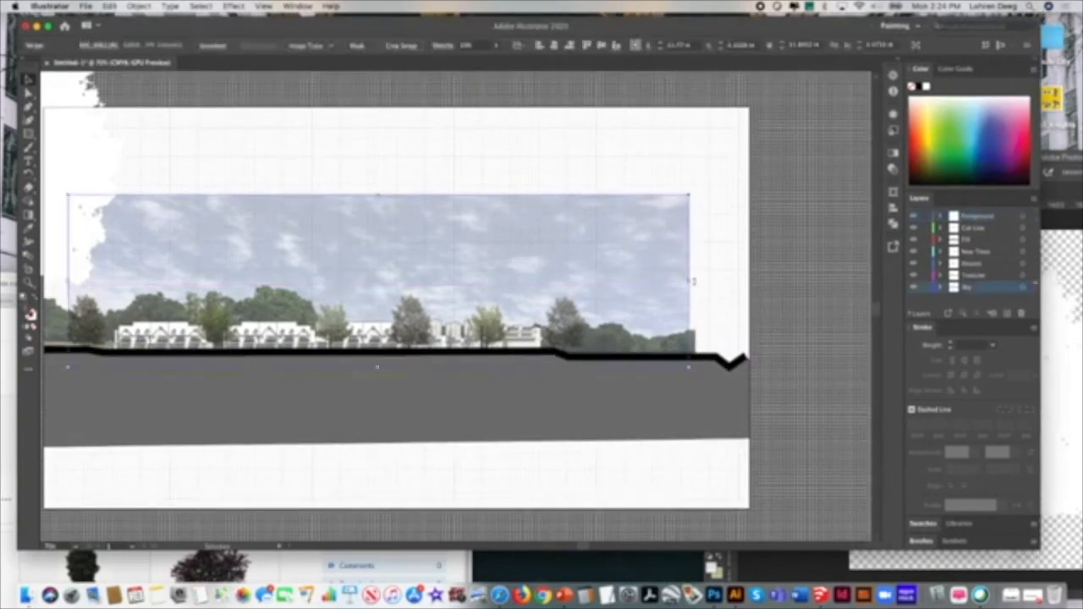
left_click_drag(688, 280, 736, 284)
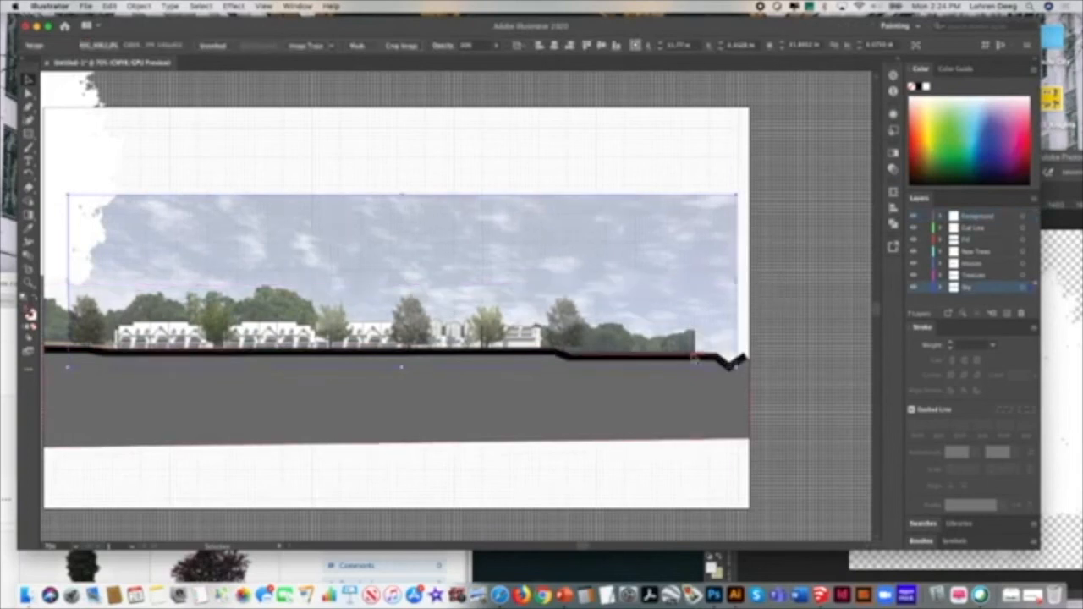
left_click(696, 339)
left_click_drag(696, 334, 735, 333)
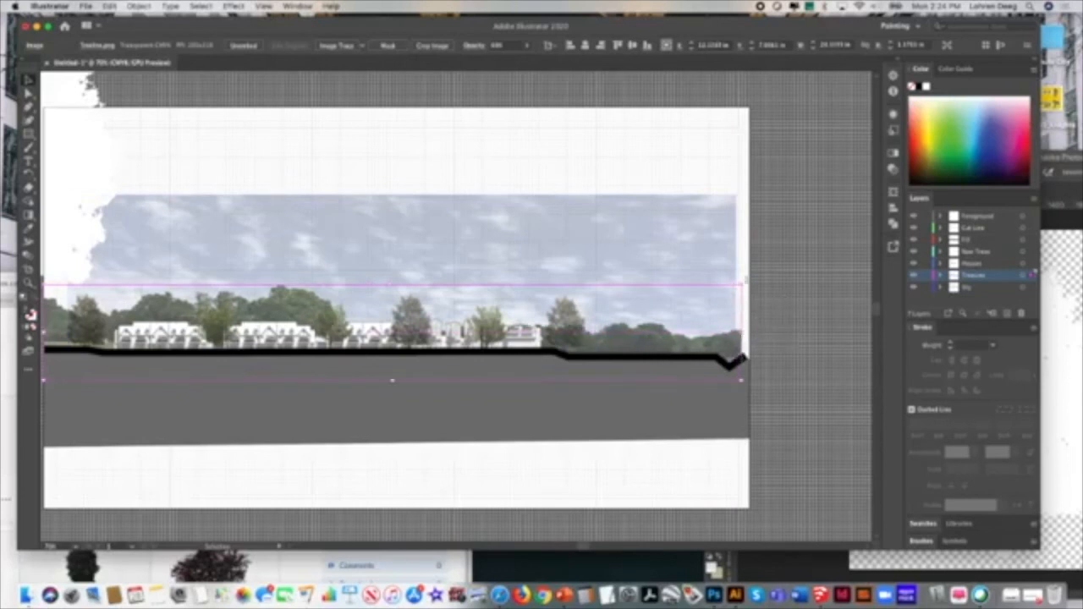
Step: Widen the sky image slightly so its right edge lines up with the tree line image
left_click(727, 256)
left_click_drag(739, 281, 741, 280)
left_click(451, 164)
Step: Shift the white foreground tree slightly down and farther past the artboard's left edge
left_click(82, 166)
left_click_drag(84, 173, 71, 203)
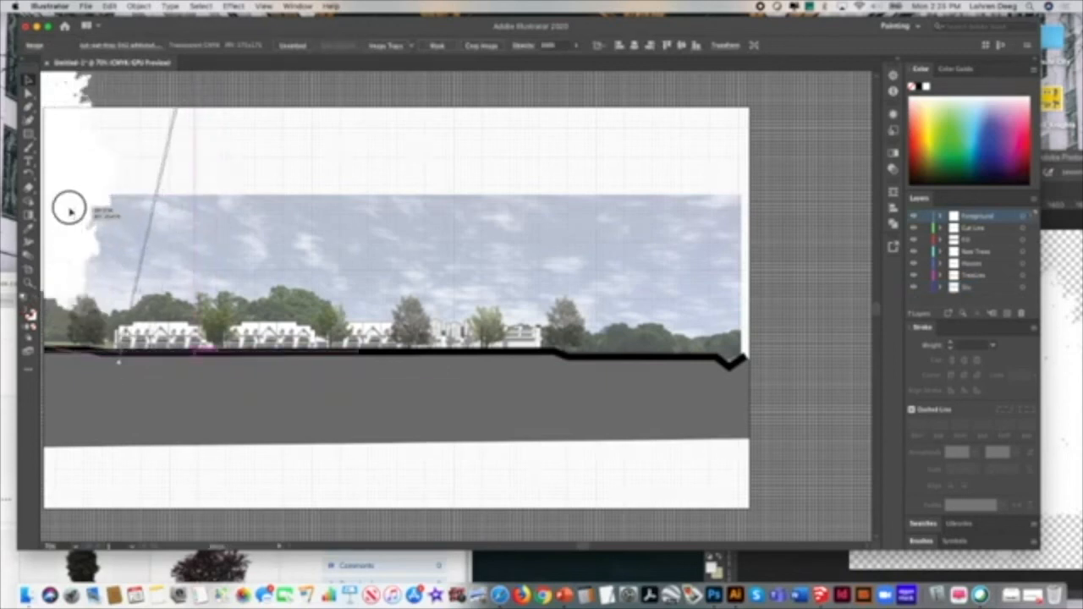
left_click(814, 198)
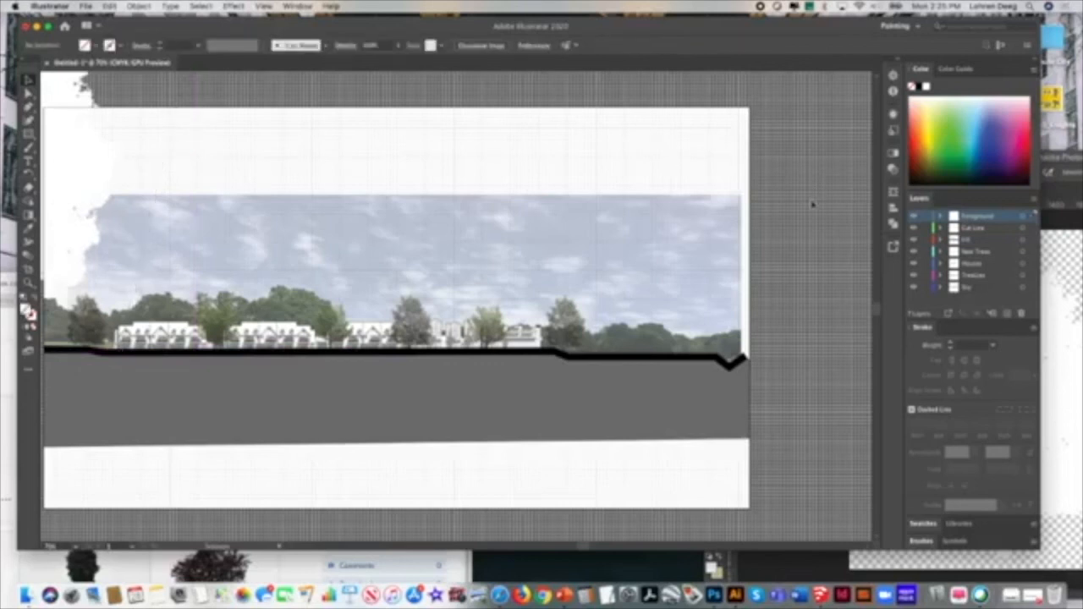
Step: Lower the white foreground tree's opacity to about 67%
left_click(81, 167)
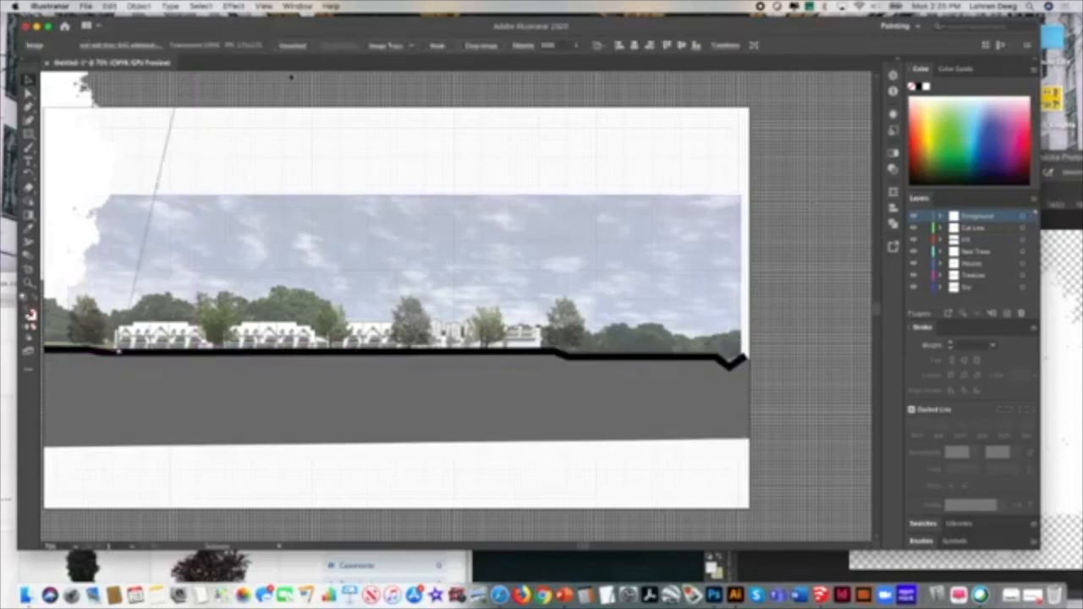
left_click(575, 47)
left_click_drag(564, 59, 558, 53)
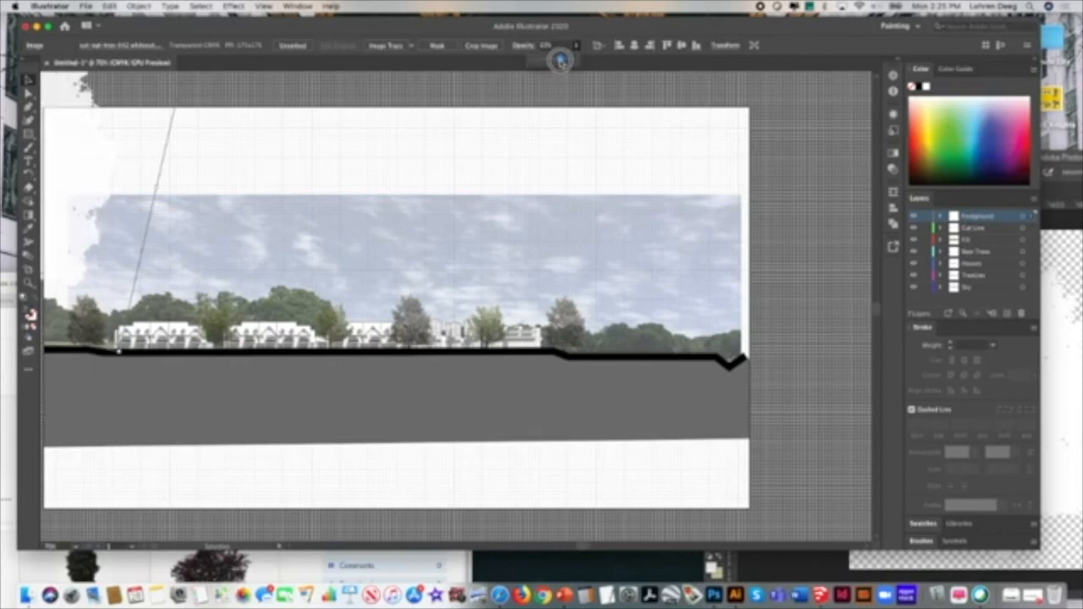
left_click(772, 213)
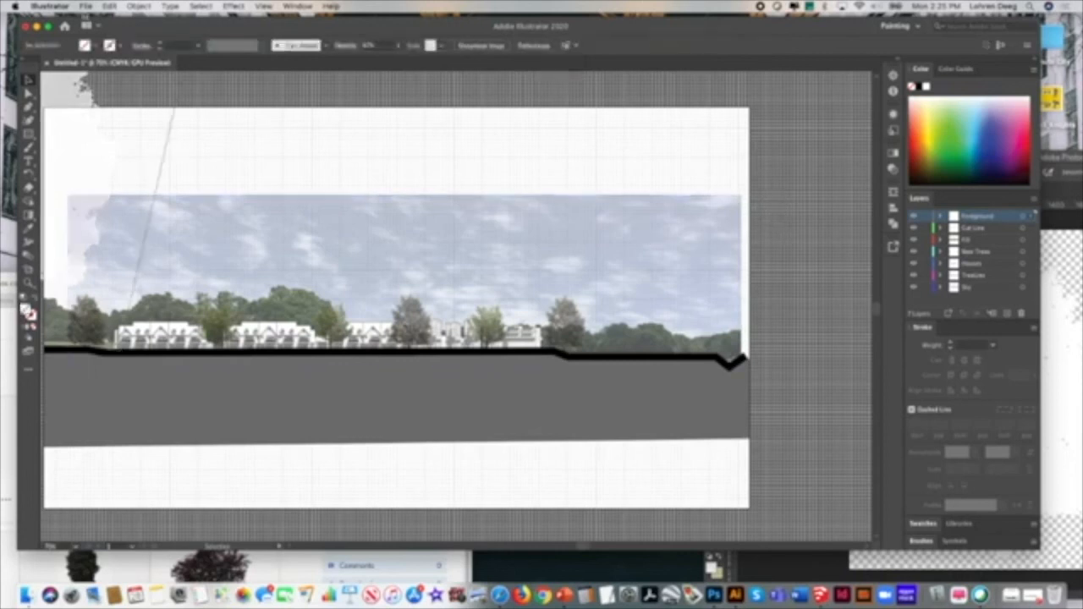
Step: Set up an Export As of the drawing in PNG format with Use Artboards turned off
left_click(85, 6)
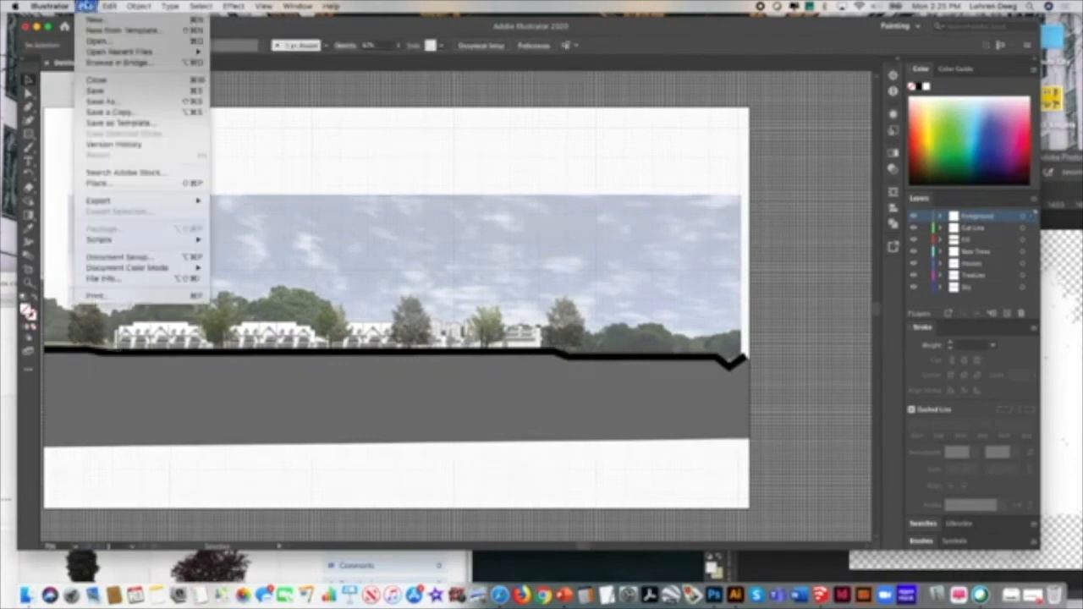
mouse_move(146, 201)
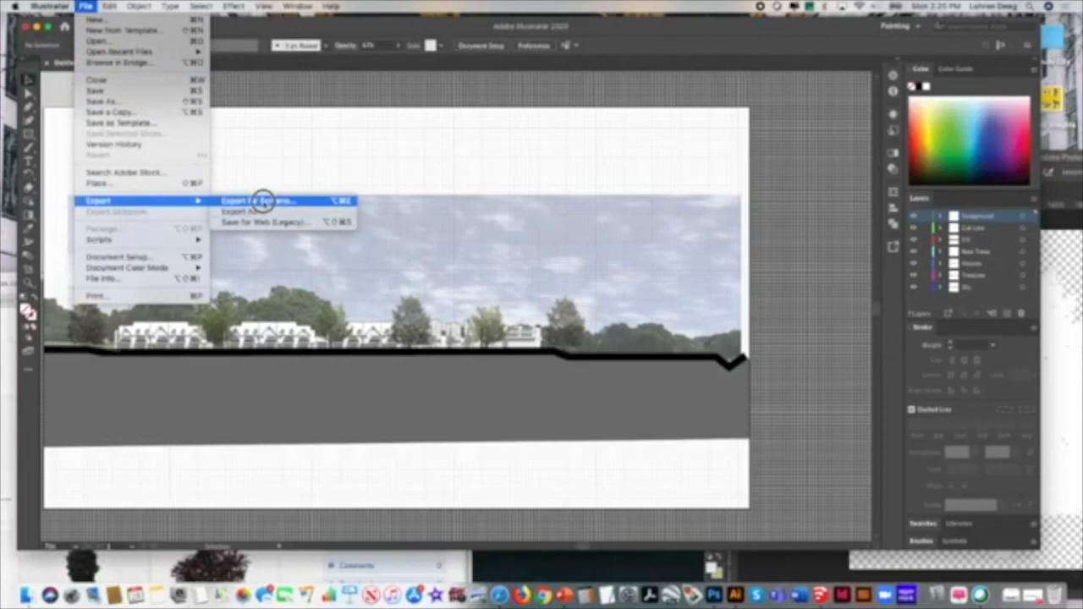
left_click(264, 213)
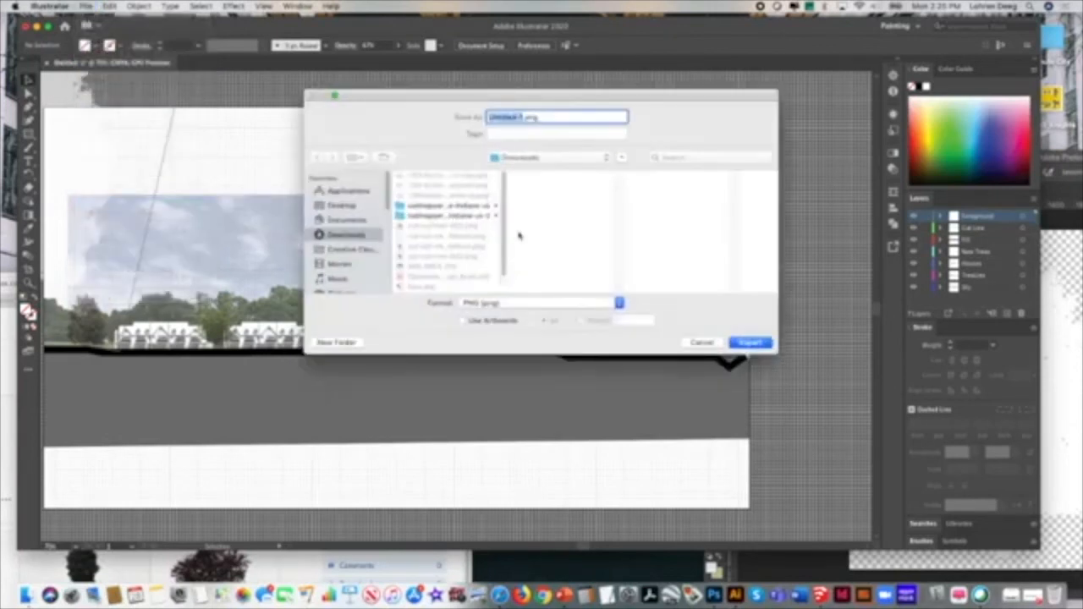
left_click(538, 302)
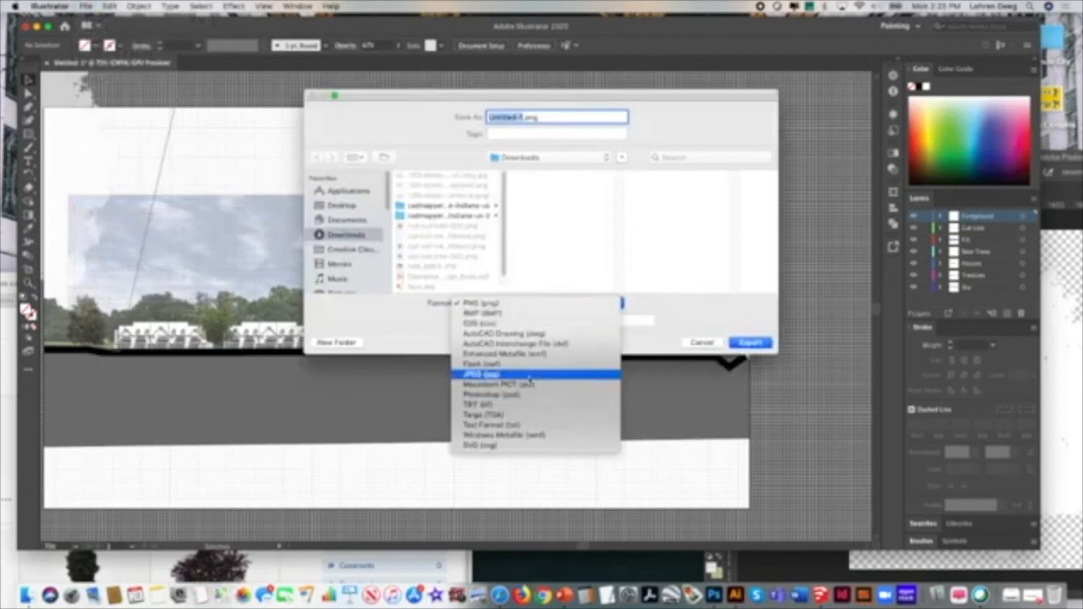
left_click(695, 308)
left_click(462, 323)
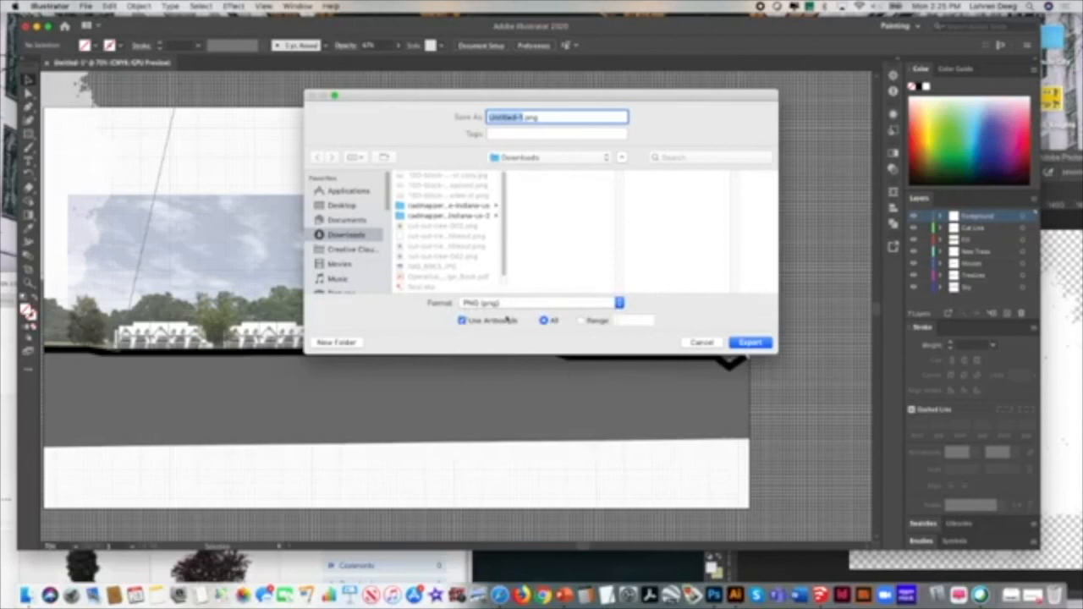
left_click(463, 322)
Step: Name the export Section_Cut_Storer_LookingEast.png and send it to the Desktop
type("Section")
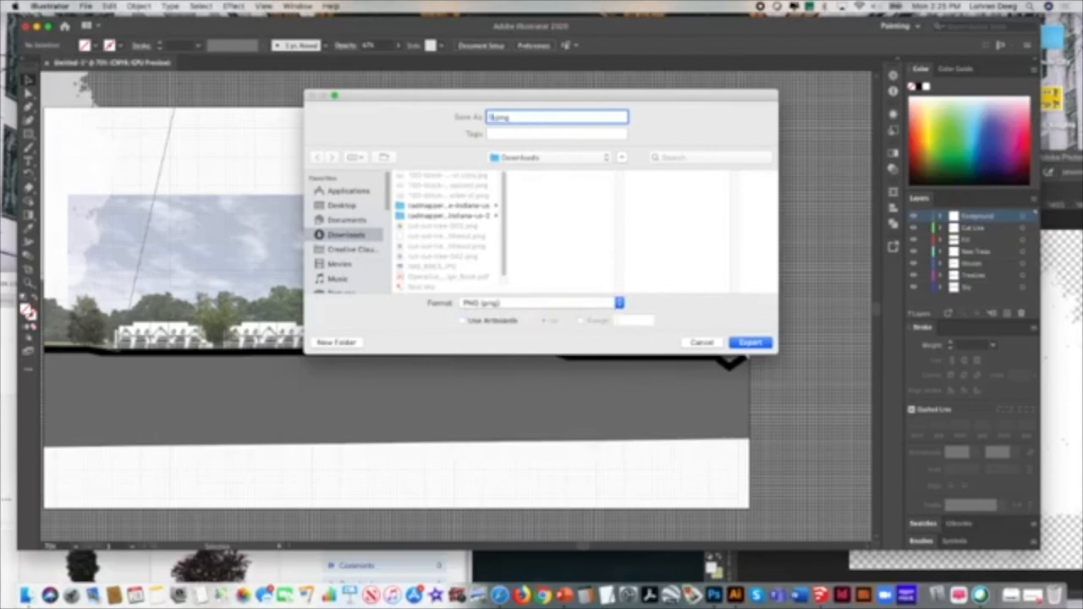
type("_Cut")
type("_Stove")
type("t_to_BuildingExt")
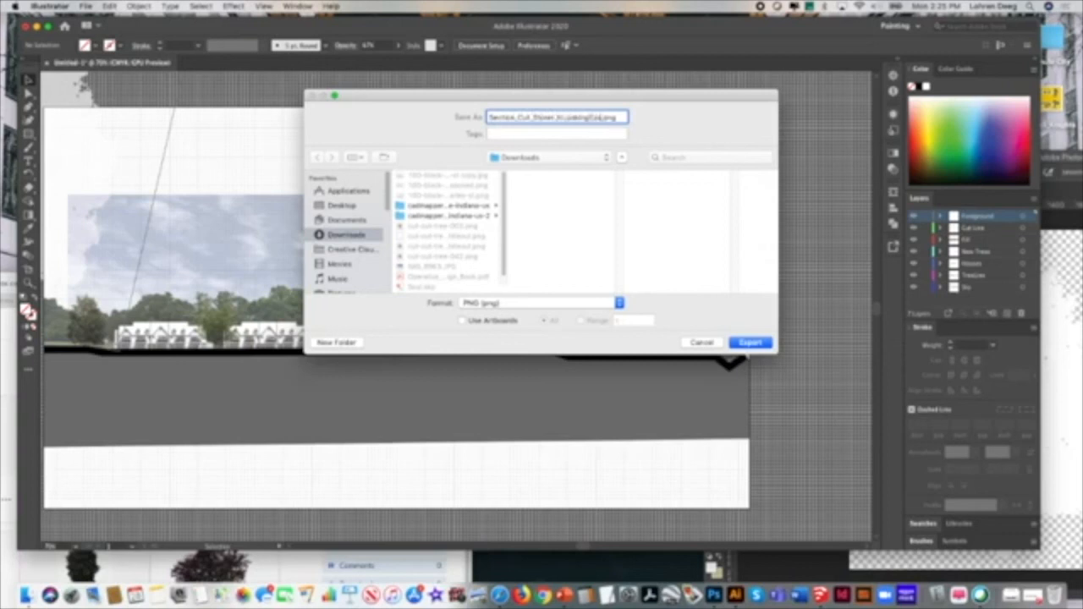
key("BackSpace")
left_click(343, 206)
left_click(753, 343)
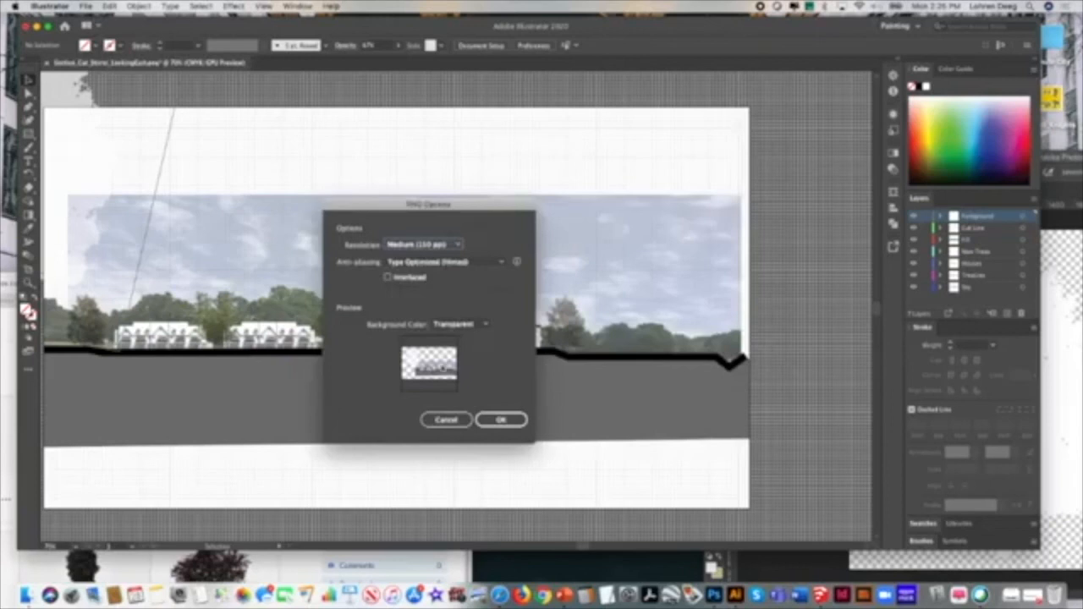
Step: Export the PNG at High (300 ppi) resolution with a black background
left_click(456, 244)
left_click(451, 319)
left_click(478, 325)
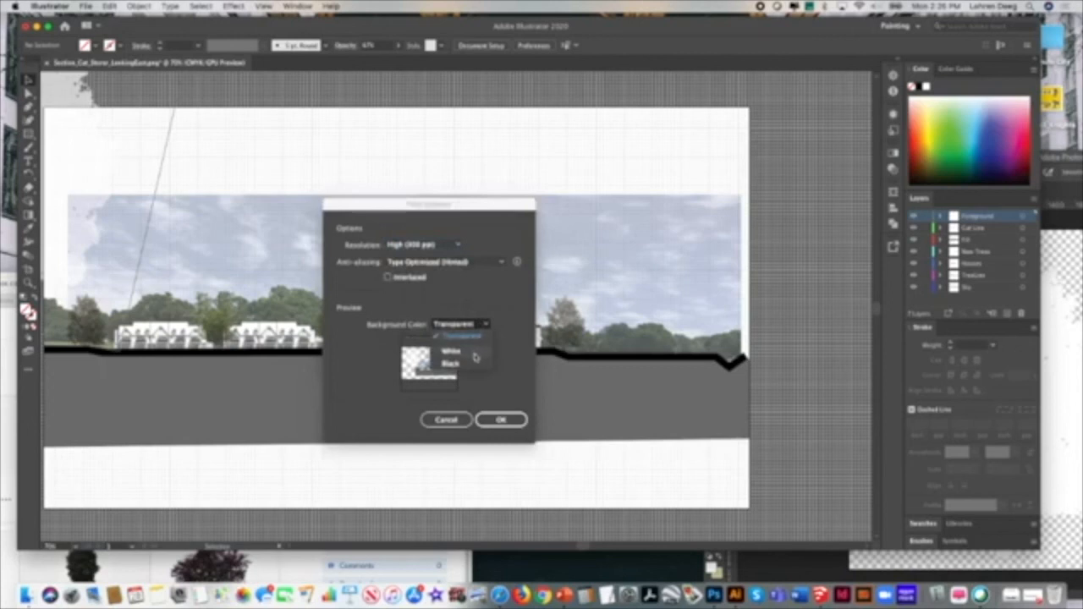
left_click(476, 364)
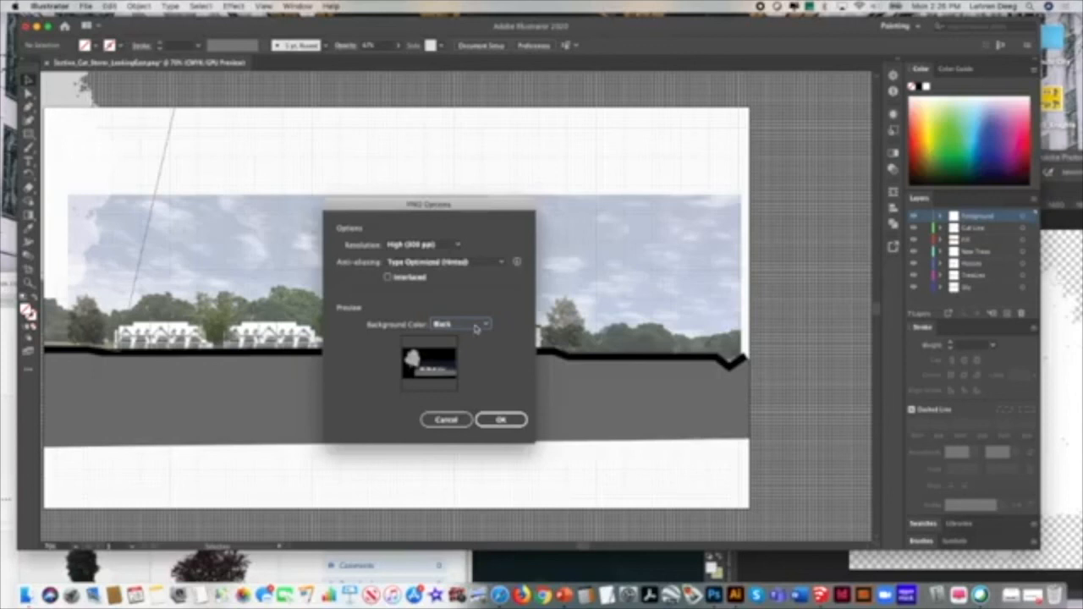
left_click(517, 420)
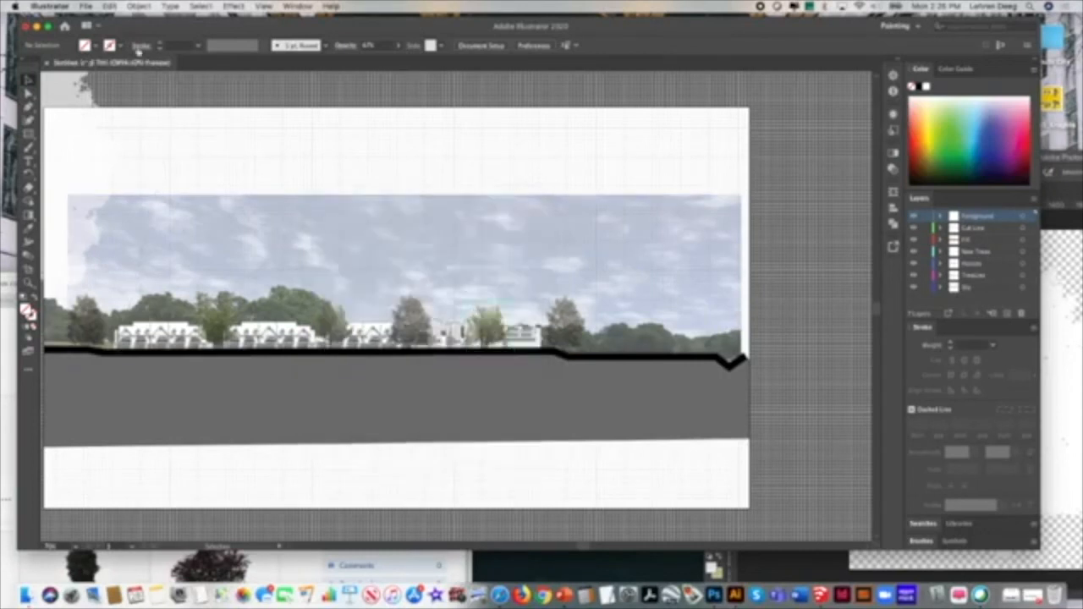
Step: Set up a second PNG export to the Desktop with Use Artboards on, named Section_Cut_Storer_LookingEast2.png
left_click(86, 6)
mouse_move(165, 203)
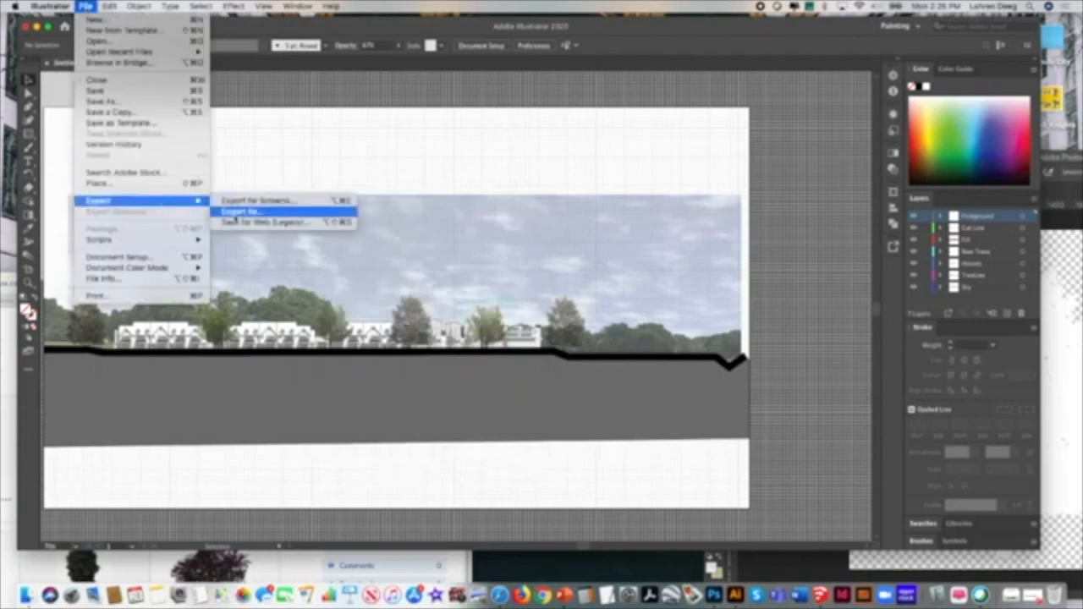
left_click(236, 212)
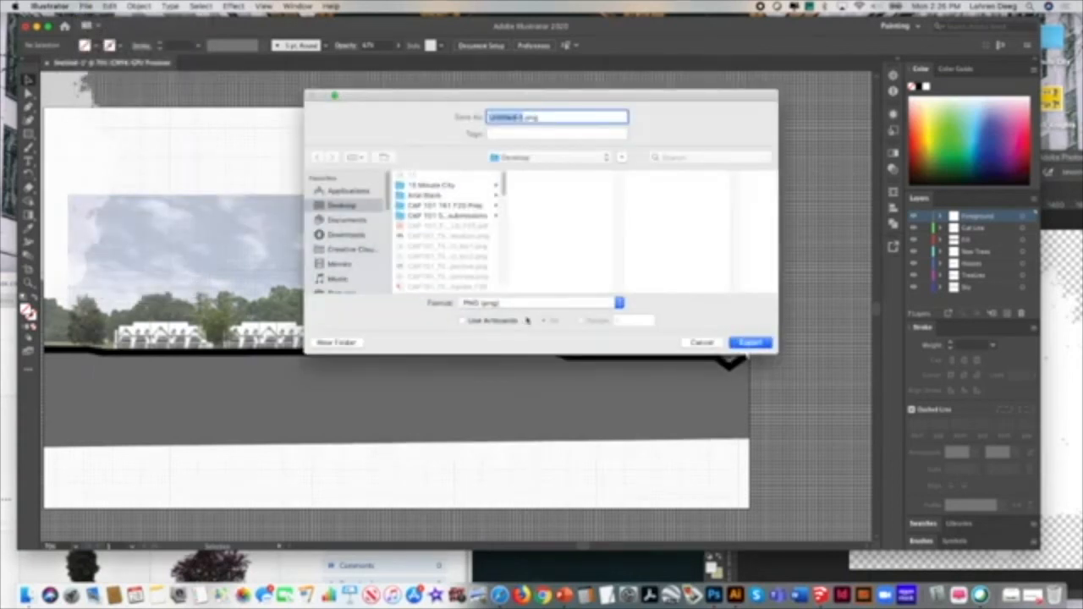
left_click(462, 321)
left_click_drag(503, 181, 506, 269)
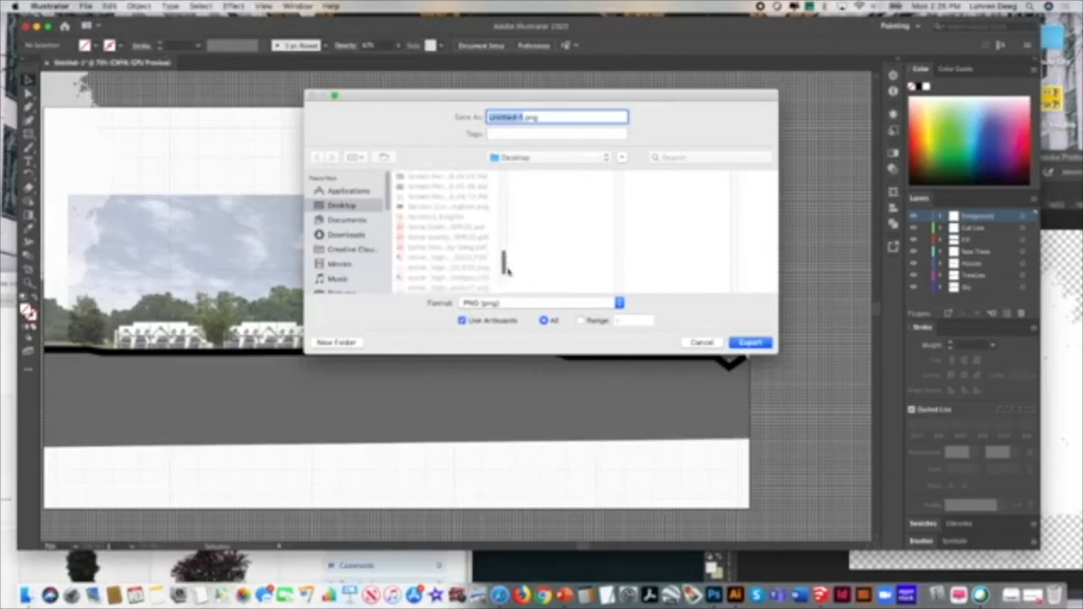
left_click(464, 208)
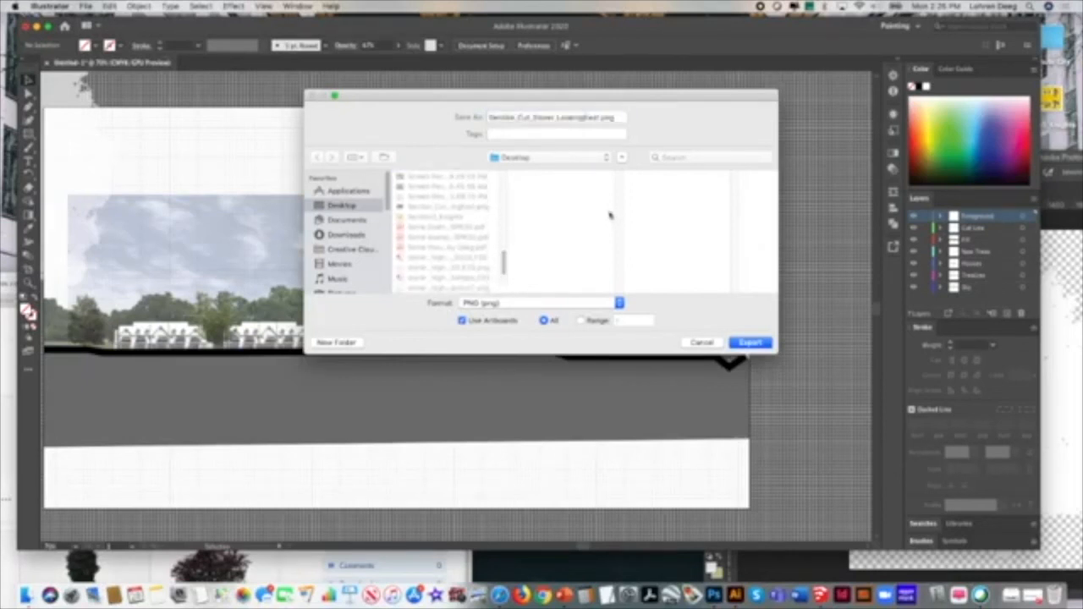
left_click(601, 118)
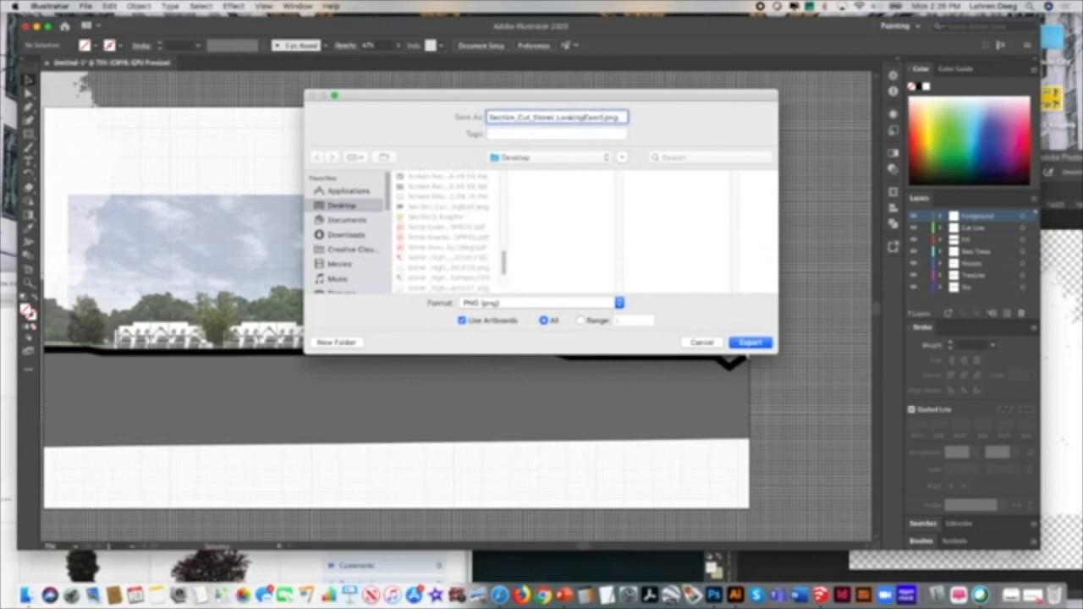
left_click(751, 343)
Step: Finish the second PNG export with a white background
left_click(457, 325)
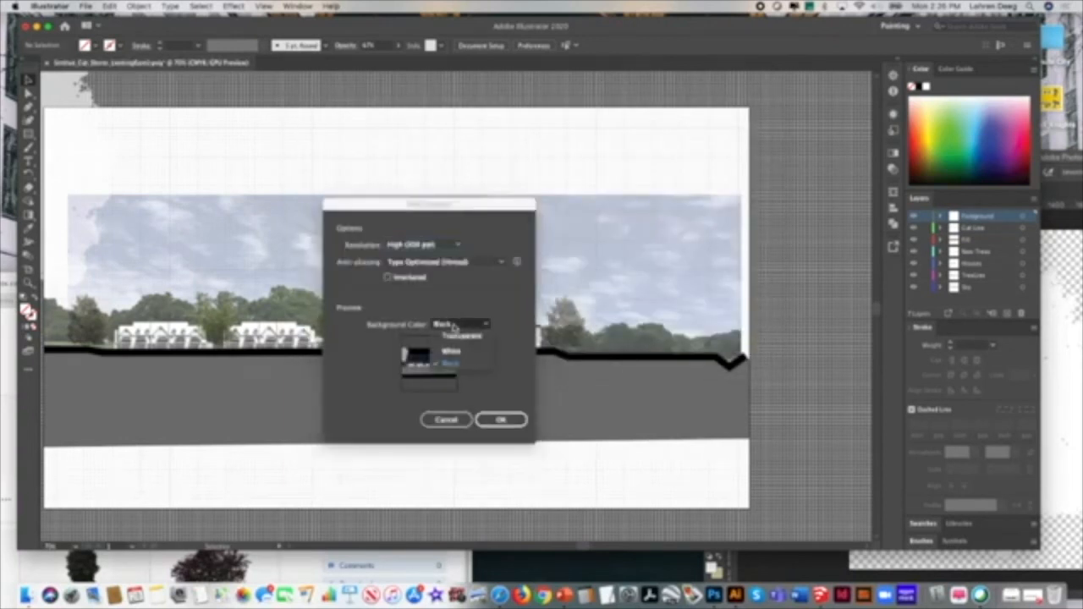
left_click(457, 351)
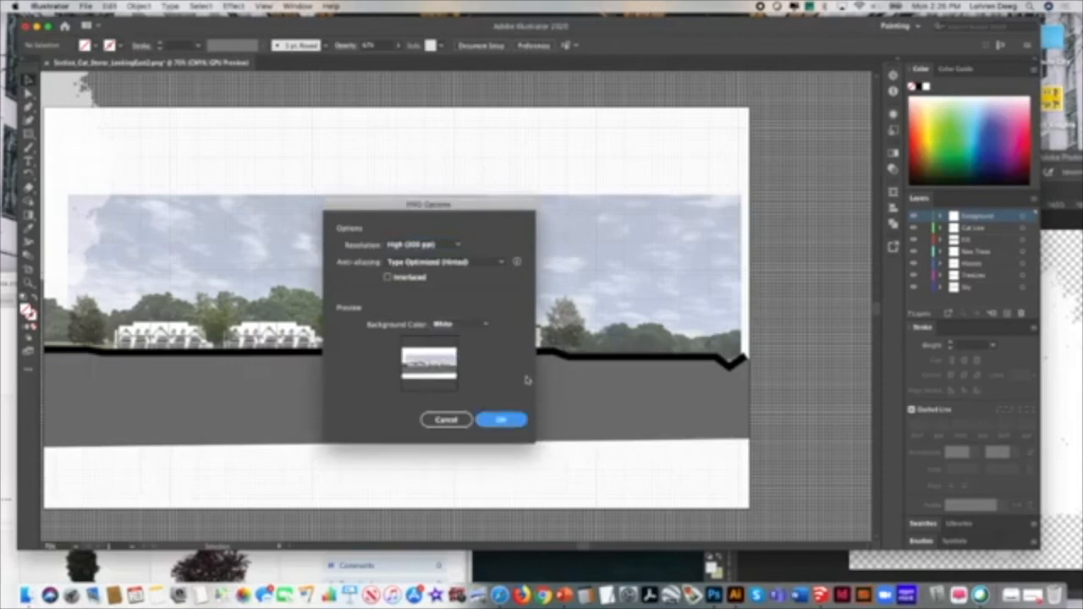
key("Return")
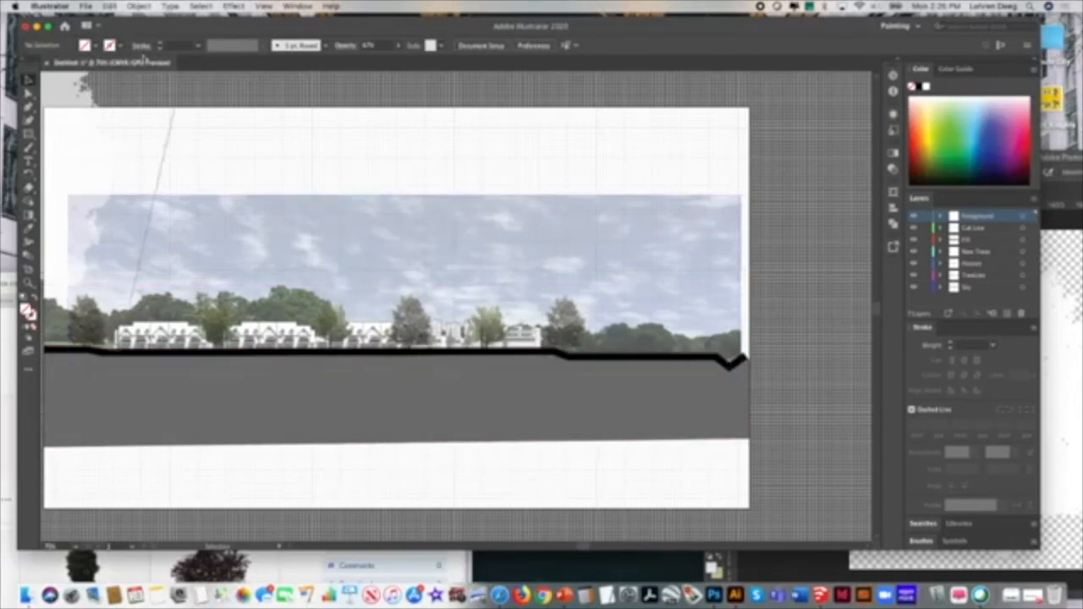
Step: Set up a third Export As in PNG format with Use Artboards turned on
left_click(88, 6)
mouse_move(165, 204)
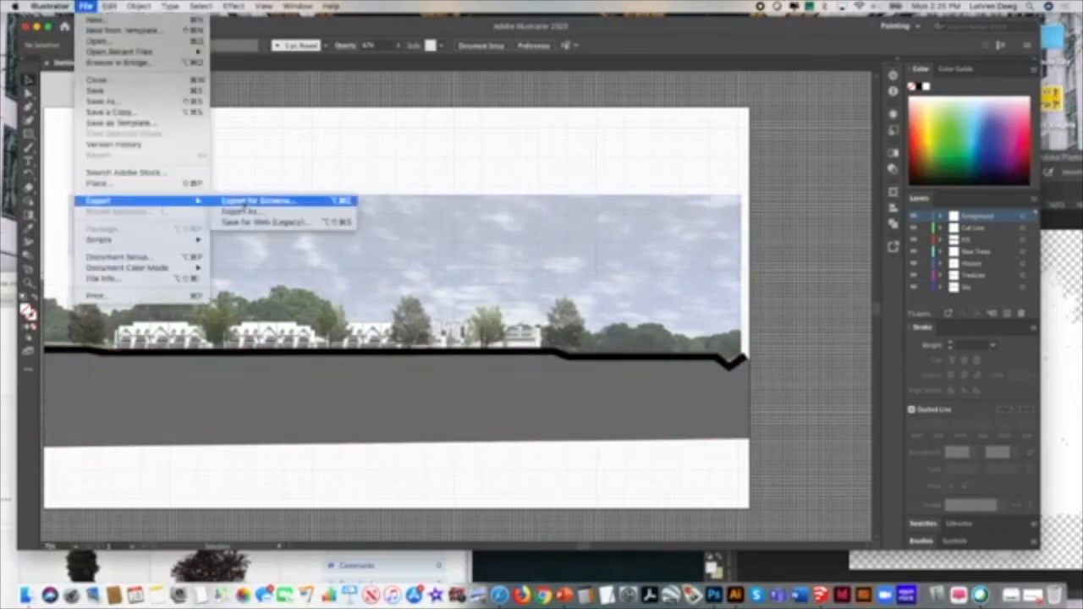
left_click(255, 212)
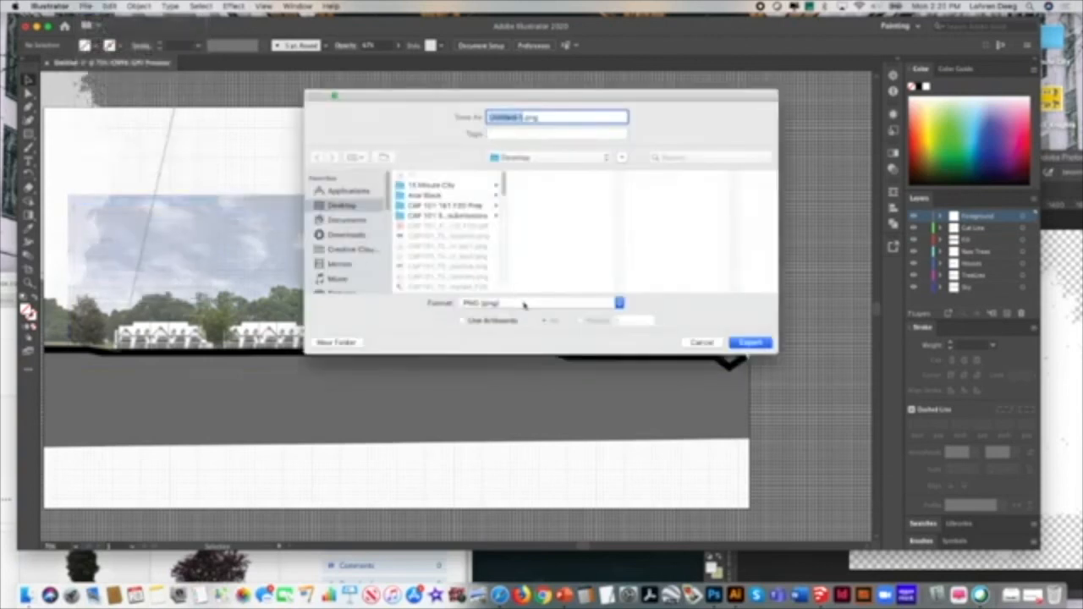
left_click(463, 321)
left_click(533, 302)
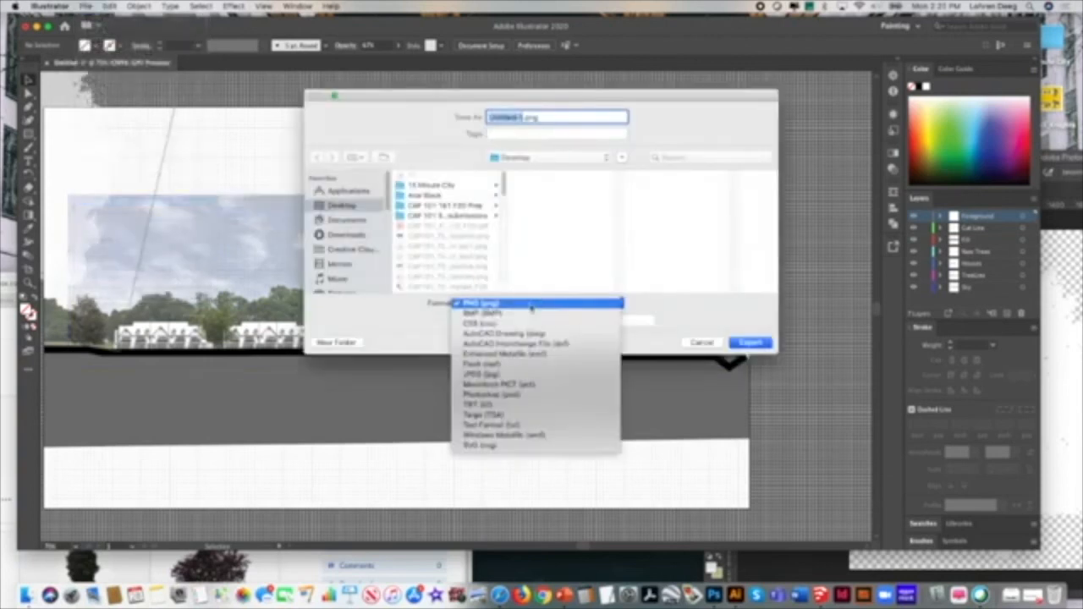
left_click(531, 306)
Step: Reuse the earlier export's file name to name this one Section_Cut_Storer_LookingEast3.png on the Desktop
scroll(500, 203, "down", 5)
scroll(503, 222, "down", 10)
scroll(504, 249, "down", 2)
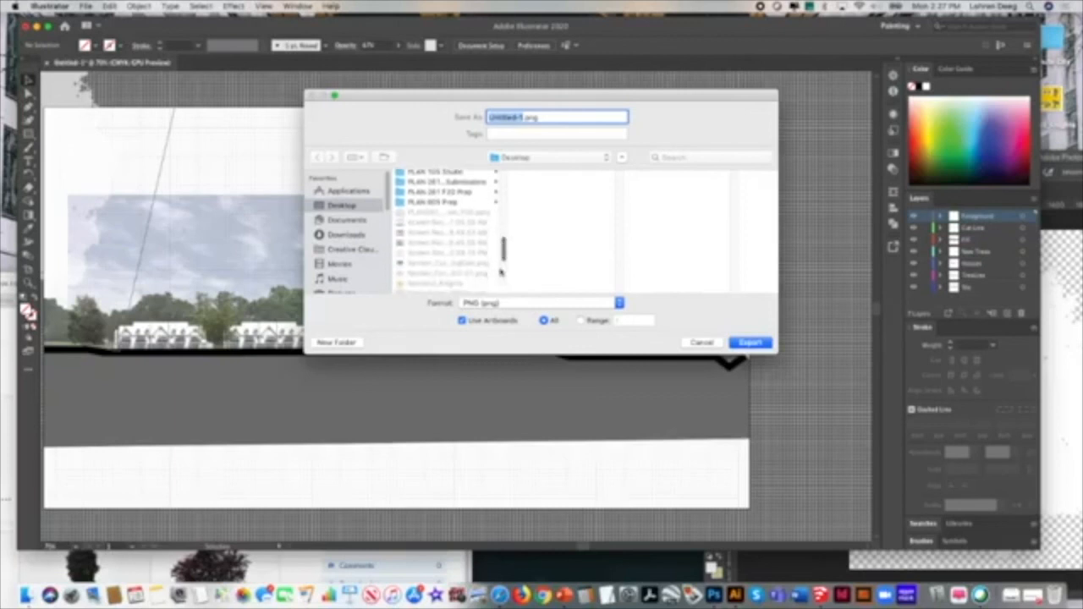
left_click(470, 266)
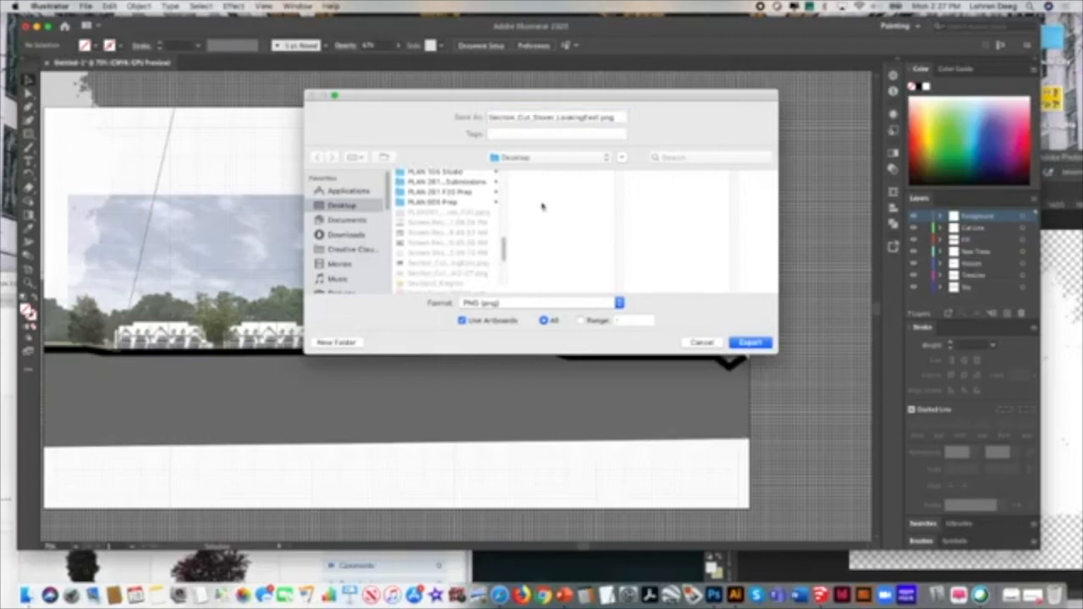
left_click(601, 117)
type("2")
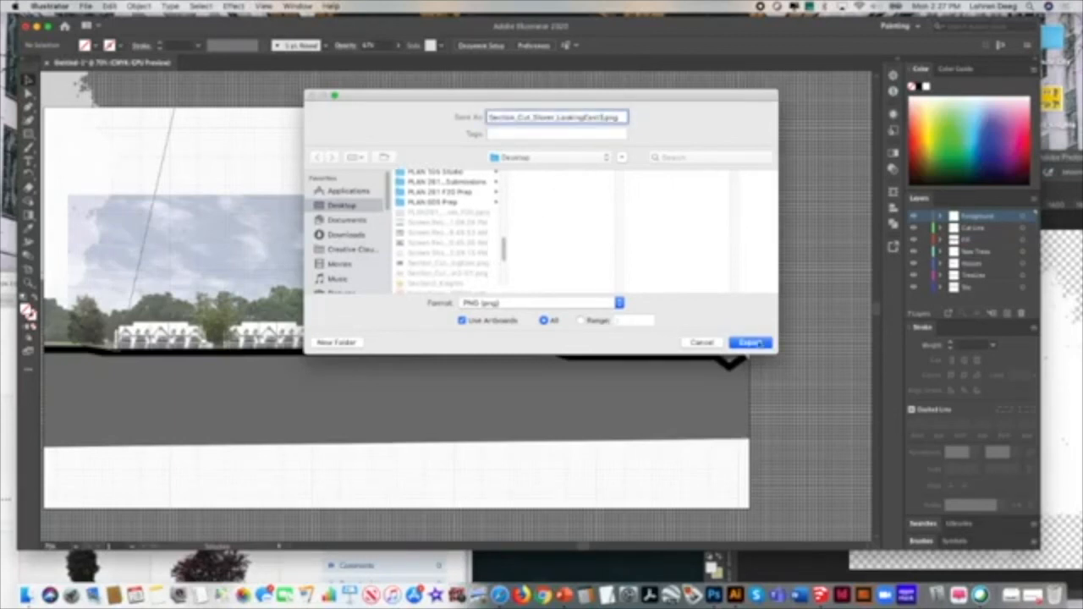
left_click(750, 343)
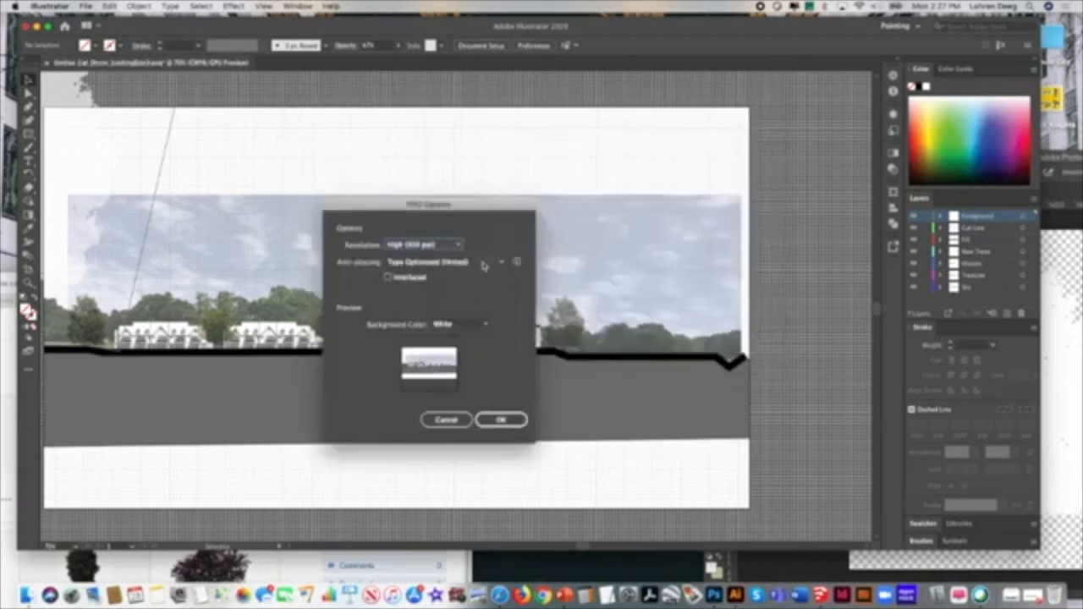
Step: Finish the third PNG export with a transparent background
left_click(461, 325)
left_click(463, 338)
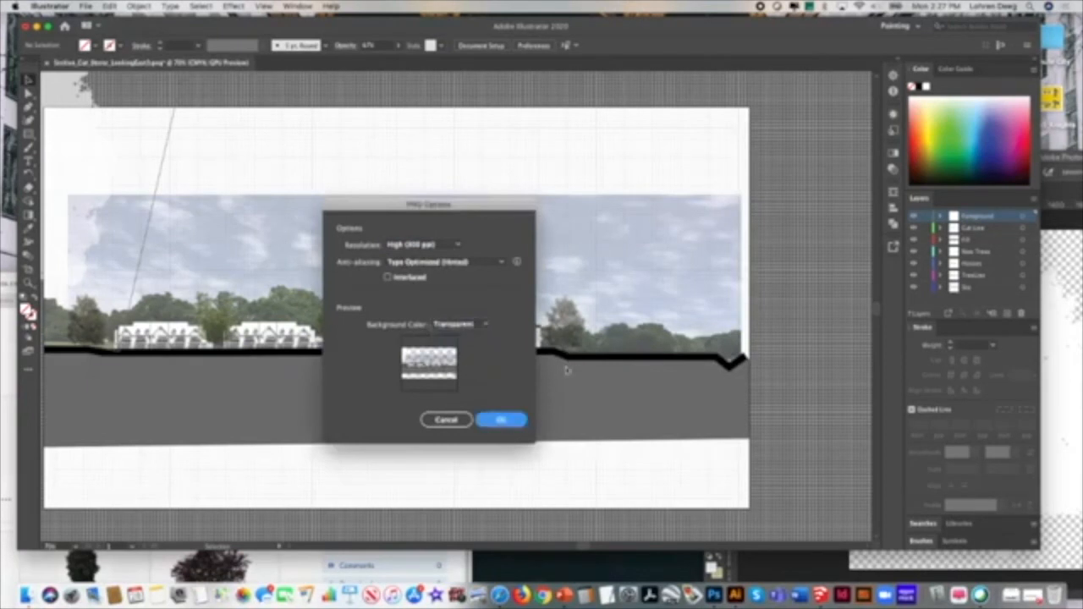
key("Return")
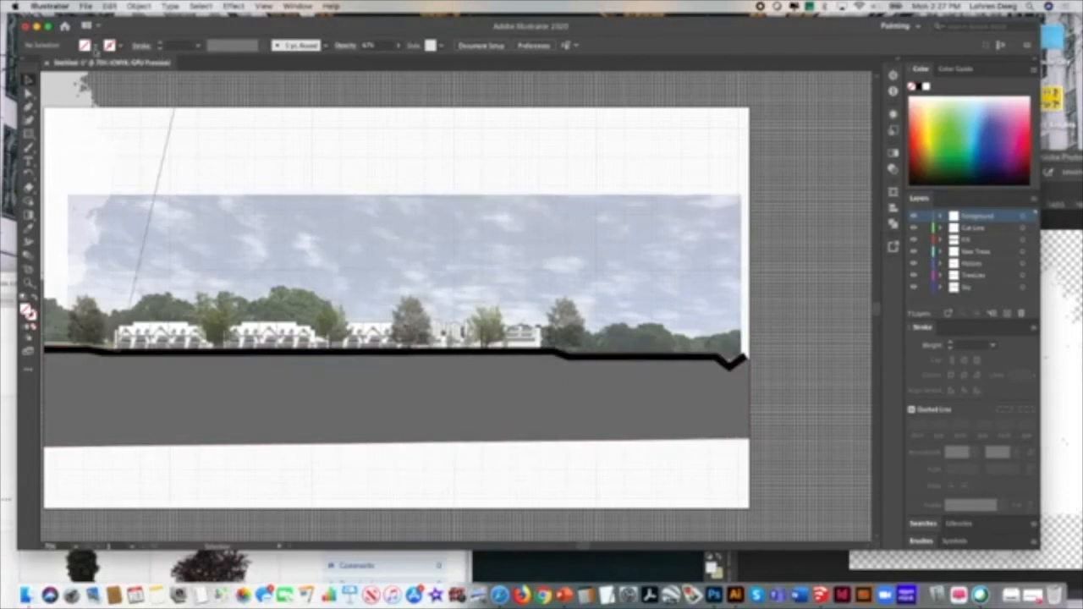
Step: Minimize the drawing window, select the three exported Section_Cut_Storer_LookingEast PNG files in the Desktop folder, and open them together in Preview
left_click(36, 27)
left_click_drag(298, 134, 428, 110)
left_click(446, 151)
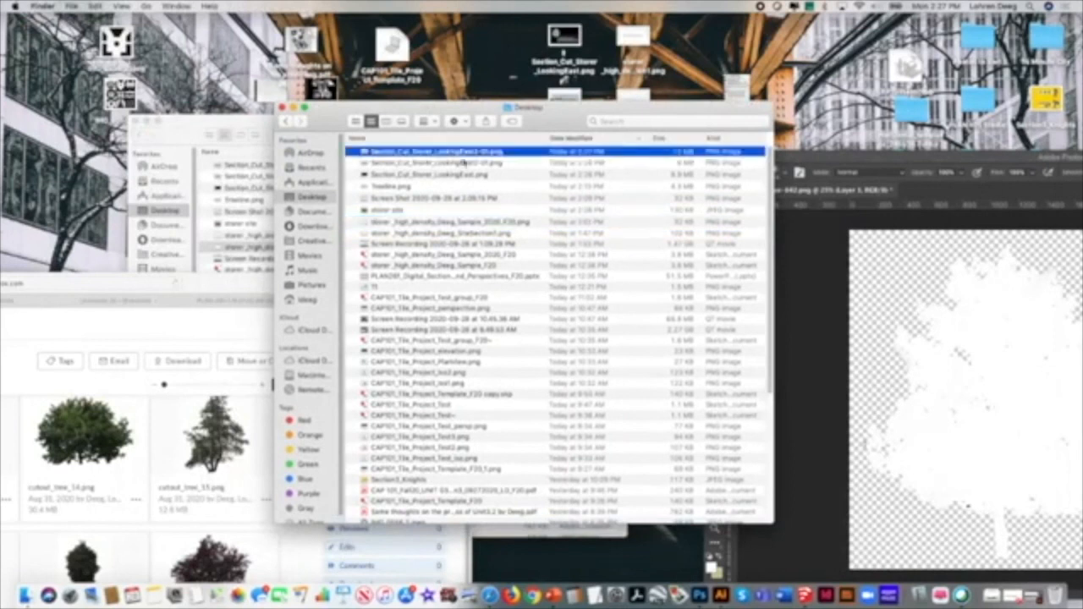
left_click(463, 174, "shift")
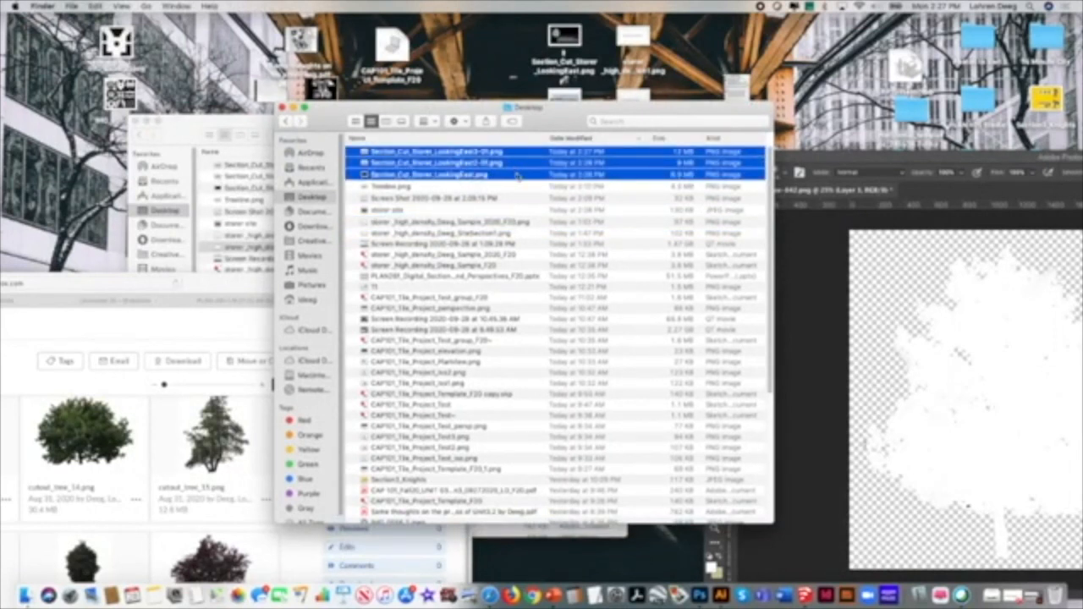
right_click(513, 176)
mouse_move(551, 207)
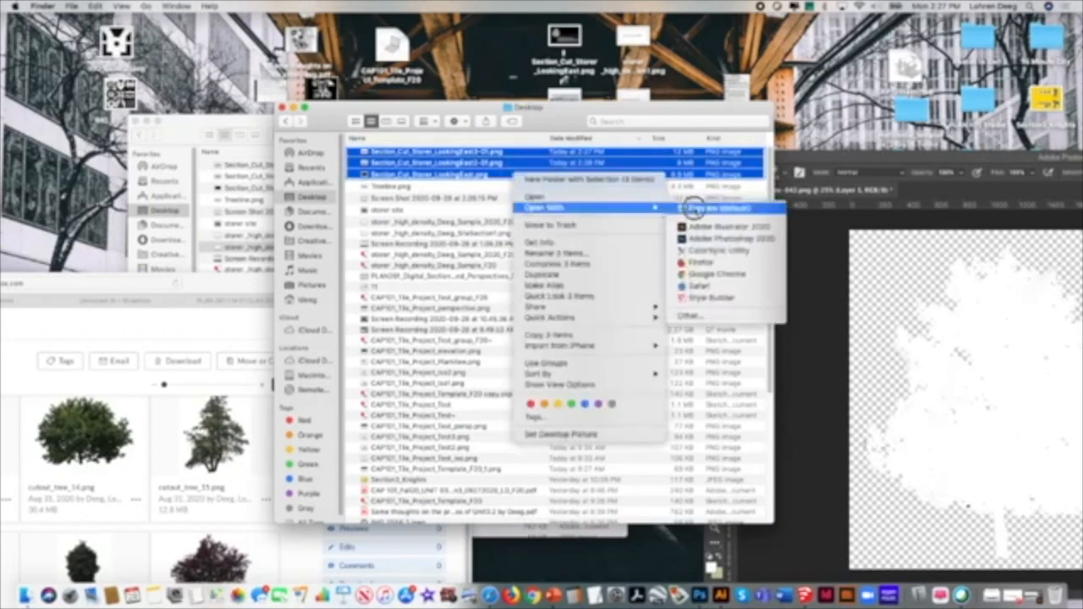
left_click(701, 208)
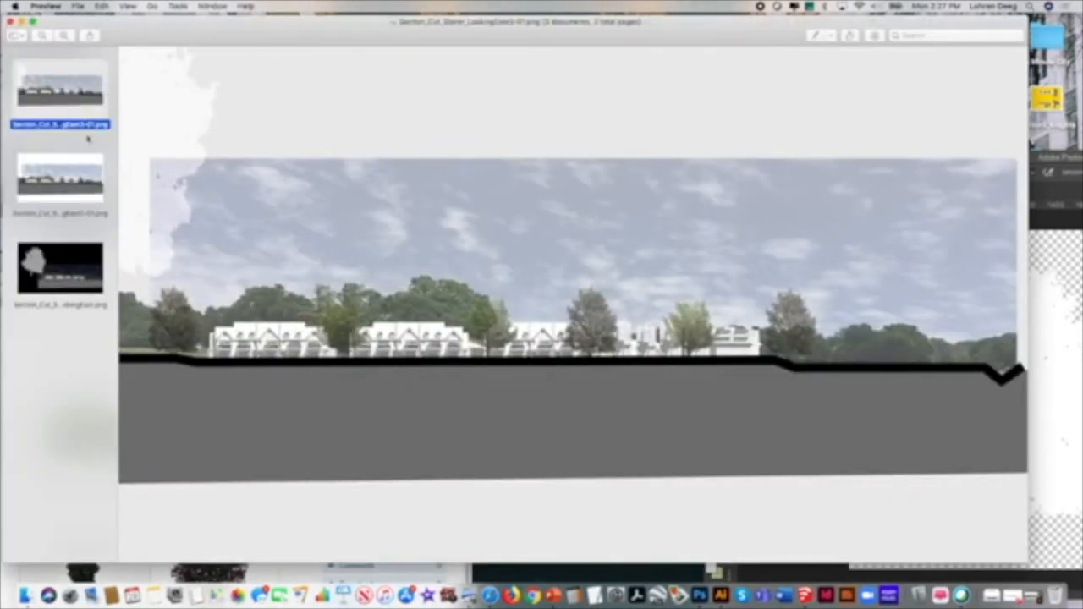
Step: Compare the transparent-background and white-background artboard exports by switching back and forth between the two images
left_click(71, 174)
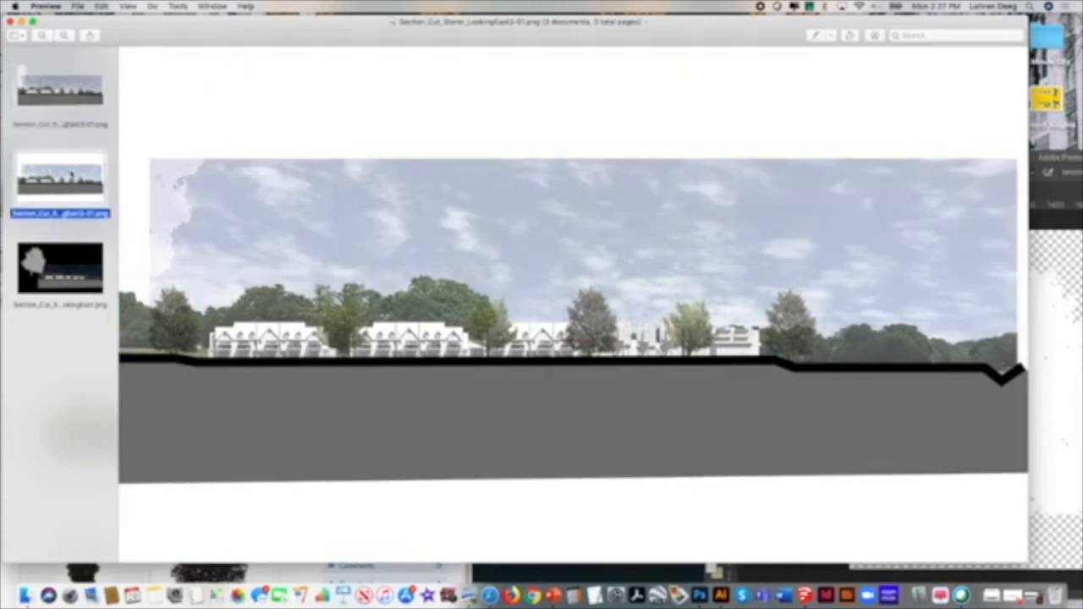
left_click(75, 102)
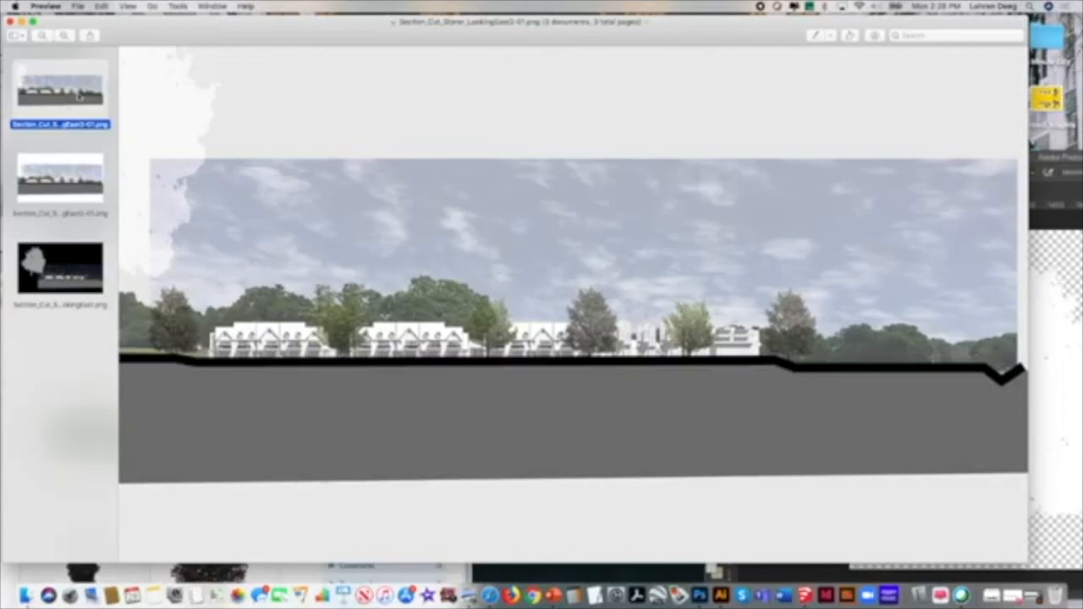
left_click(42, 161)
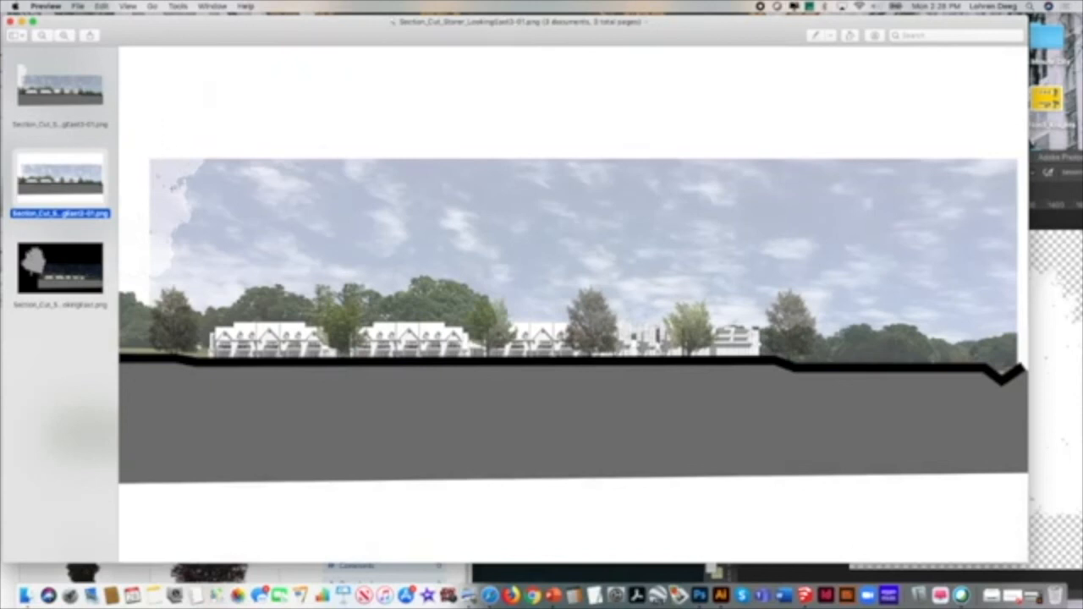
left_click(77, 103)
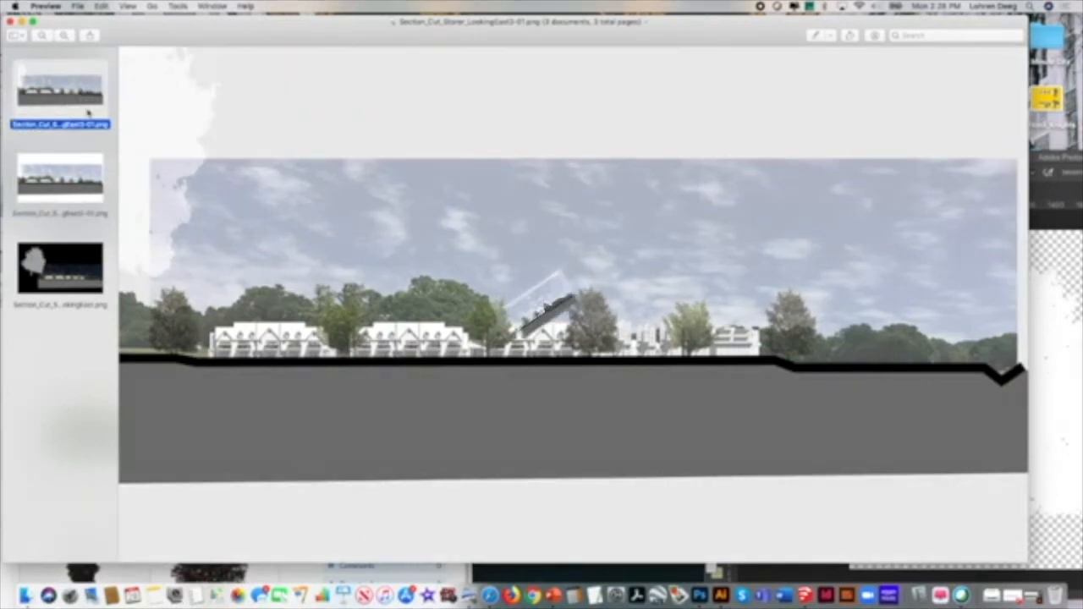